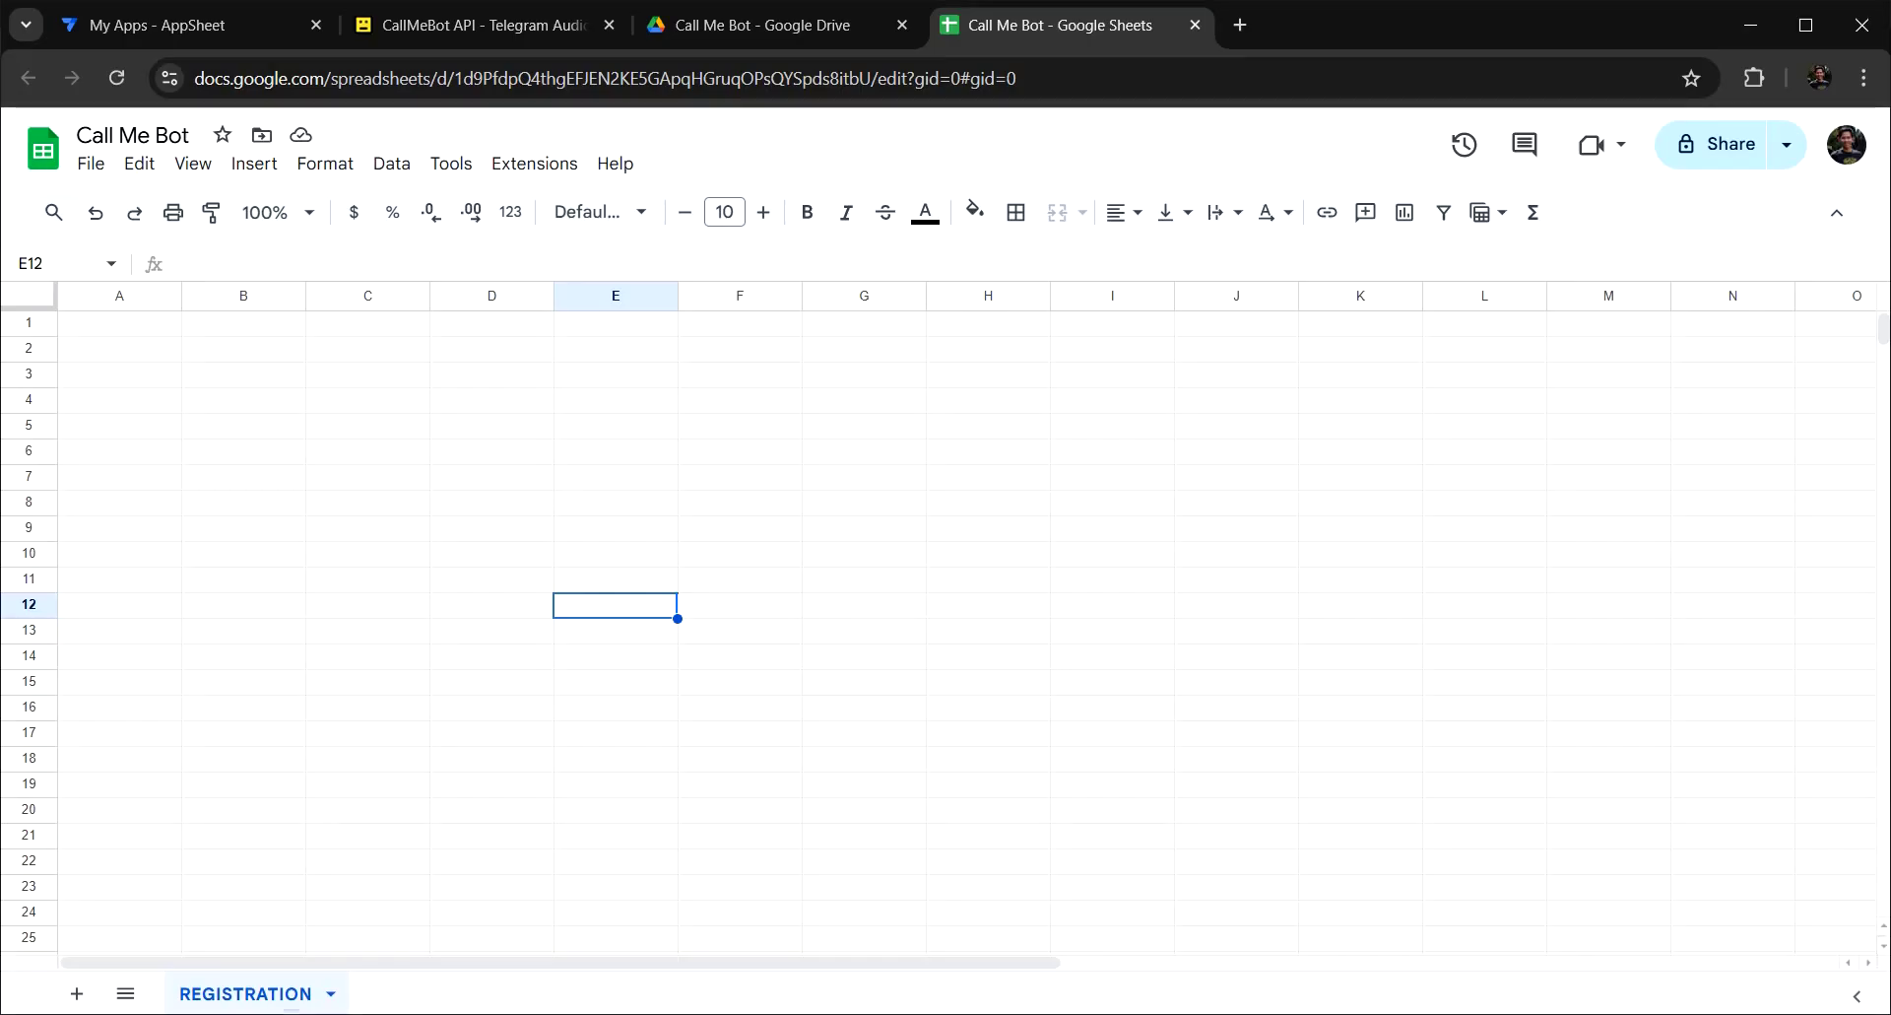
Enter the headers Id Reg, Name and Job Description in A1:C1 of the REGISTRATION sheet.
{"action": "left_click", "coordinate": [1166, 701]}
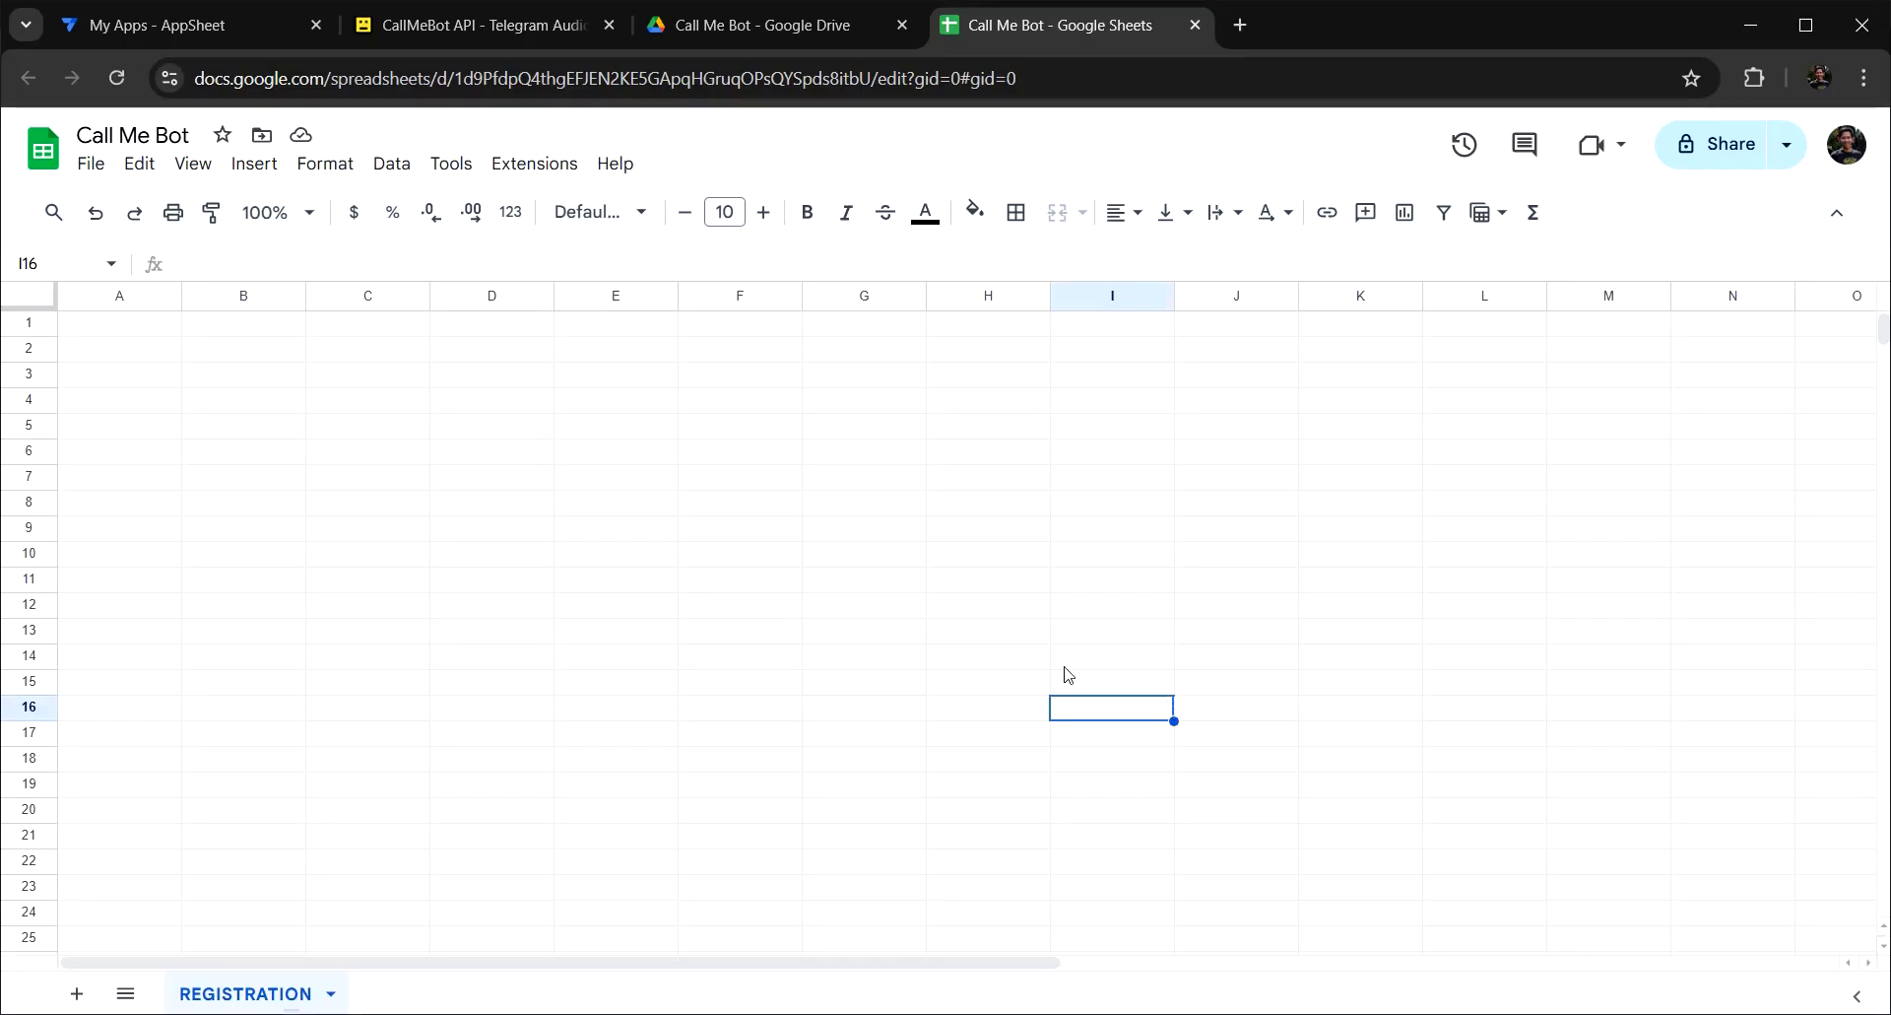
{"action": "left_click", "coordinate": [150, 328]}
{"action": "type", "text": "I"}
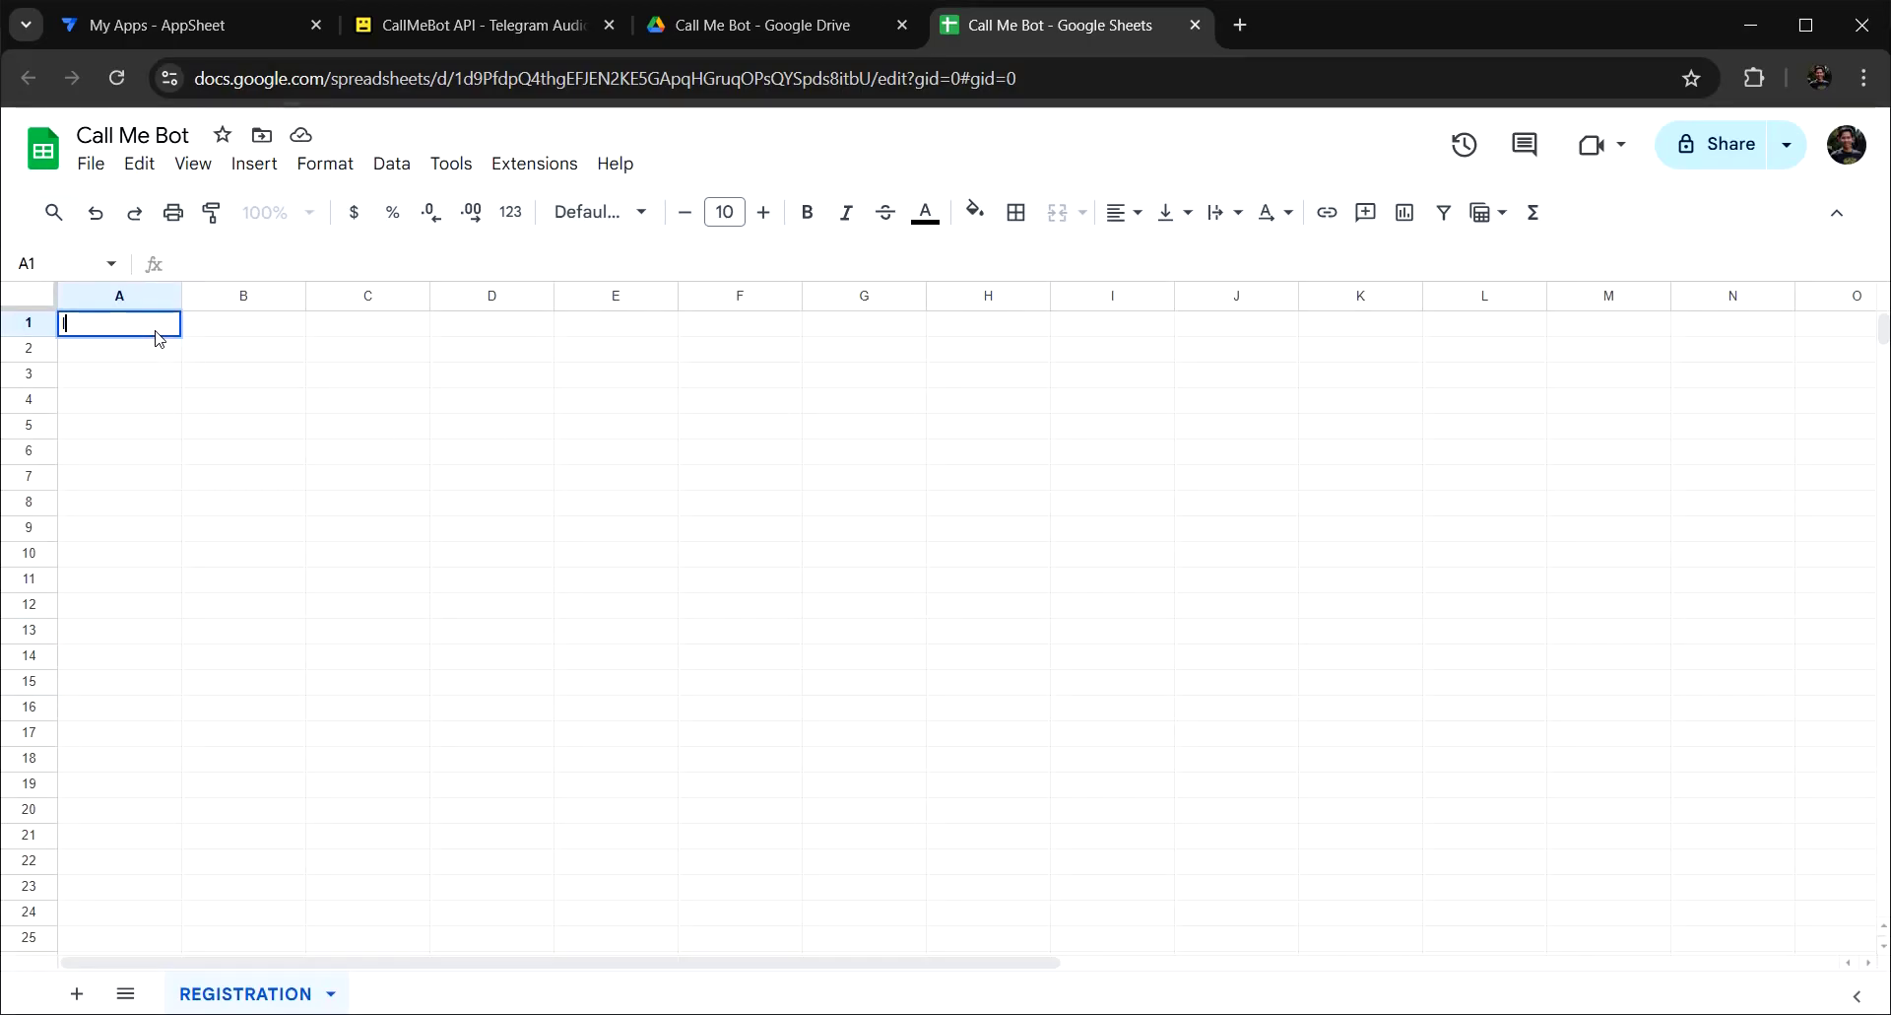
{"action": "type", "text": "d R"}
{"action": "type", "text": "eg"}
{"action": "key", "text": "Tab"}
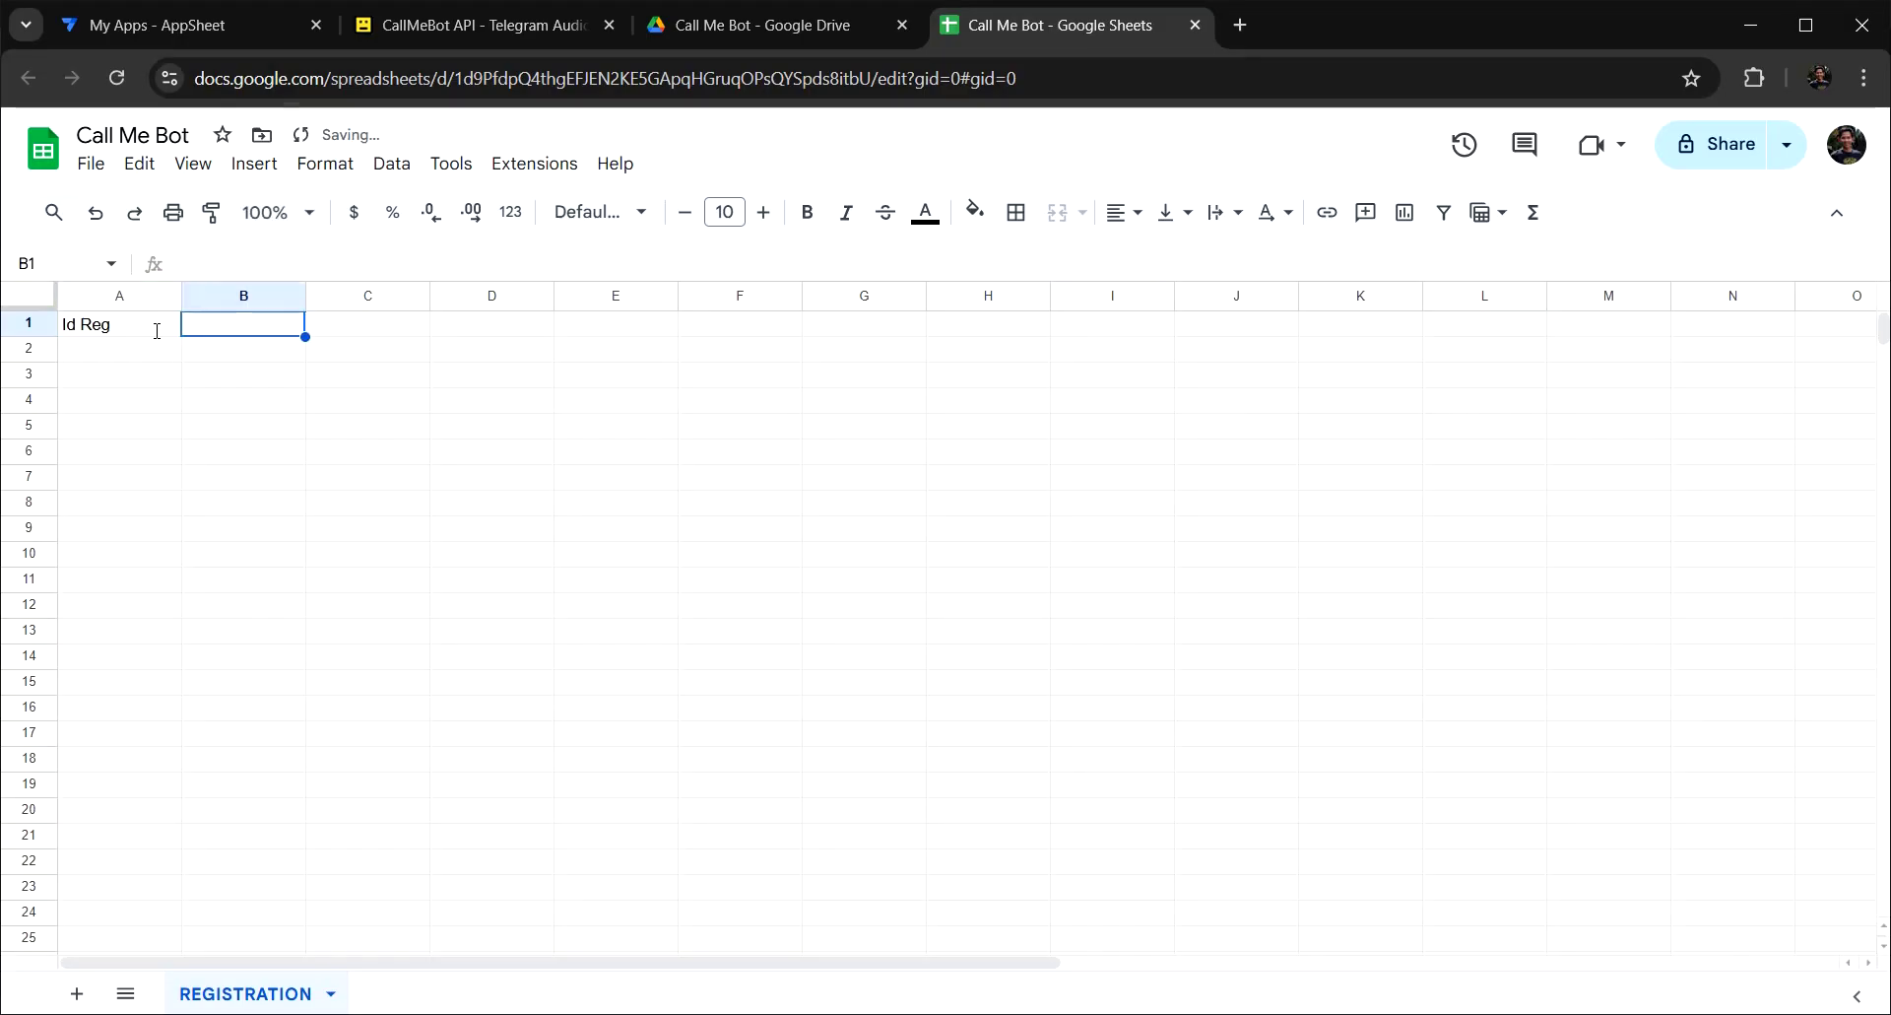
{"action": "type", "text": "Name"}
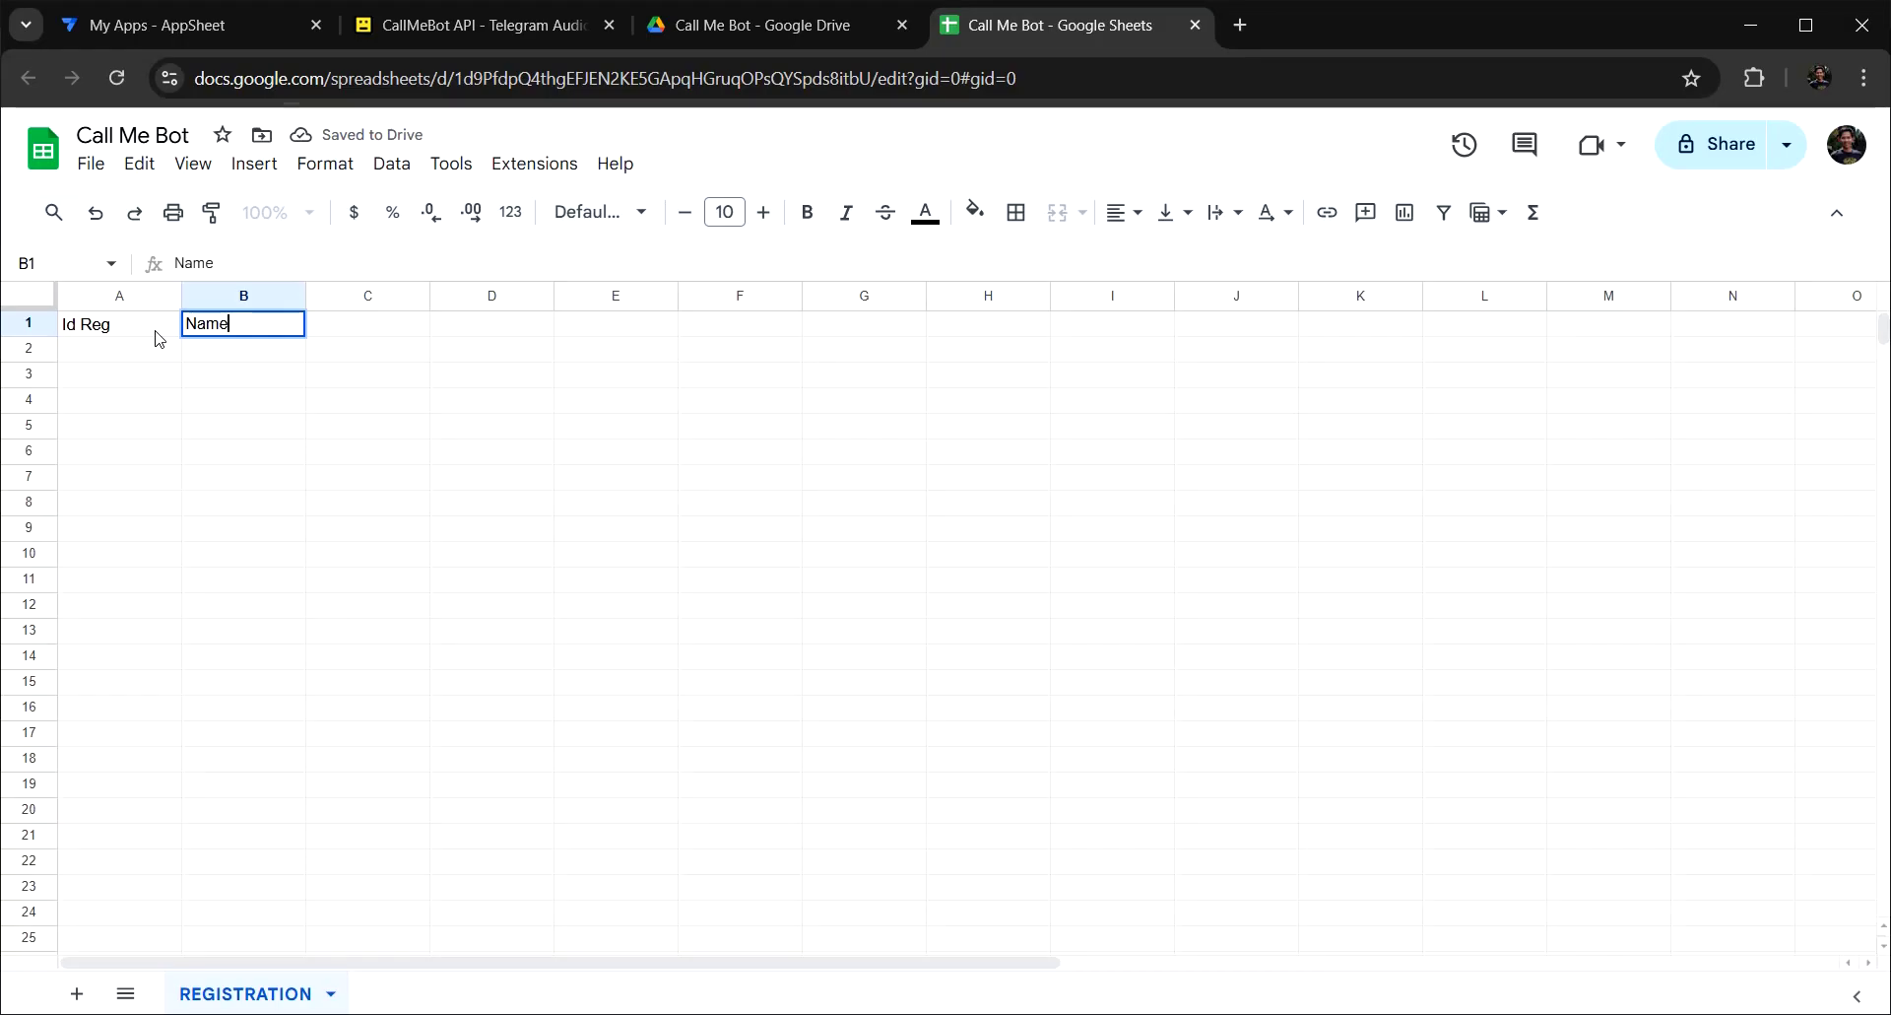
{"action": "key", "text": "Tab"}
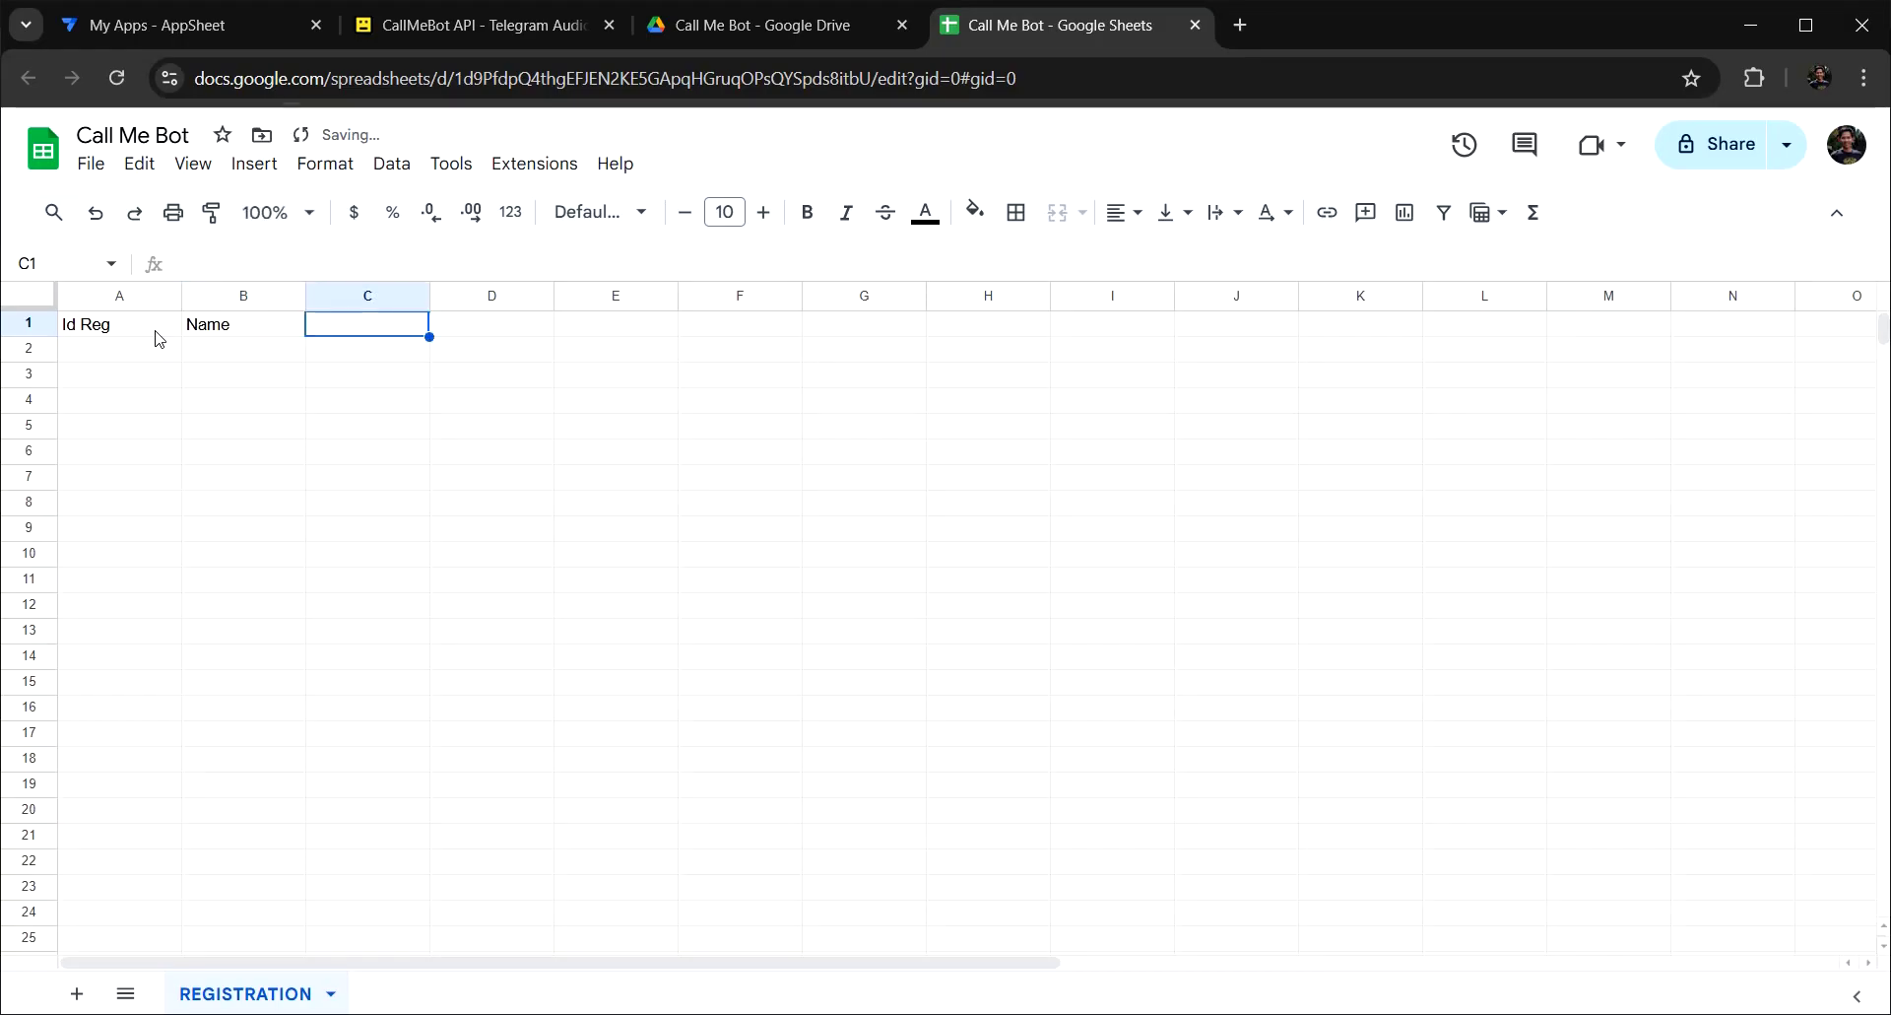
{"action": "type", "text": "Job Descrti"}
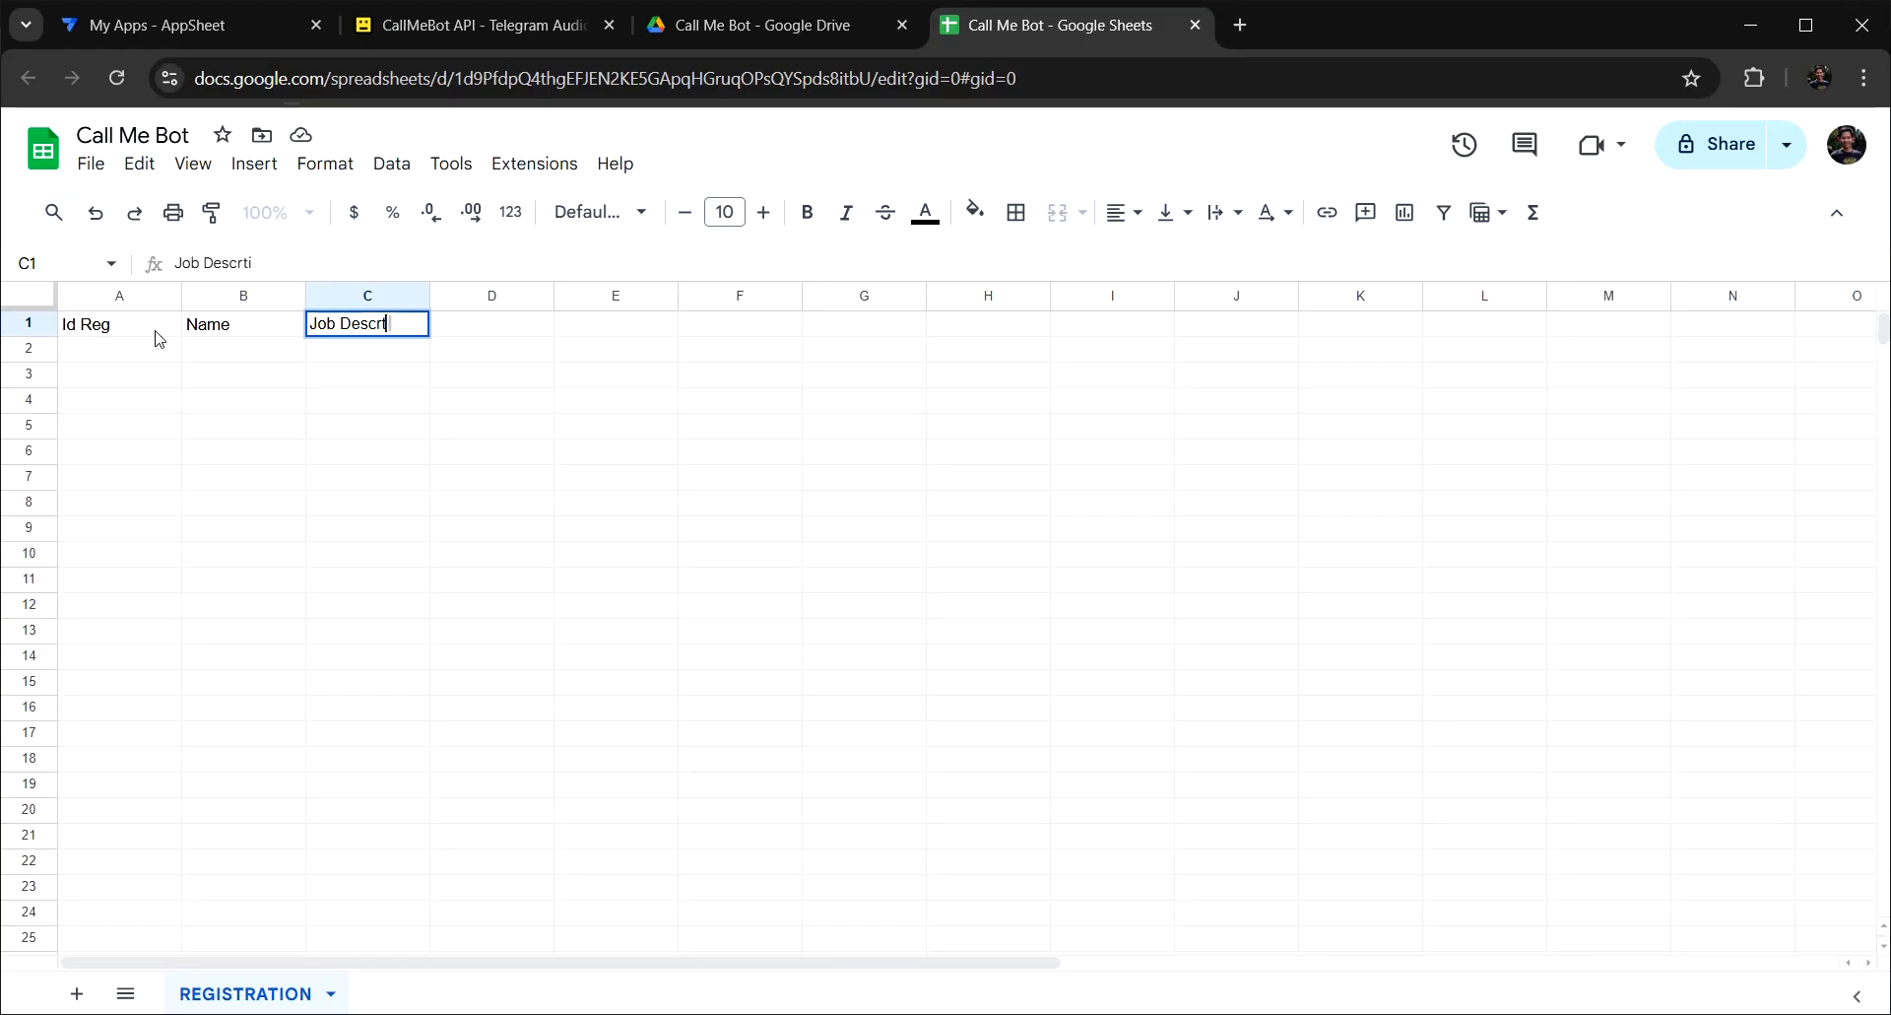
{"action": "key", "text": "BackSpace"}
{"action": "key", "text": "BackSpace"}
{"action": "type", "text": "iption"}
{"action": "key", "text": "Tab"}
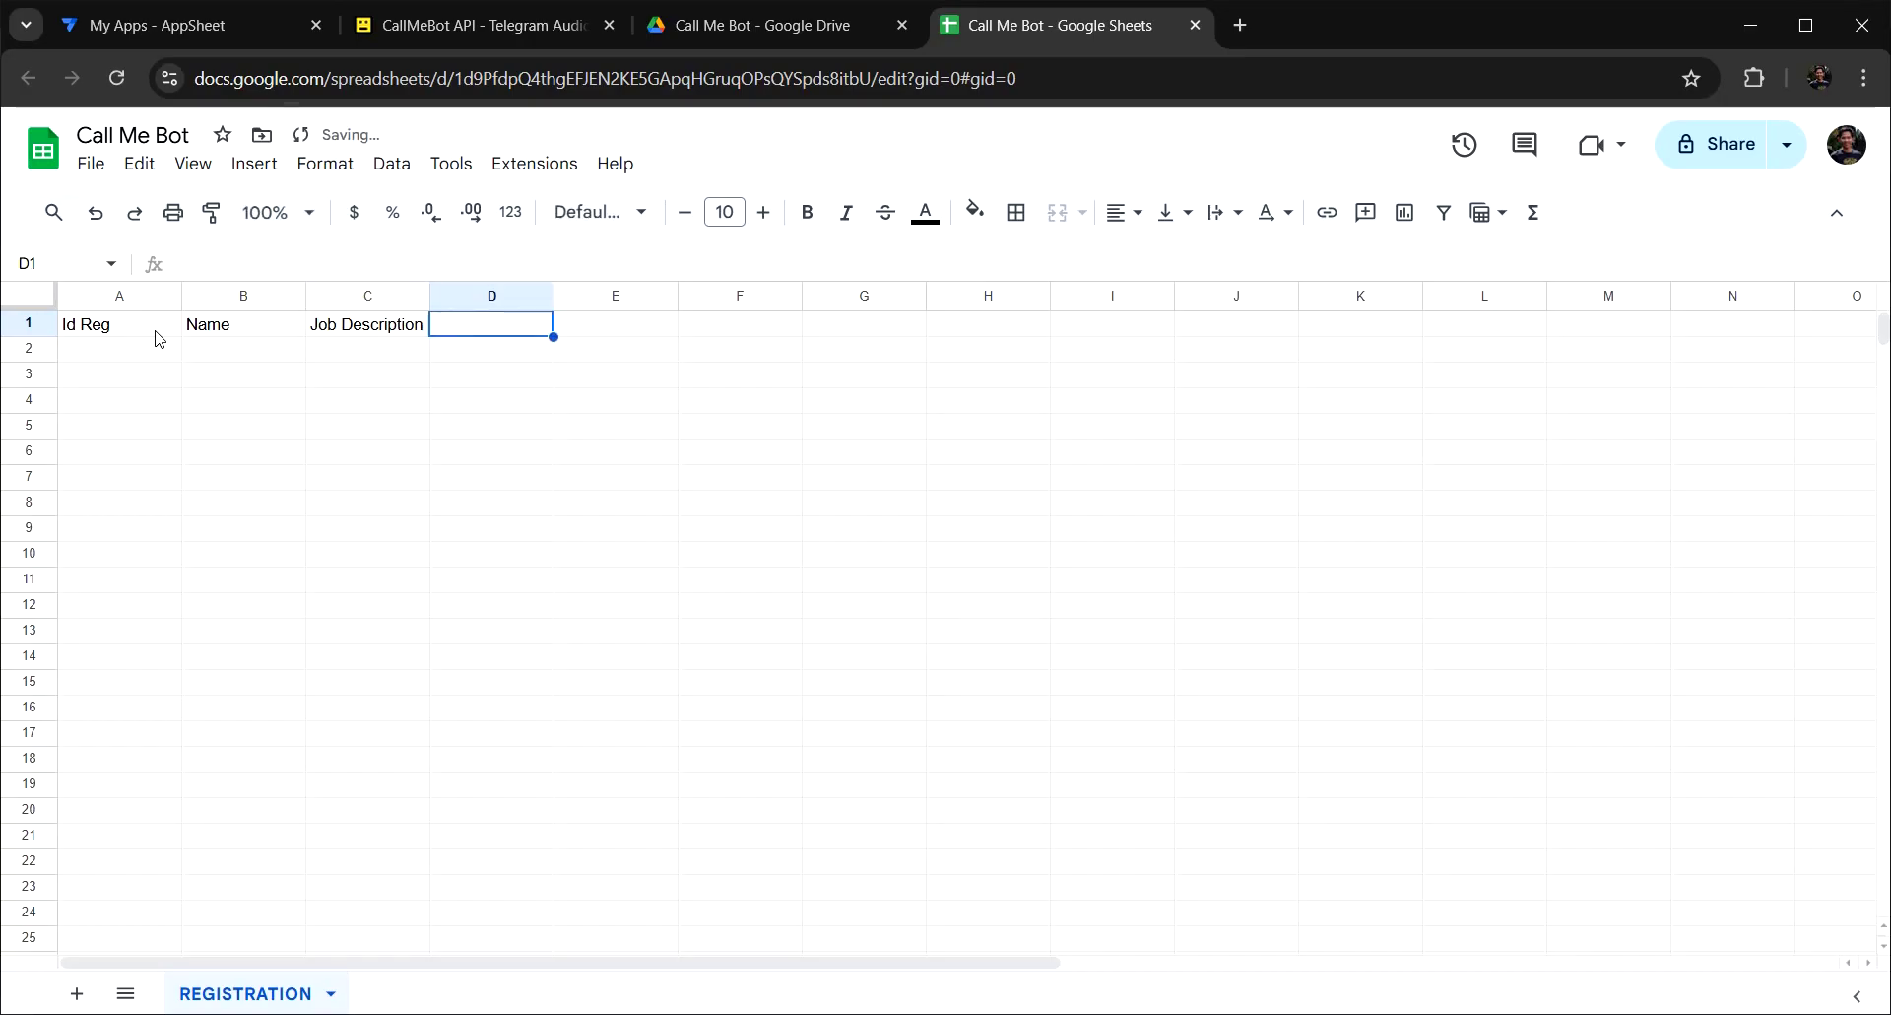
Add the remaining headers Sex in D1 and Input Date in E1.
{"action": "type", "text": "Sex"}
{"action": "key", "text": "Return"}
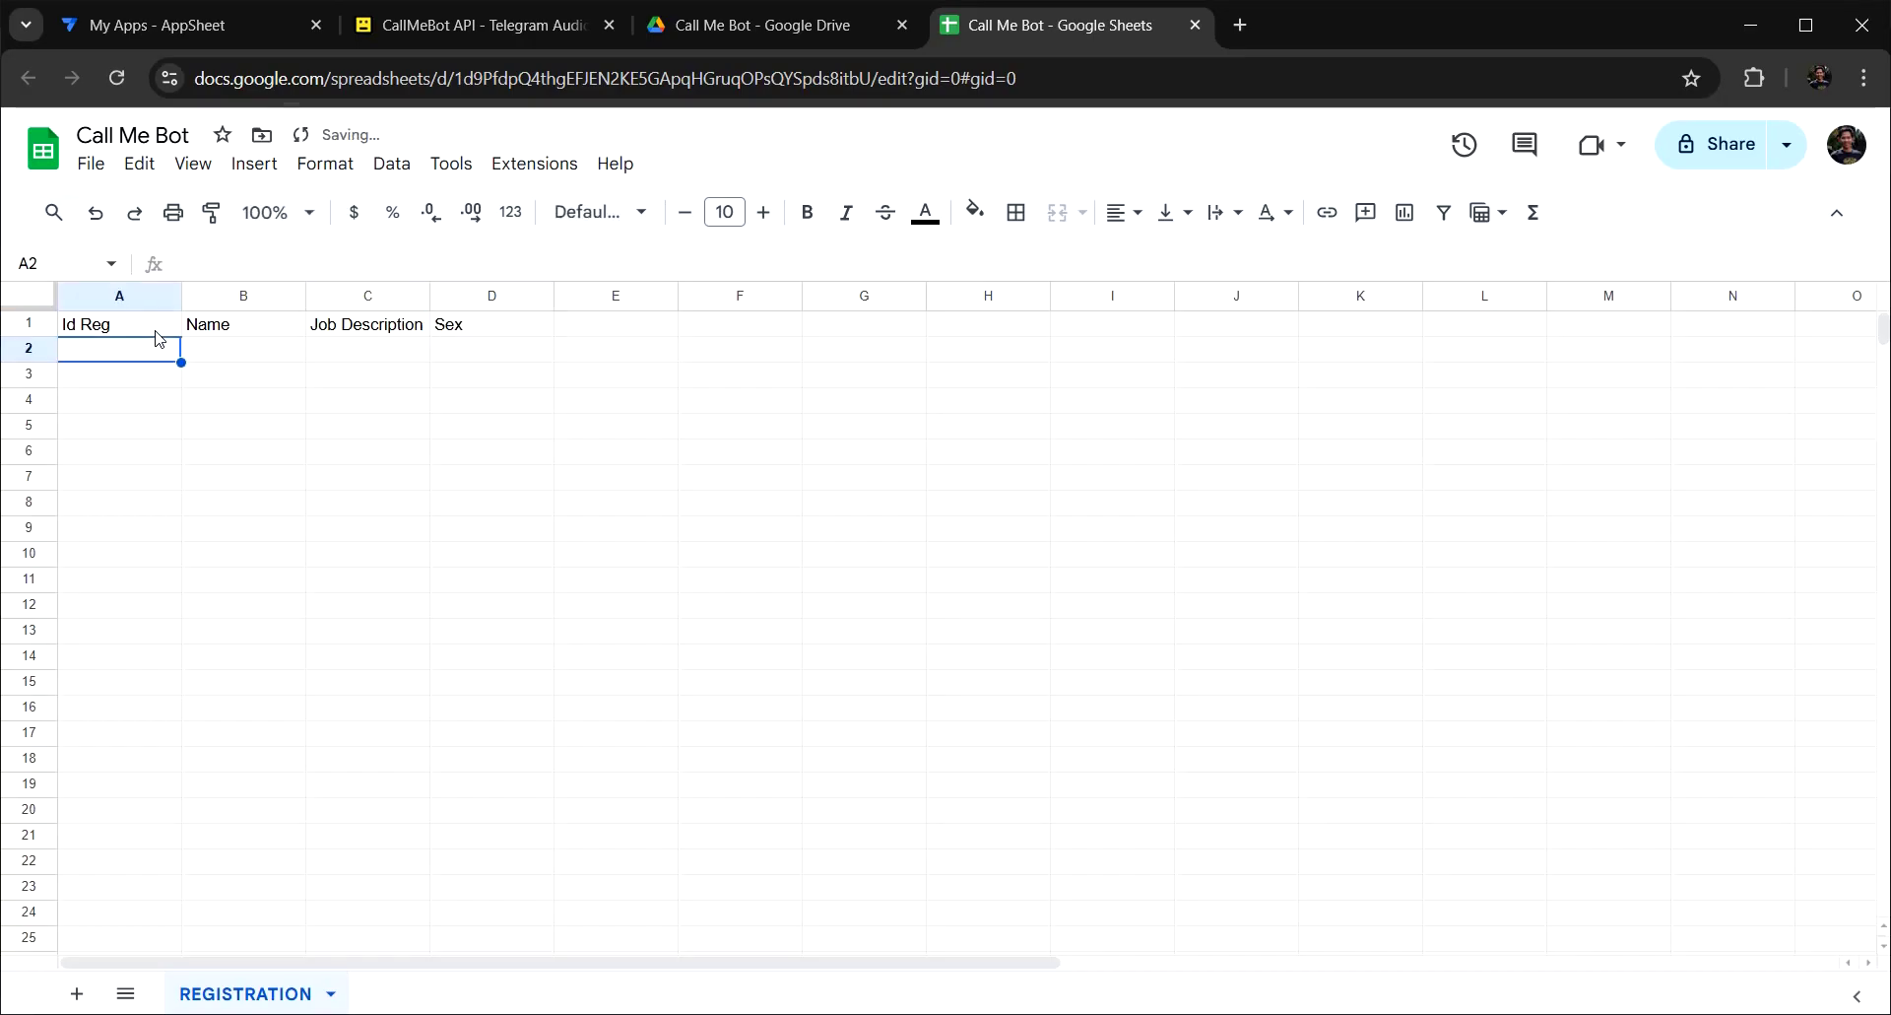
{"action": "left_click", "coordinate": [596, 333]}
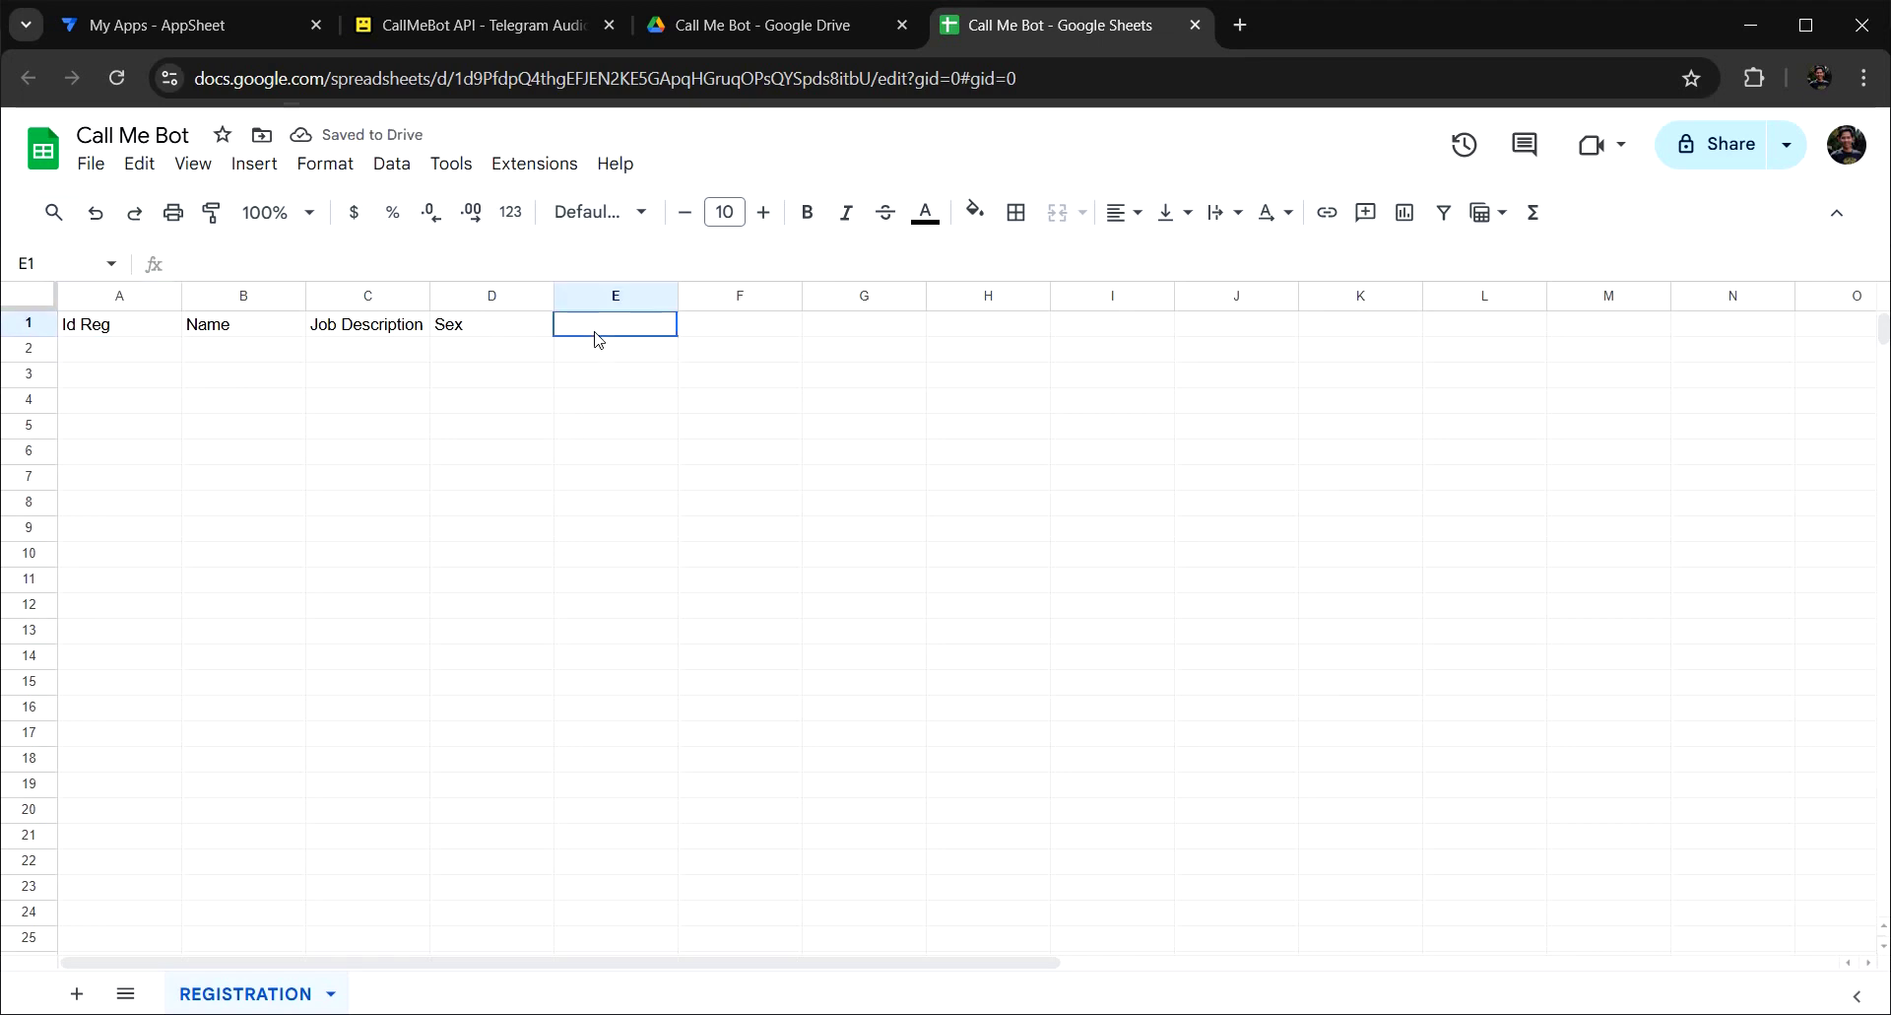
{"action": "type", "text": "Input"}
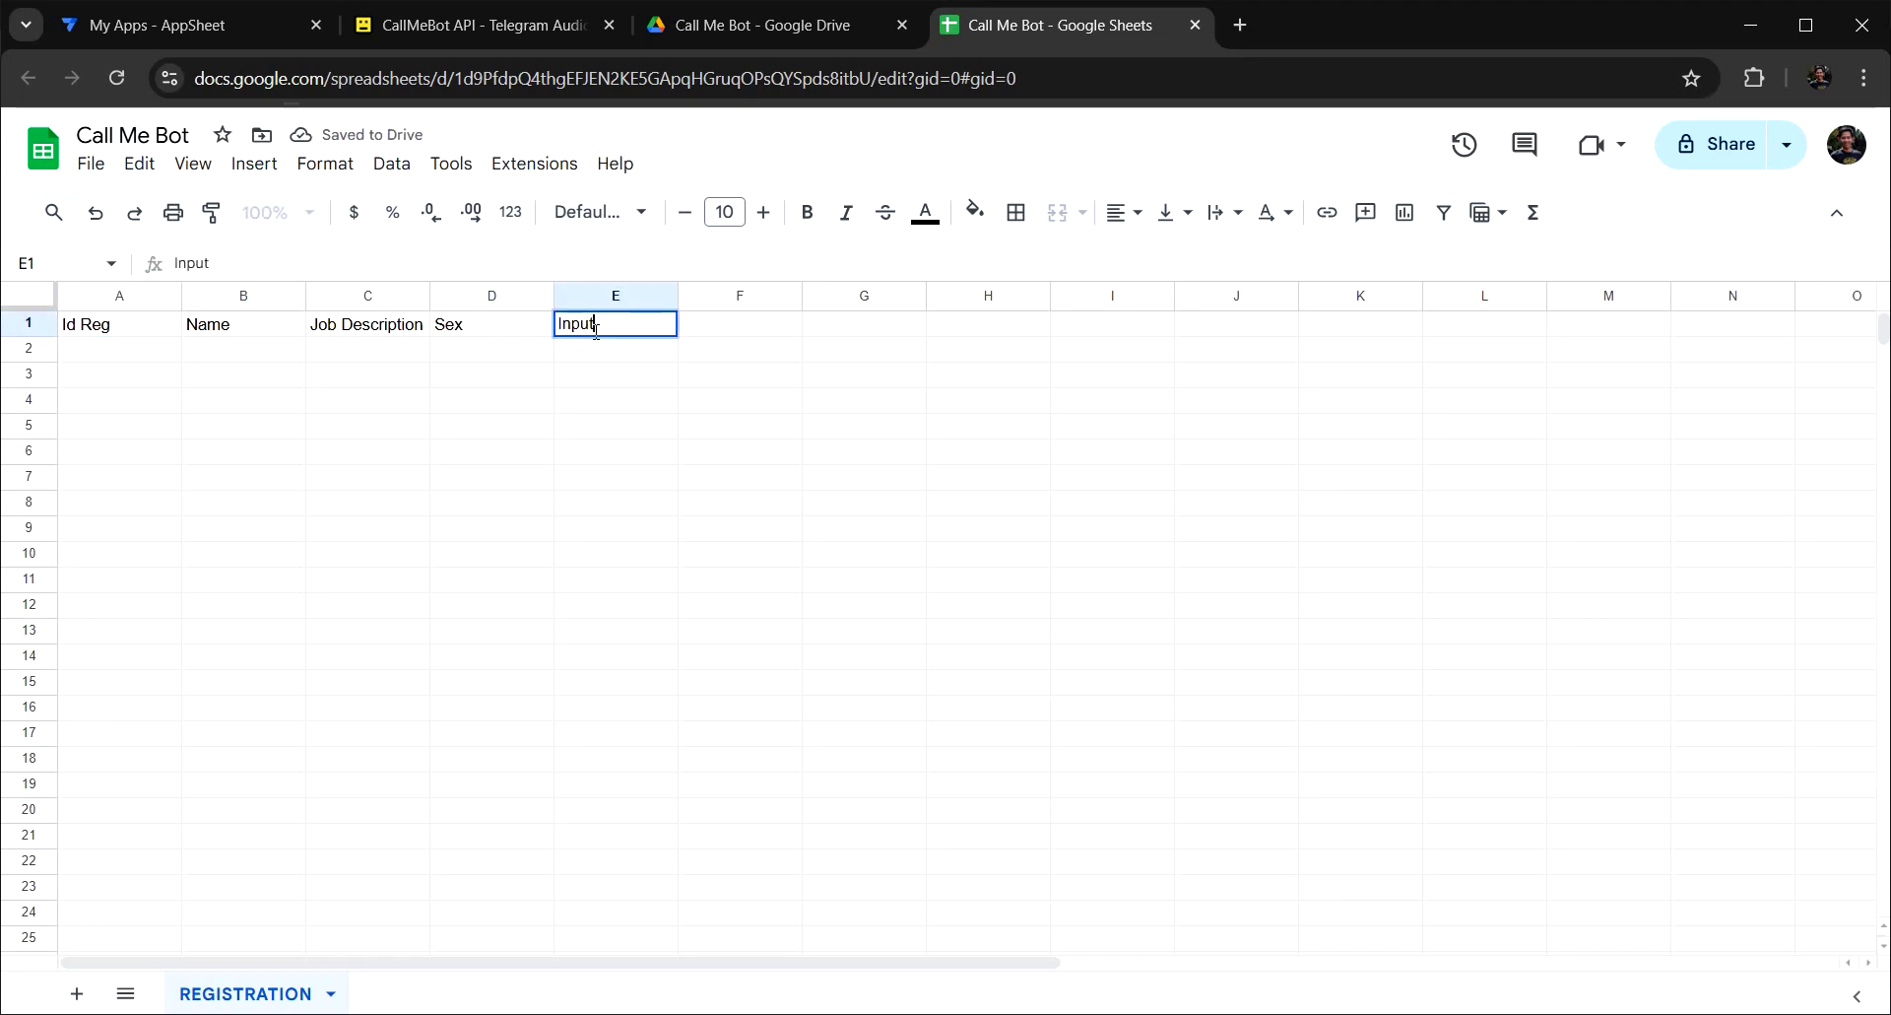
{"action": "type", "text": " Date"}
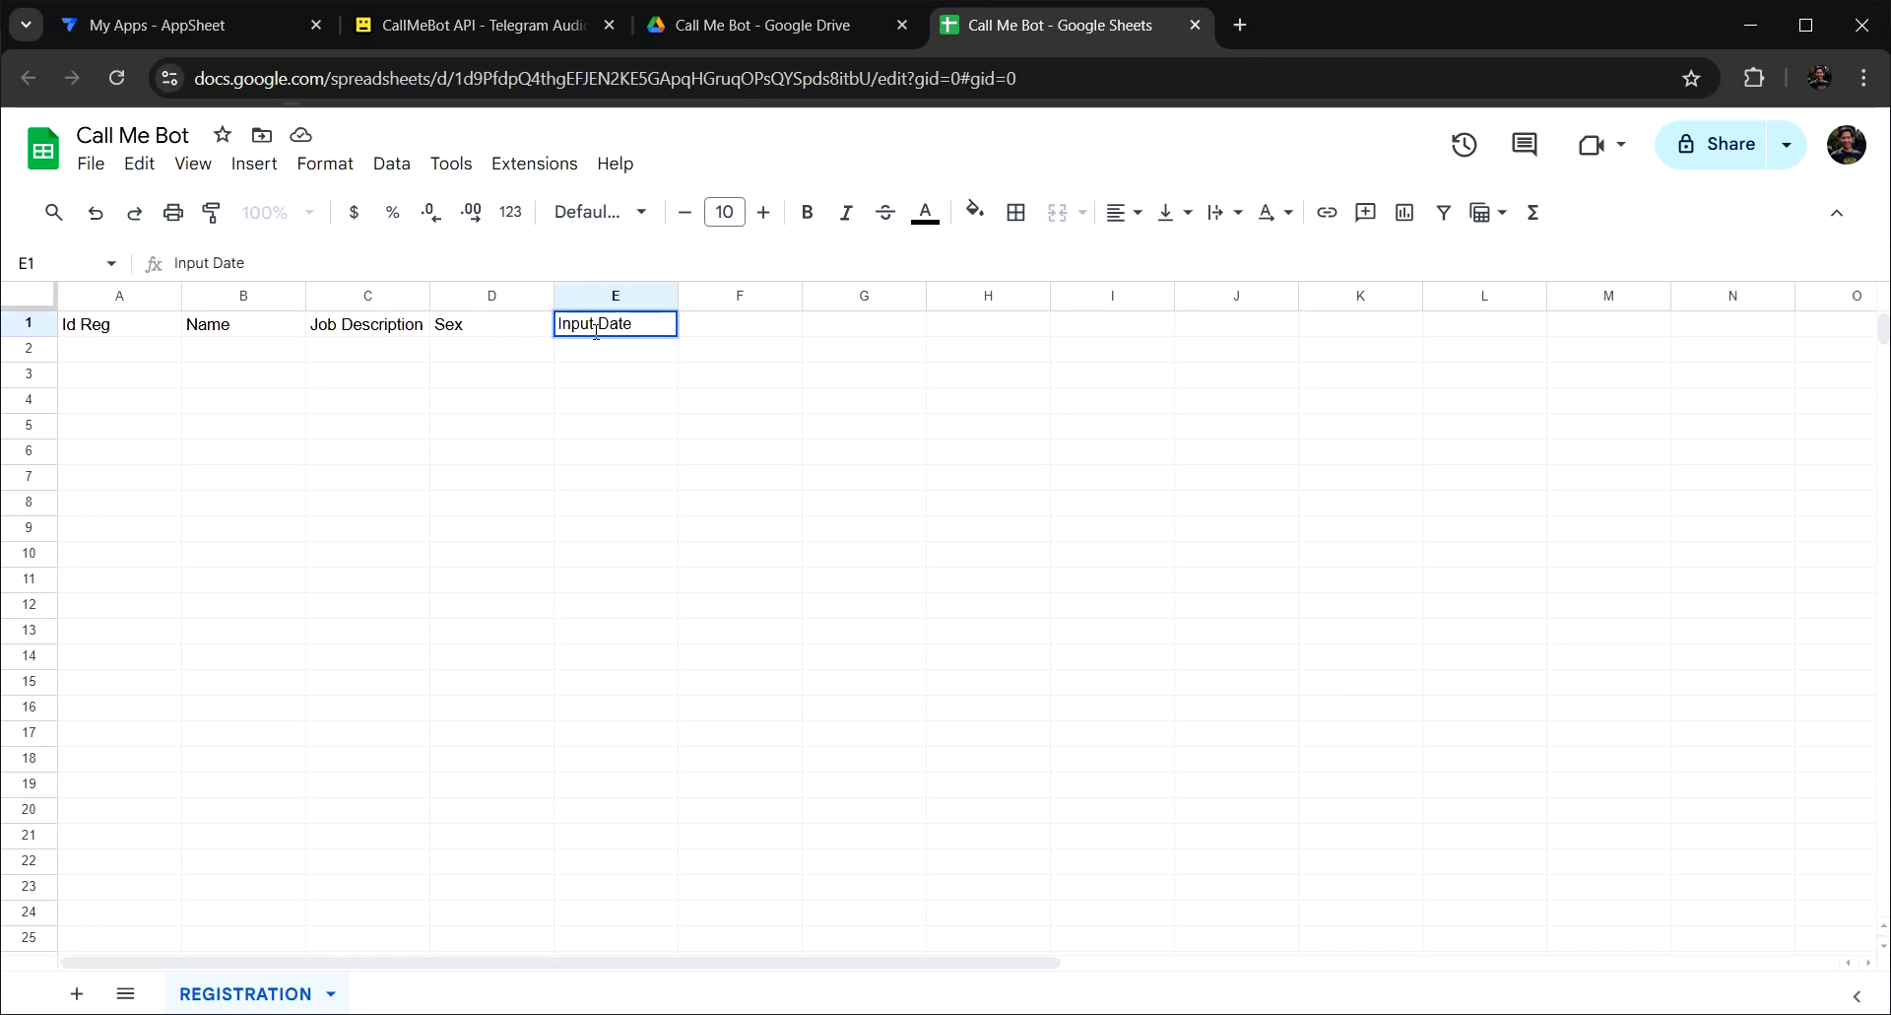
{"action": "left_click", "coordinate": [688, 477]}
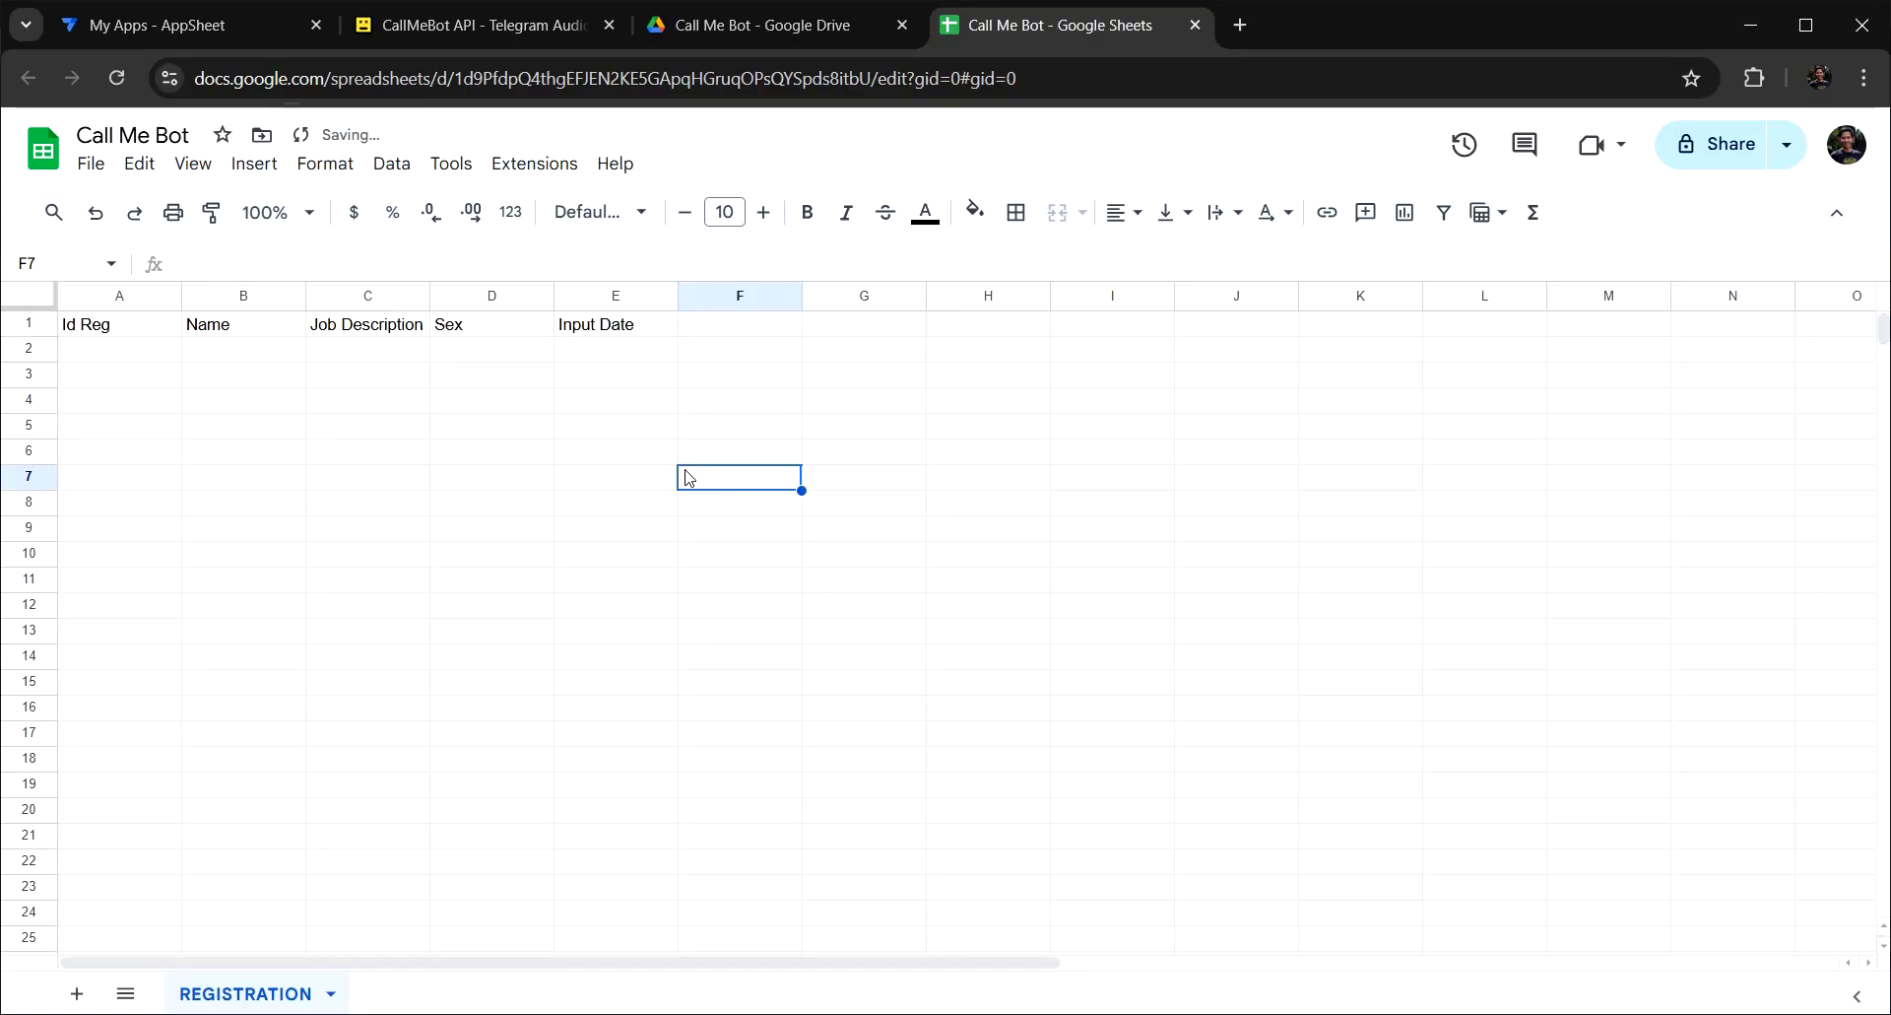
Create an AppSheet app from the sheet via Extensions > AppSheet > Create an app.
{"action": "left_click", "coordinate": [555, 165]}
{"action": "mouse_move", "coordinate": [823, 347]}
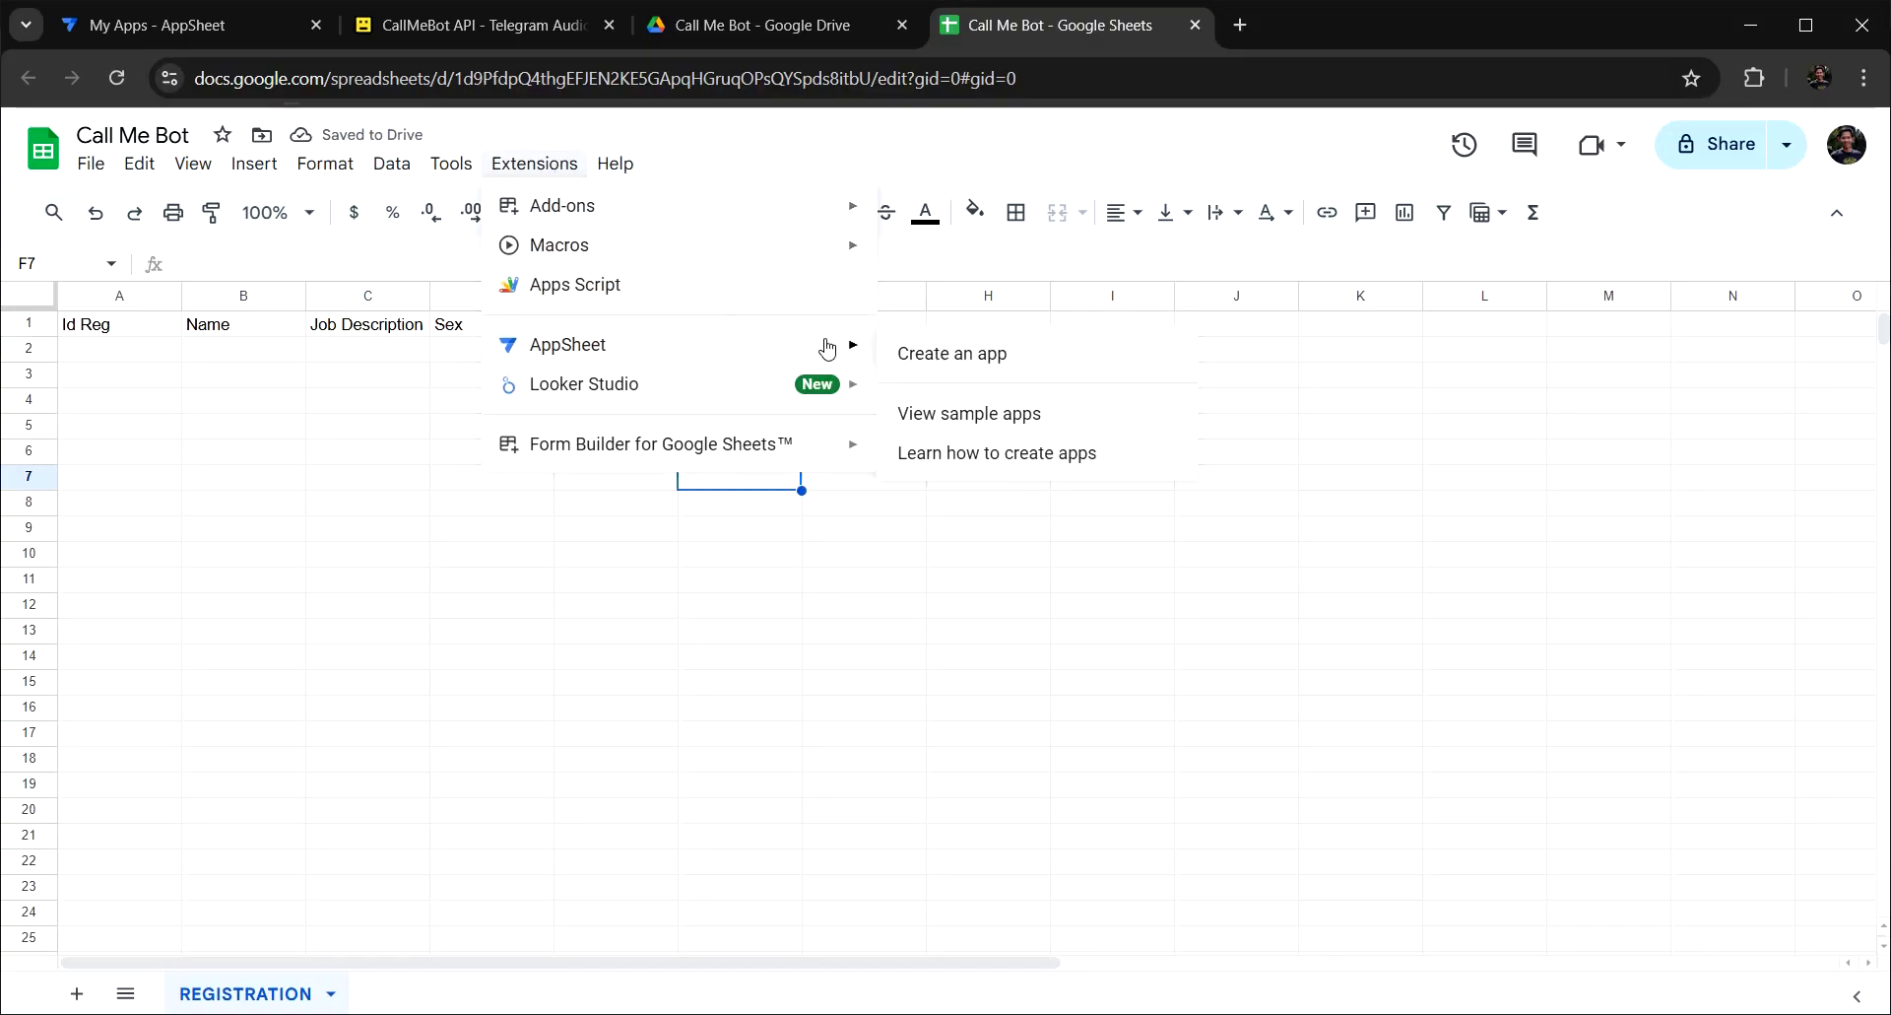
{"action": "left_click", "coordinate": [954, 366]}
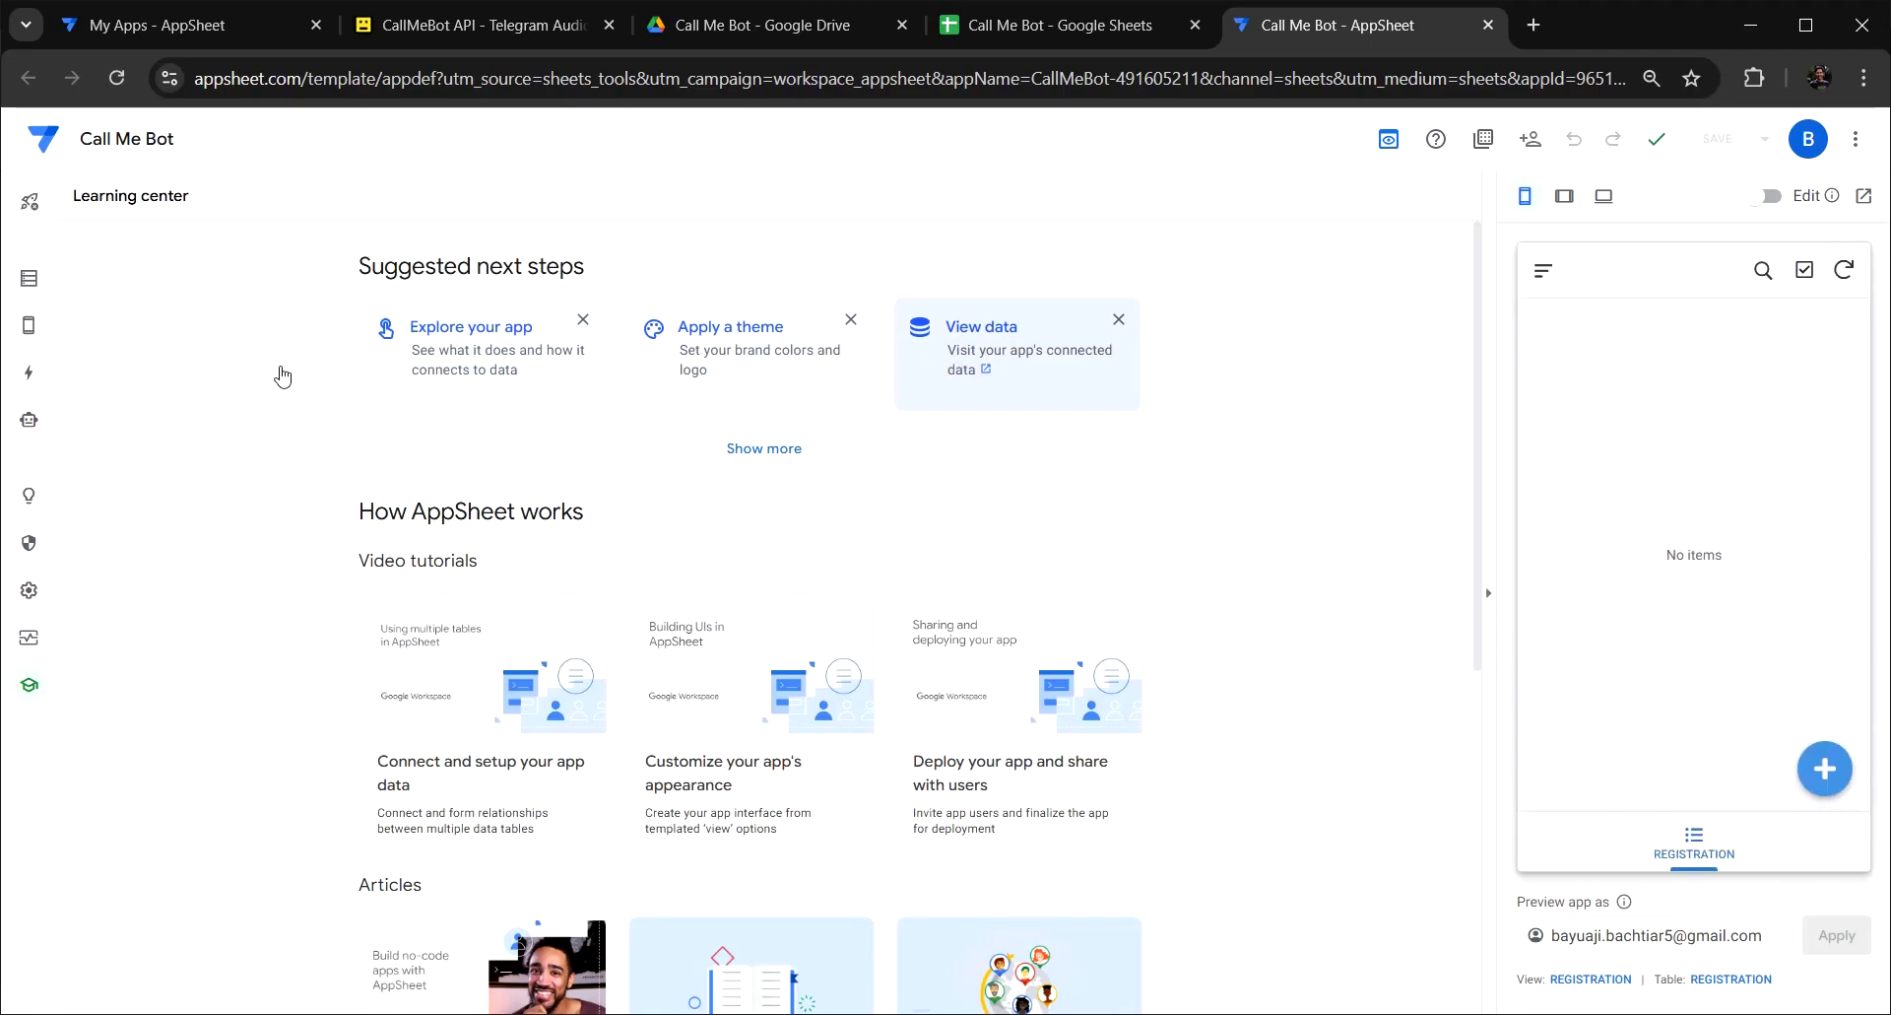
Give the REGISTRATION table's Input Date column the app formula now().
{"action": "left_click", "coordinate": [30, 291]}
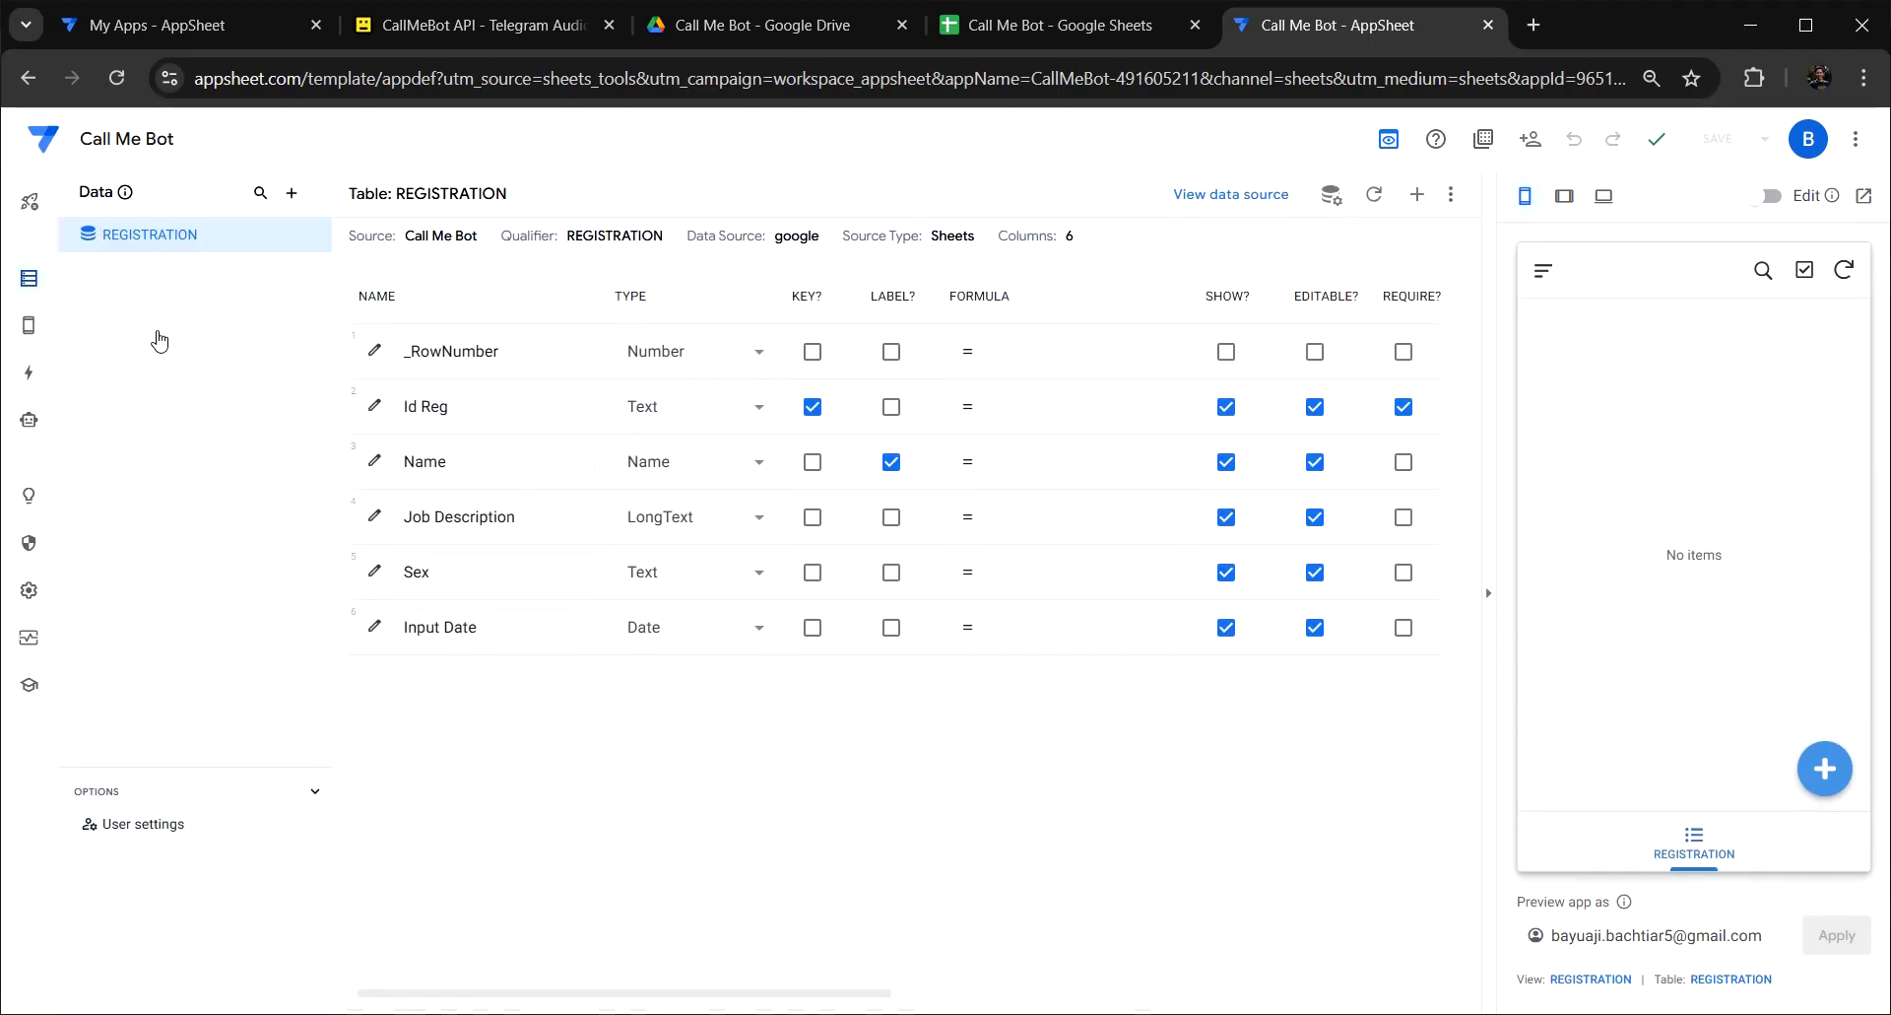
{"action": "left_click", "coordinate": [1057, 640]}
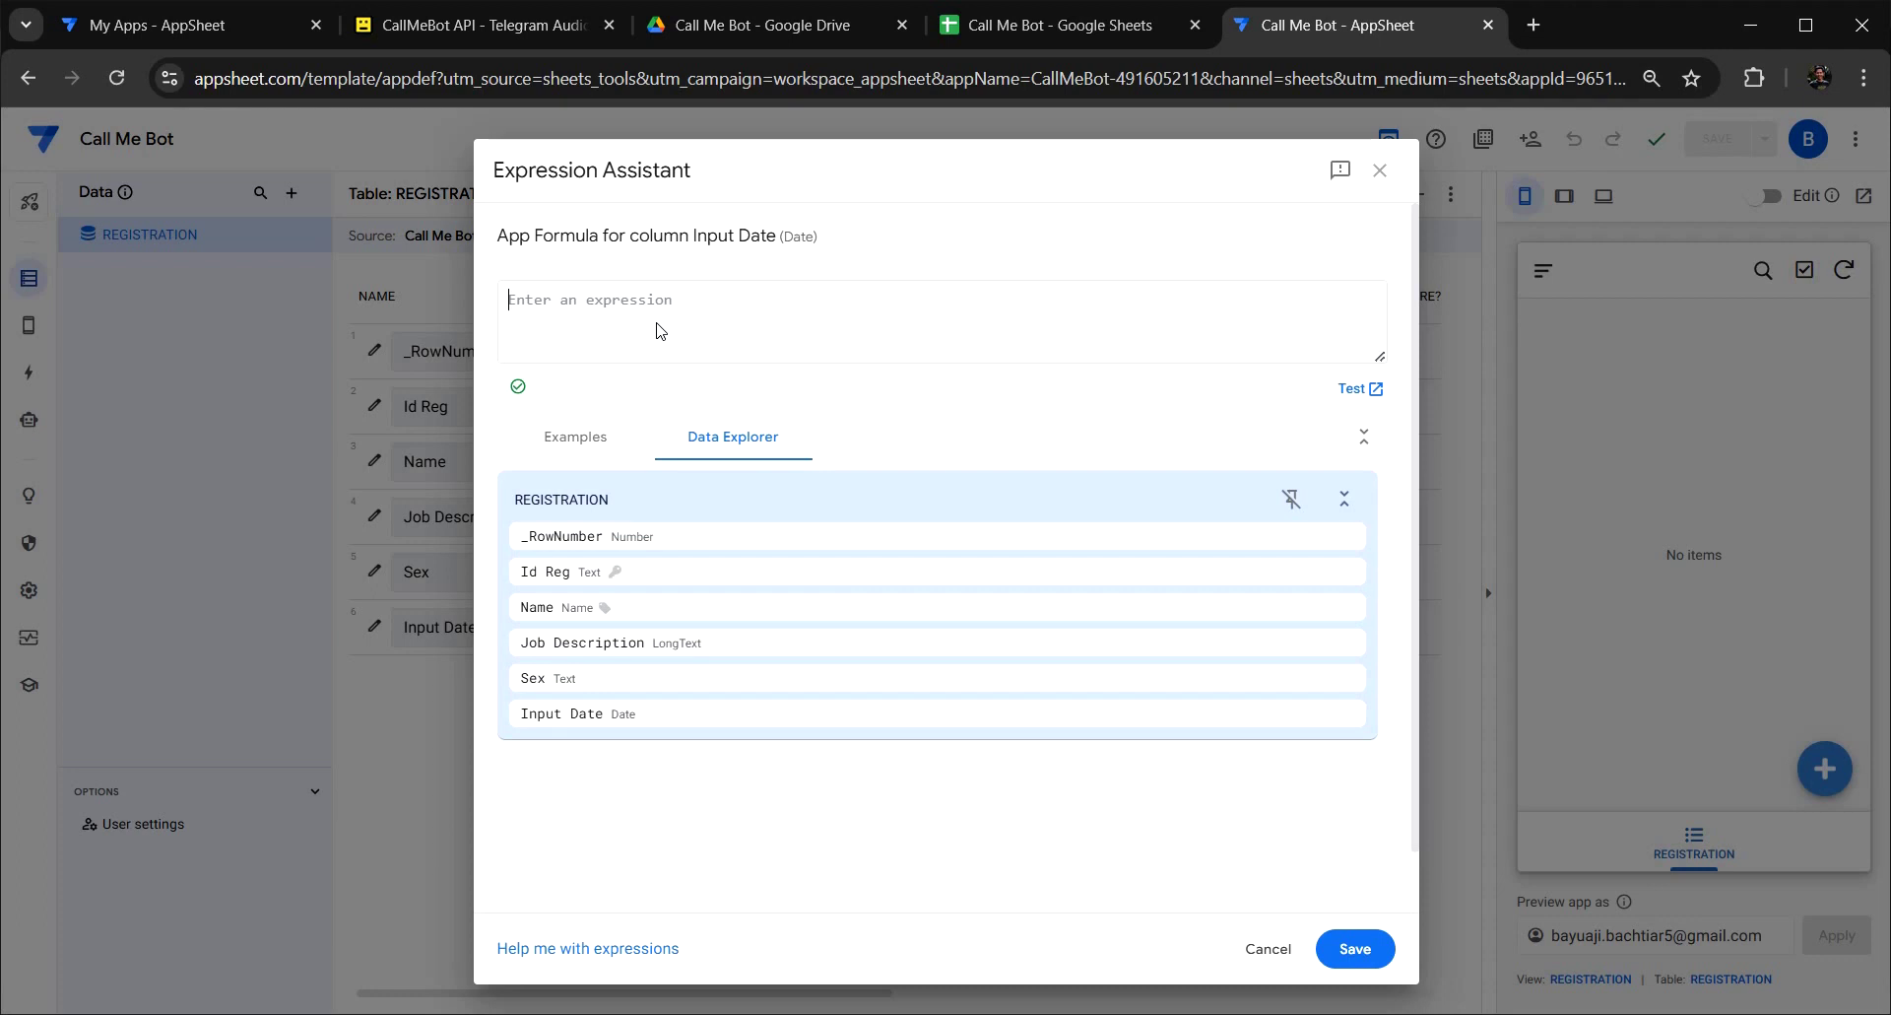
{"action": "type", "text": "now"}
{"action": "type", "text": "()"}
{"action": "left_click", "coordinate": [1340, 948]}
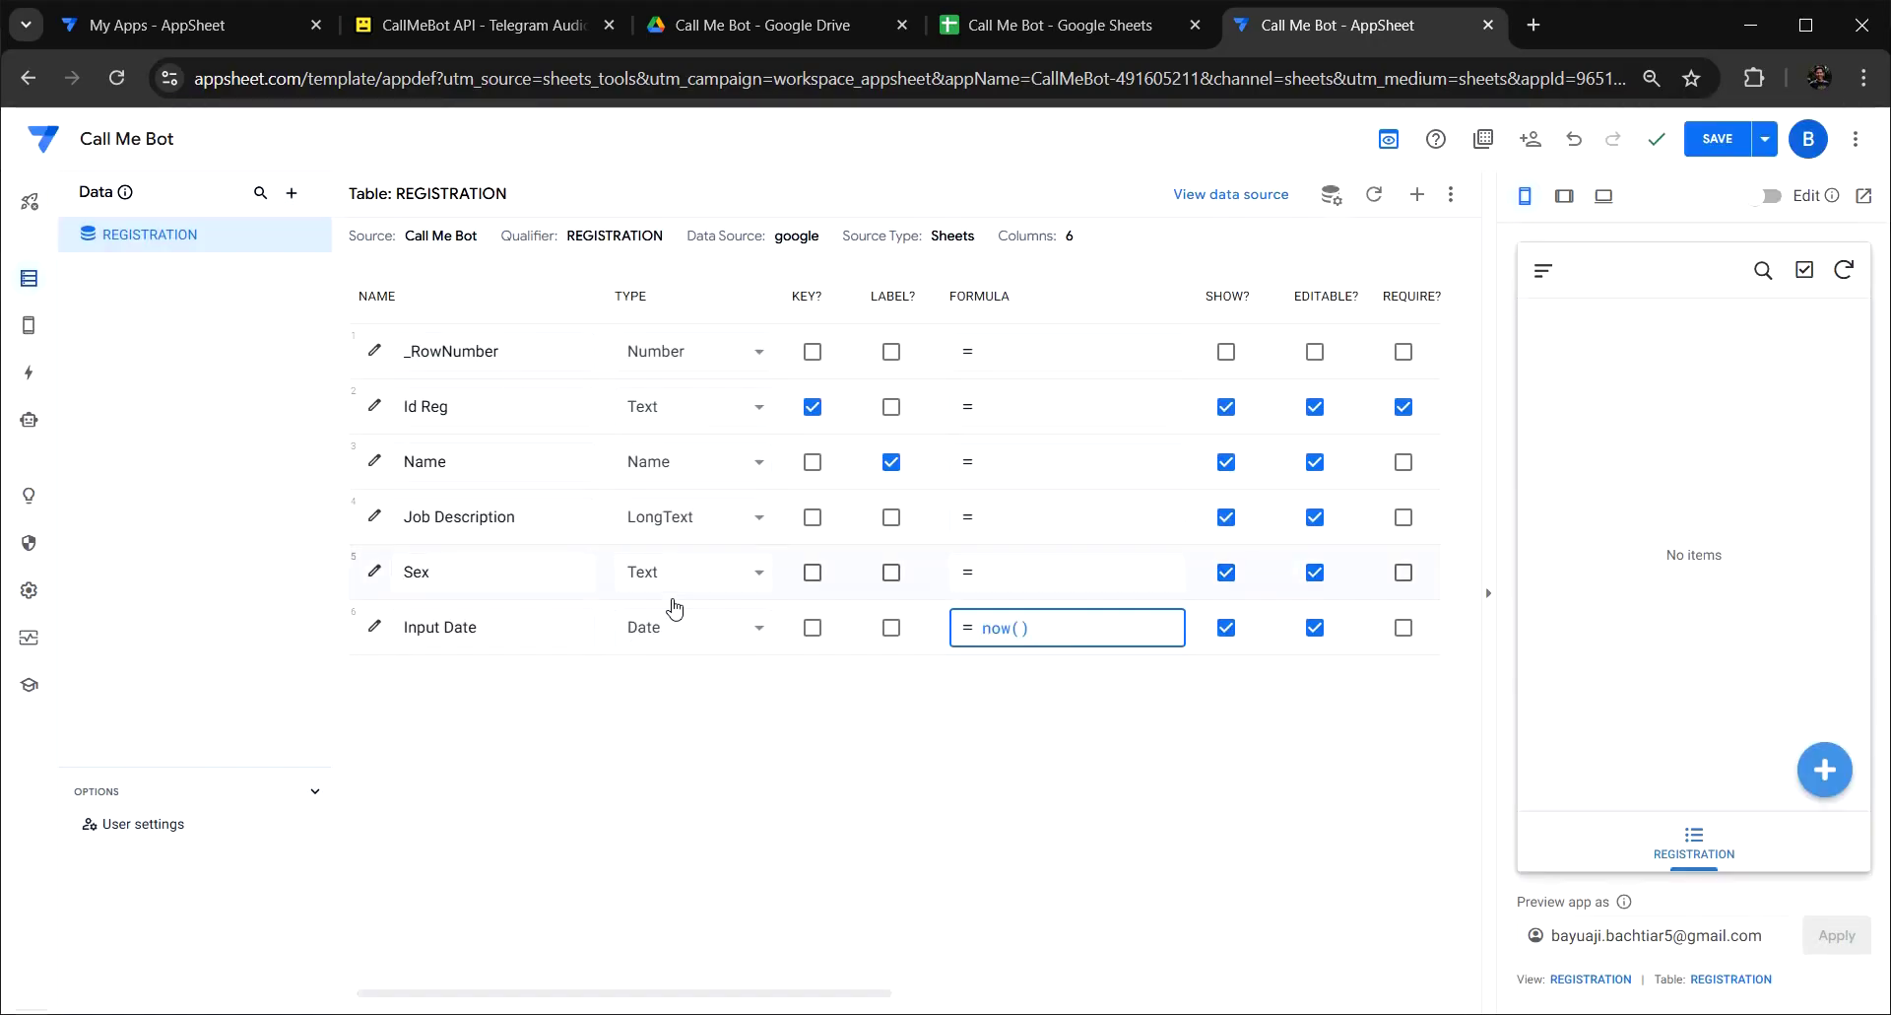
Make Sex an Enum column with values Male and Female, shown as buttons.
{"action": "left_click", "coordinate": [375, 571]}
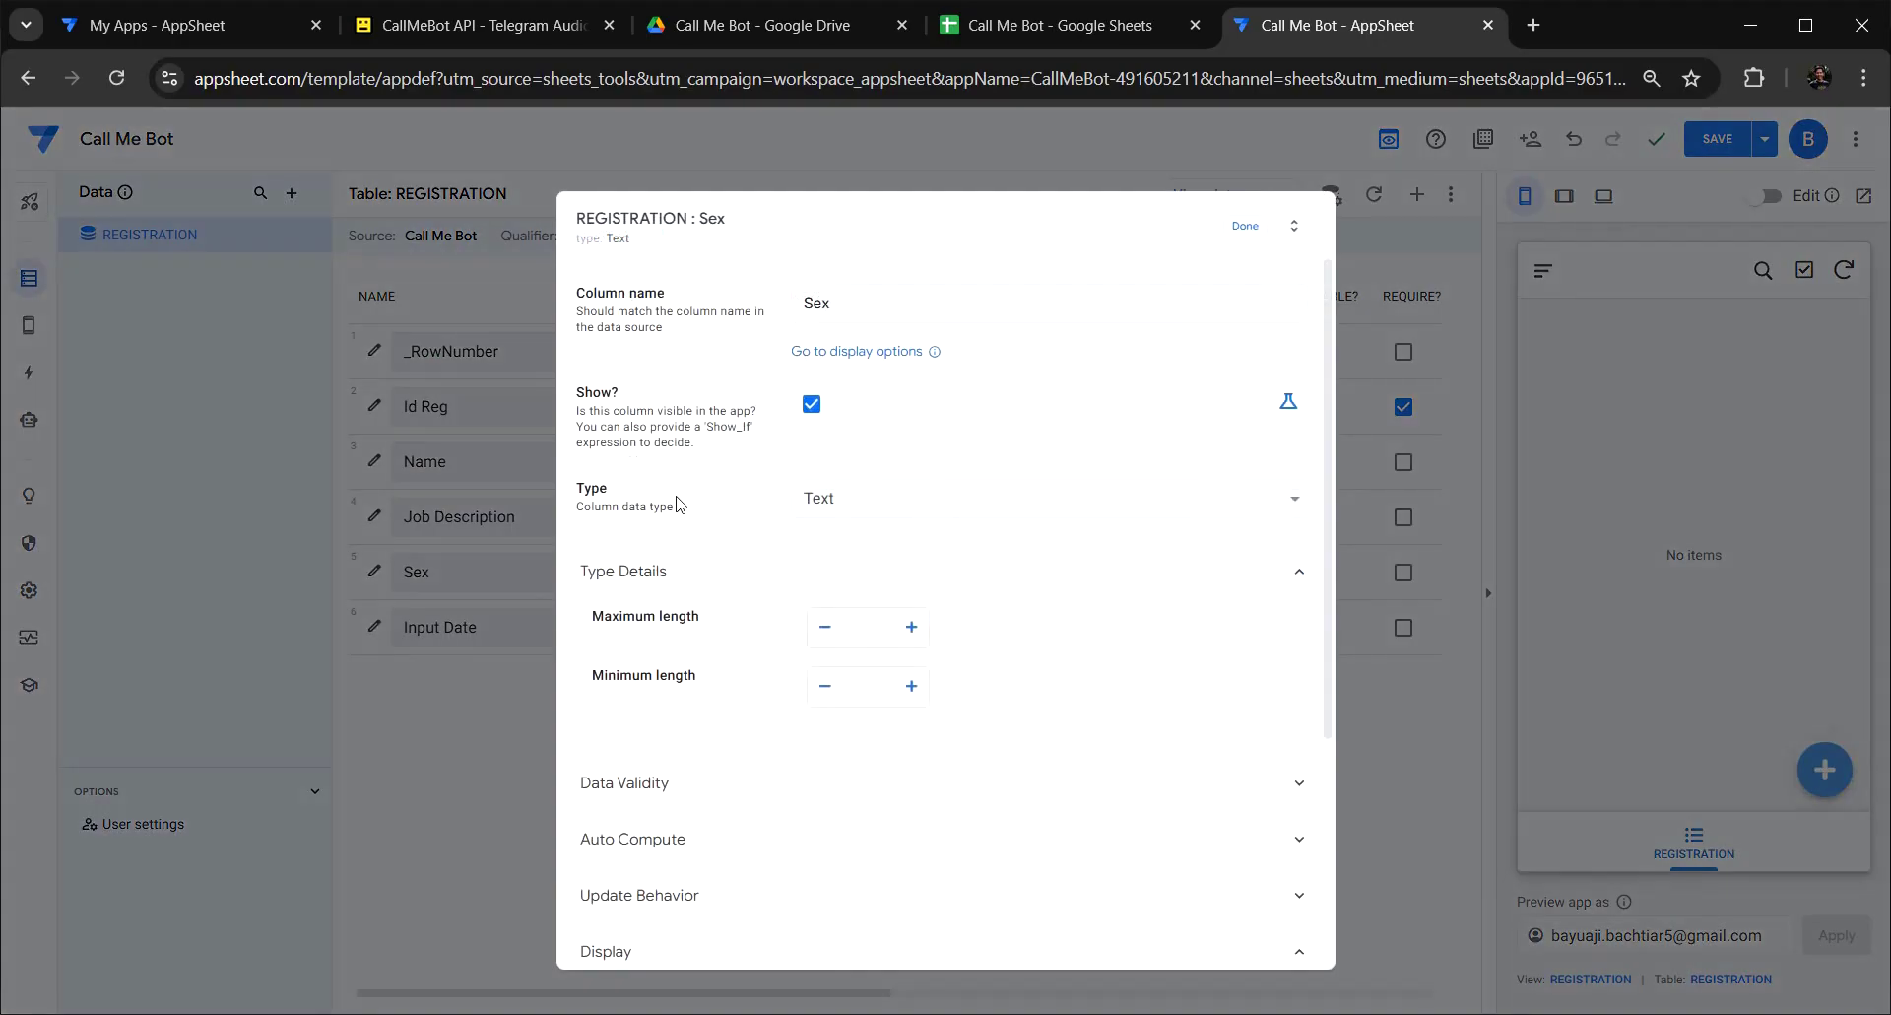
{"action": "left_click", "coordinate": [853, 498]}
{"action": "left_click", "coordinate": [857, 563]}
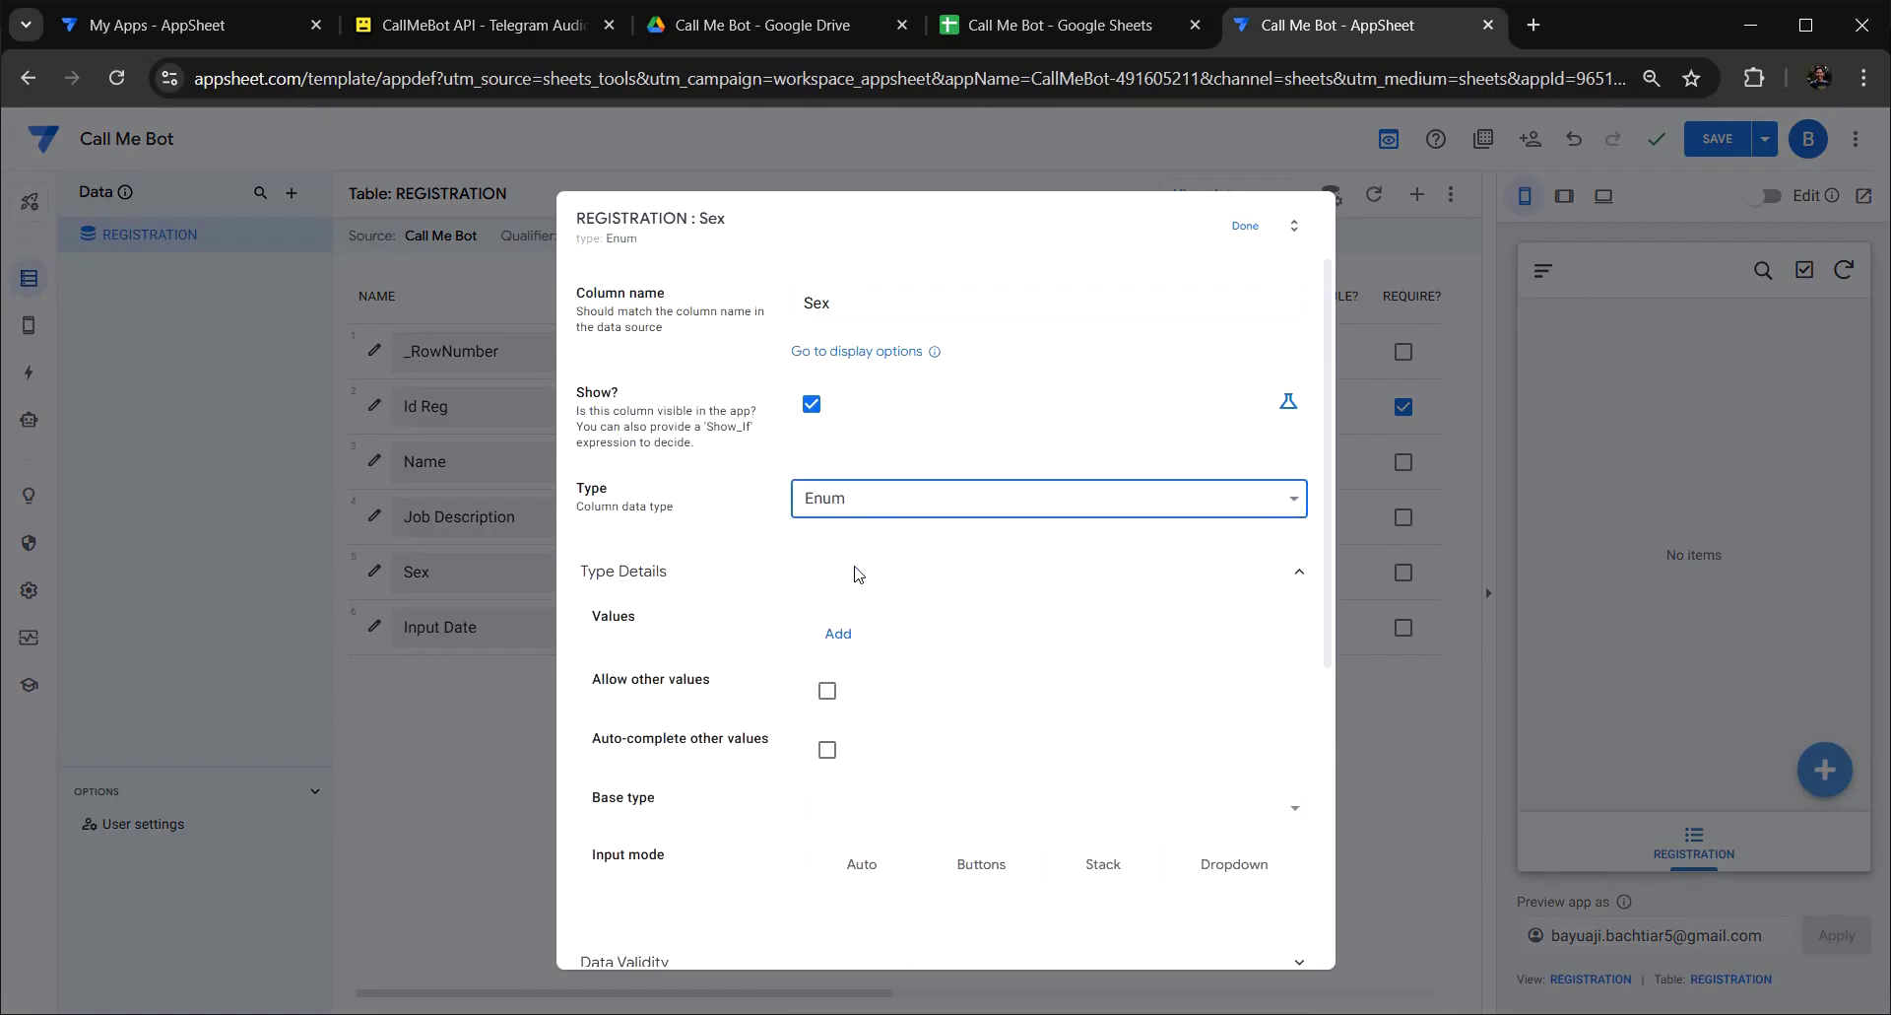
{"action": "left_click", "coordinate": [839, 634]}
{"action": "type", "text": "Male"}
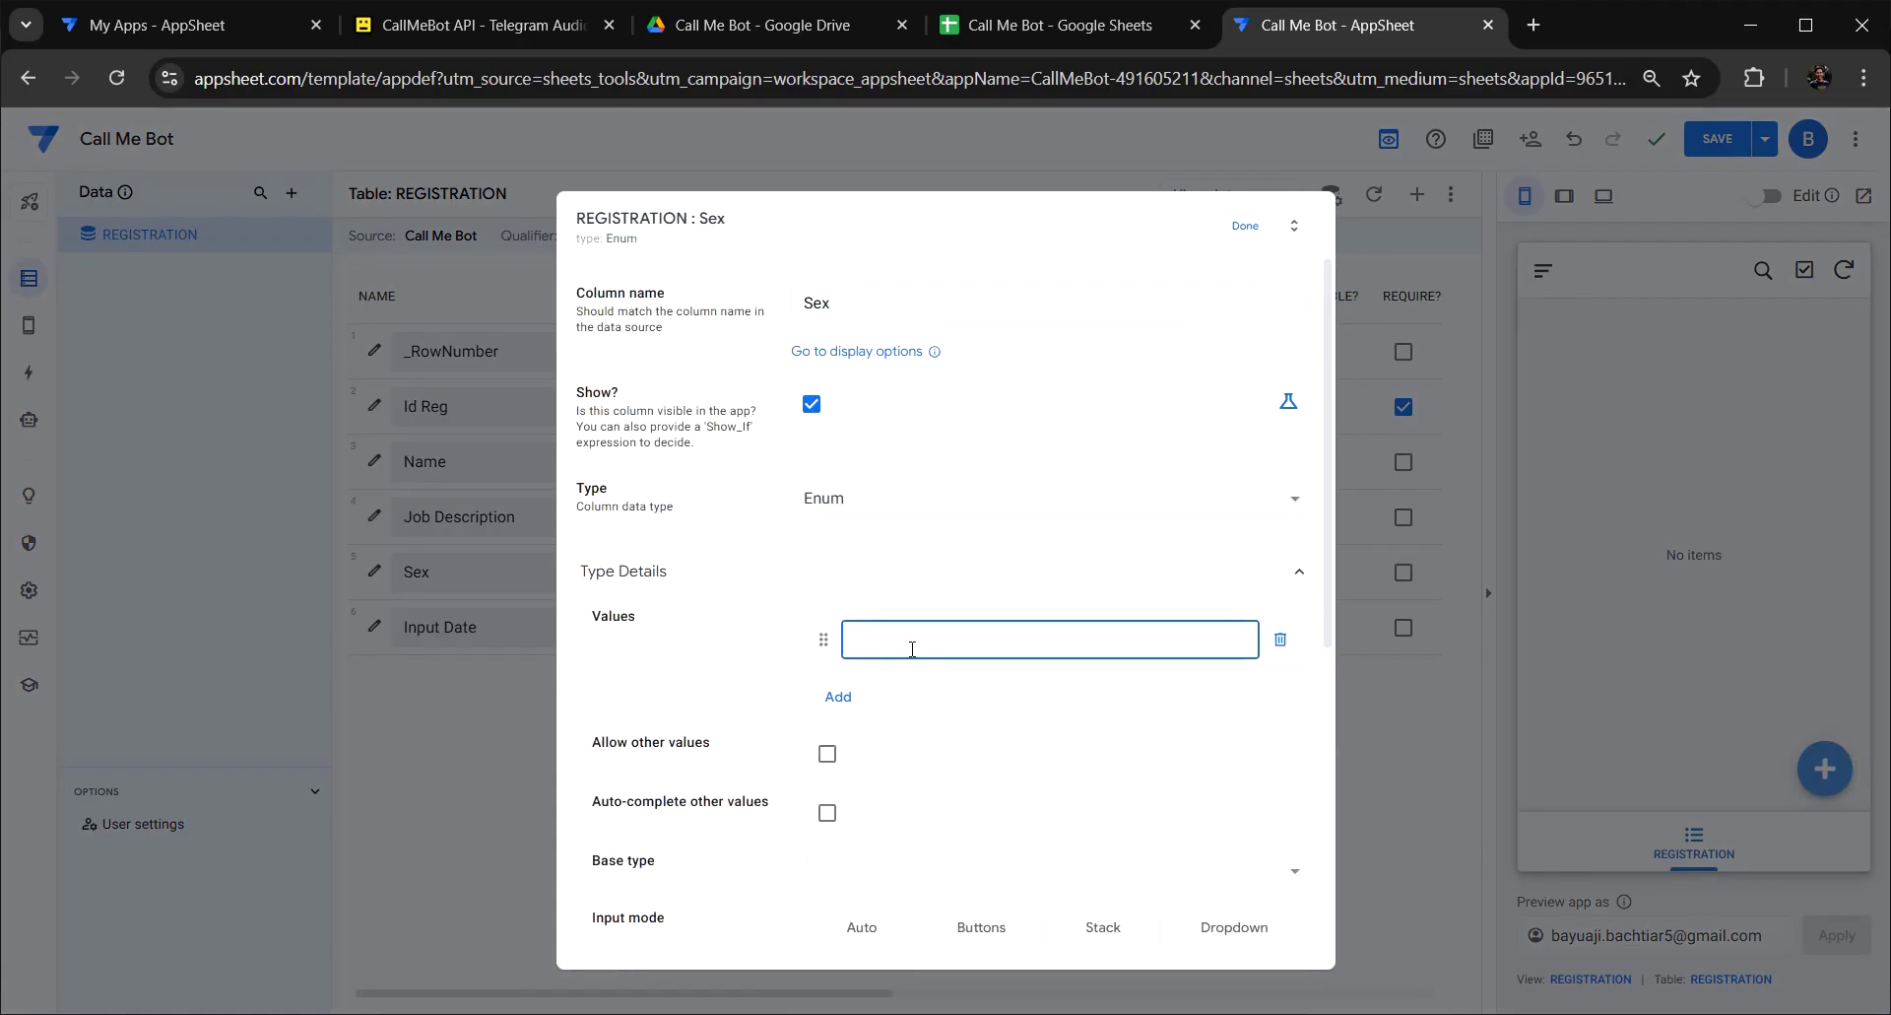
{"action": "left_click", "coordinate": [838, 697]}
{"action": "type", "text": "Female"}
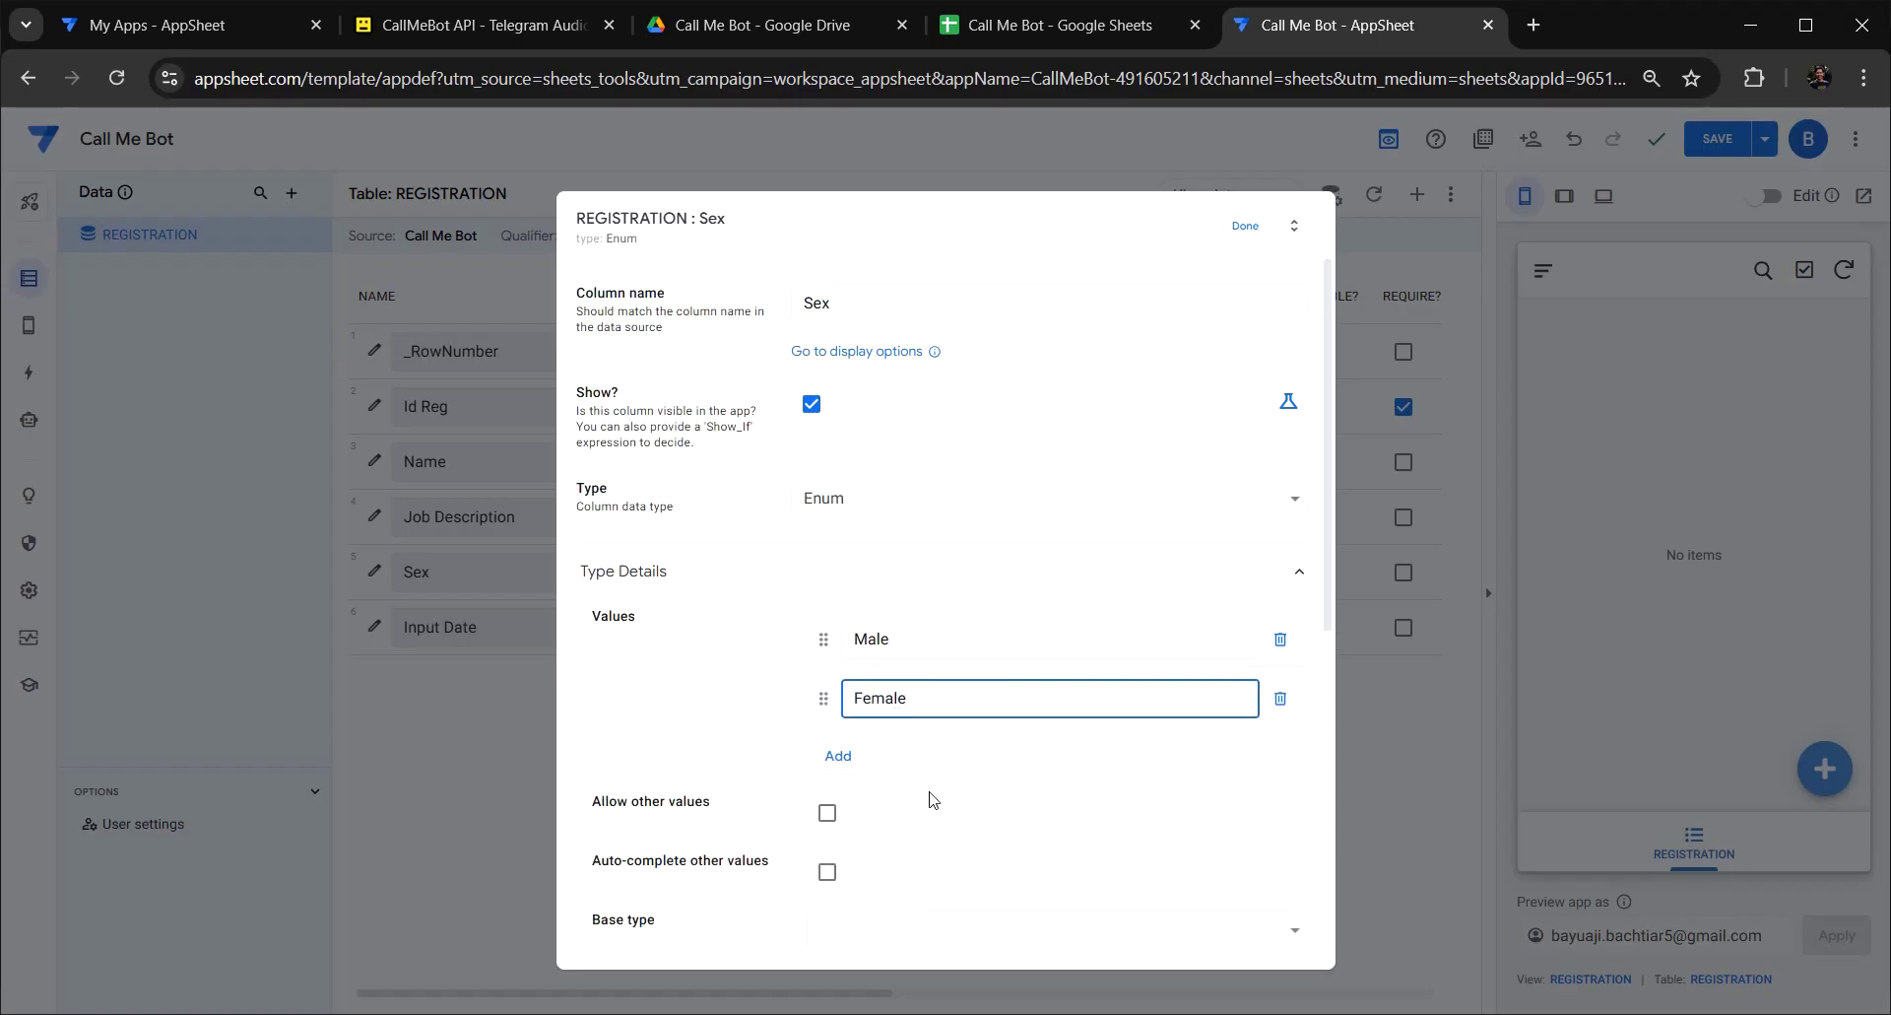
{"action": "scroll", "coordinate": [933, 799], "scroll_direction": "down", "scroll_amount": 3}
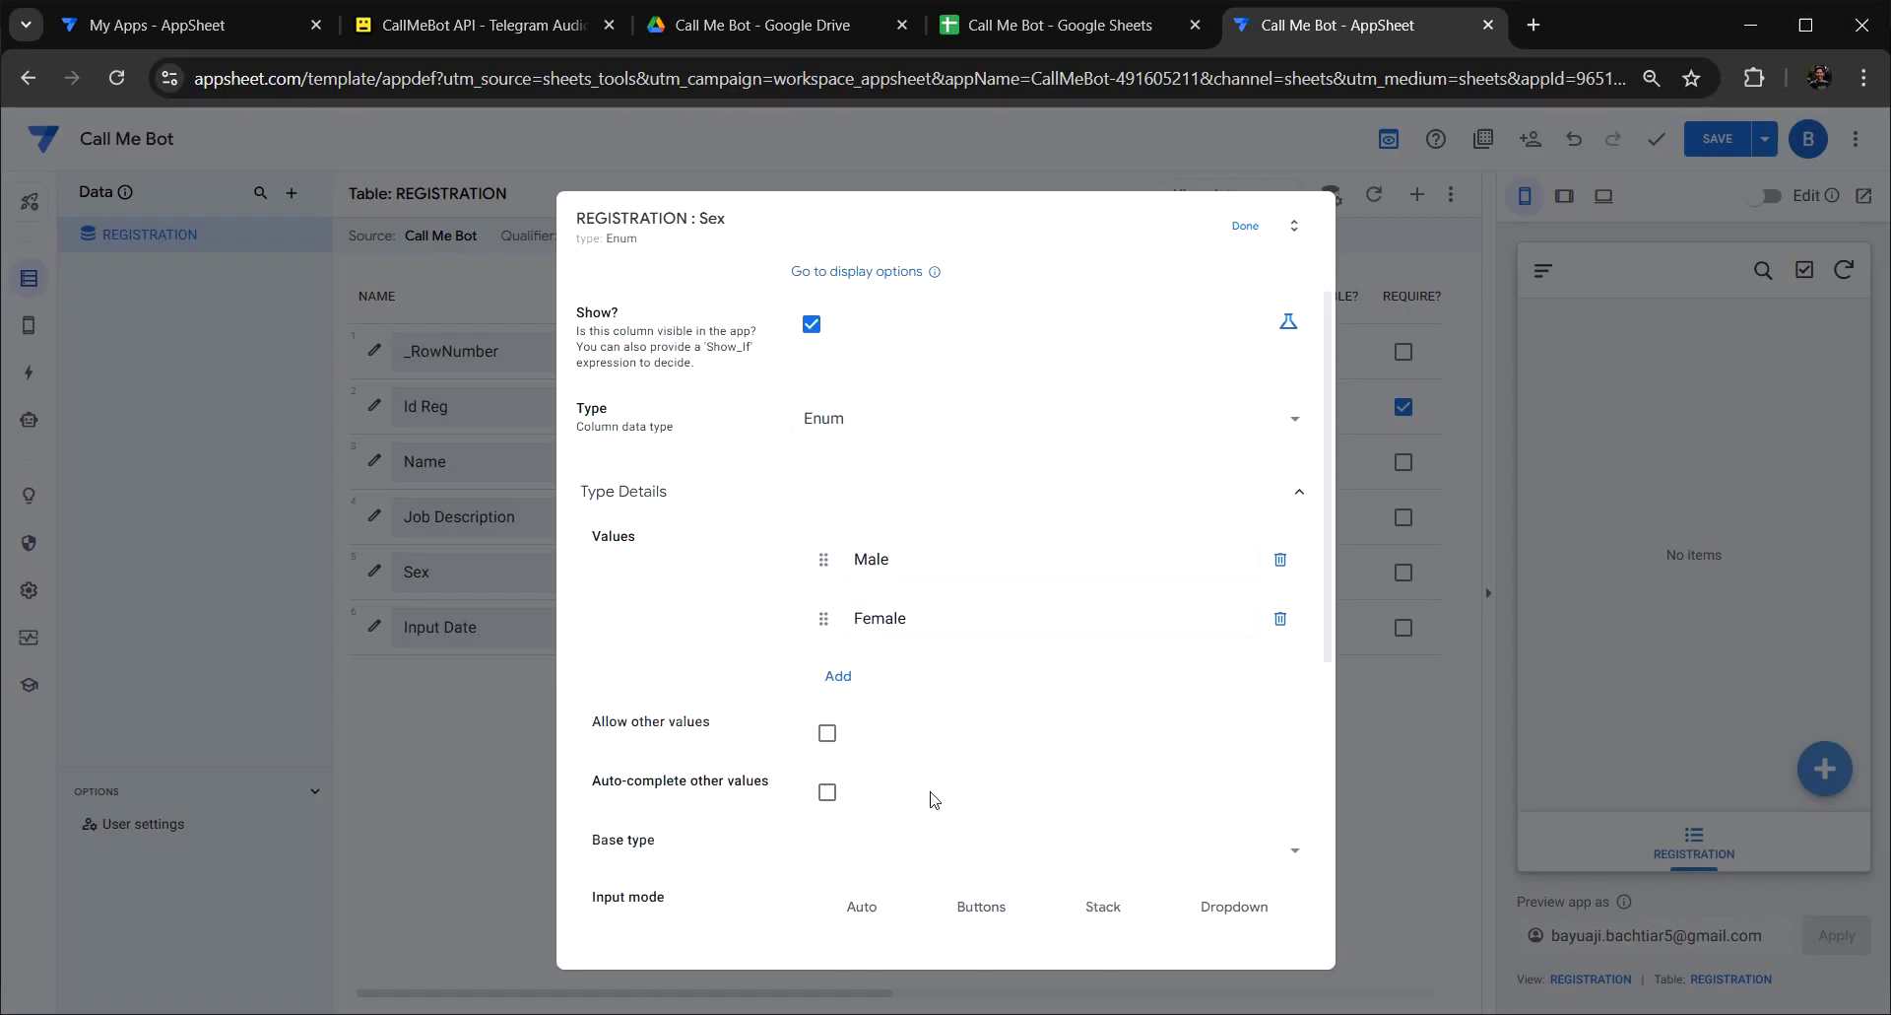
{"action": "left_click", "coordinate": [1007, 751]}
{"action": "scroll", "coordinate": [1074, 658], "scroll_direction": "up", "scroll_amount": 5}
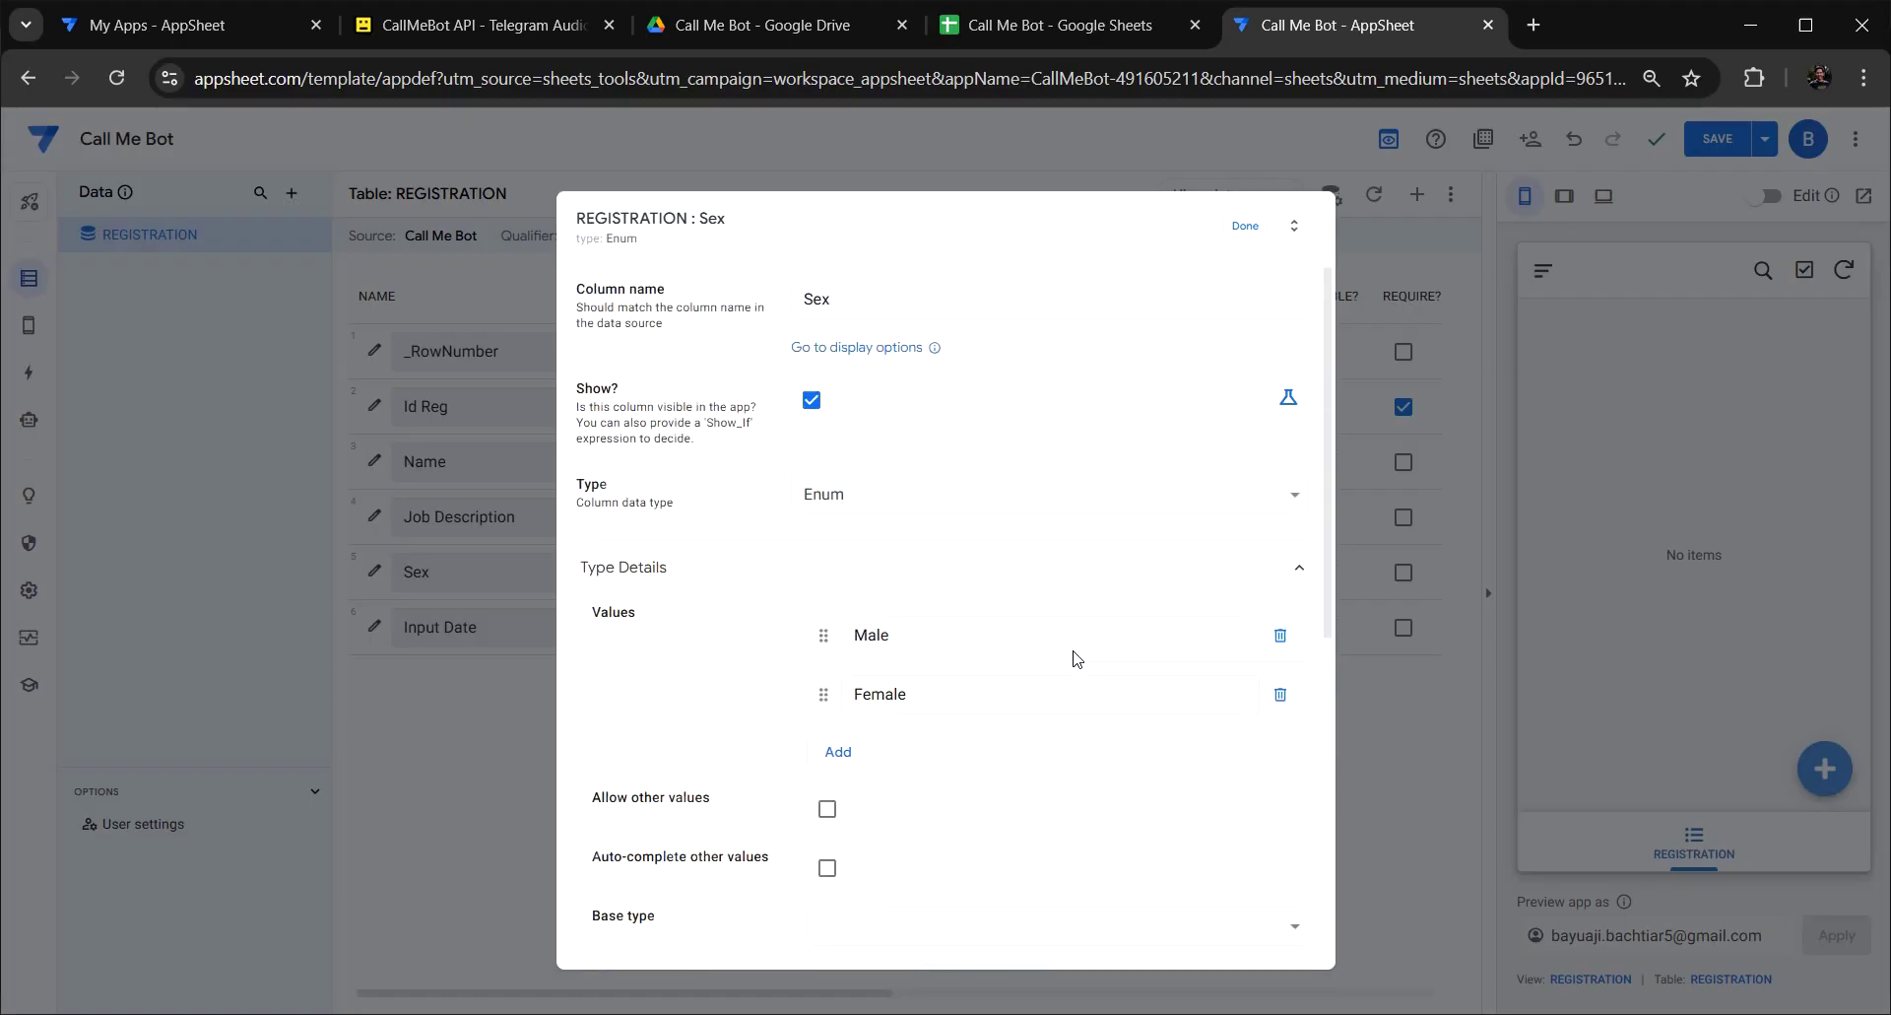
{"action": "left_click", "coordinate": [1247, 227]}
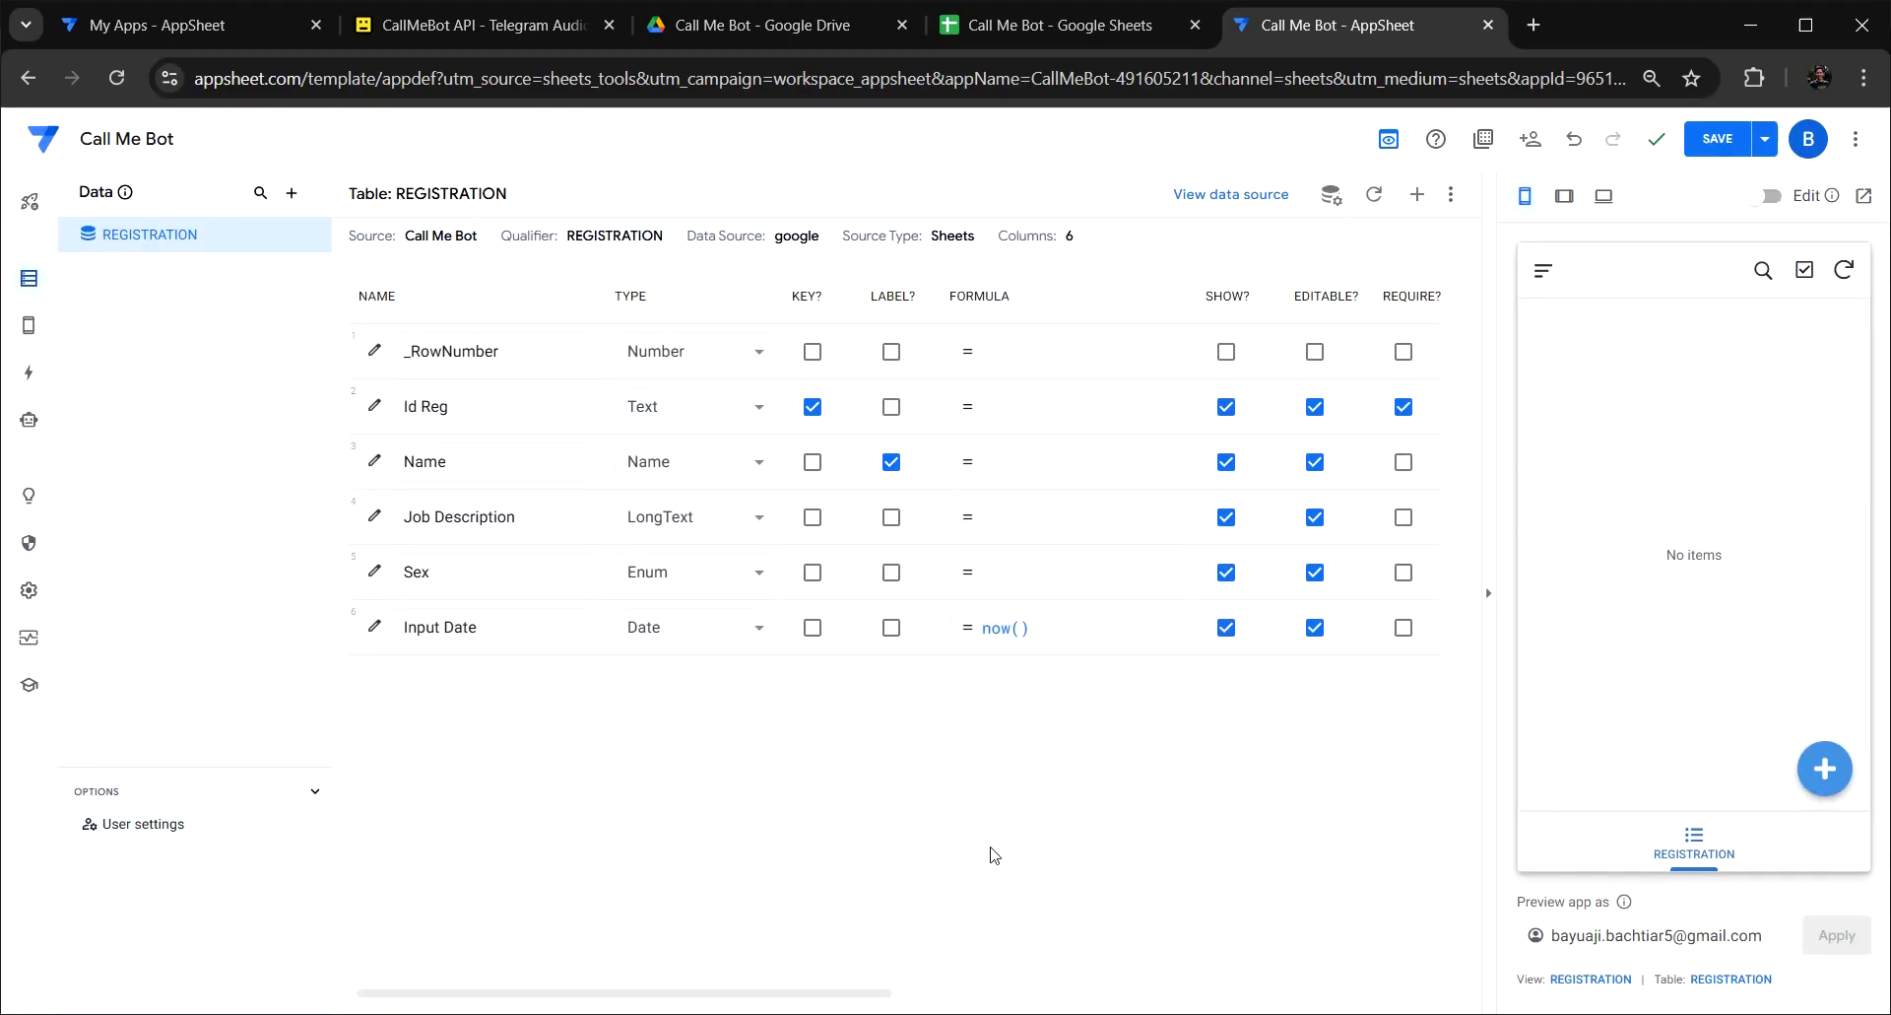
Save the app and open the new-record form in the preview.
{"action": "left_click_drag", "start_coordinate": [862, 998], "coordinate": [828, 997]}
{"action": "left_click", "coordinate": [1719, 144]}
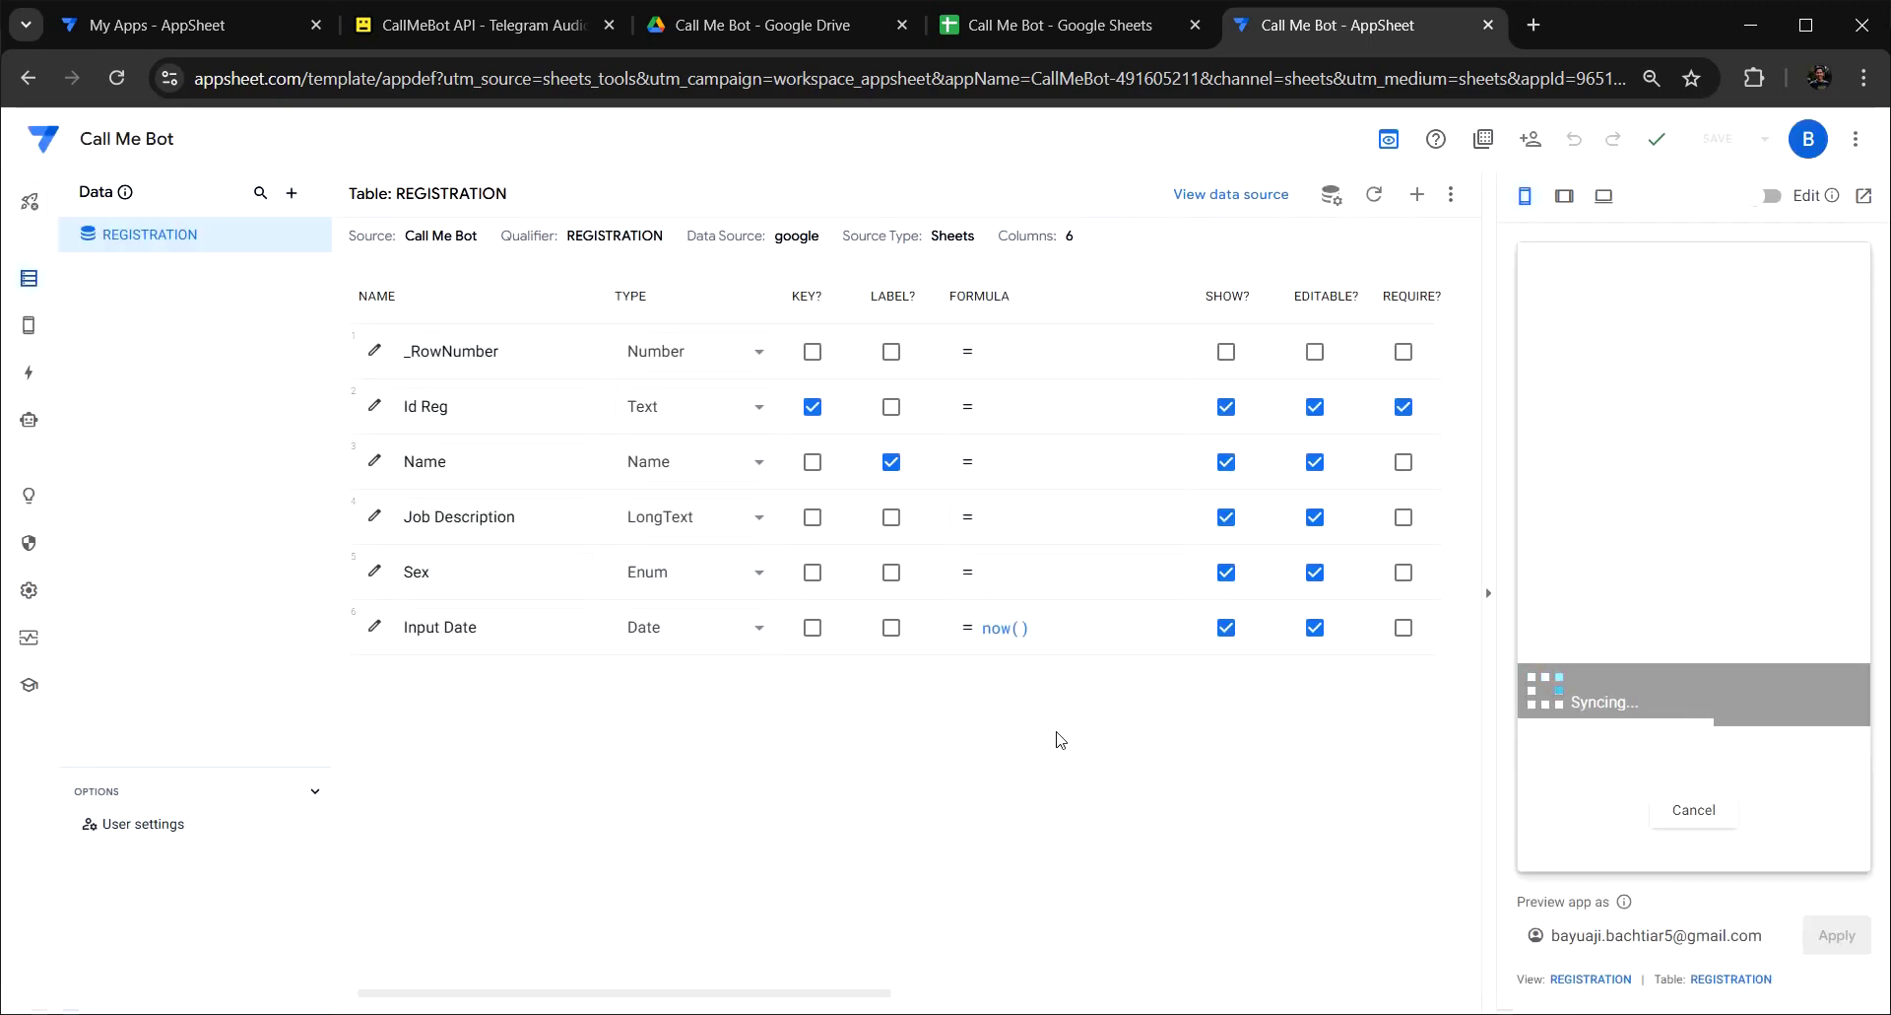
{"action": "left_click", "coordinate": [1812, 781]}
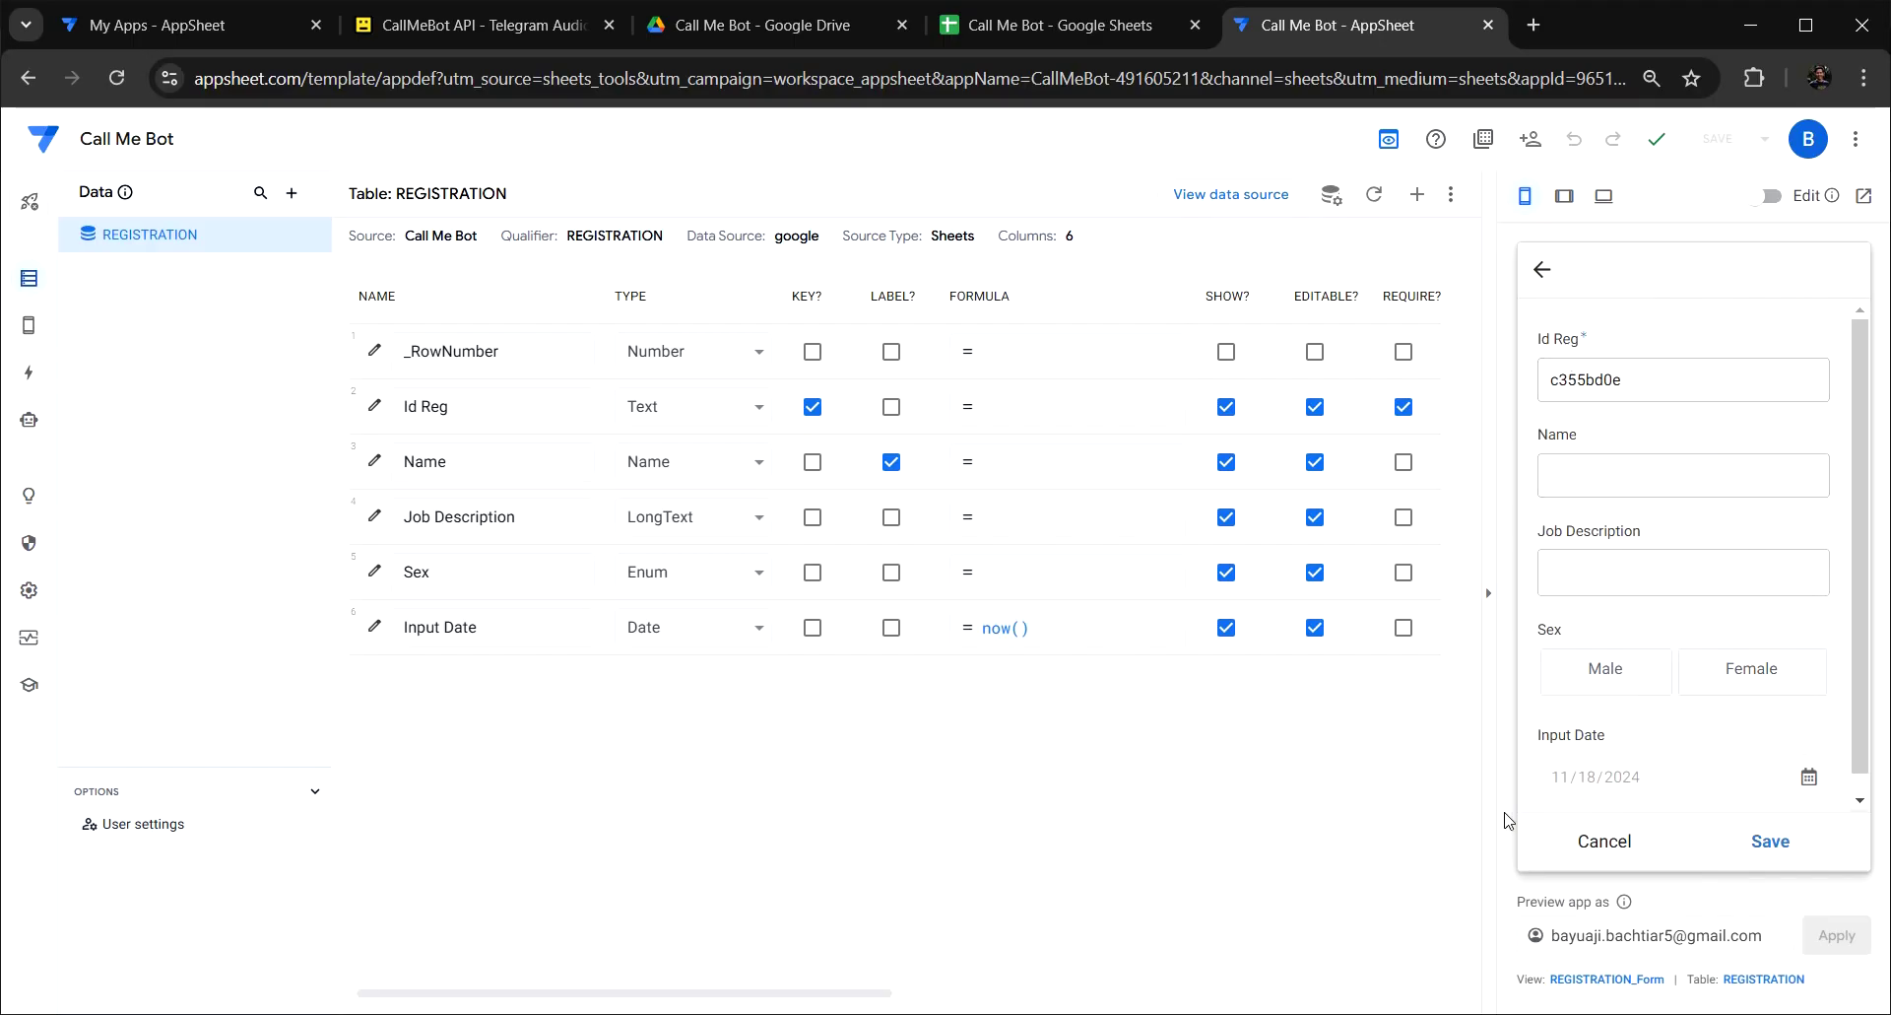
Set REGISTRATION_Form to a manual column order without Id Reg, and save.
{"action": "left_click", "coordinate": [1599, 980]}
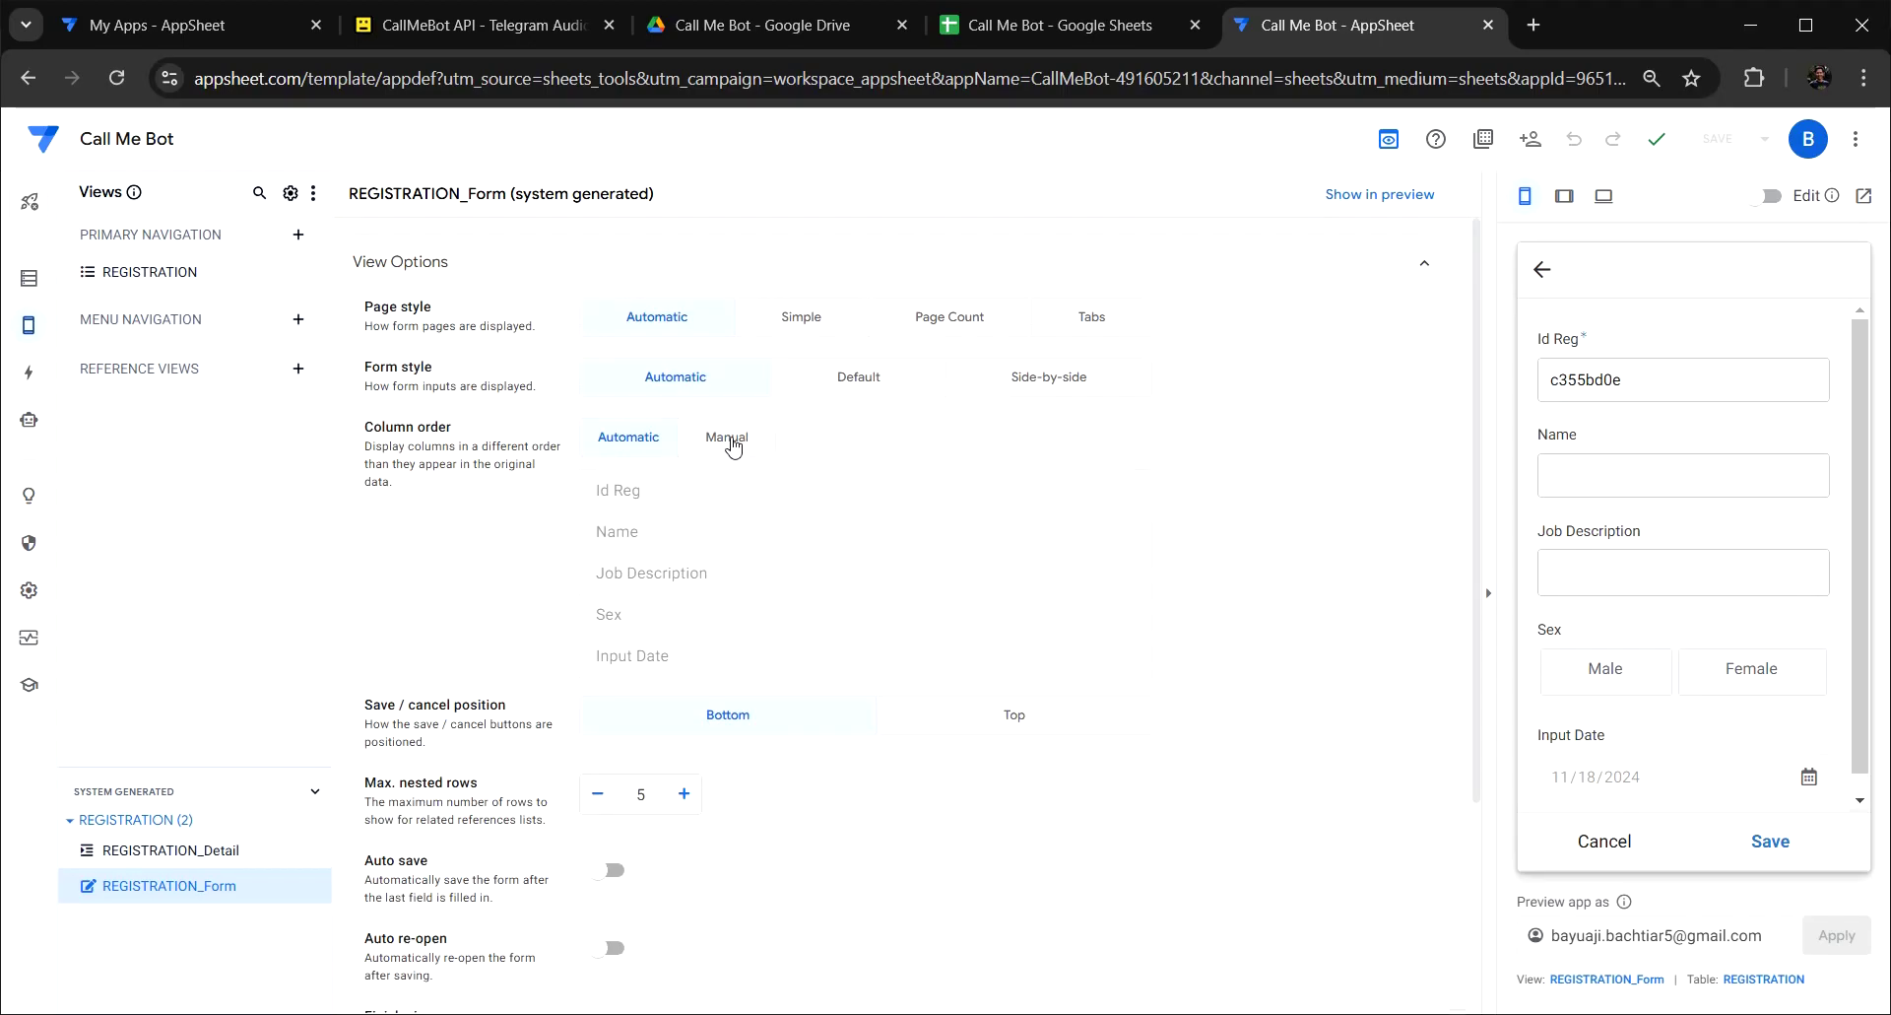
{"action": "left_click", "coordinate": [729, 439]}
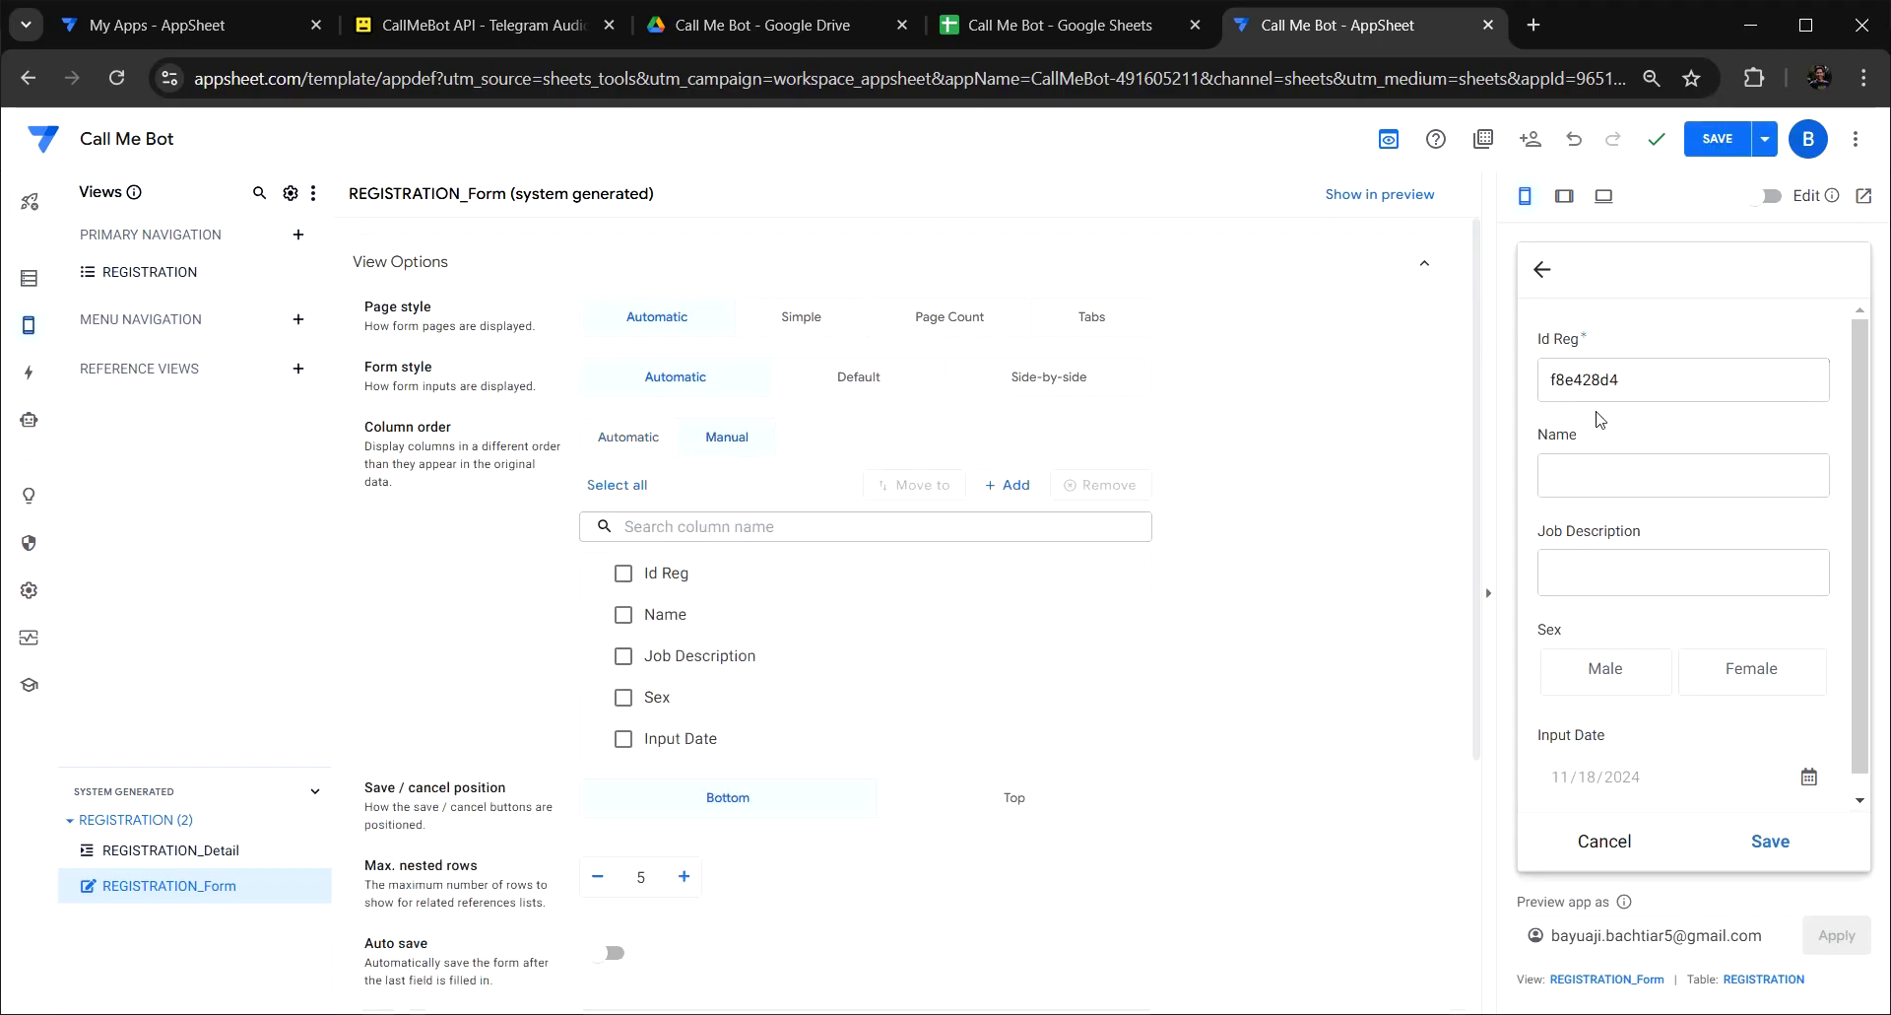
{"action": "left_click", "coordinate": [1133, 572]}
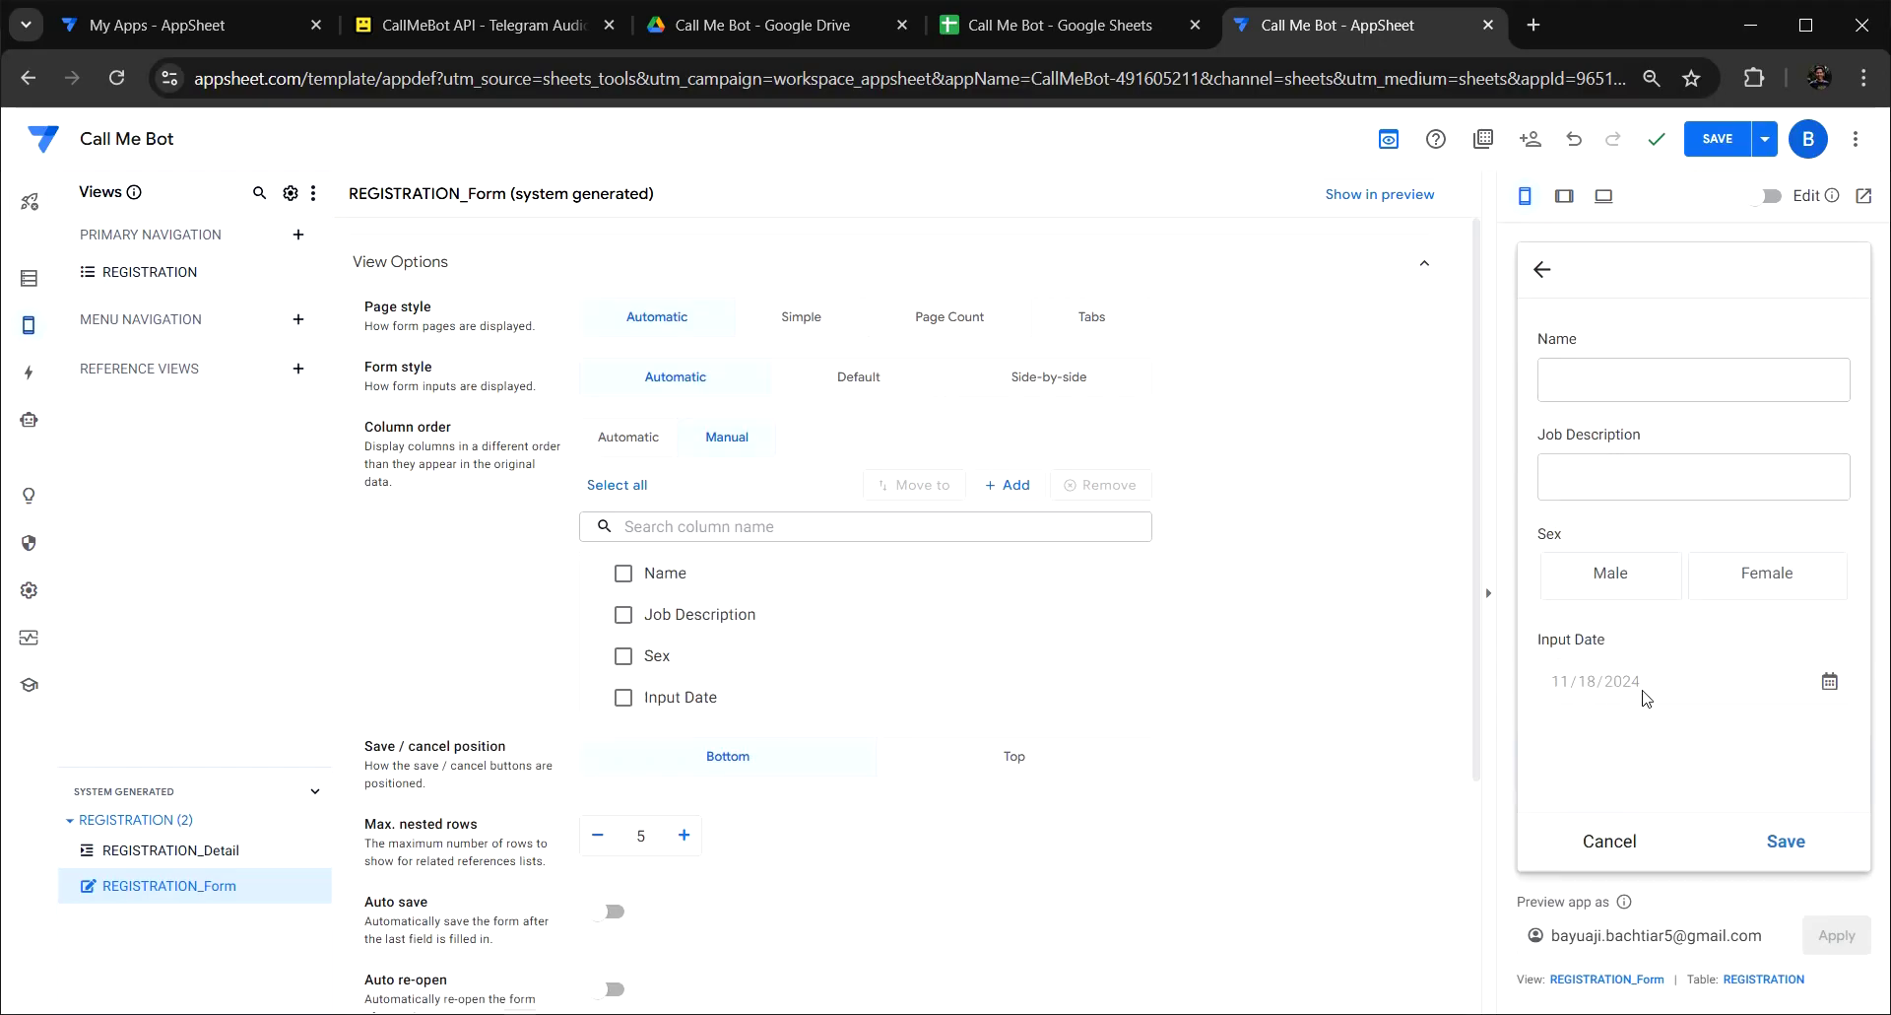
{"action": "scroll", "coordinate": [1133, 620], "scroll_direction": "down", "scroll_amount": 1}
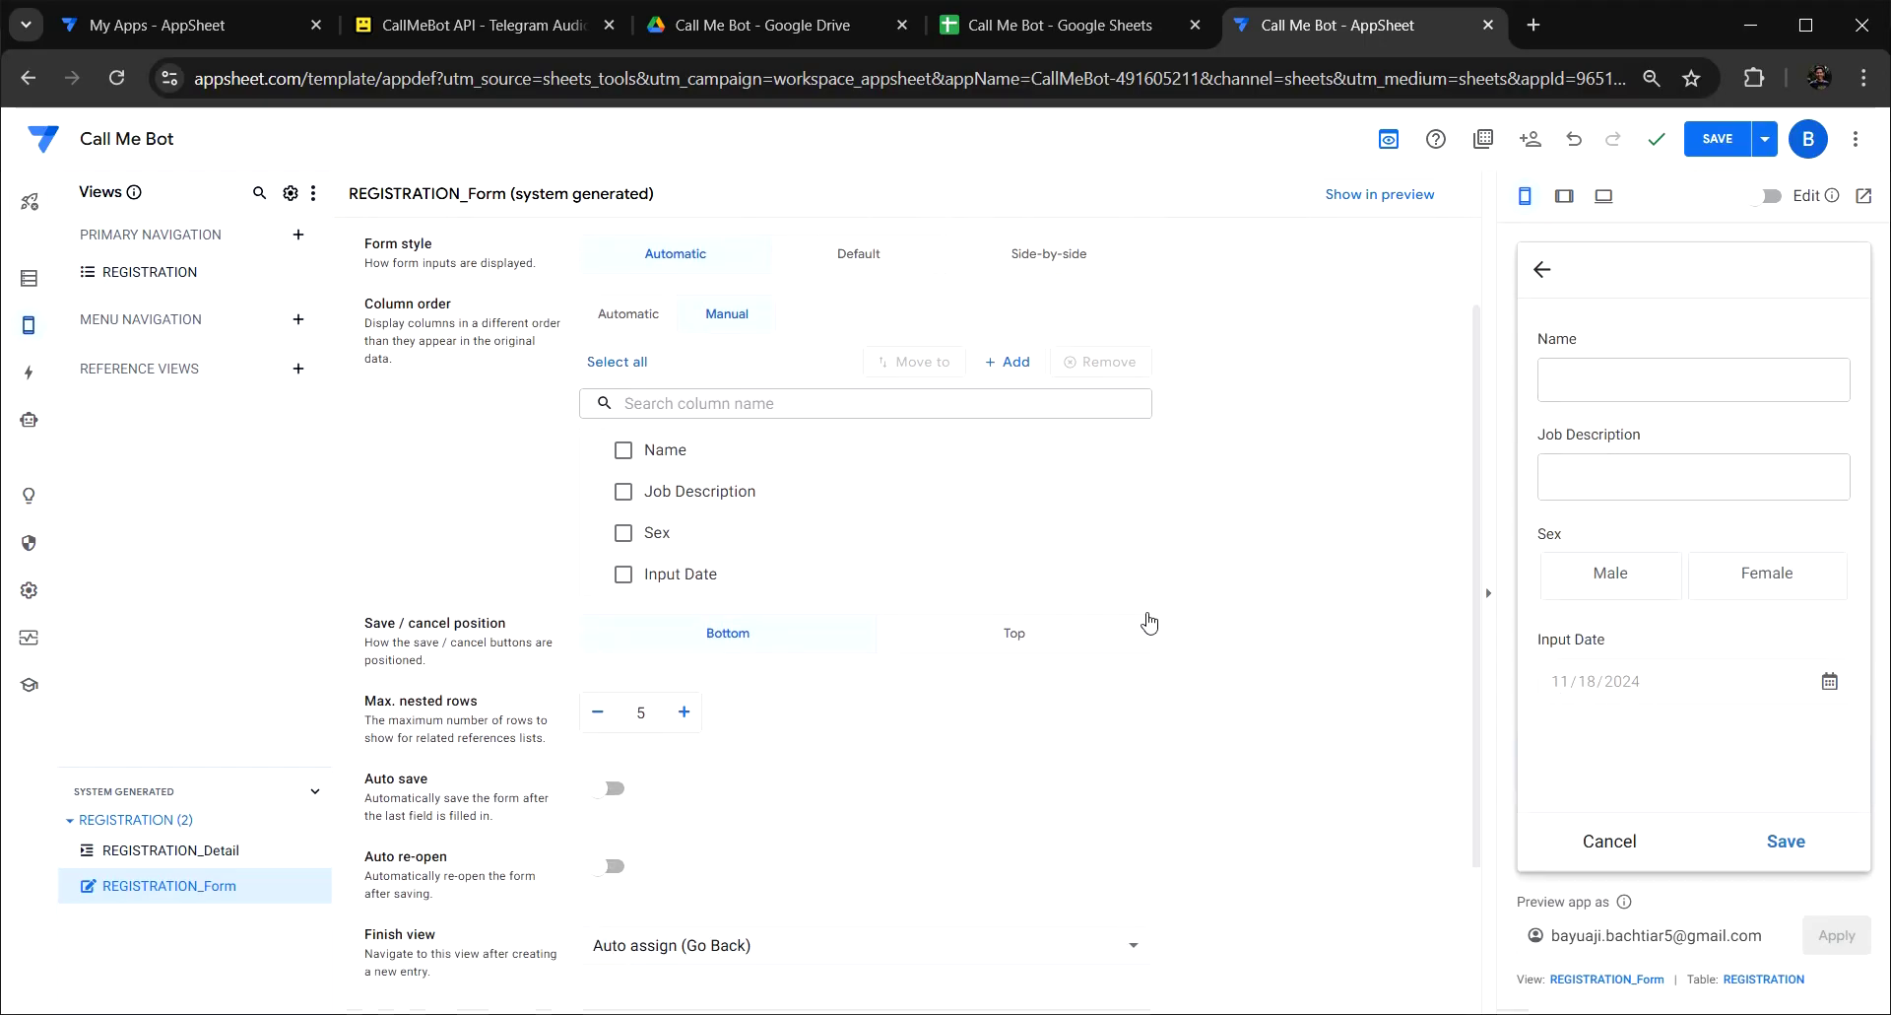
{"action": "left_click", "coordinate": [1710, 144]}
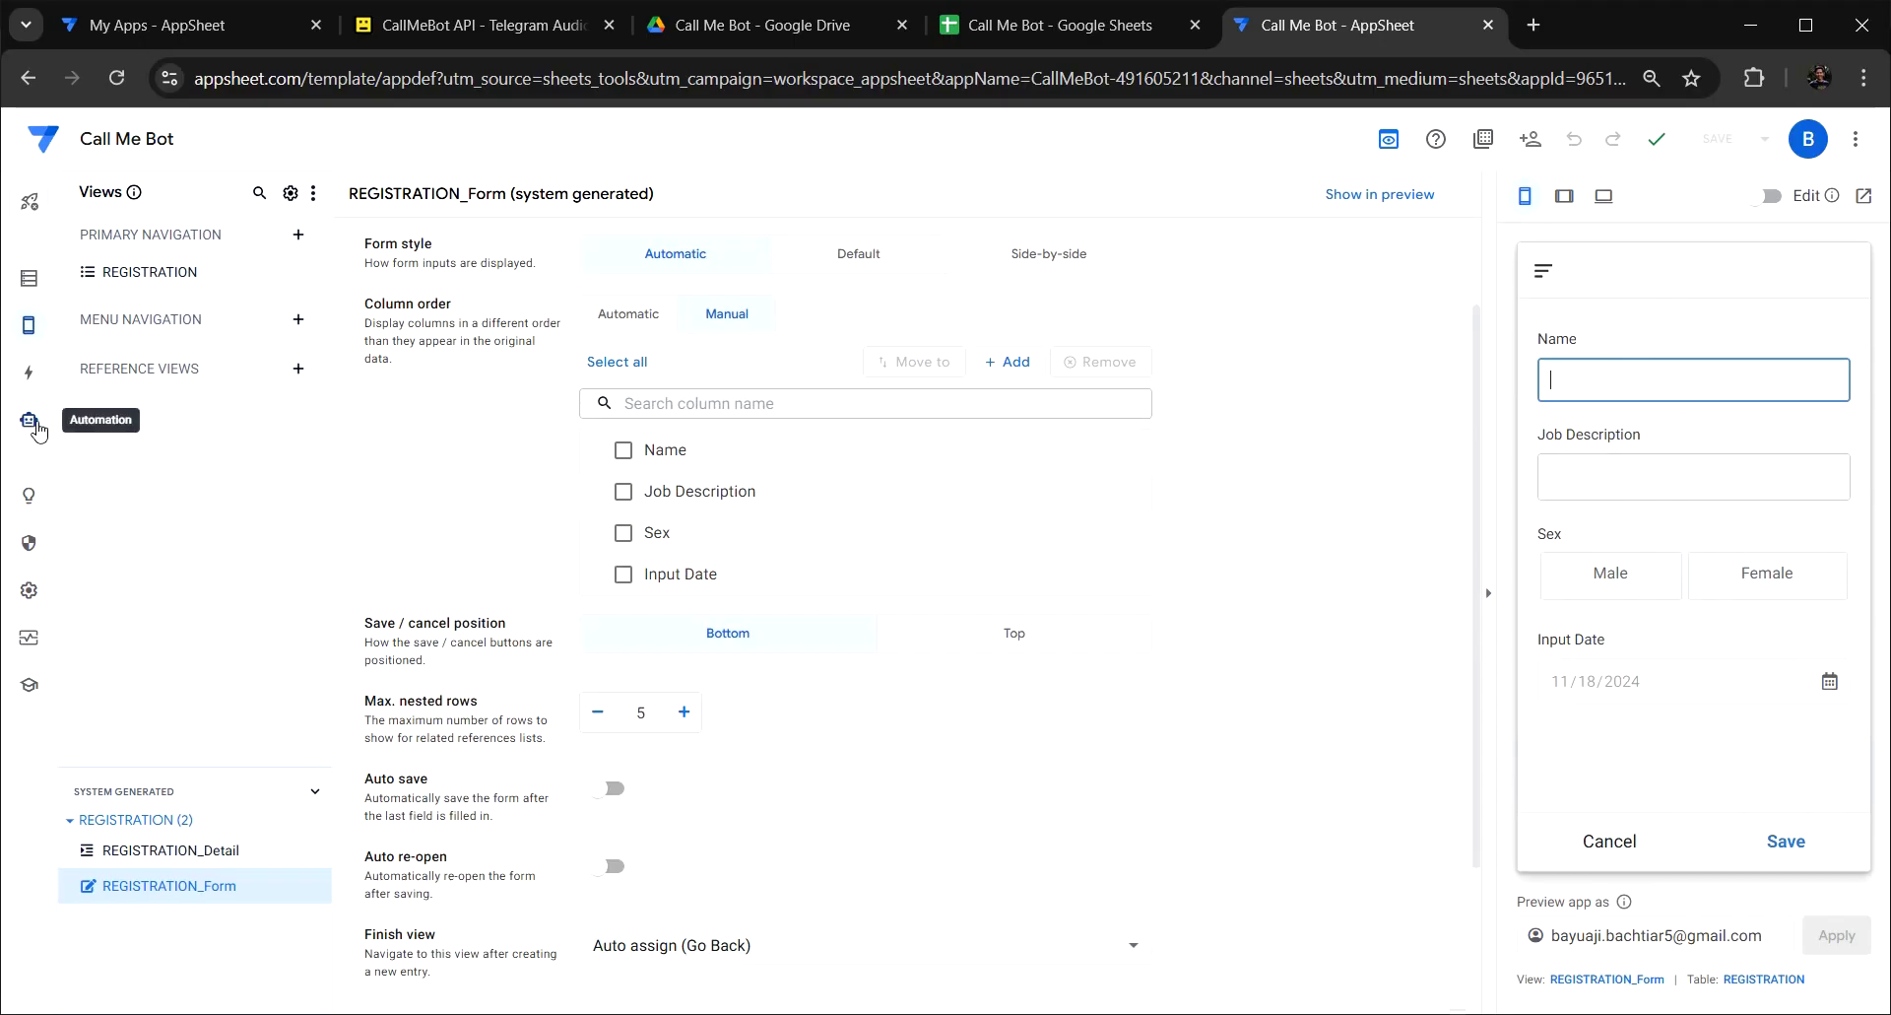
Create a new empty bot in Automation and add a new event to it.
{"action": "left_click", "coordinate": [37, 429]}
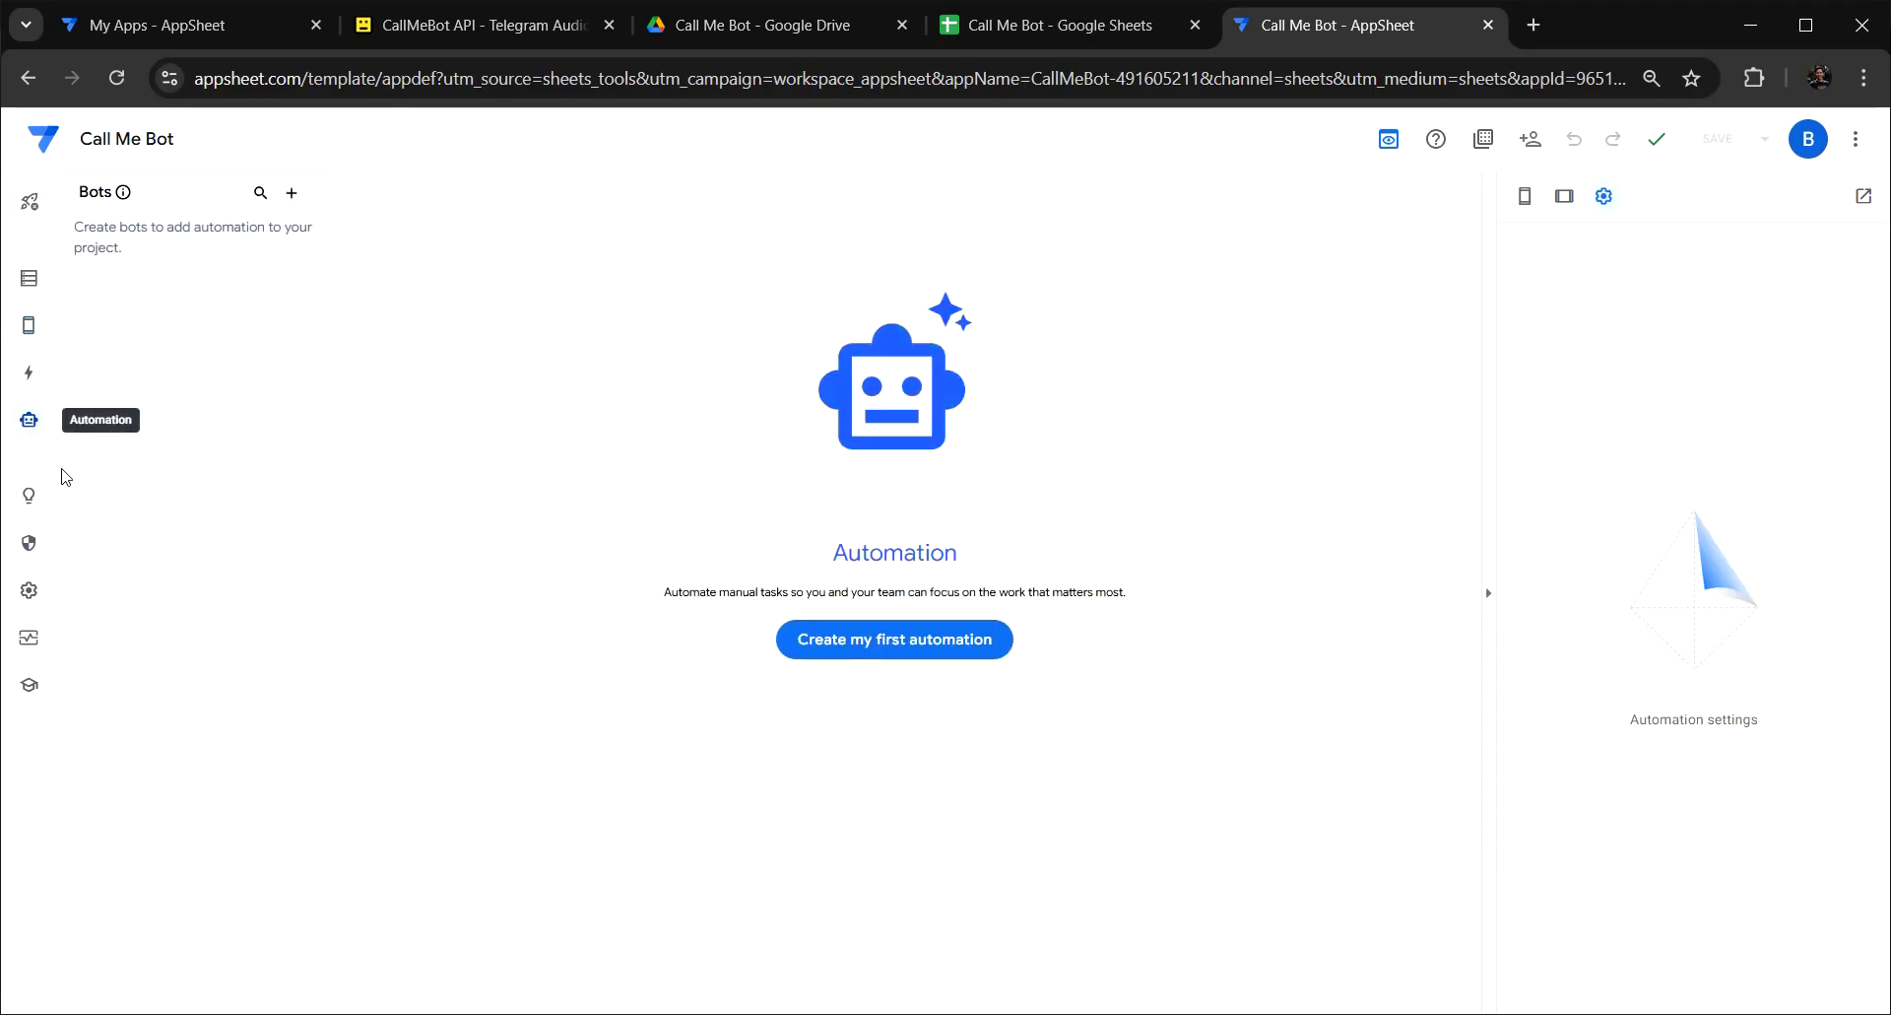
{"action": "left_click", "coordinate": [857, 642]}
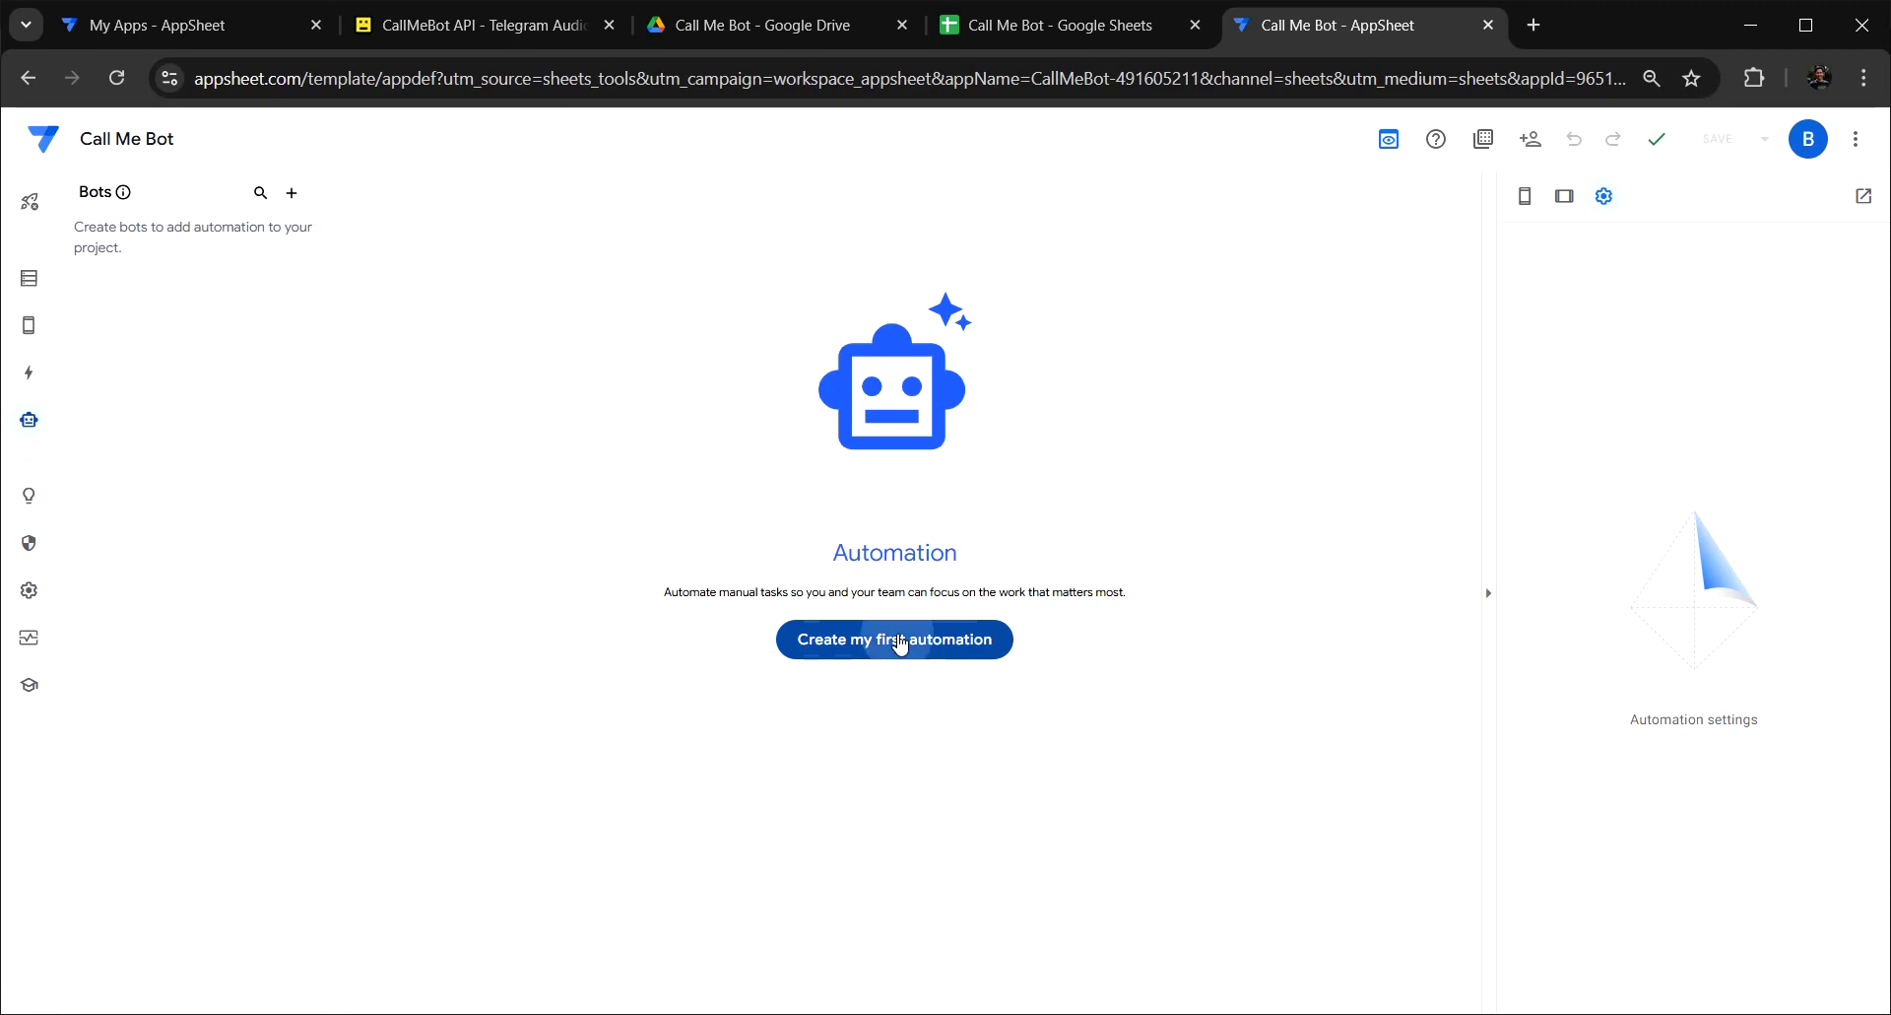
{"action": "left_click", "coordinate": [730, 713]}
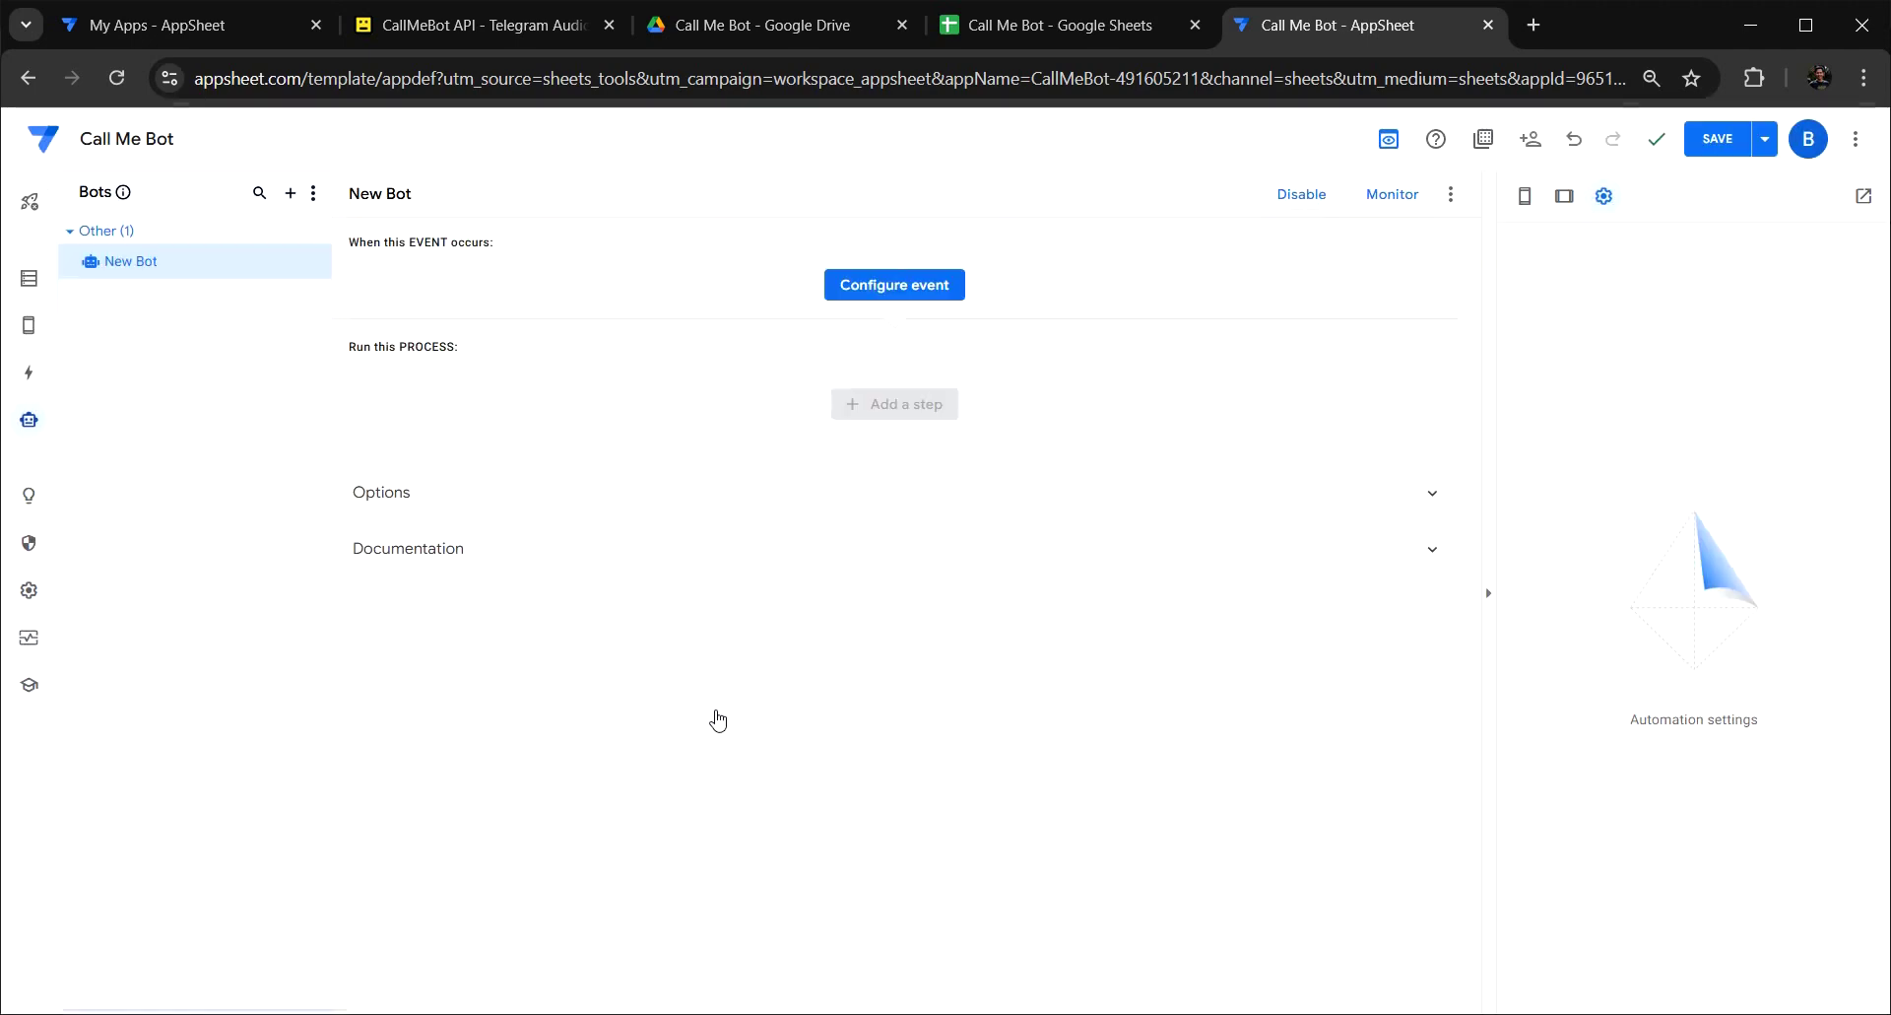
{"action": "left_click", "coordinate": [907, 293]}
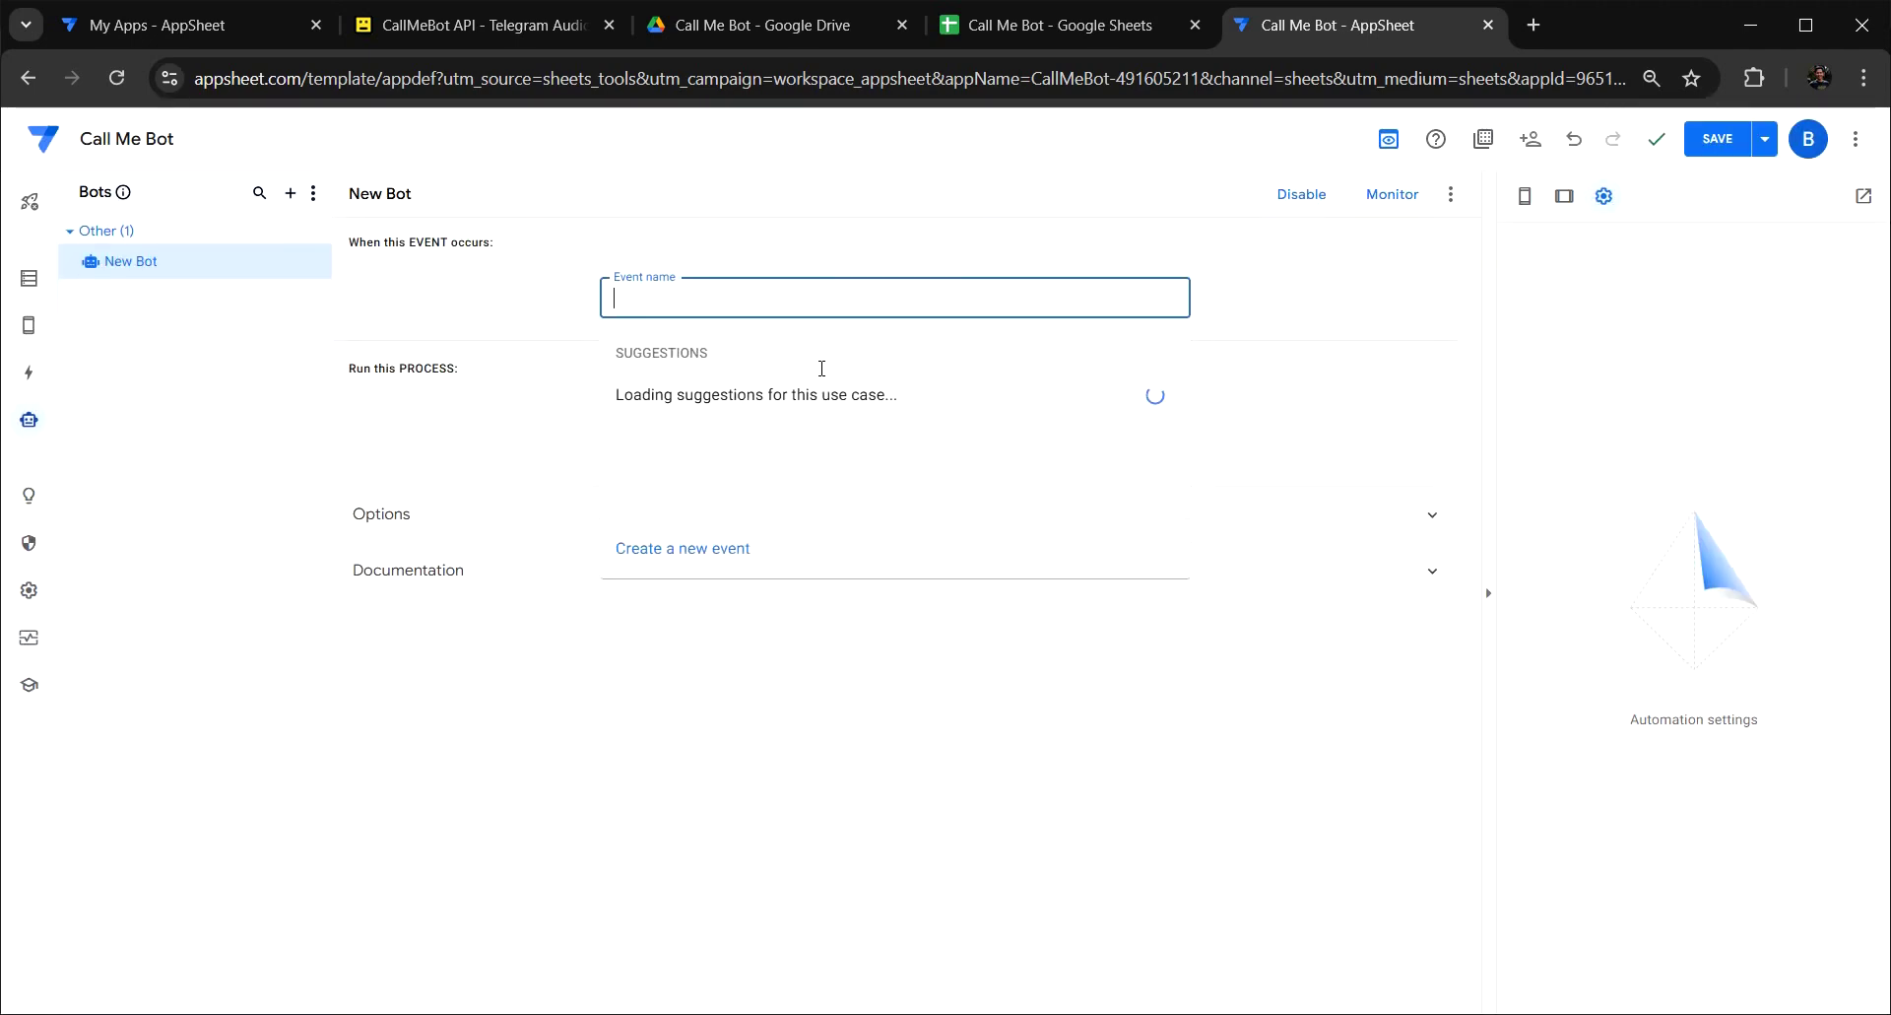
{"action": "left_click", "coordinate": [668, 563]}
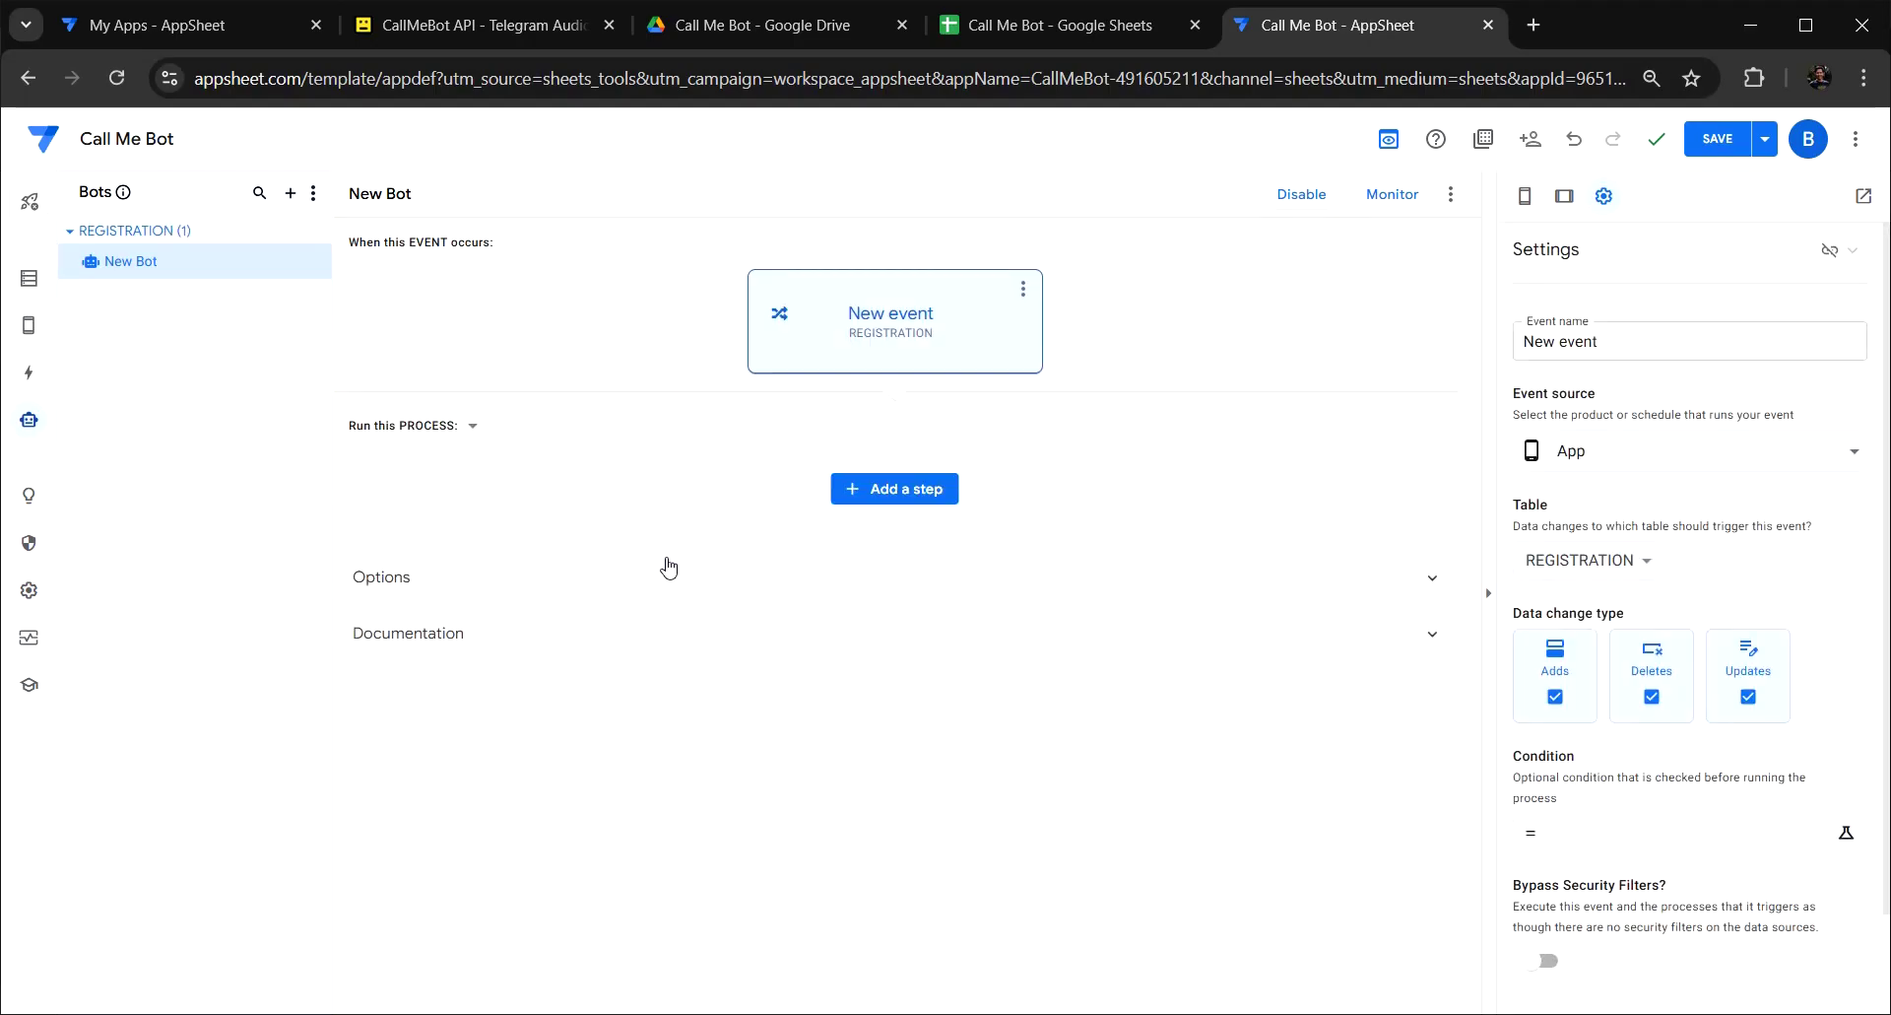
Name the event Data Added, exclude Deletes, and set condition isnotblank([Input Date]).
{"action": "left_click_drag", "start_coordinate": [1616, 341], "coordinate": [1487, 340]}
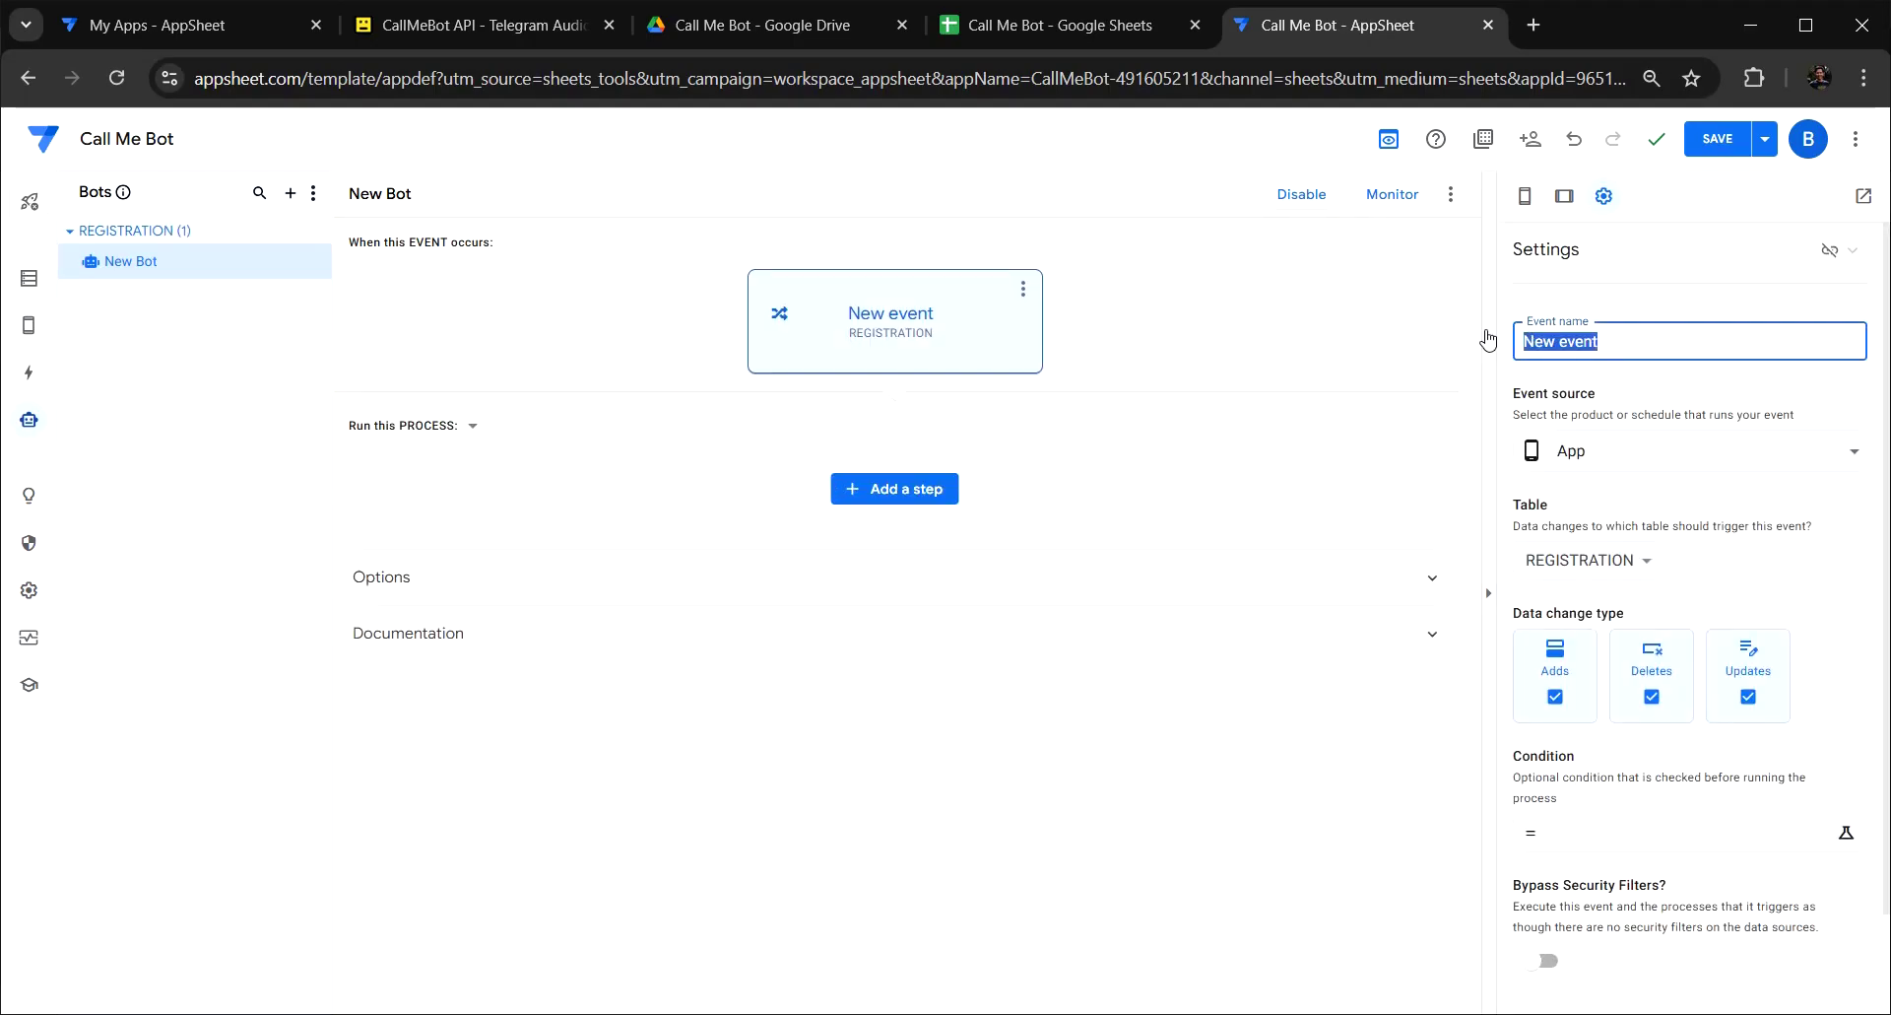
{"action": "type", "text": "Data Added"}
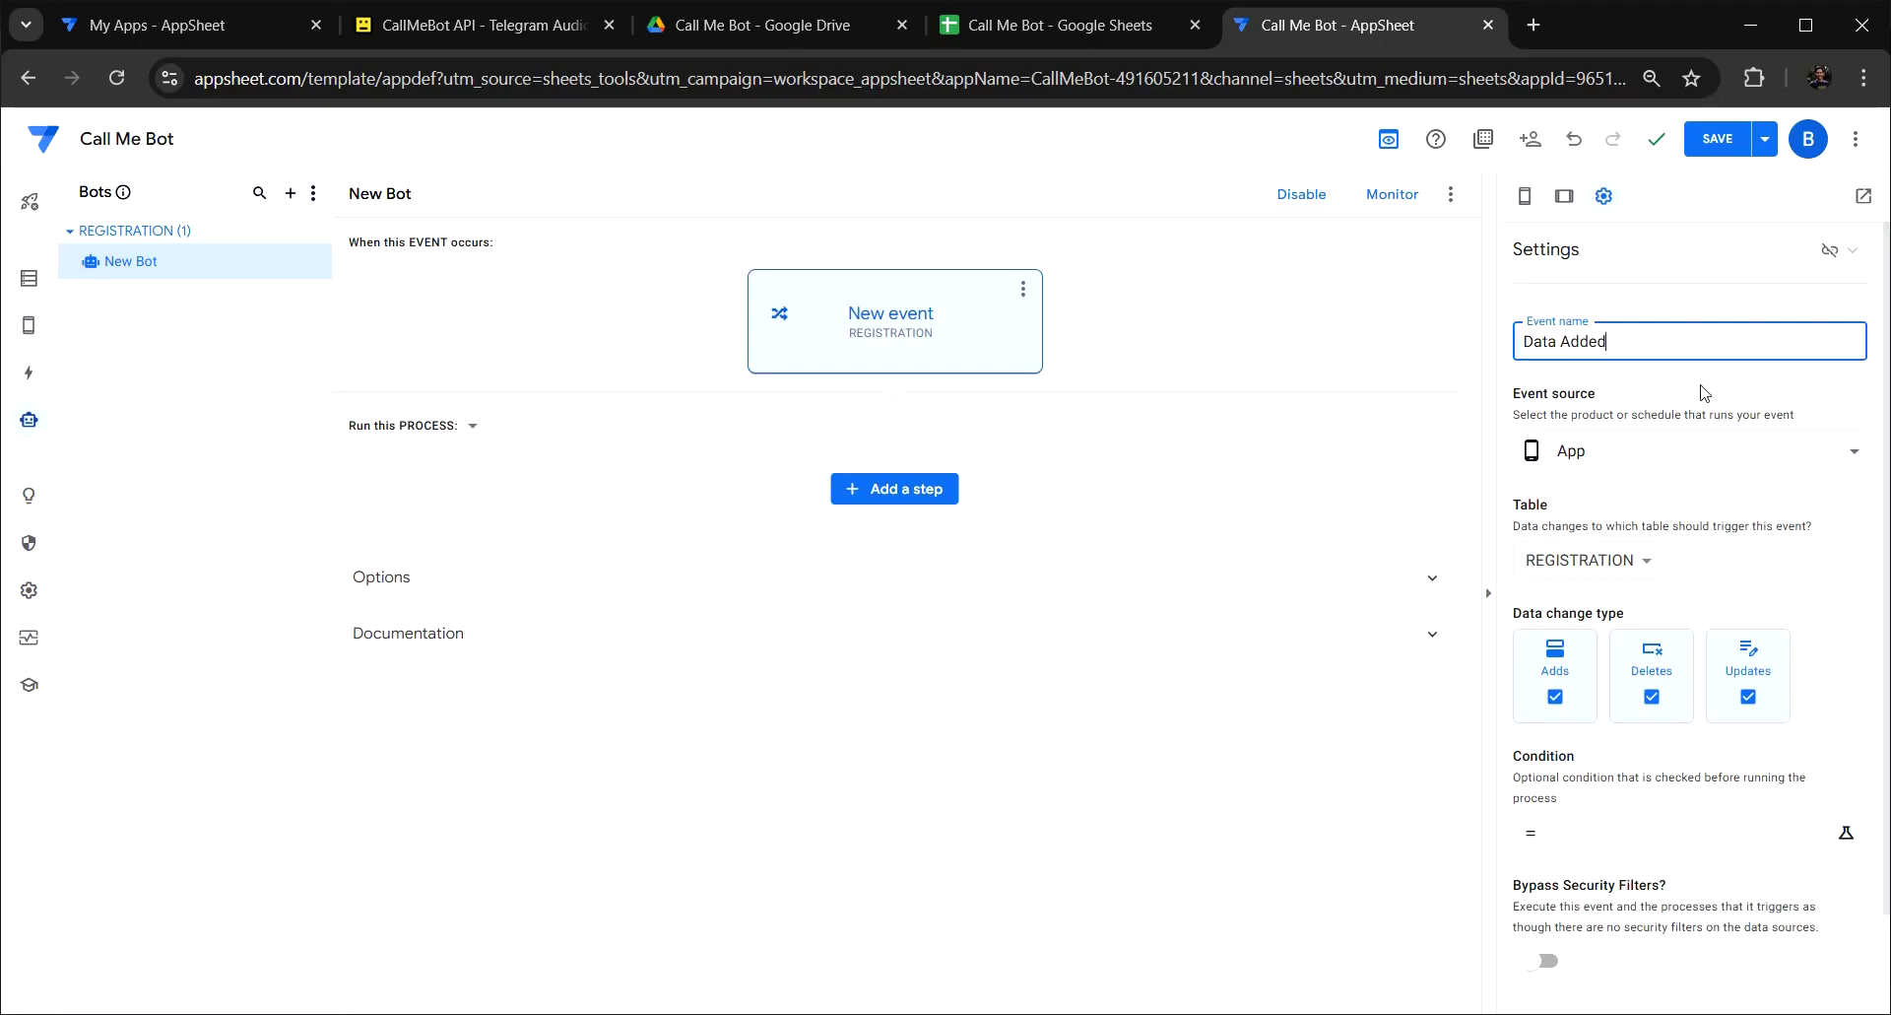
{"action": "left_click", "coordinate": [1705, 392]}
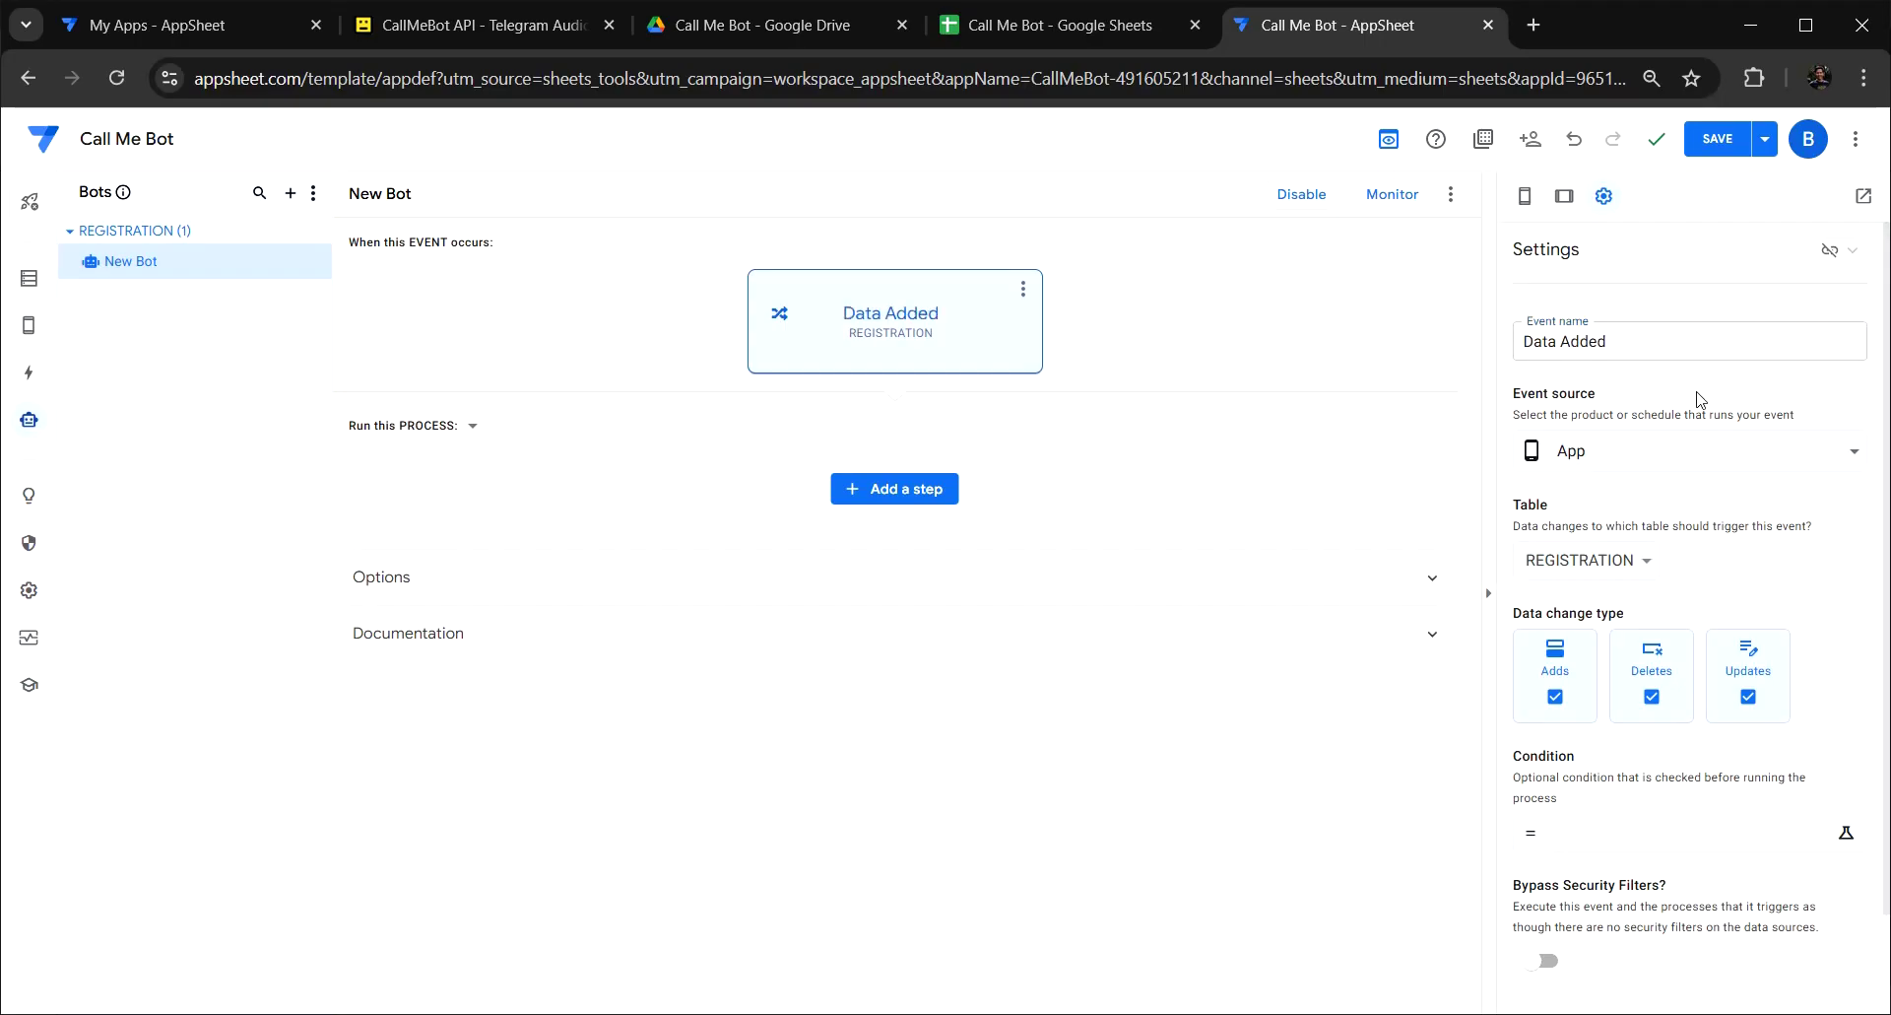
{"action": "left_click", "coordinate": [1652, 696]}
{"action": "scroll", "coordinate": [1655, 703], "scroll_direction": "down", "scroll_amount": 1}
{"action": "left_click", "coordinate": [1607, 730]}
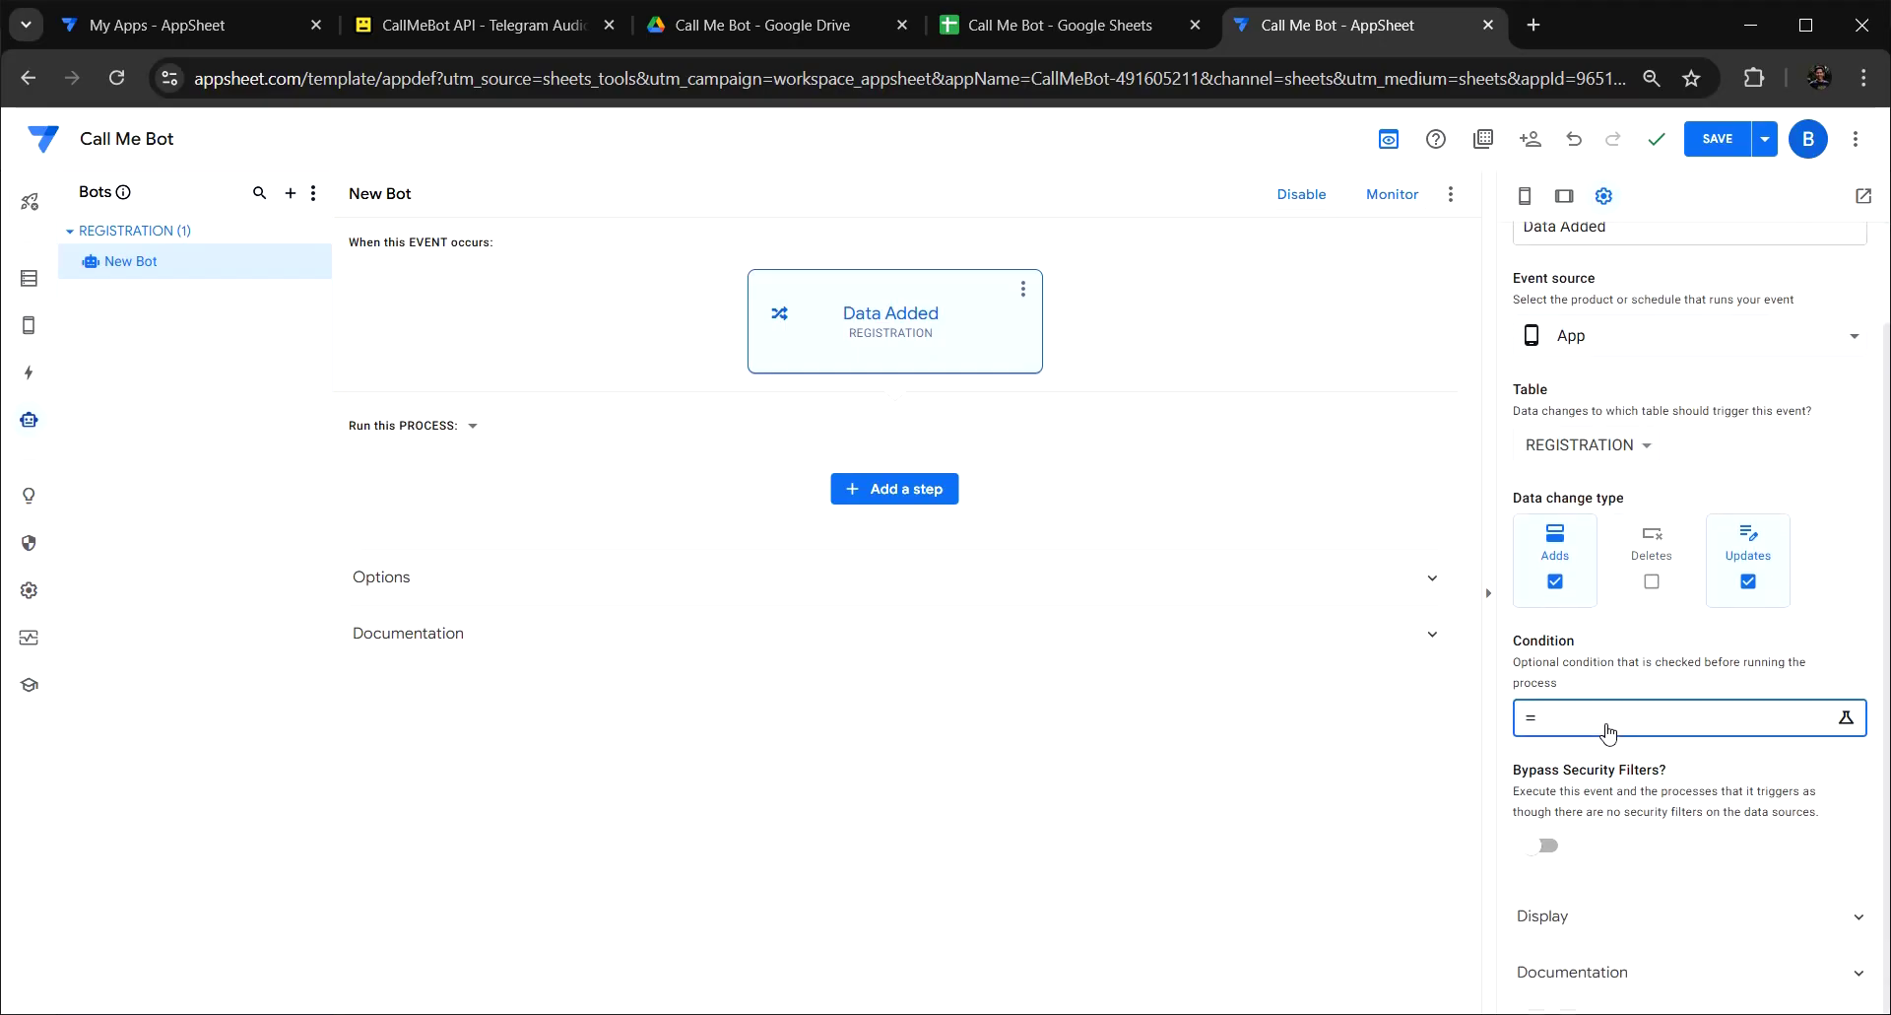
{"action": "type", "text": "isnotblank"}
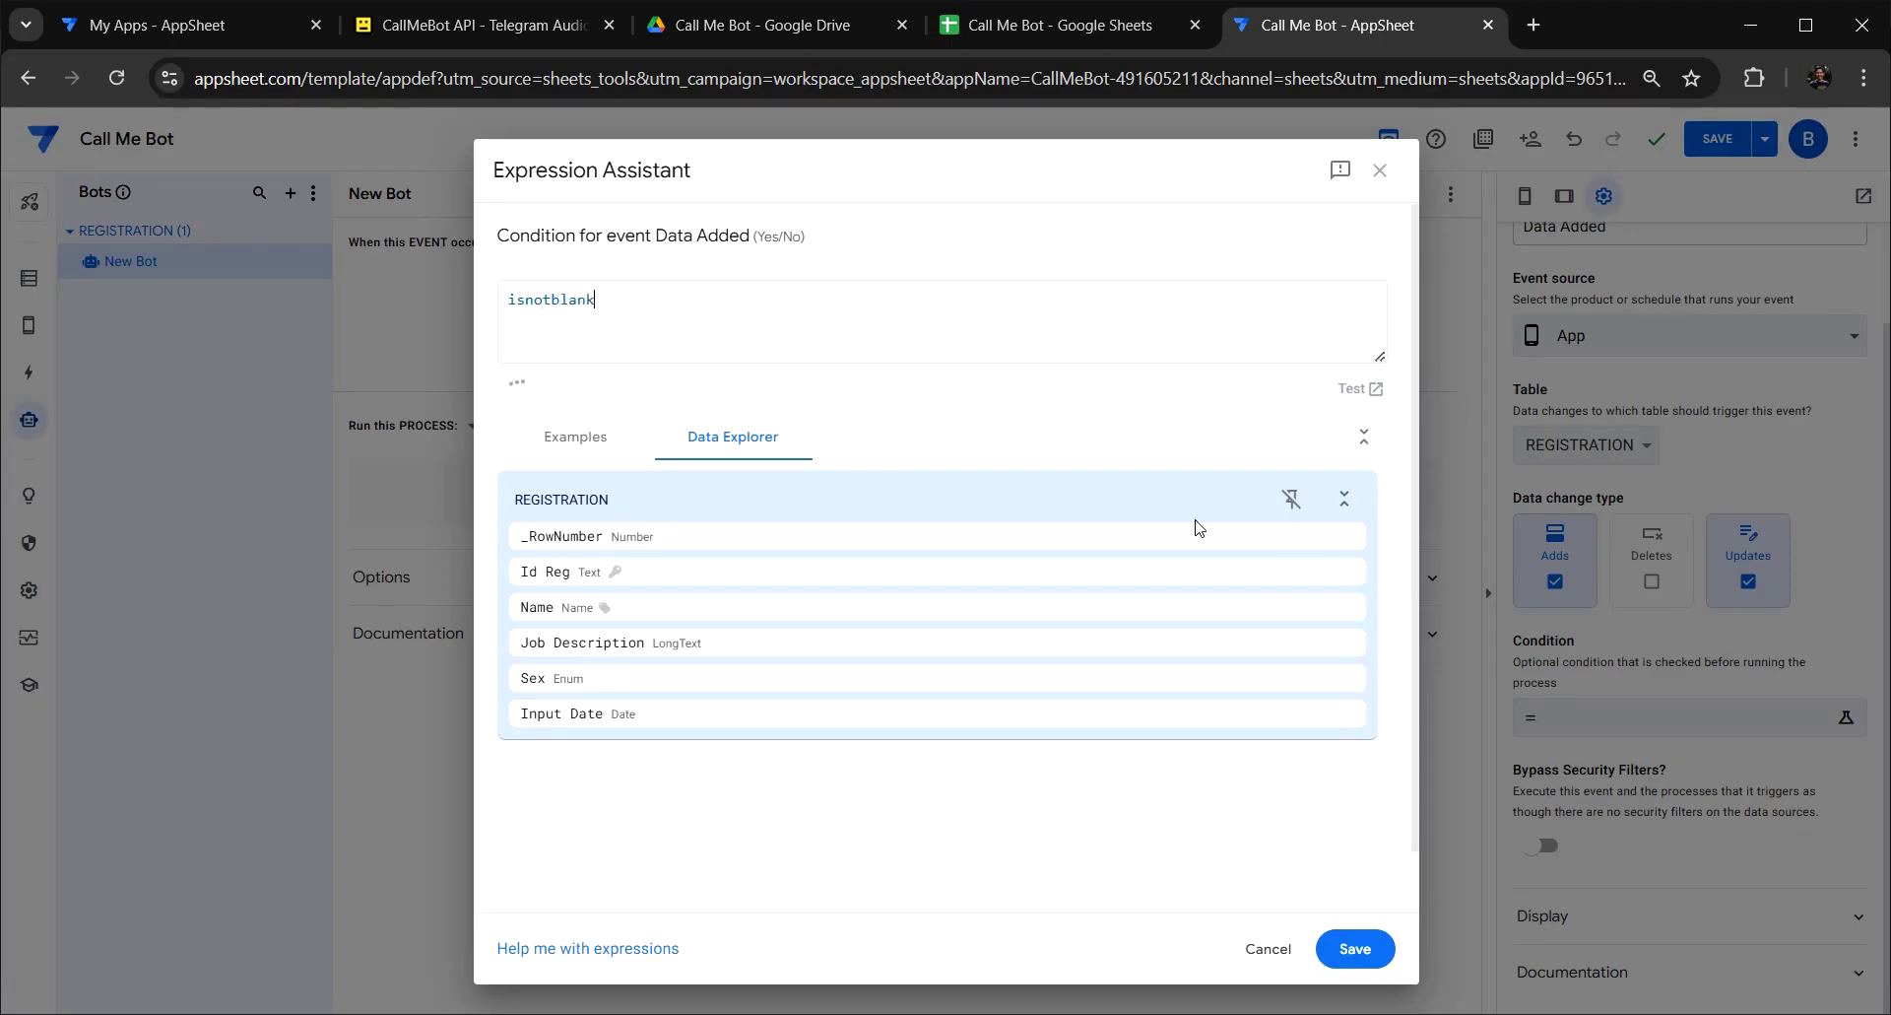
{"action": "type", "text": "(["}
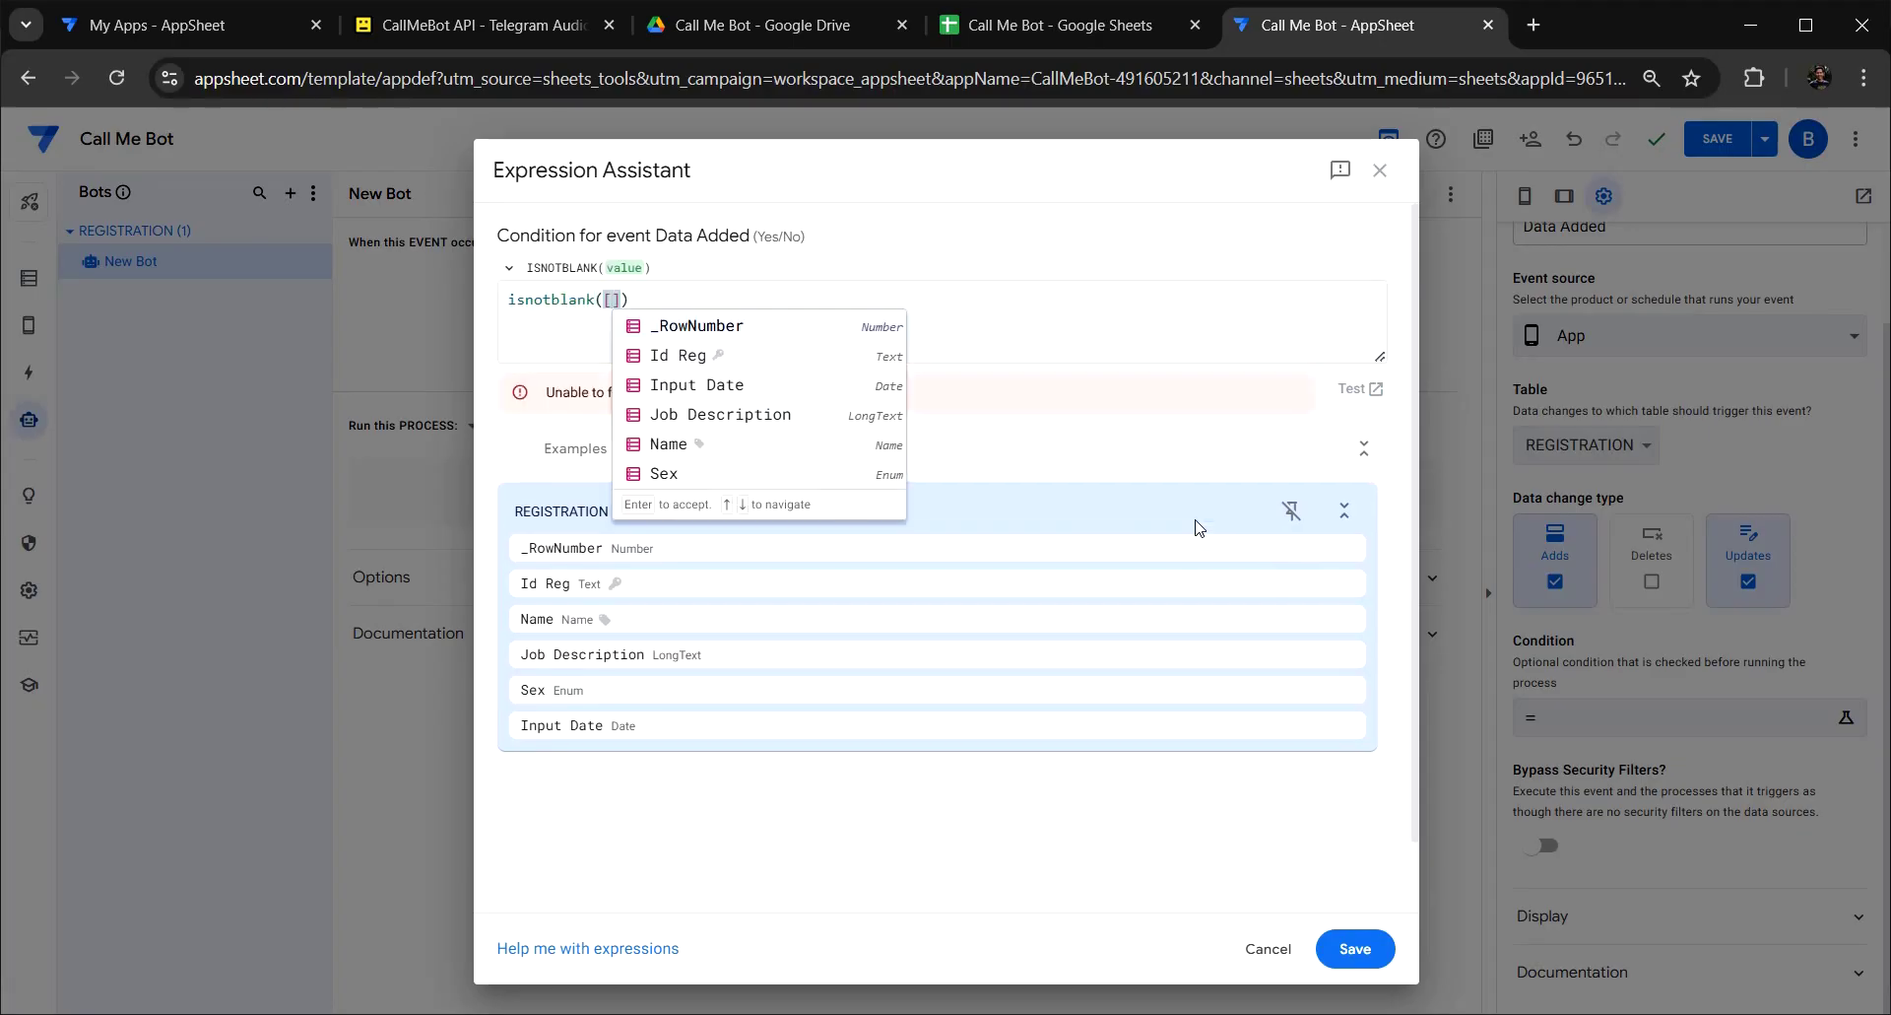
{"action": "left_click", "coordinate": [764, 387]}
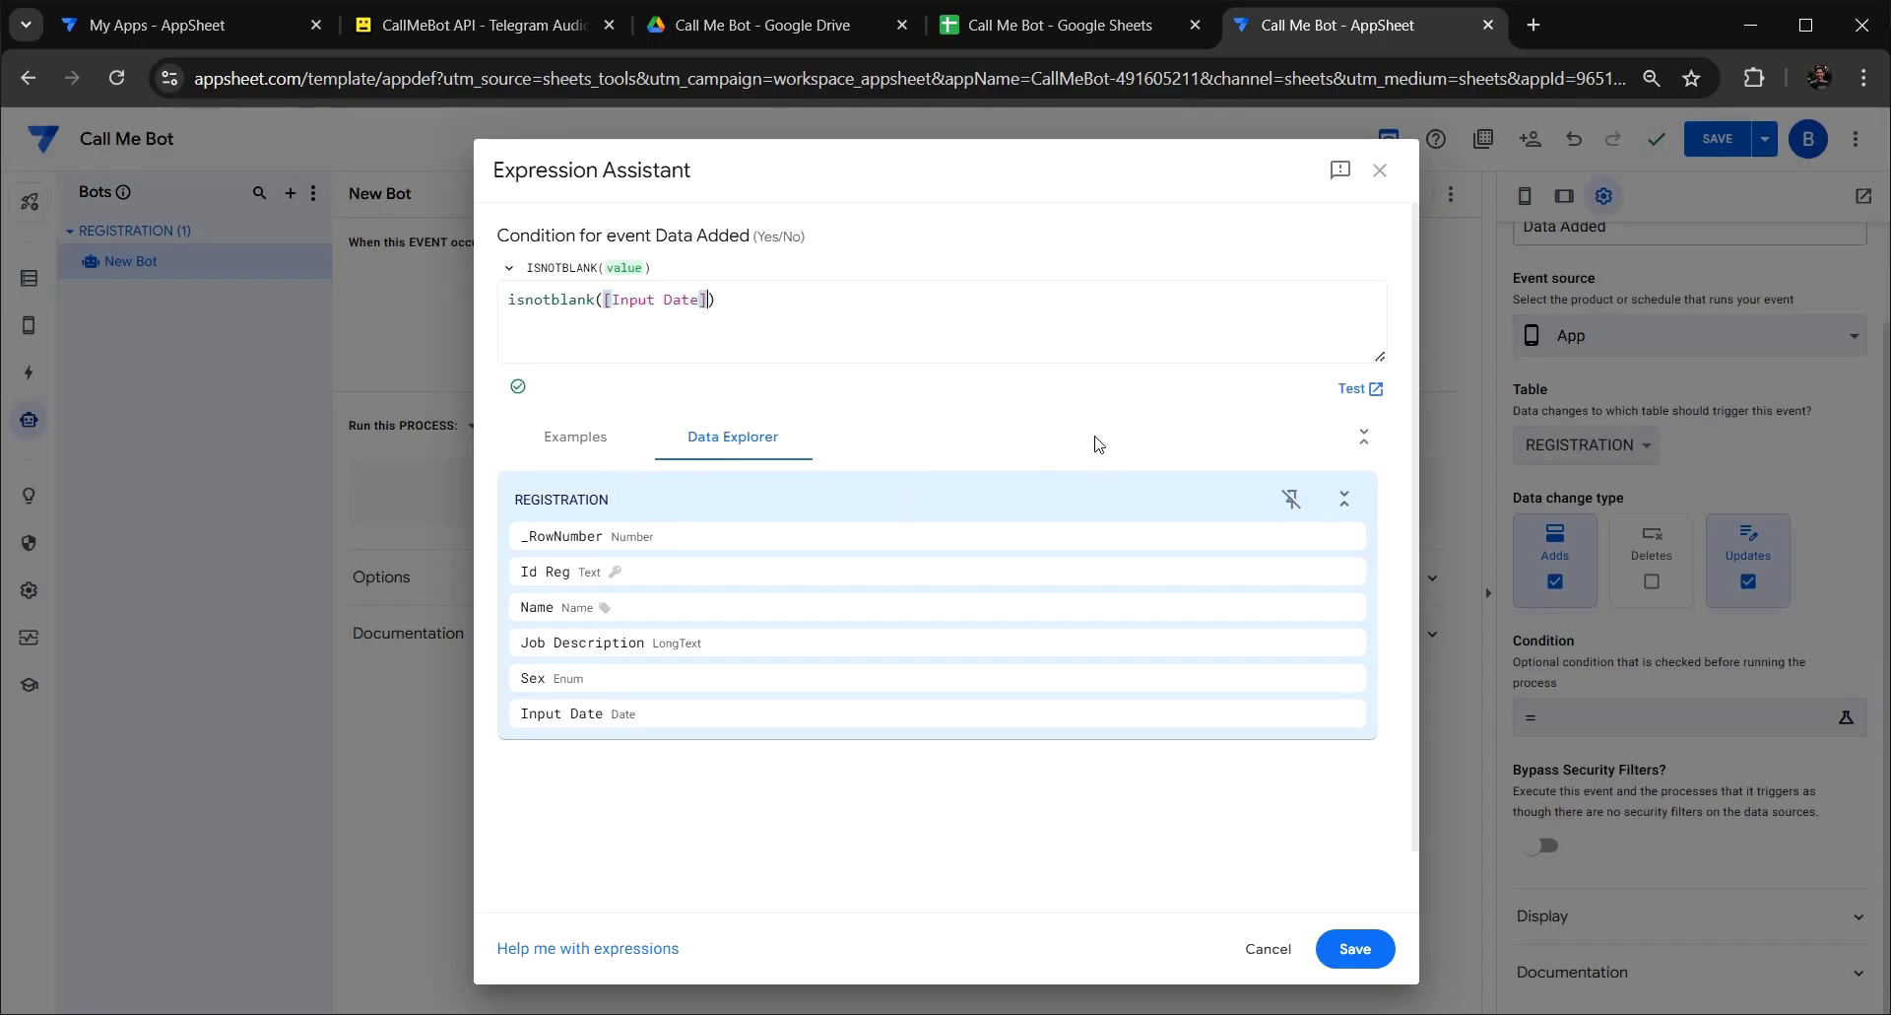
{"action": "left_click", "coordinate": [1357, 950]}
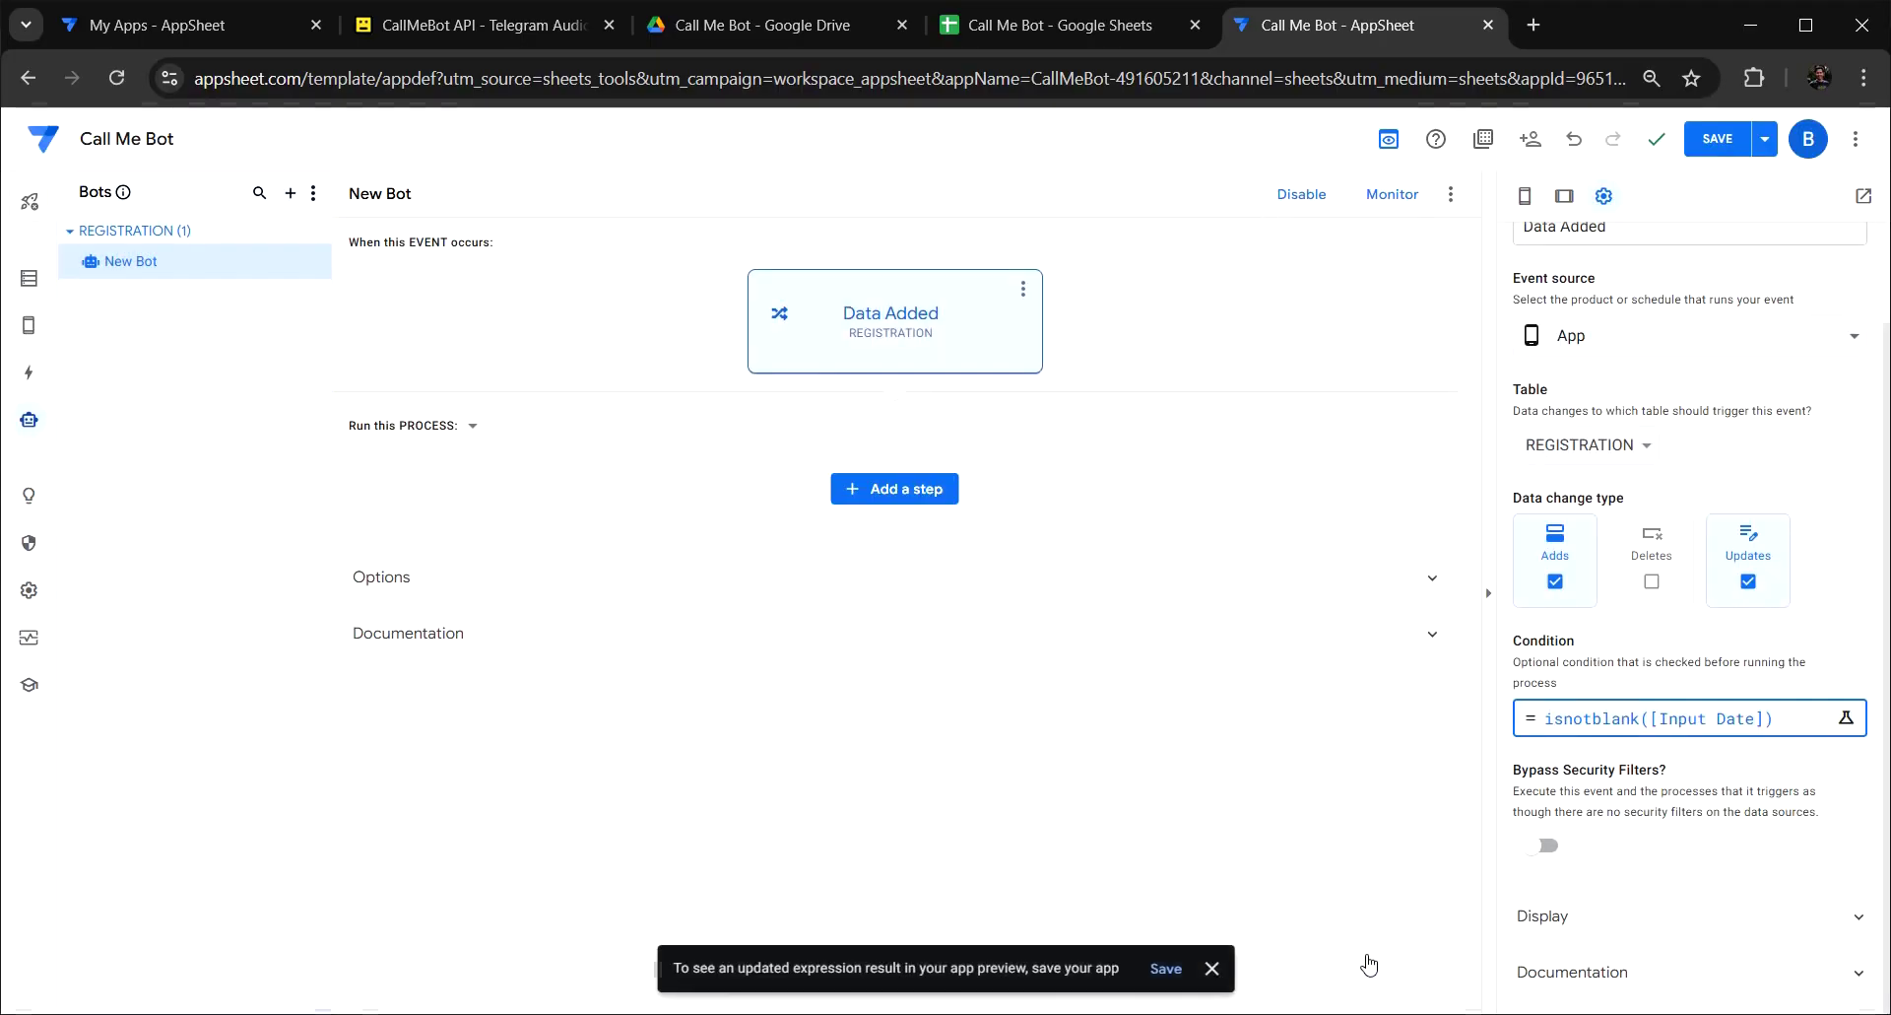
Add a new step to the bot's process and name it Whatsapp Notification.
{"action": "left_click", "coordinate": [922, 492]}
{"action": "left_click", "coordinate": [889, 843]}
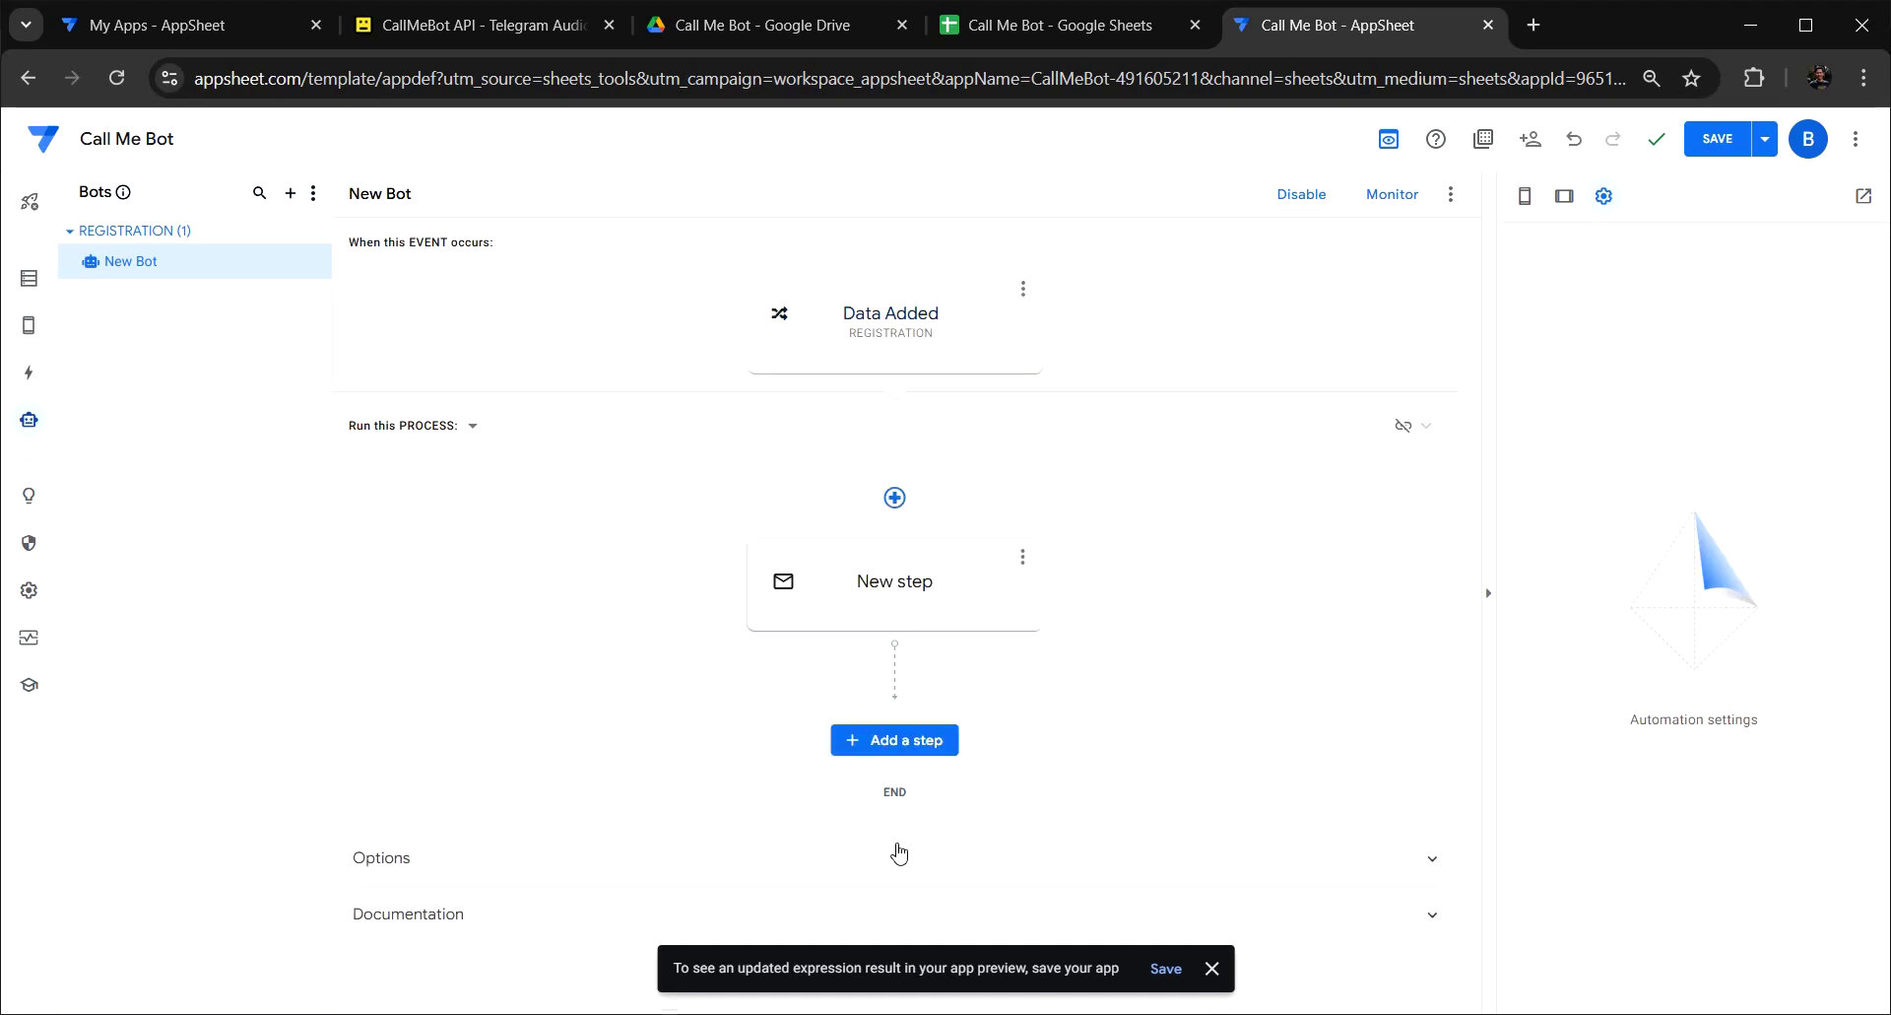
{"action": "left_click", "coordinate": [1001, 606]}
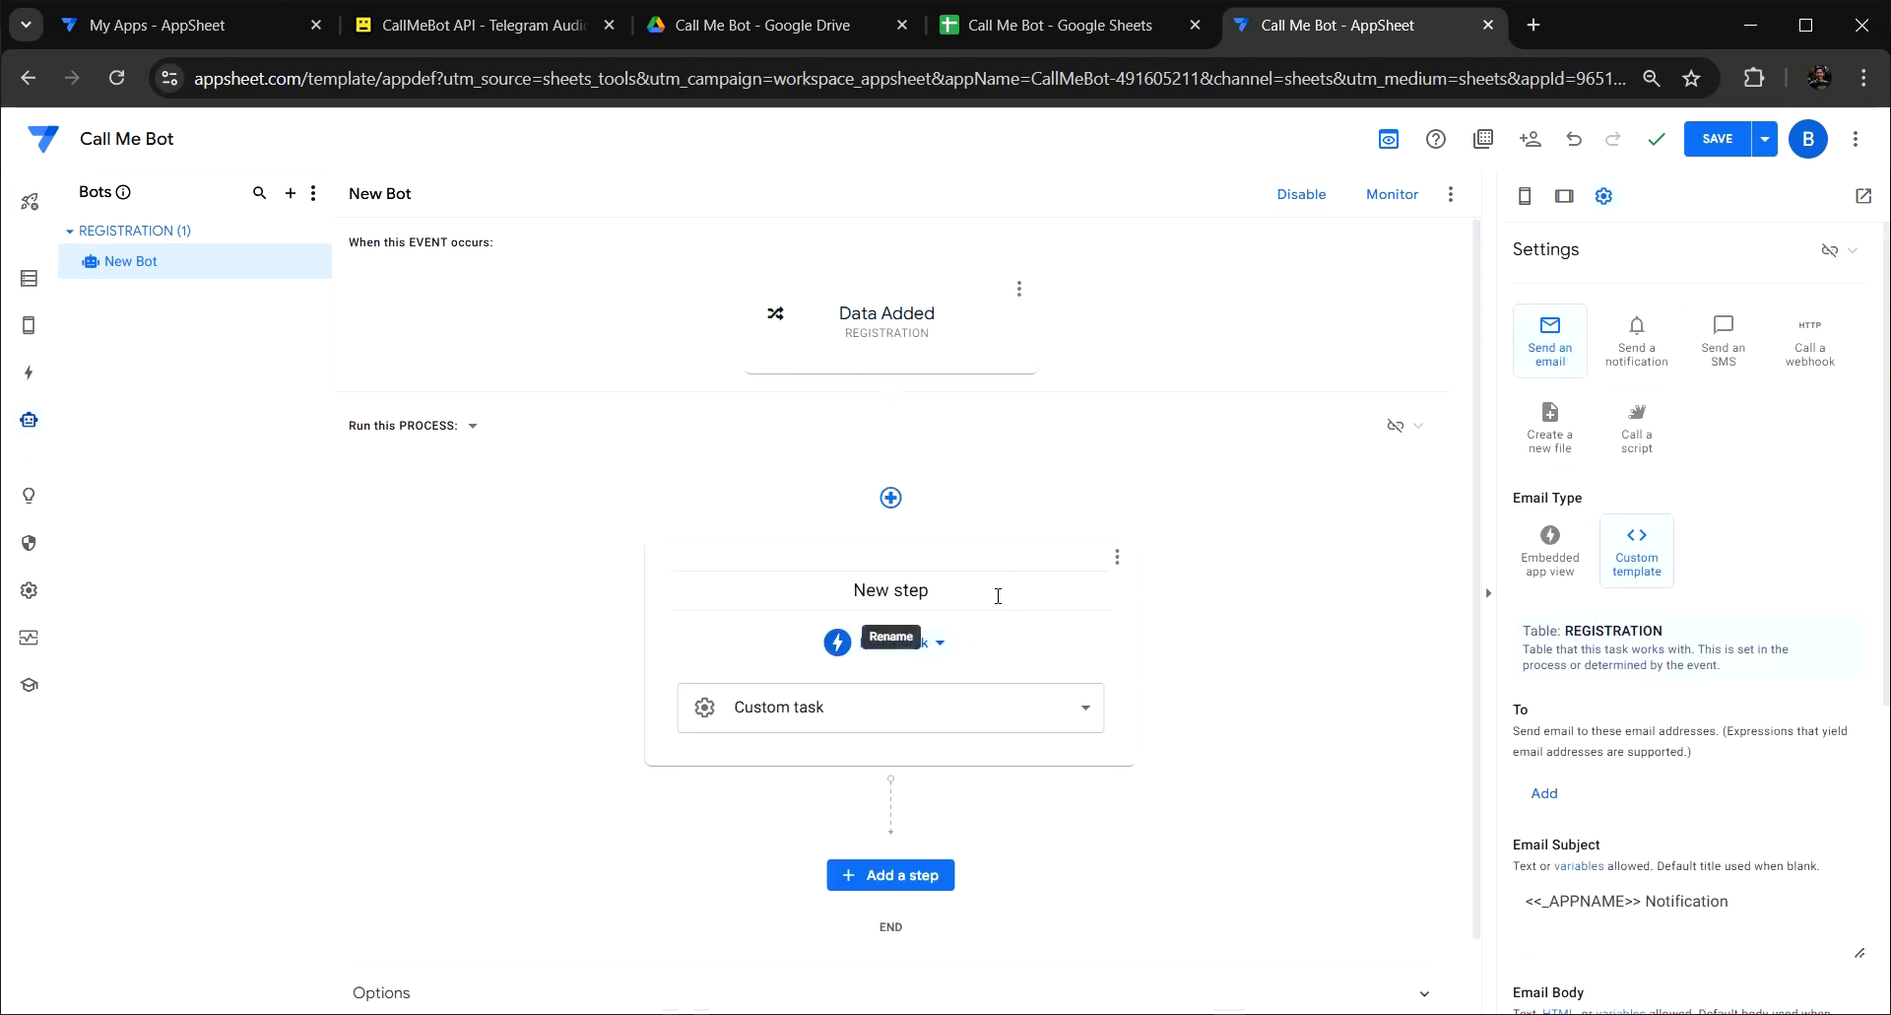
{"action": "left_click", "coordinate": [836, 582]}
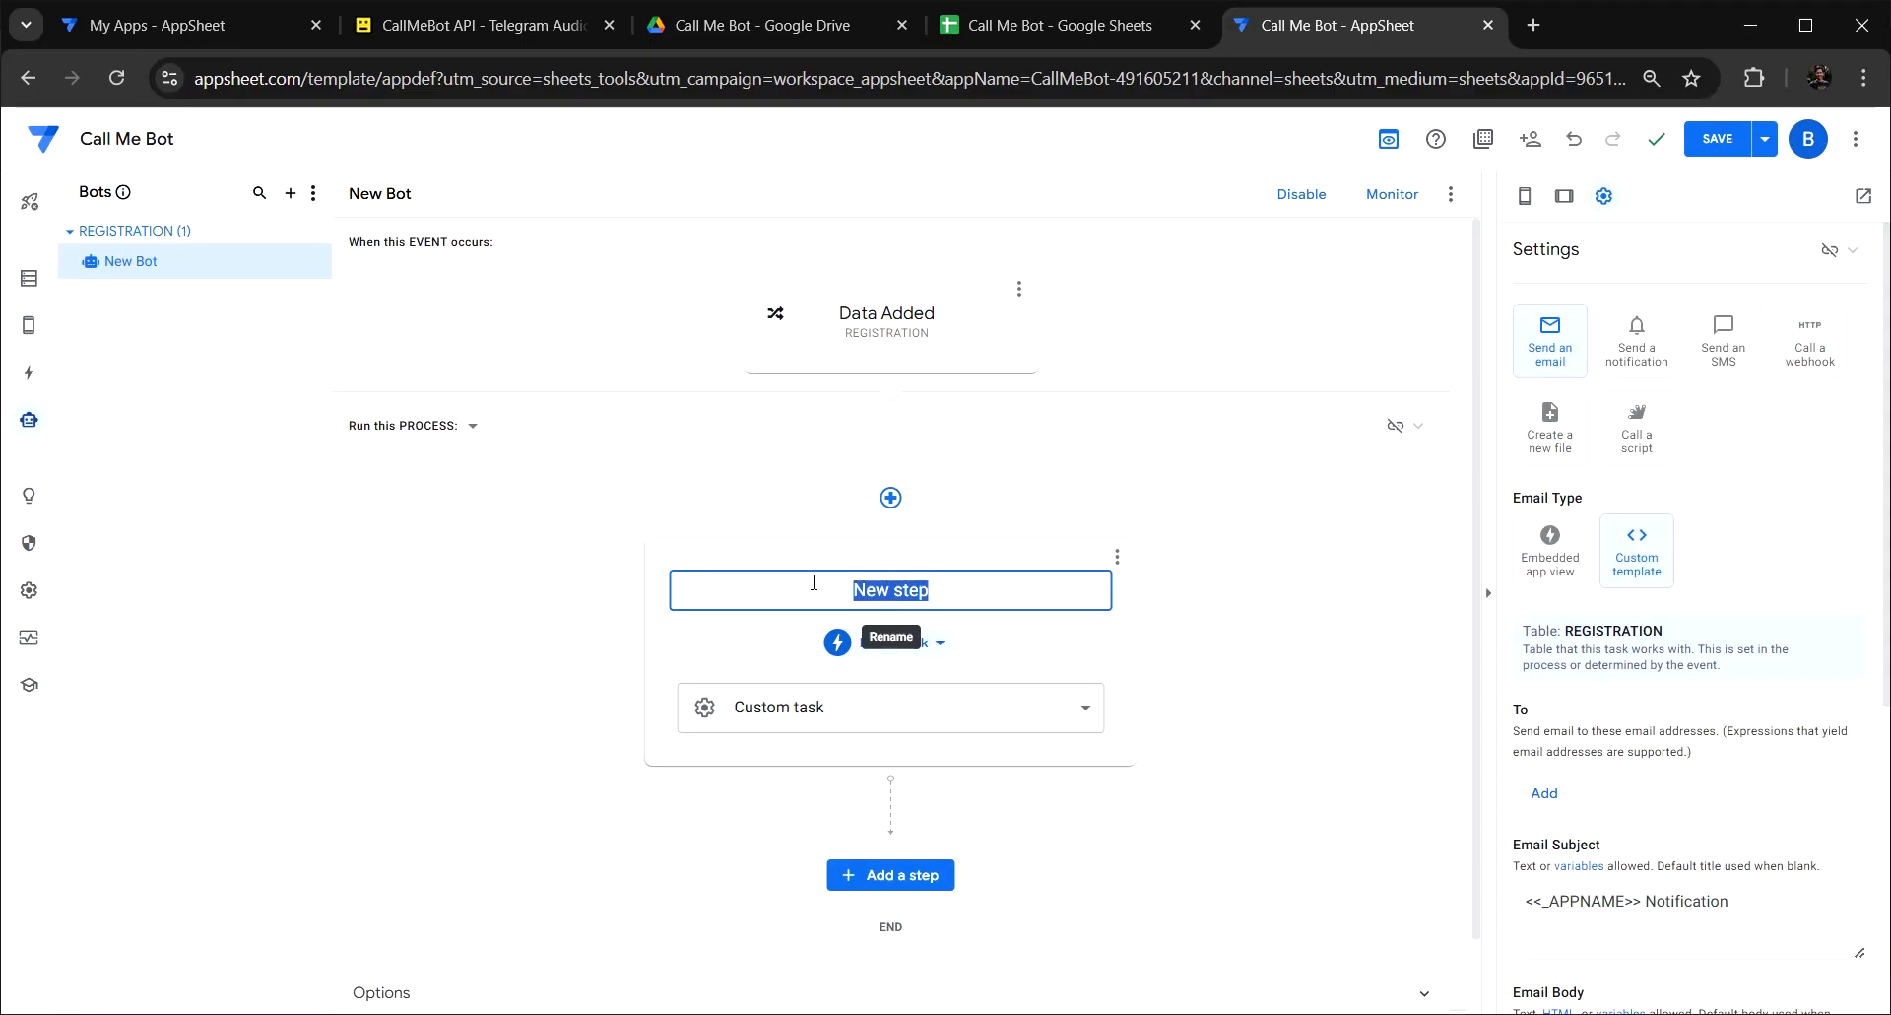
{"action": "type", "text": "WA"}
{"action": "key", "text": "BackSpace"}
{"action": "type", "text": "hats"}
{"action": "type", "text": "app No"}
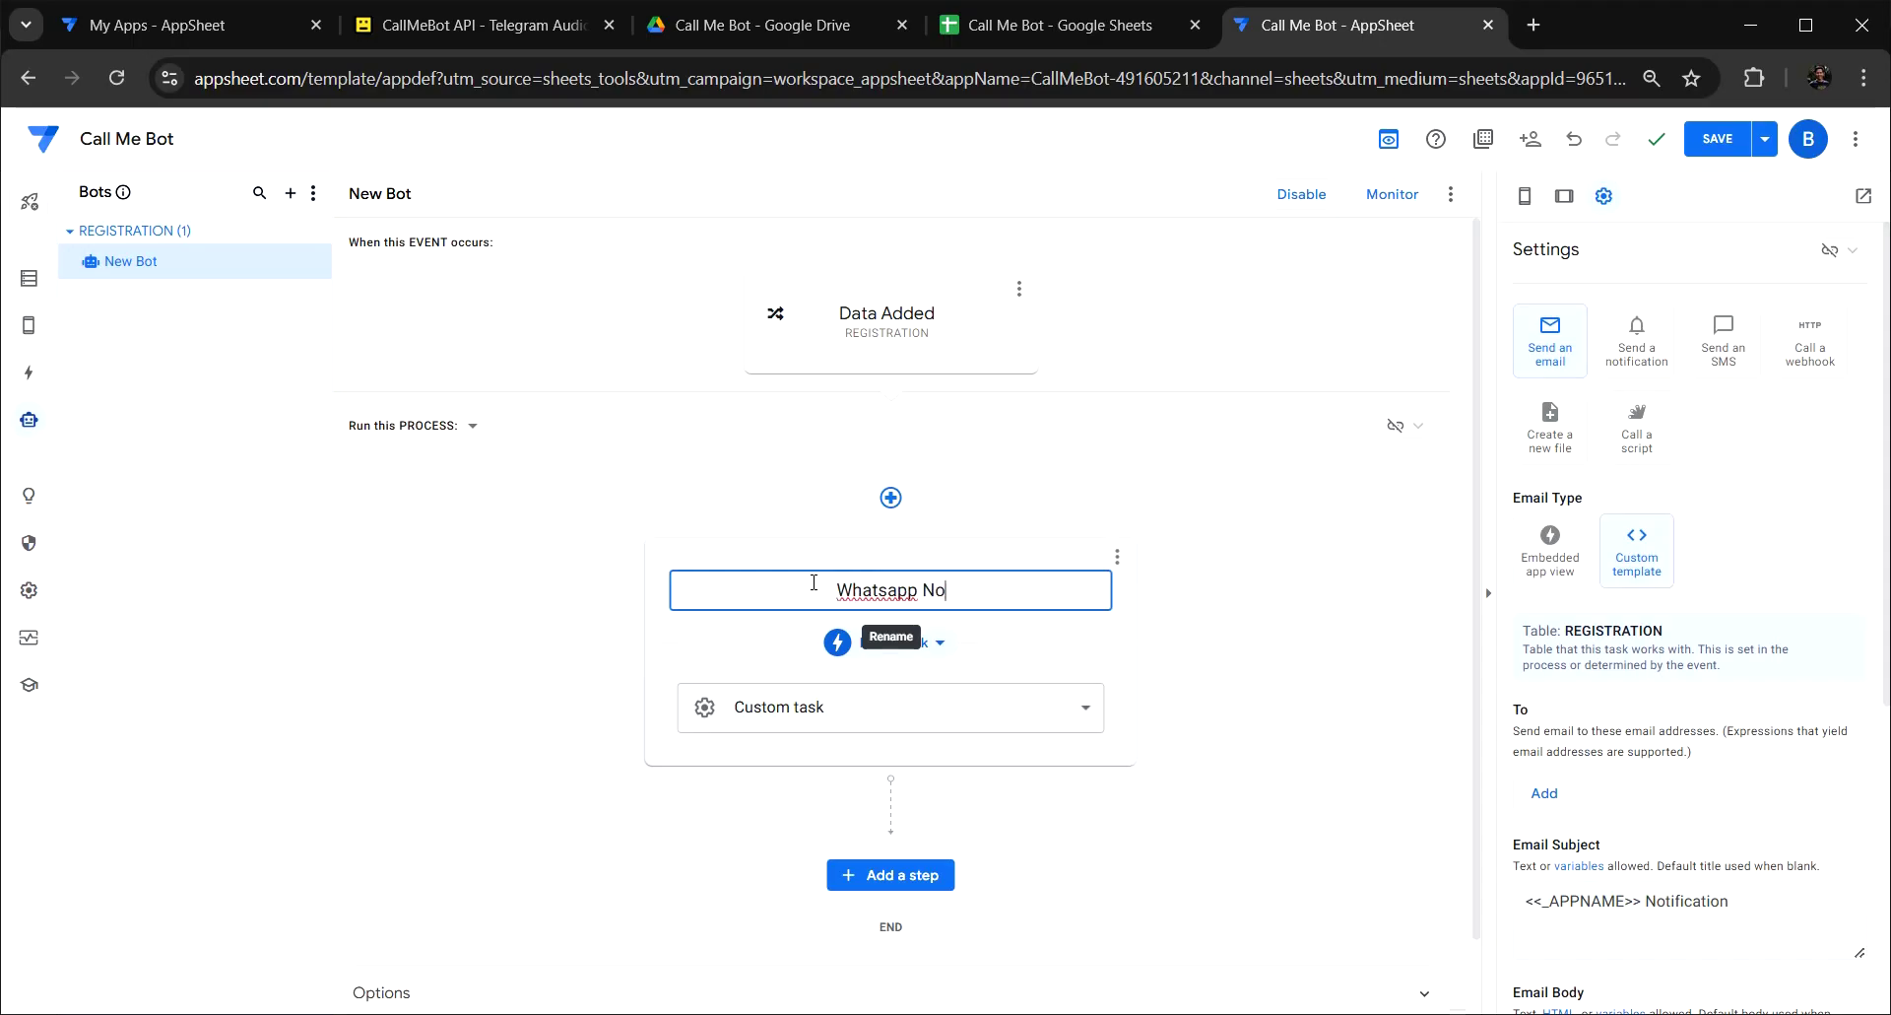
{"action": "type", "text": "tifica"}
{"action": "type", "text": "tion"}
{"action": "left_click", "coordinate": [1118, 678]}
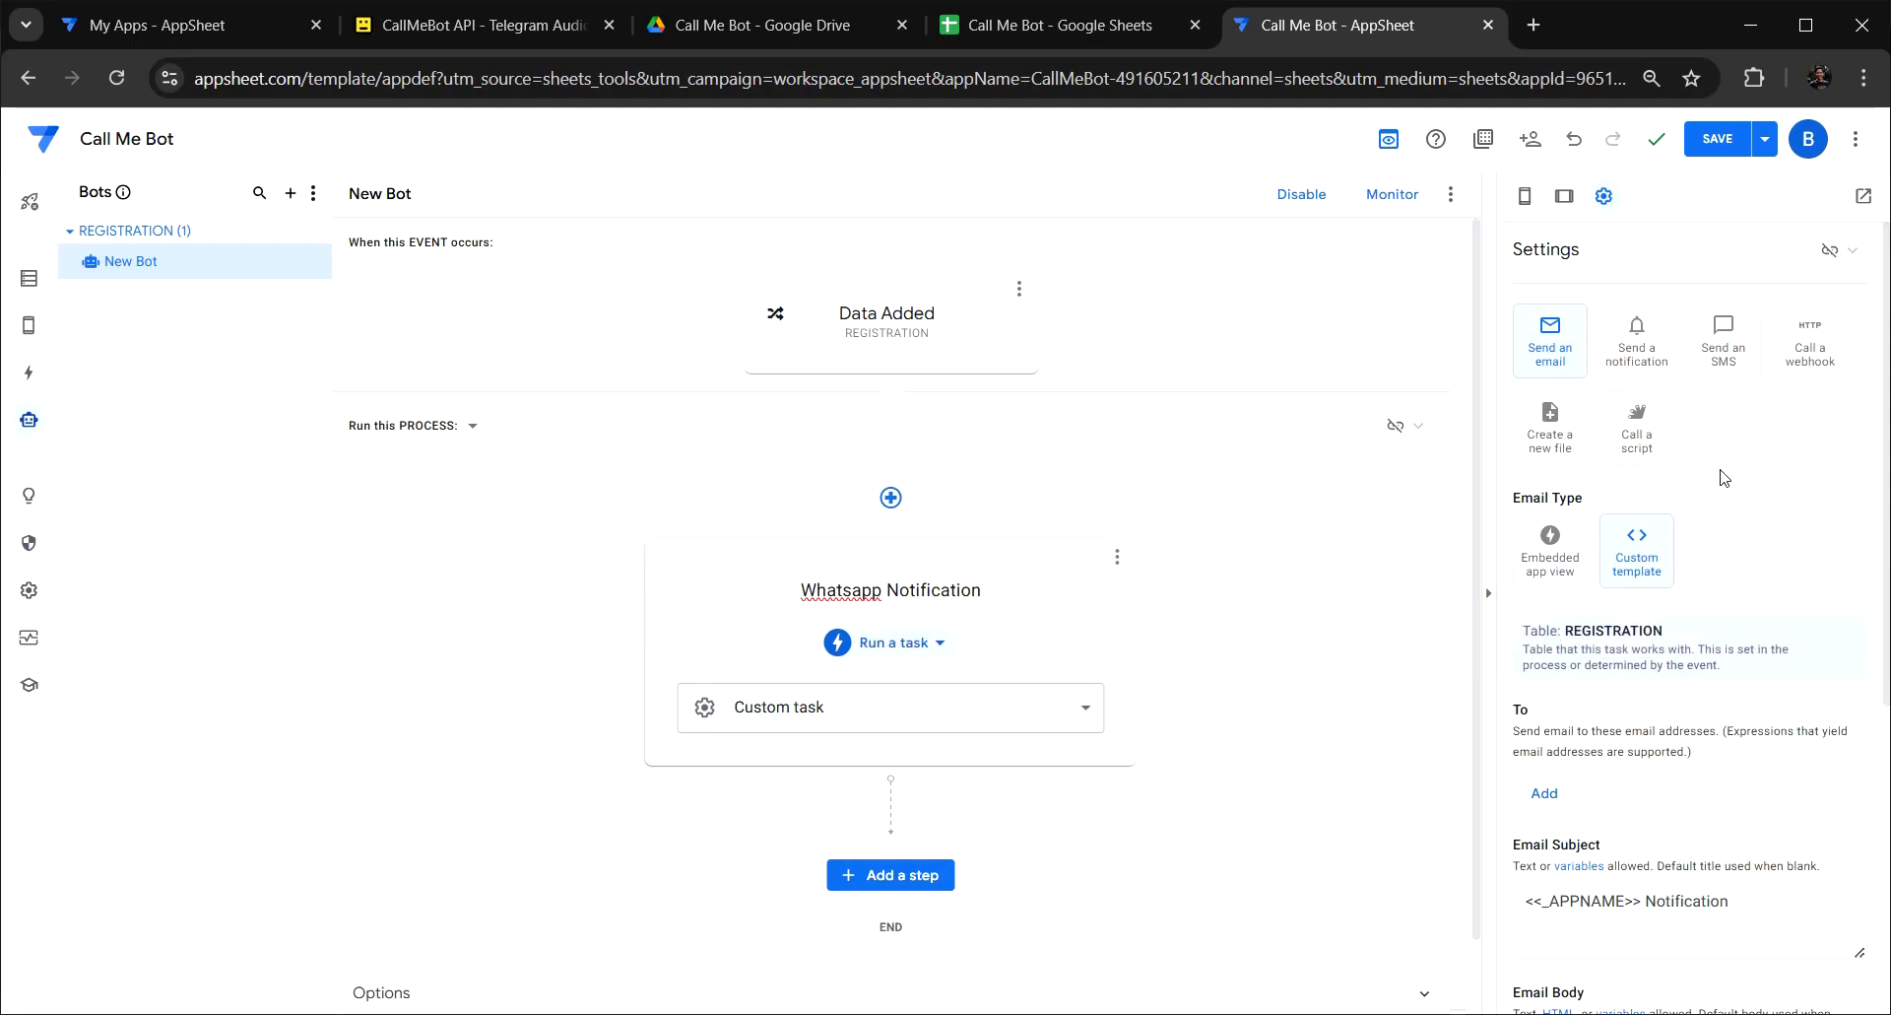
Set the Whatsapp Notification task to Call a webhook and focus its empty Url field.
{"action": "left_click", "coordinate": [1809, 352]}
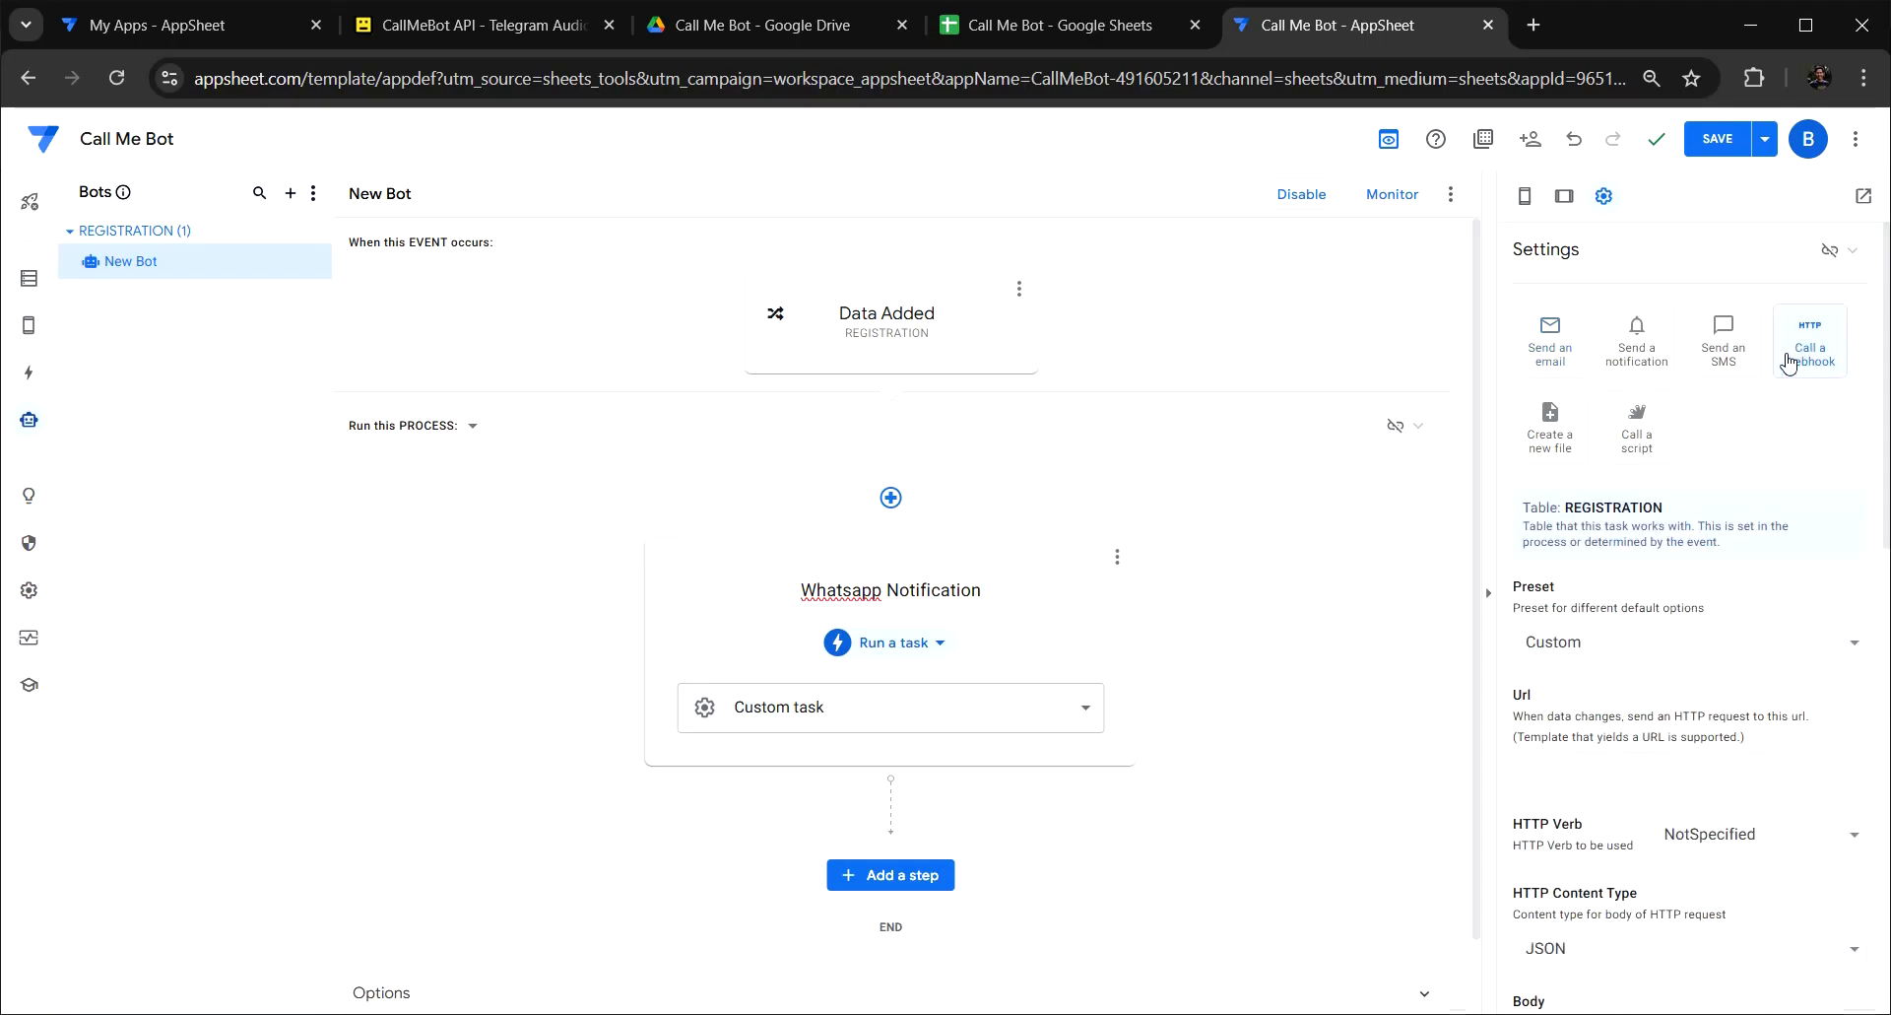
{"action": "scroll", "coordinate": [1694, 579], "scroll_direction": "down", "scroll_amount": 1}
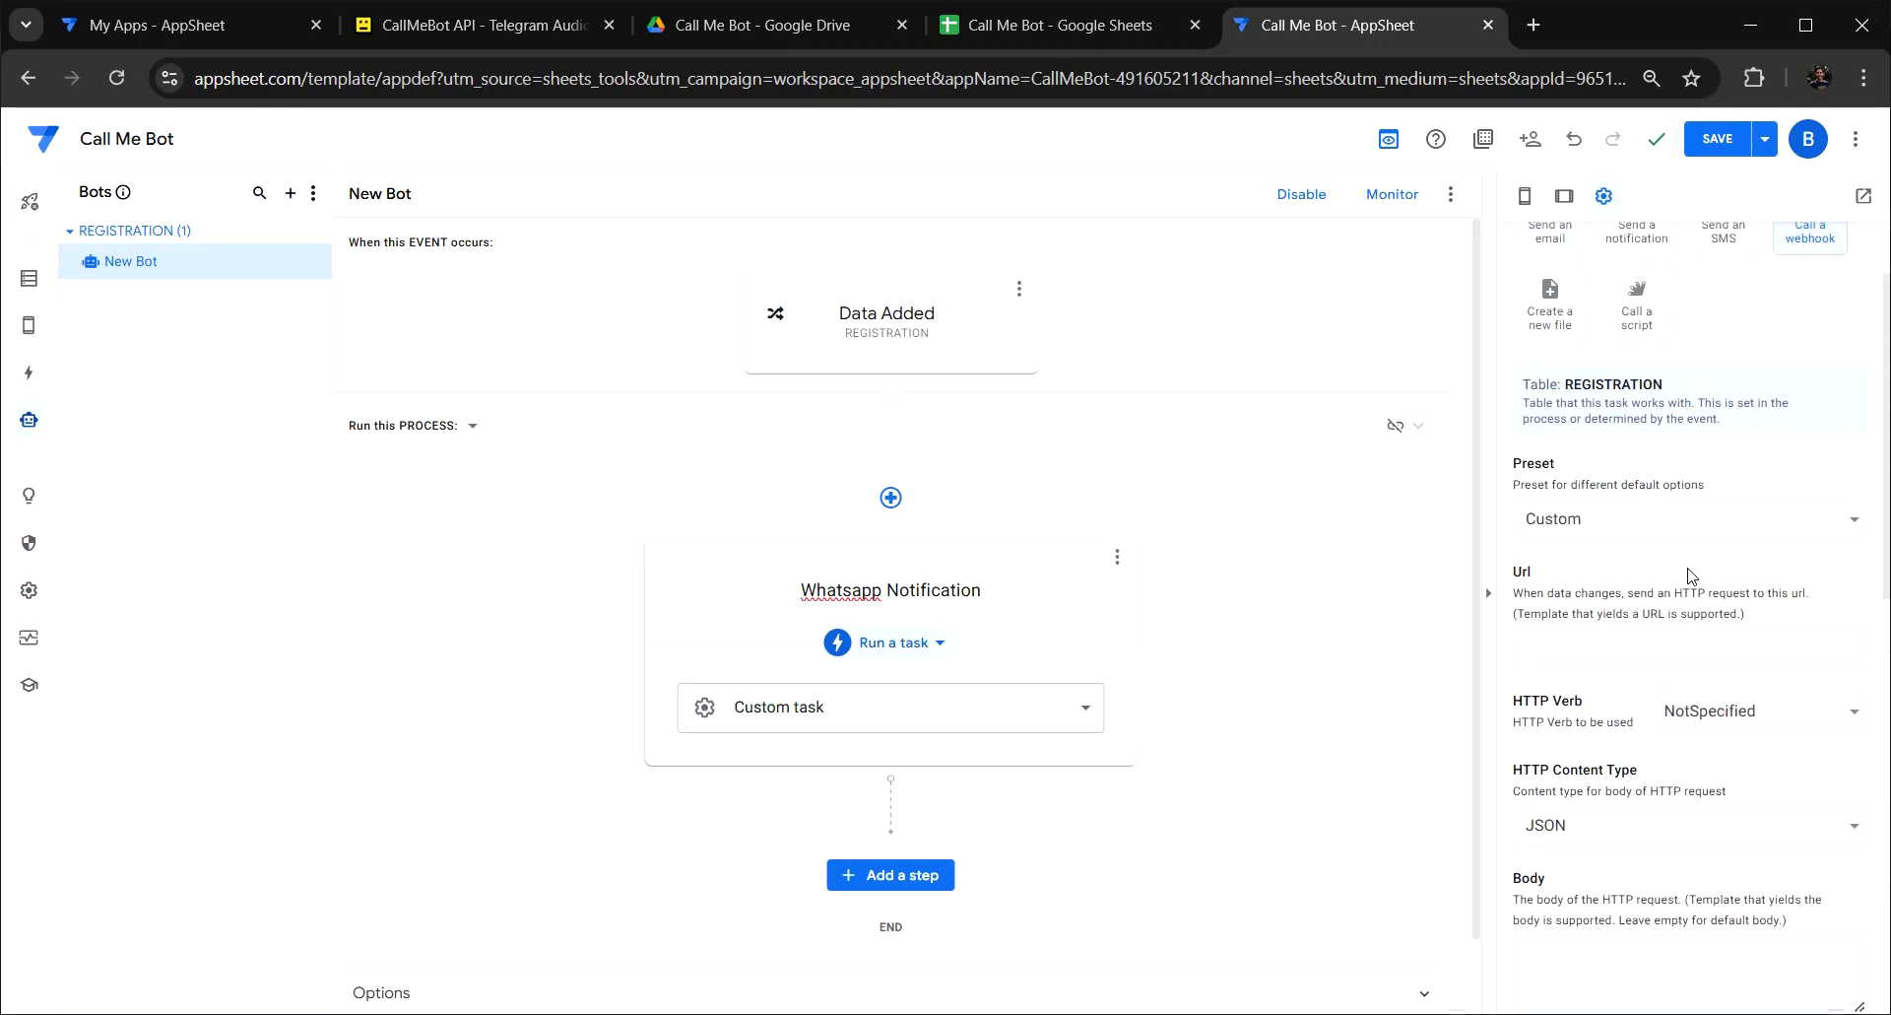
{"action": "scroll", "coordinate": [1691, 576], "scroll_direction": "down", "scroll_amount": 1}
{"action": "scroll", "coordinate": [1689, 573], "scroll_direction": "up", "scroll_amount": 1}
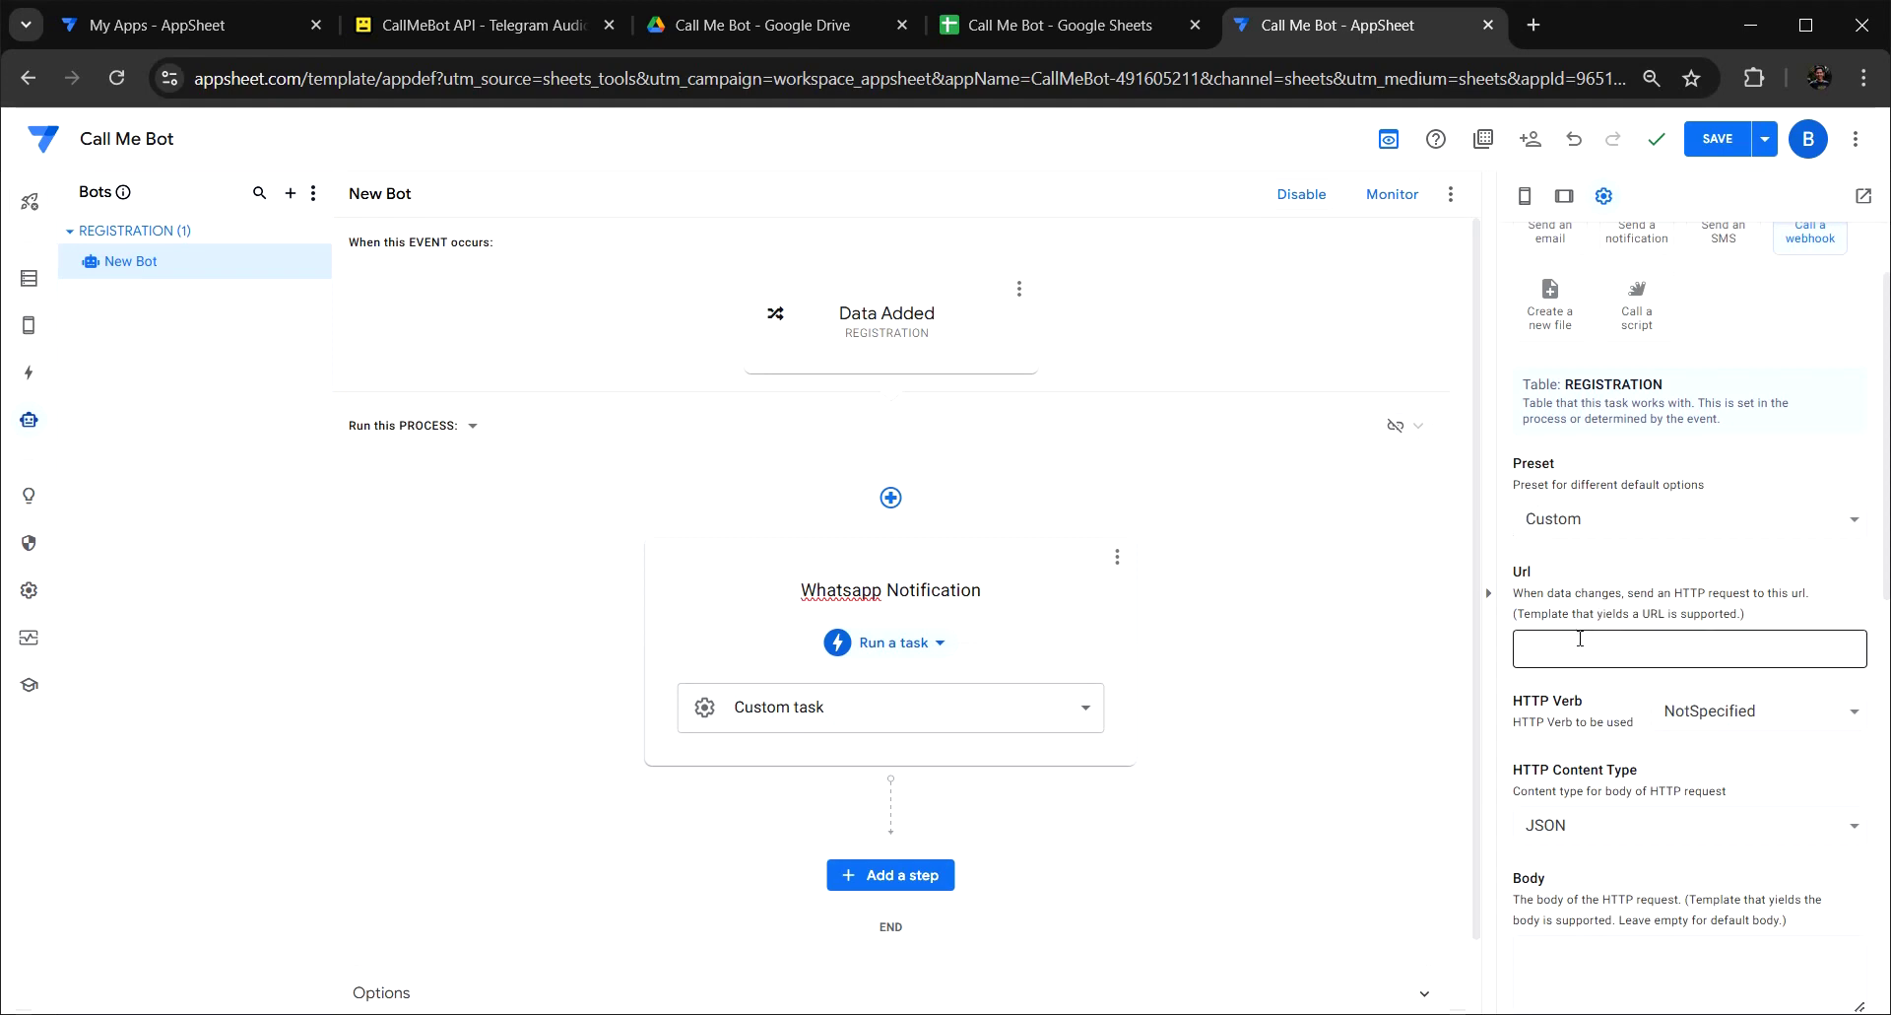
{"action": "left_click", "coordinate": [1584, 649]}
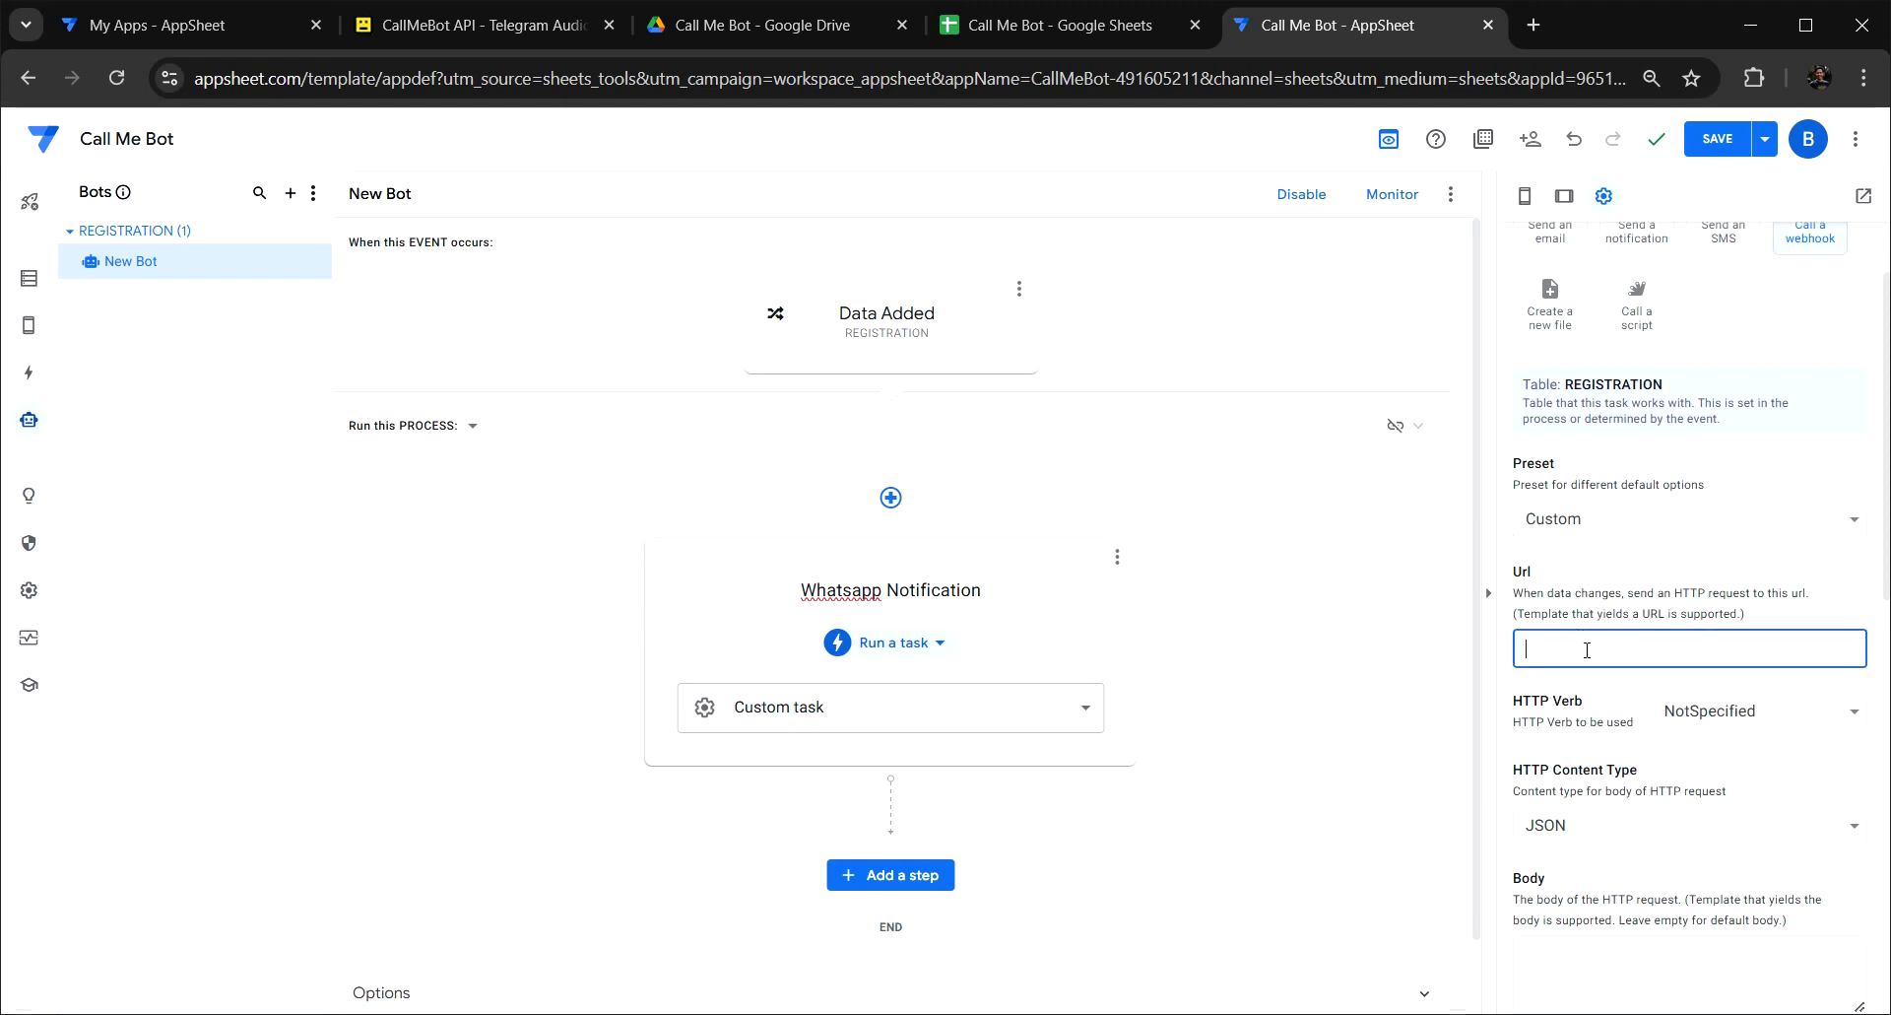
On the CallMeBot site, open the guide for sending WhatsApp messages from AppSheet.
{"action": "left_click", "coordinate": [434, 26]}
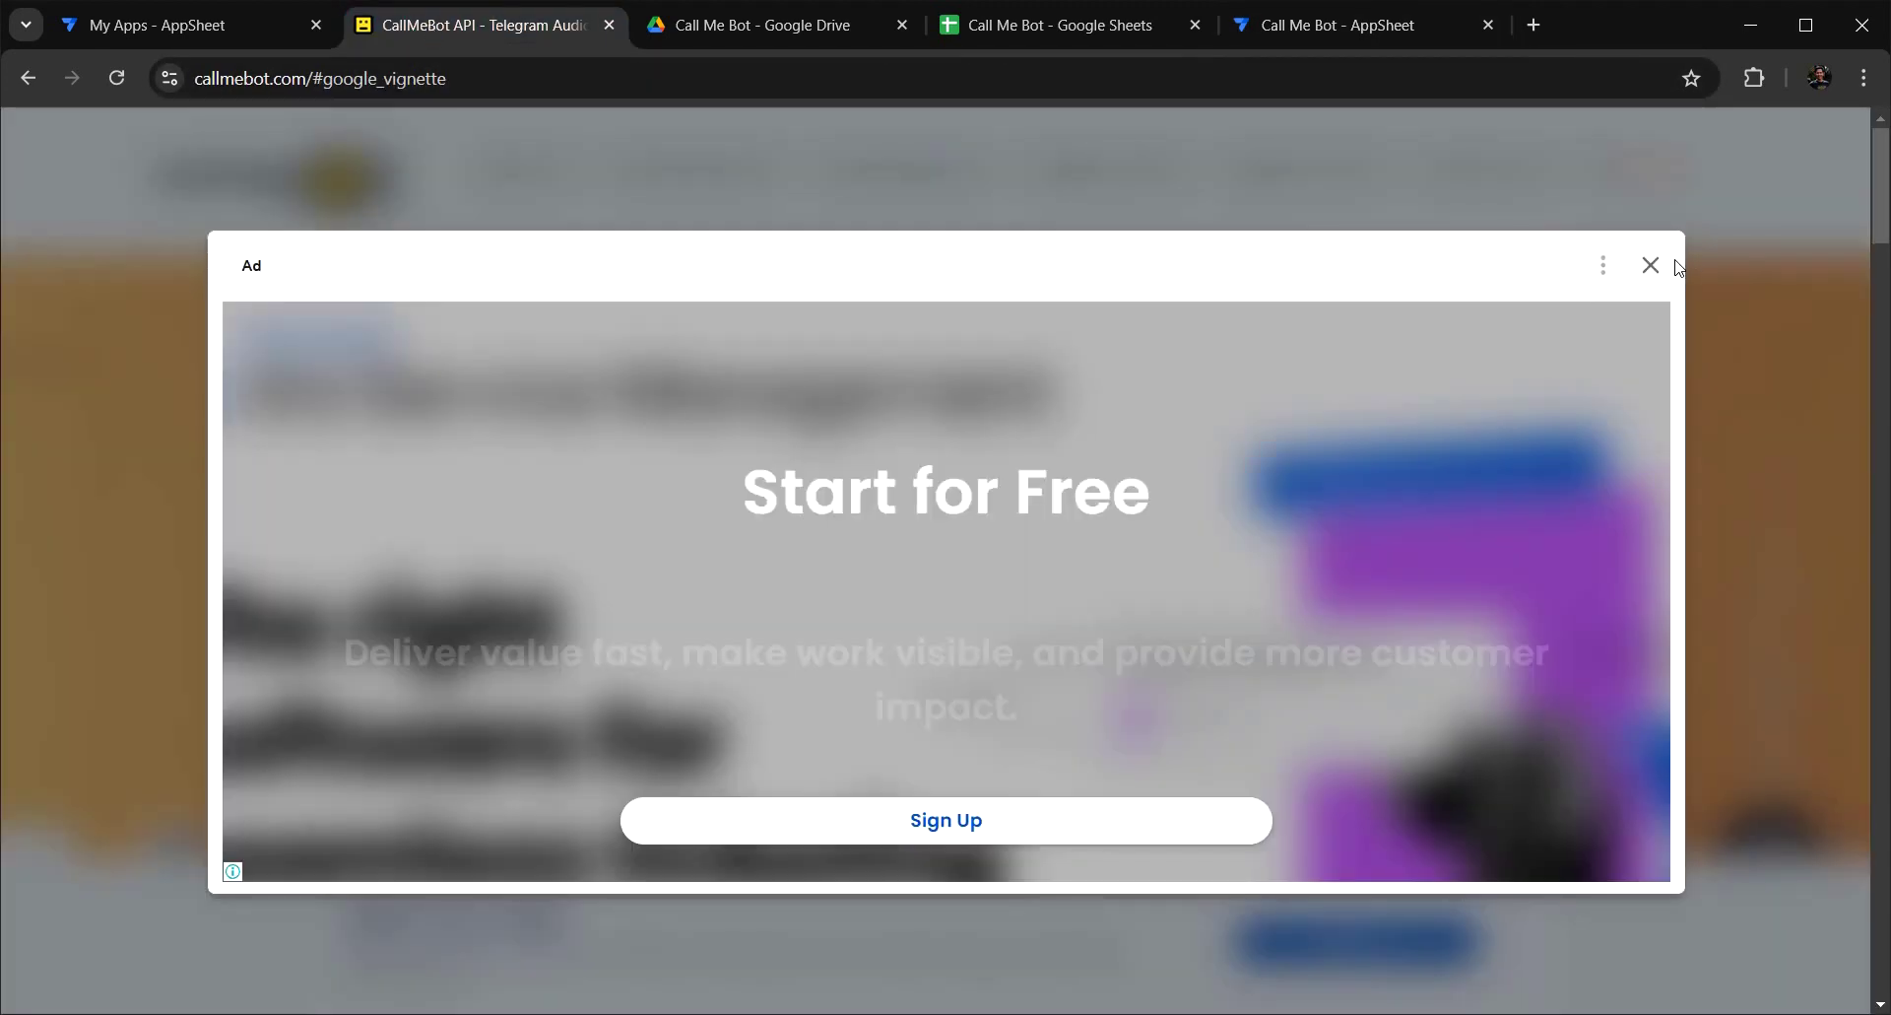
{"action": "left_click", "coordinate": [1653, 266]}
{"action": "mouse_move", "coordinate": [961, 170]}
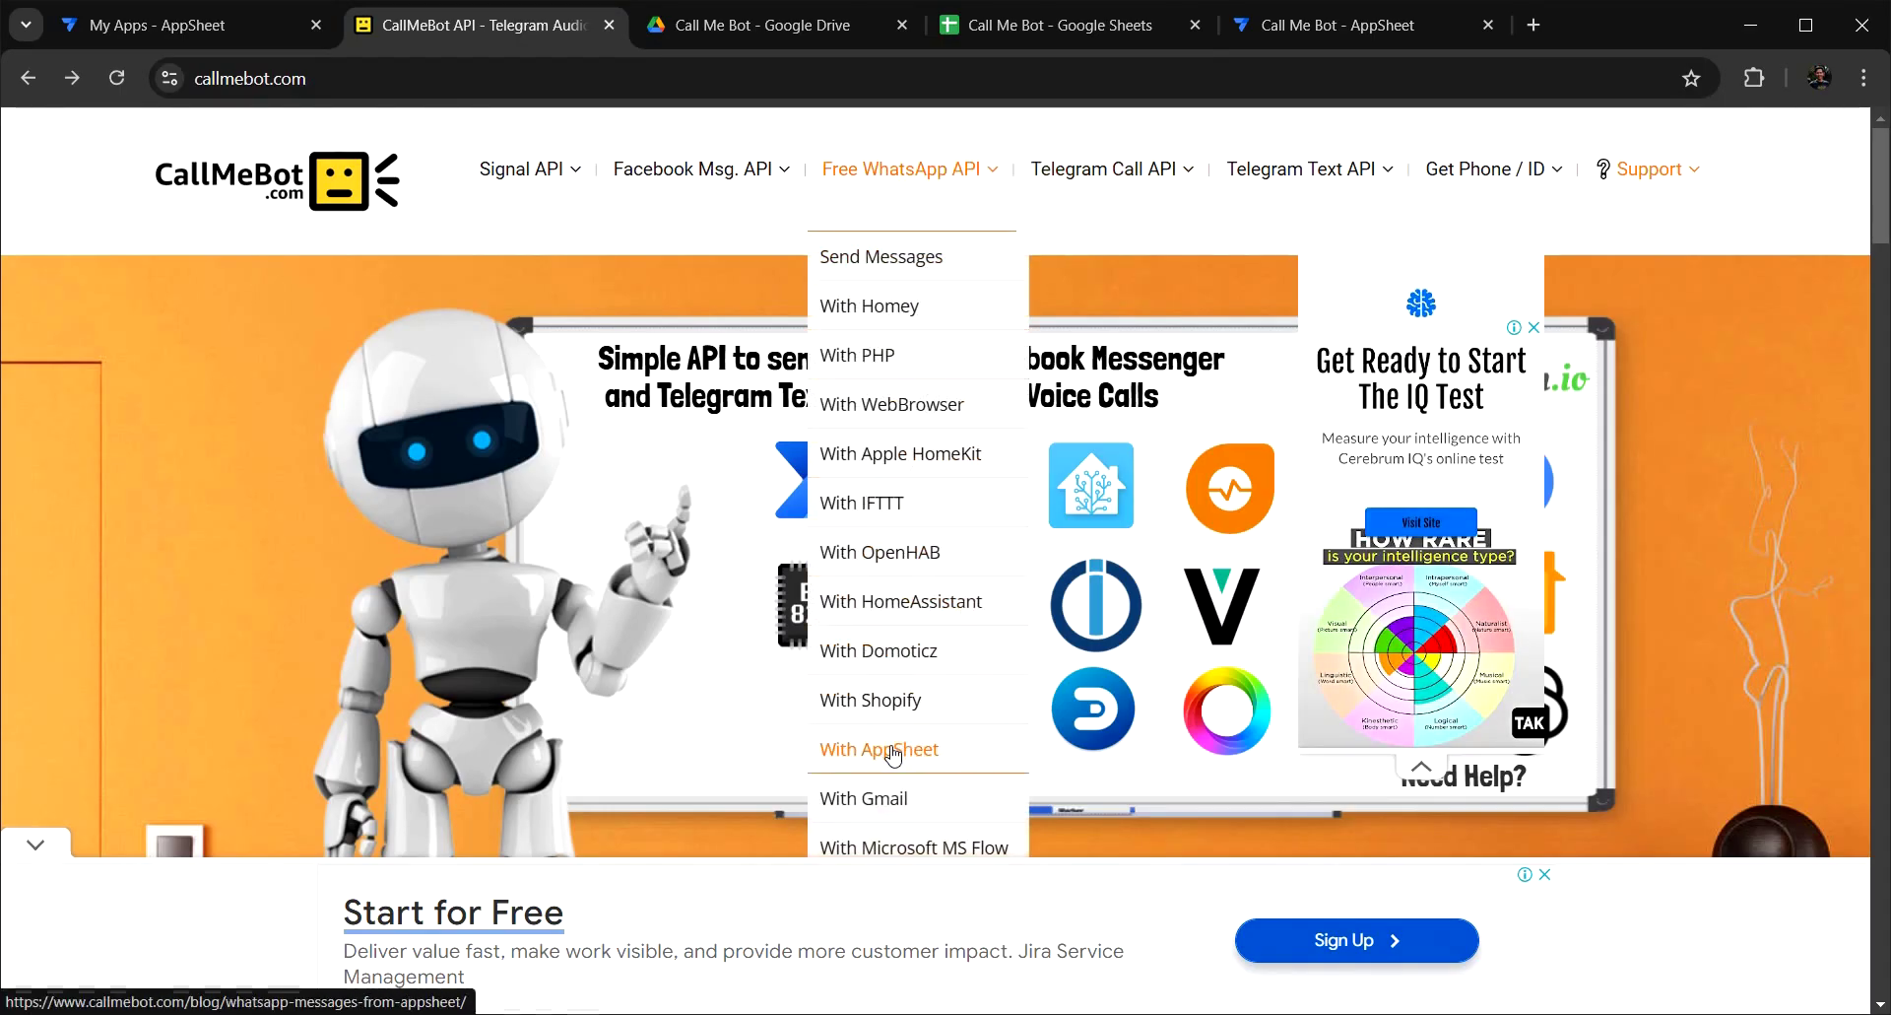
{"action": "left_click", "coordinate": [892, 751]}
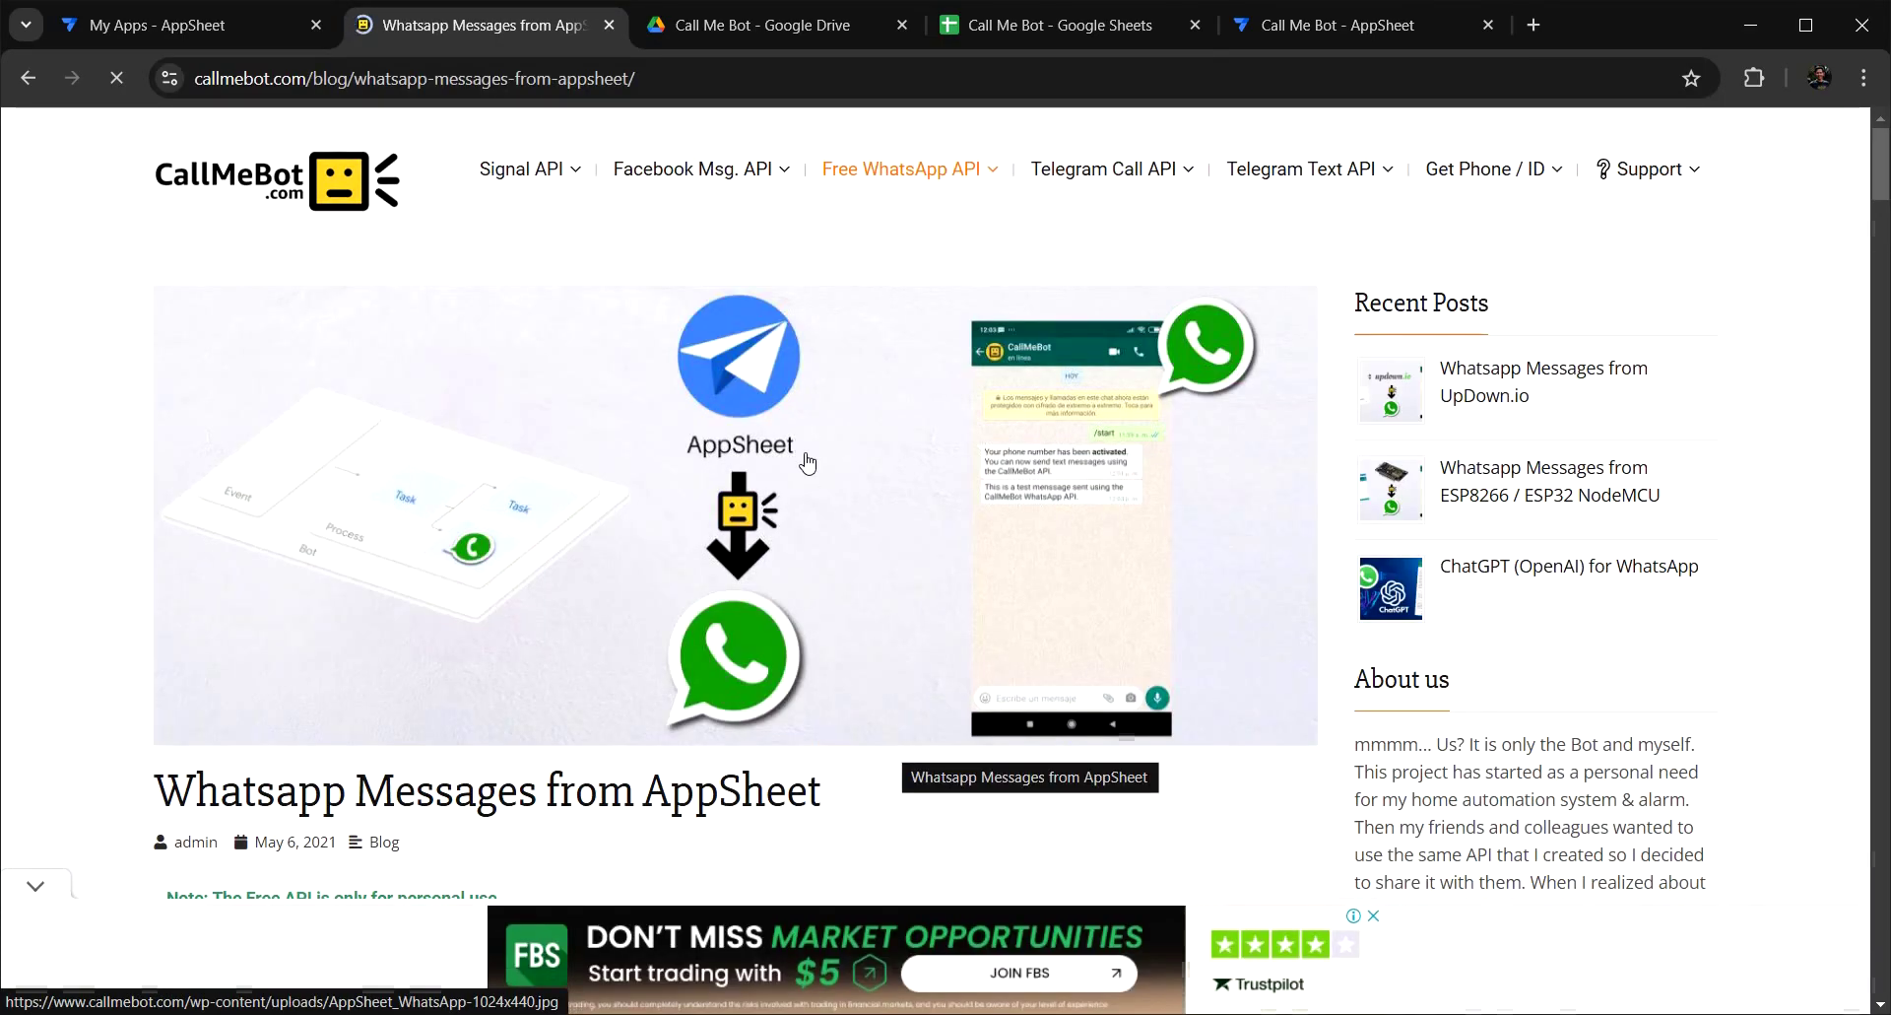
{"action": "scroll", "coordinate": [754, 428], "scroll_direction": "down", "scroll_amount": 2}
{"action": "scroll", "coordinate": [751, 426], "scroll_direction": "down", "scroll_amount": 5}
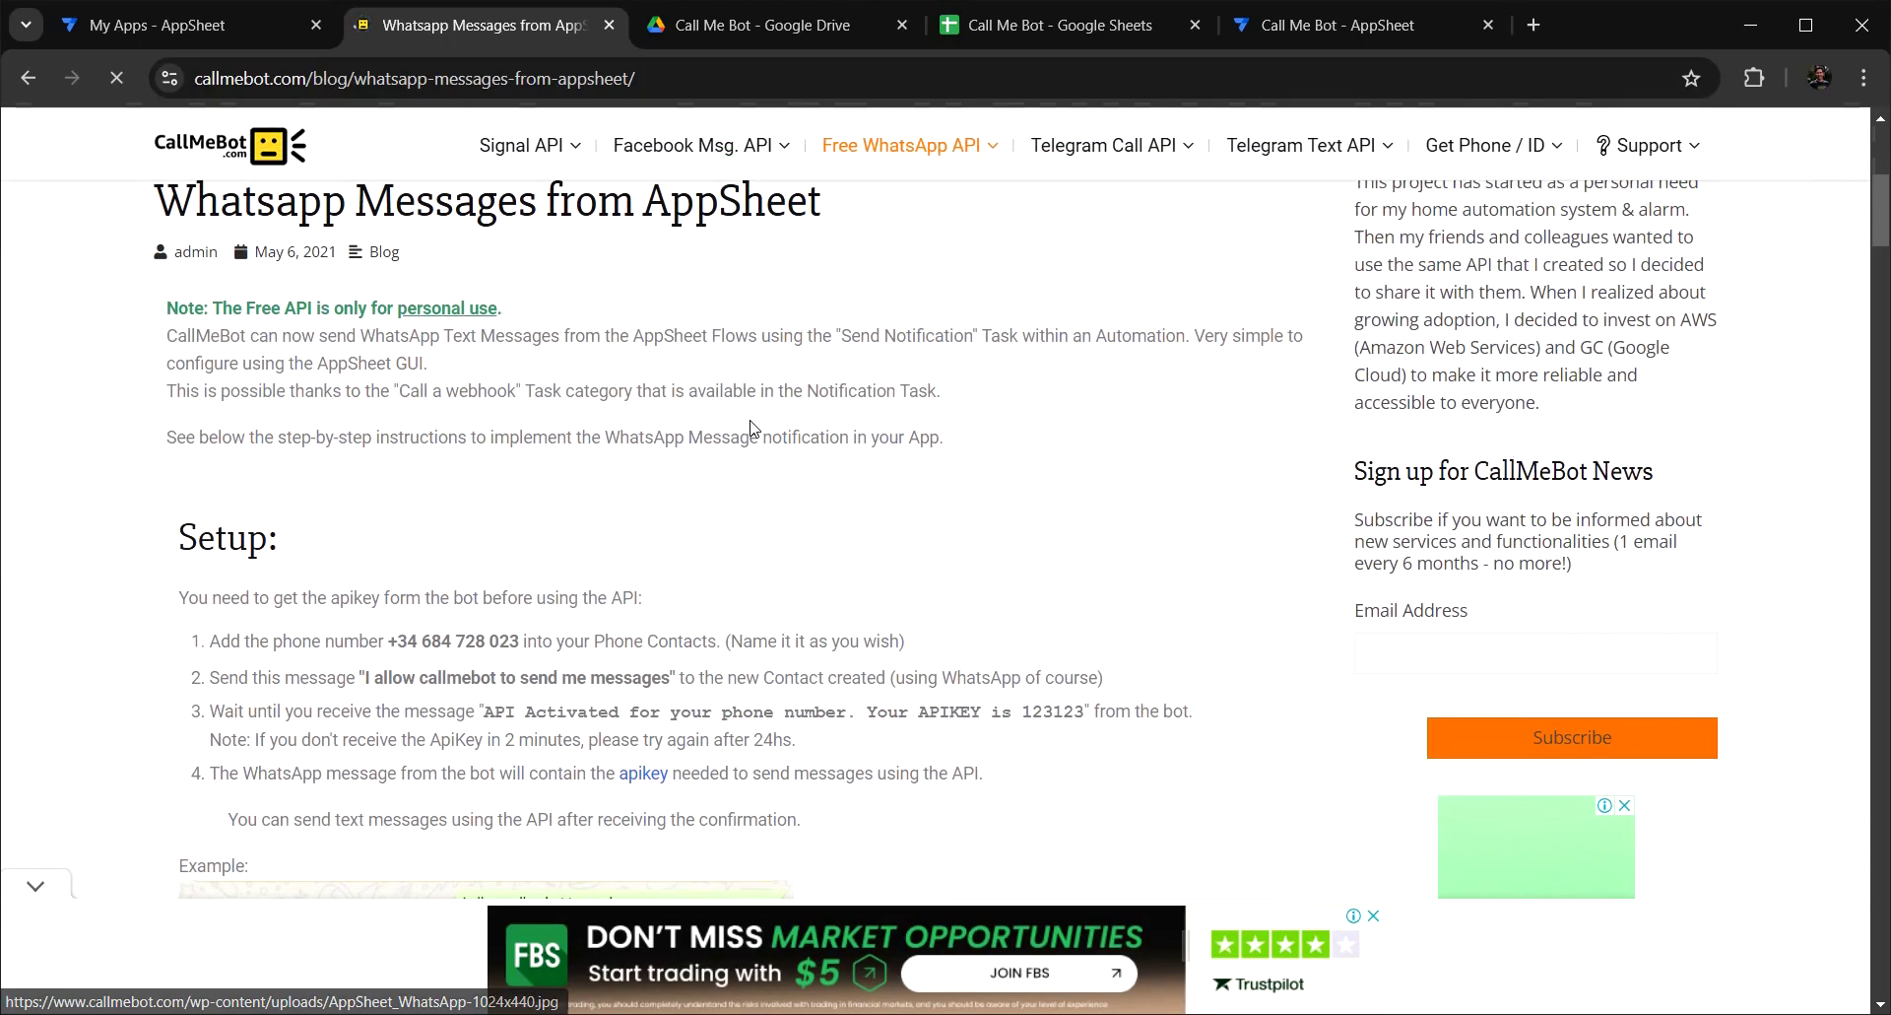
{"action": "scroll", "coordinate": [751, 427], "scroll_direction": "down", "scroll_amount": 3}
{"action": "scroll", "coordinate": [673, 401], "scroll_direction": "up", "scroll_amount": 3}
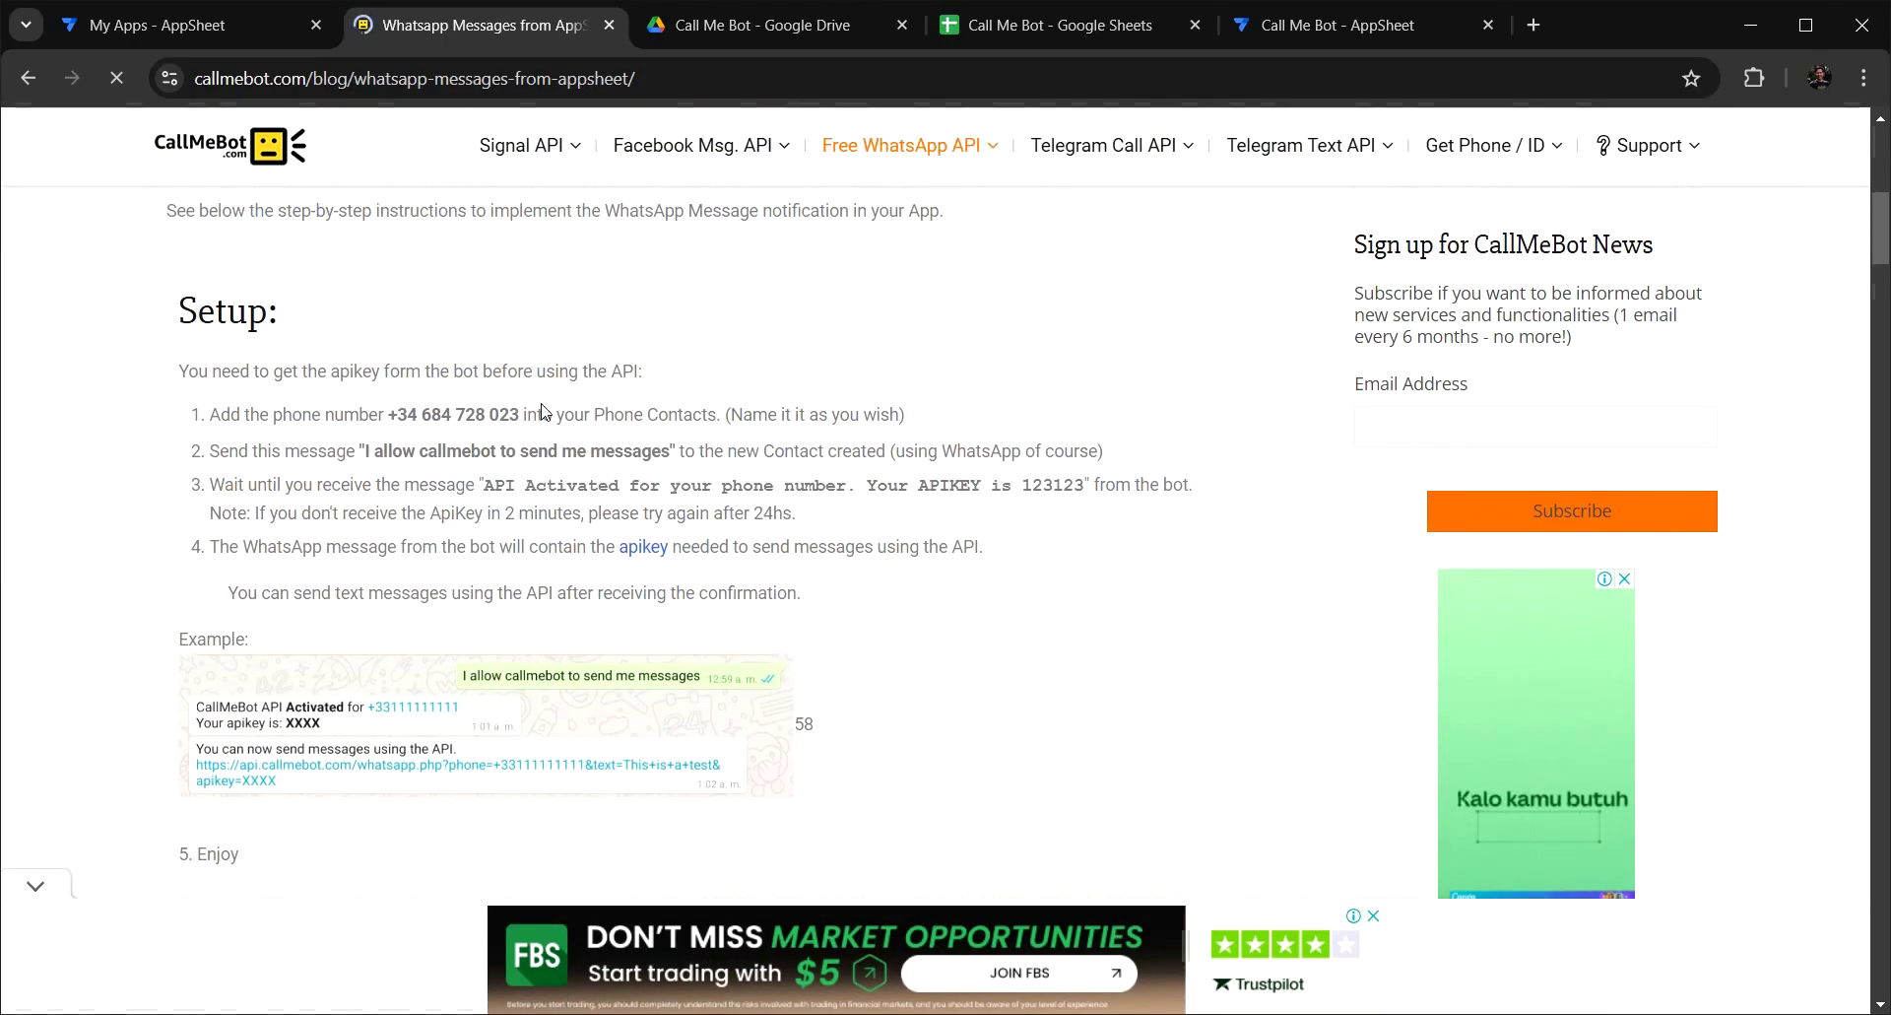
Highlight the guide's API key activation steps, from adding the phone number to the apikey message.
{"action": "left_click_drag", "start_coordinate": [211, 416], "coordinate": [880, 419]}
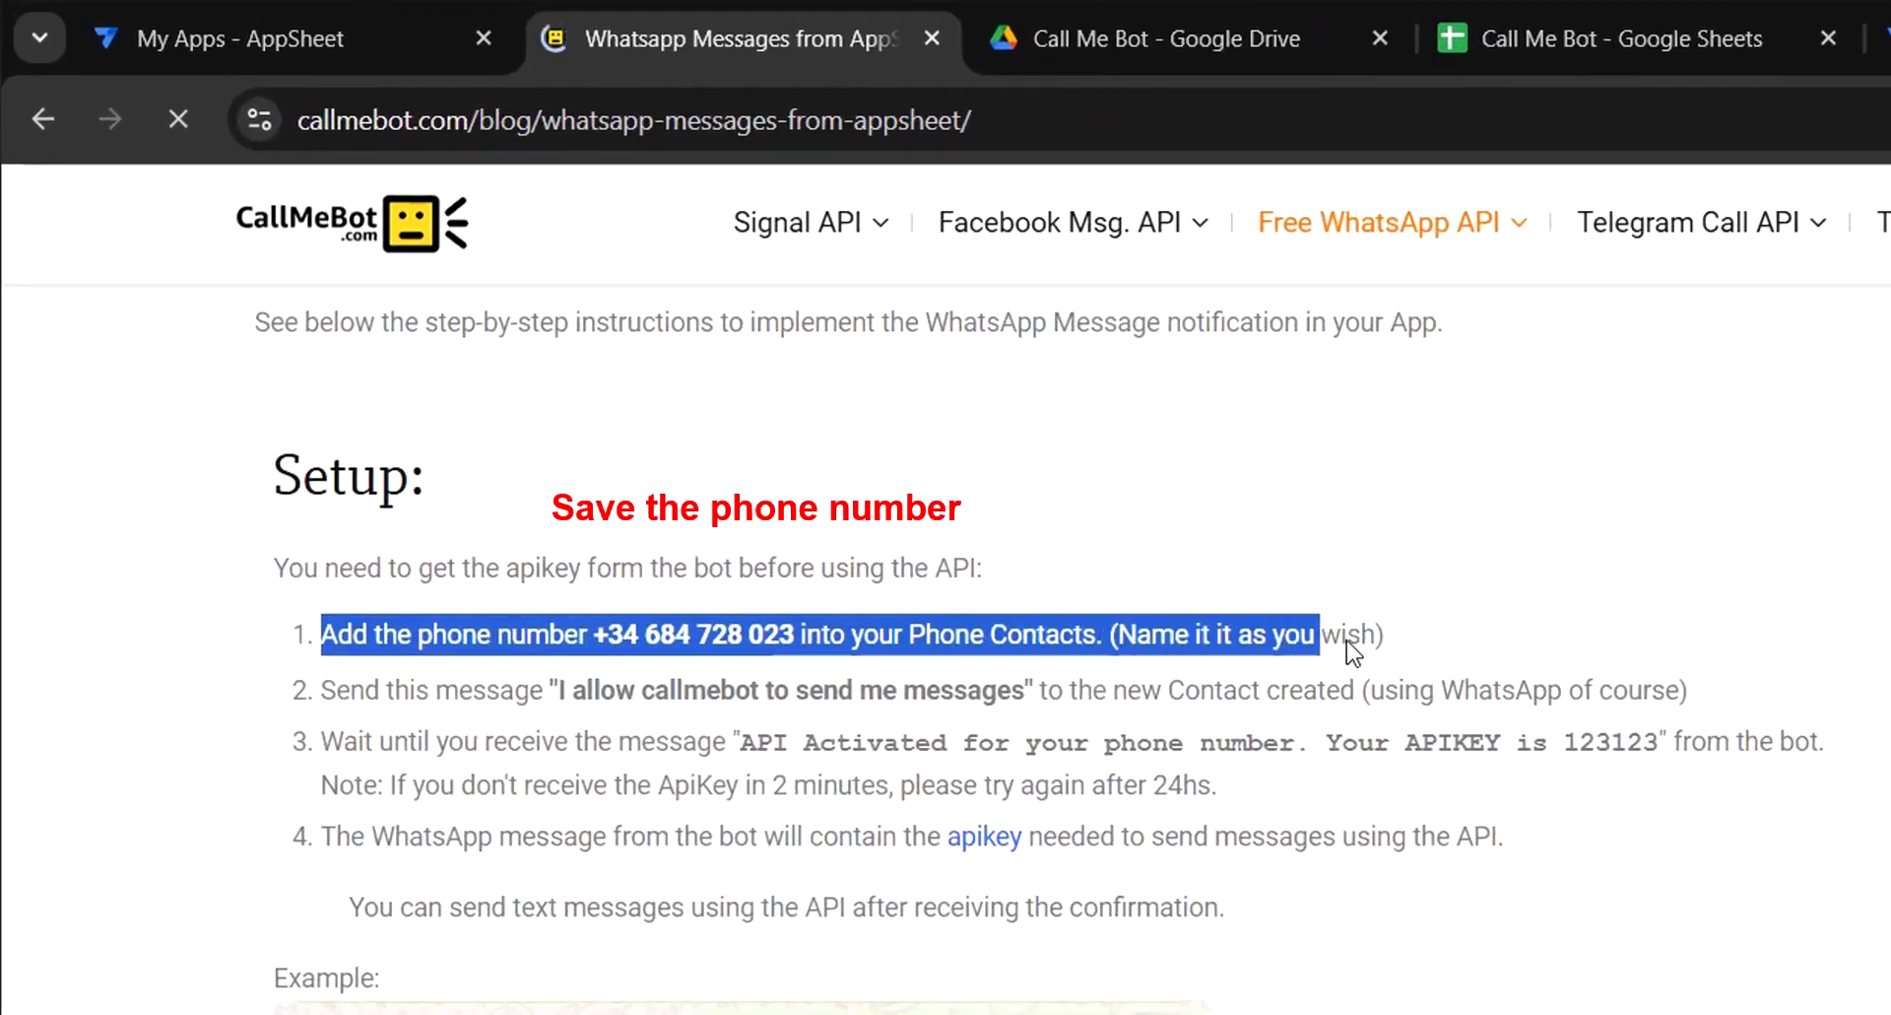
{"action": "left_click_drag", "start_coordinate": [1345, 641], "coordinate": [1389, 638]}
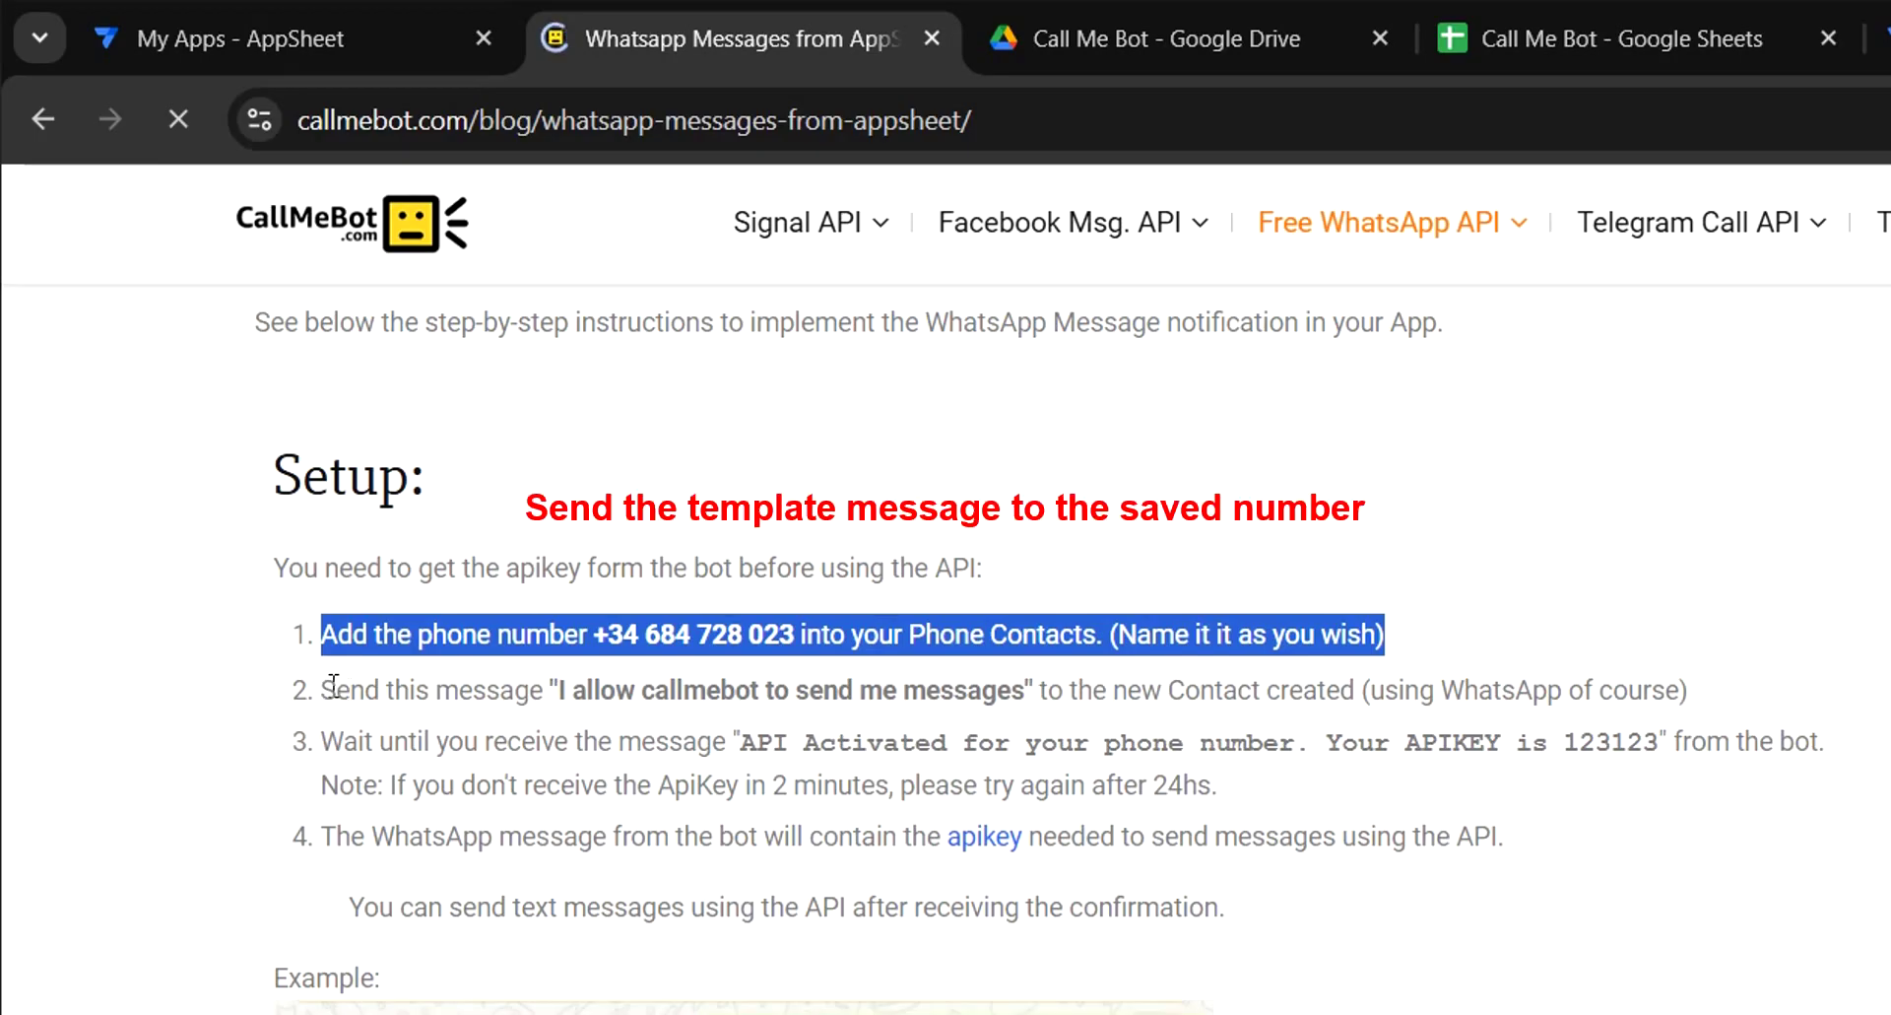
{"action": "mouse_move", "coordinate": [329, 689]}
{"action": "left_mouse_down"}
{"action": "mouse_move", "coordinate": [952, 666]}
{"action": "mouse_move", "coordinate": [1688, 690]}
{"action": "left_mouse_up"}
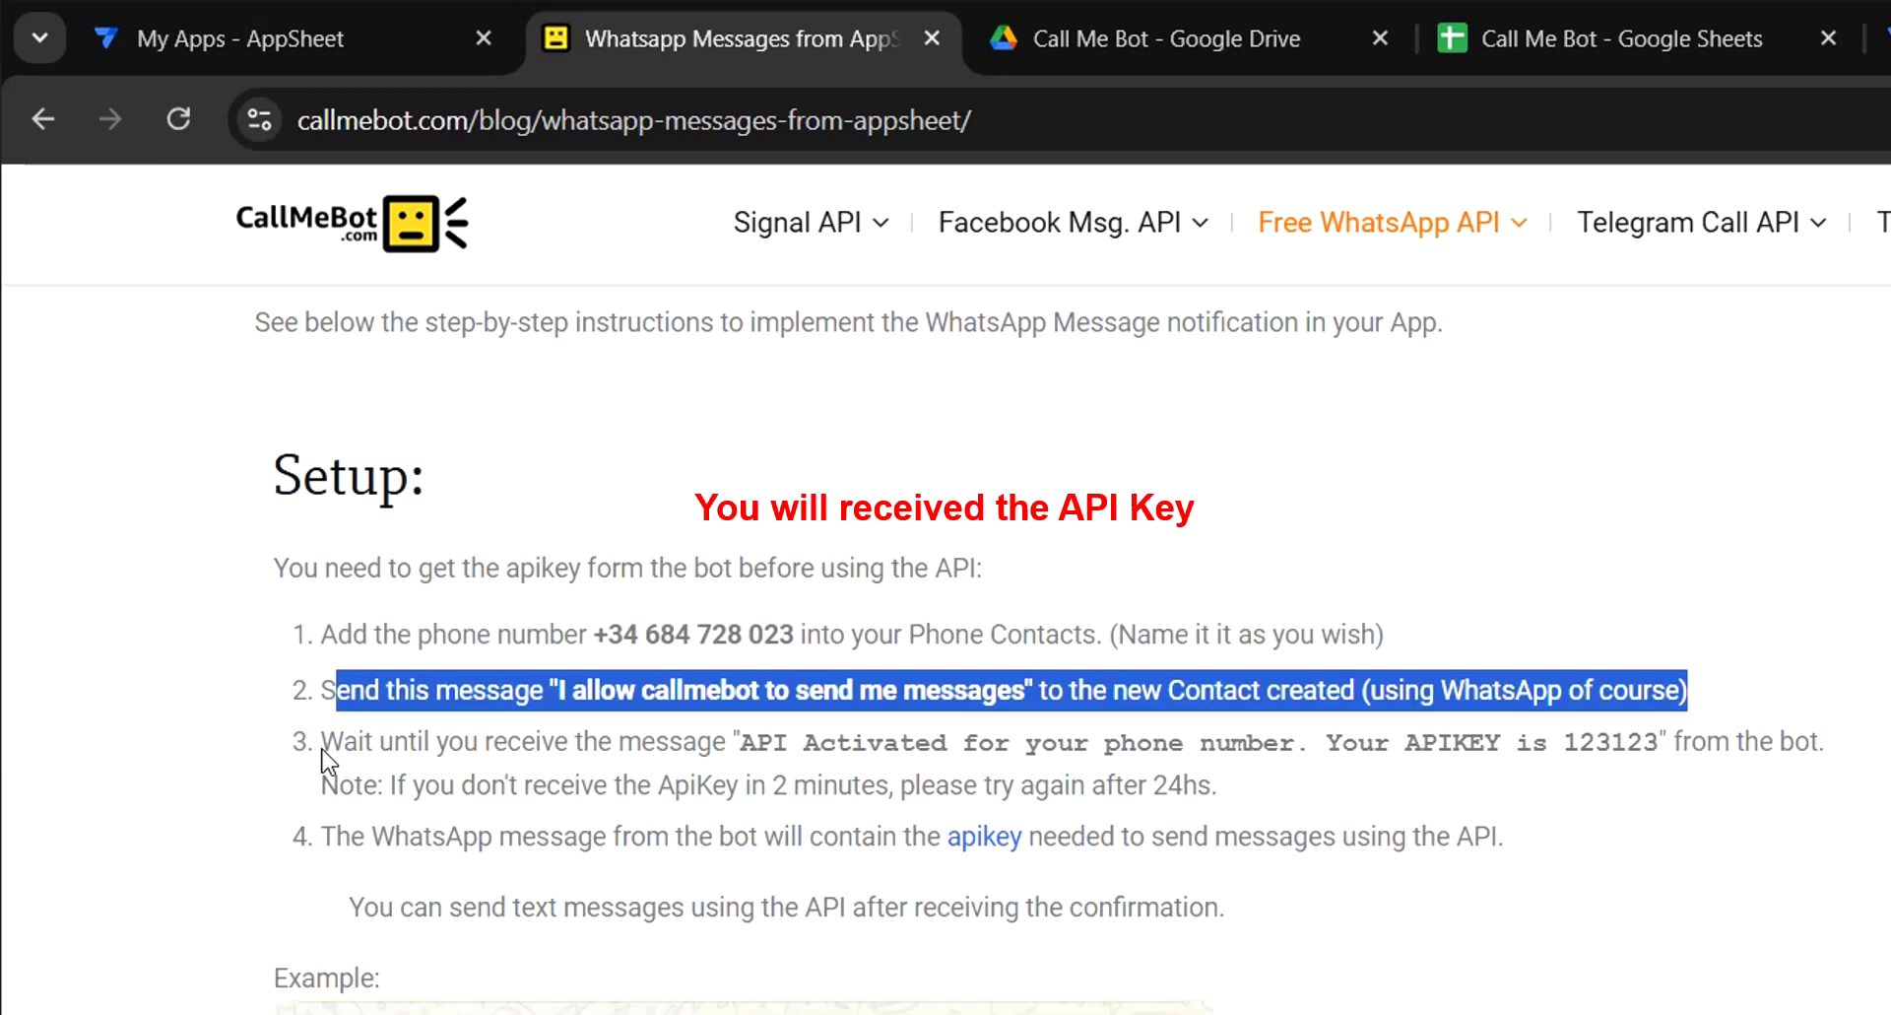
{"action": "mouse_move", "coordinate": [321, 741]}
{"action": "left_mouse_down"}
{"action": "mouse_move", "coordinate": [962, 781]}
{"action": "mouse_move", "coordinate": [1813, 729]}
{"action": "left_mouse_up"}
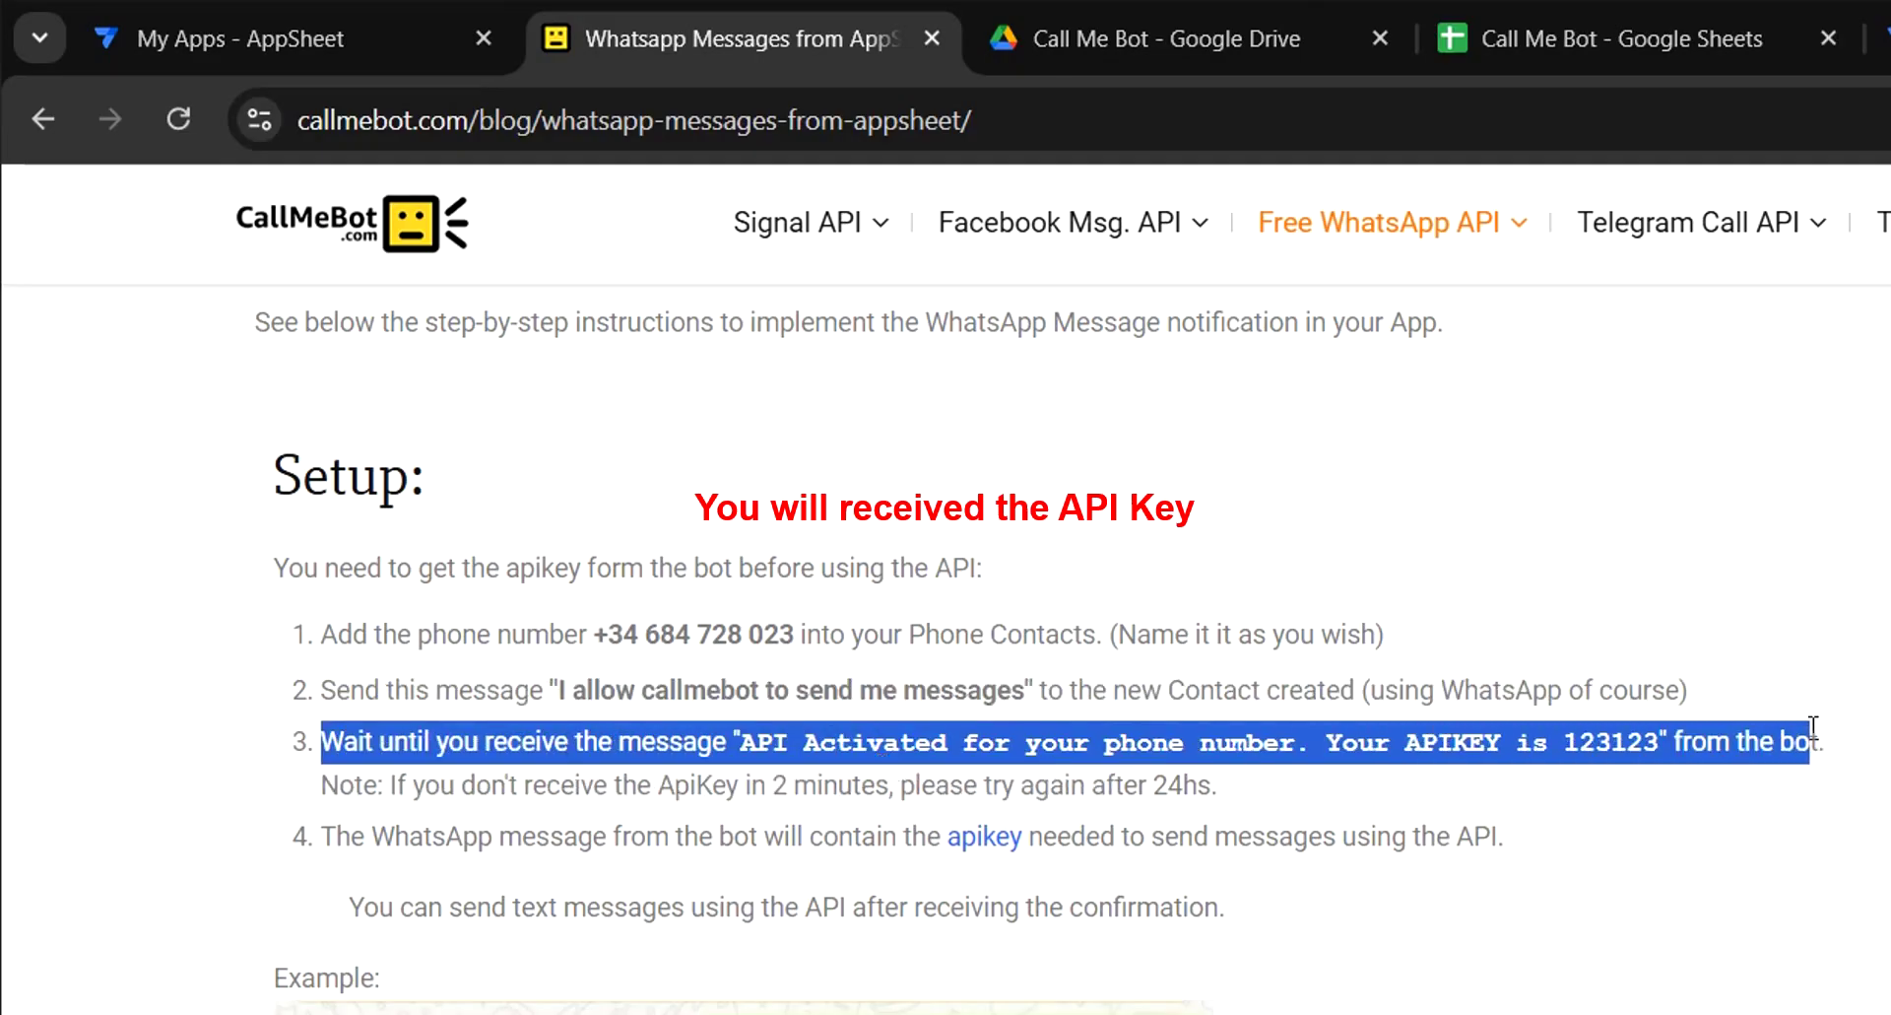
{"action": "left_click_drag", "start_coordinate": [333, 837], "coordinate": [1475, 828]}
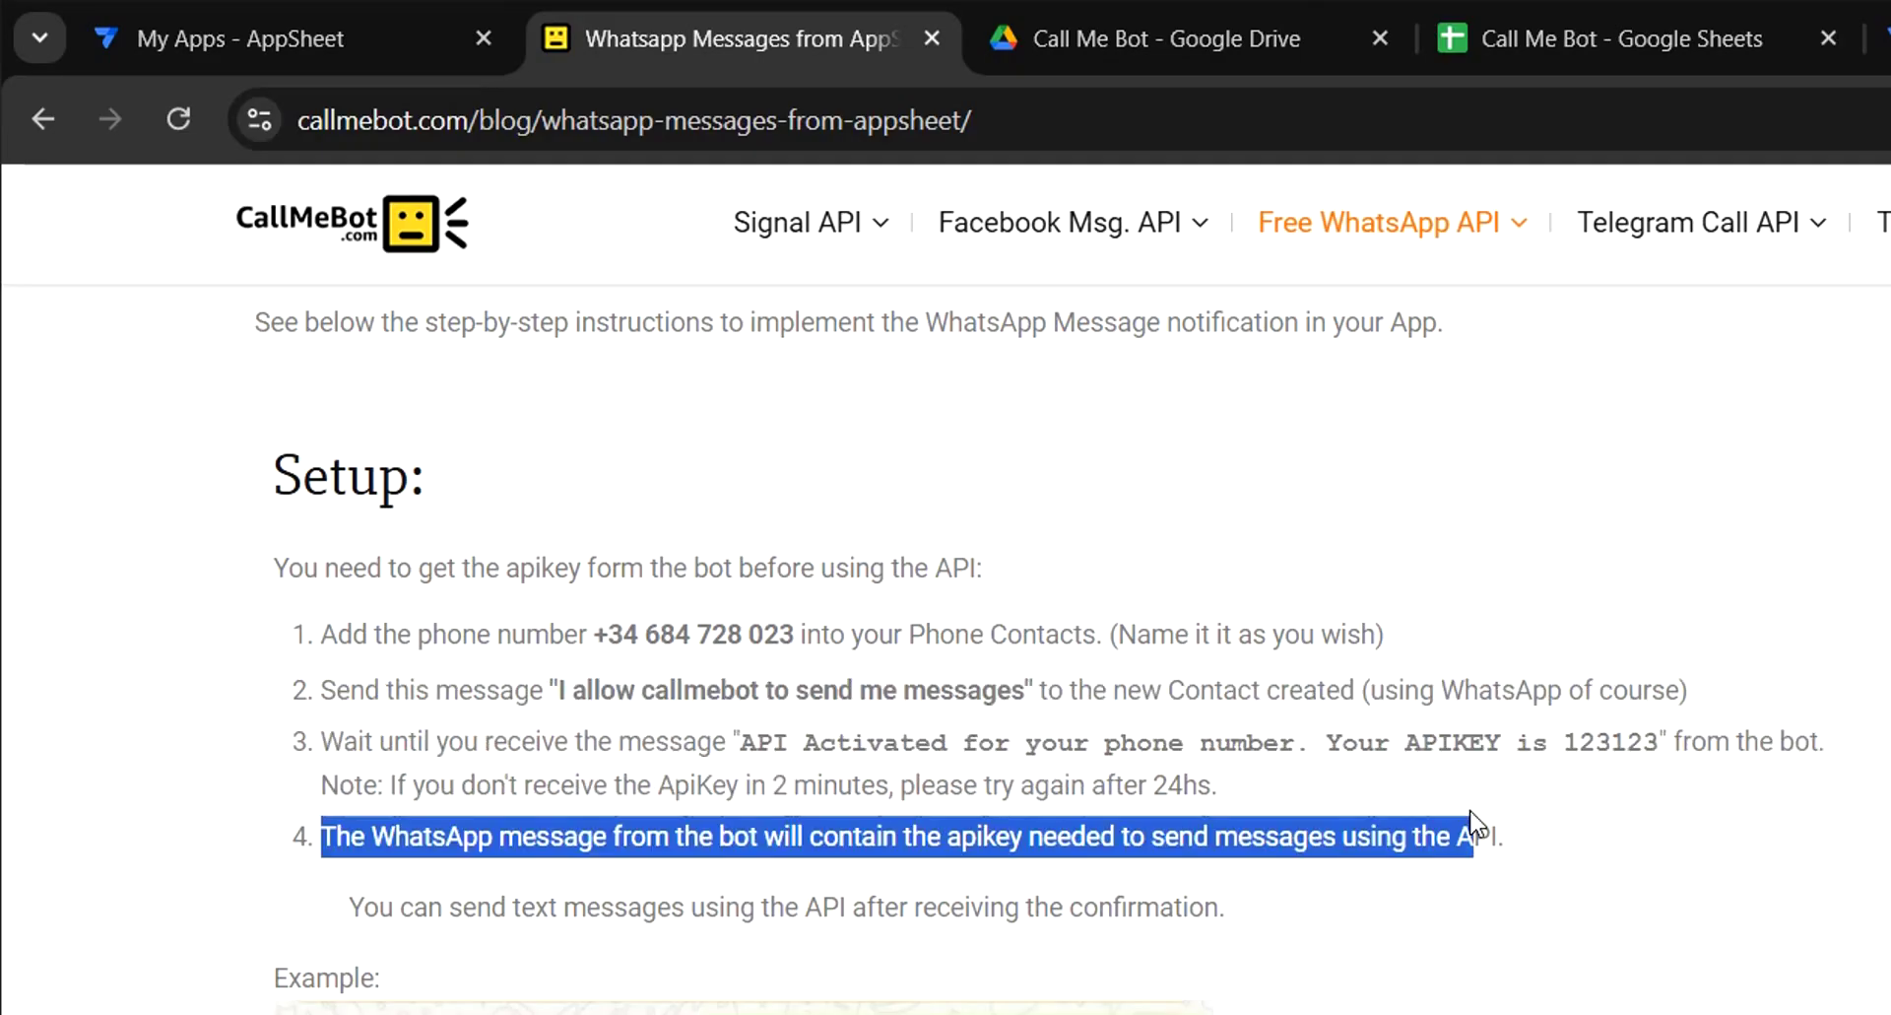
{"action": "scroll", "coordinate": [579, 948], "scroll_direction": "down", "scroll_amount": 3}
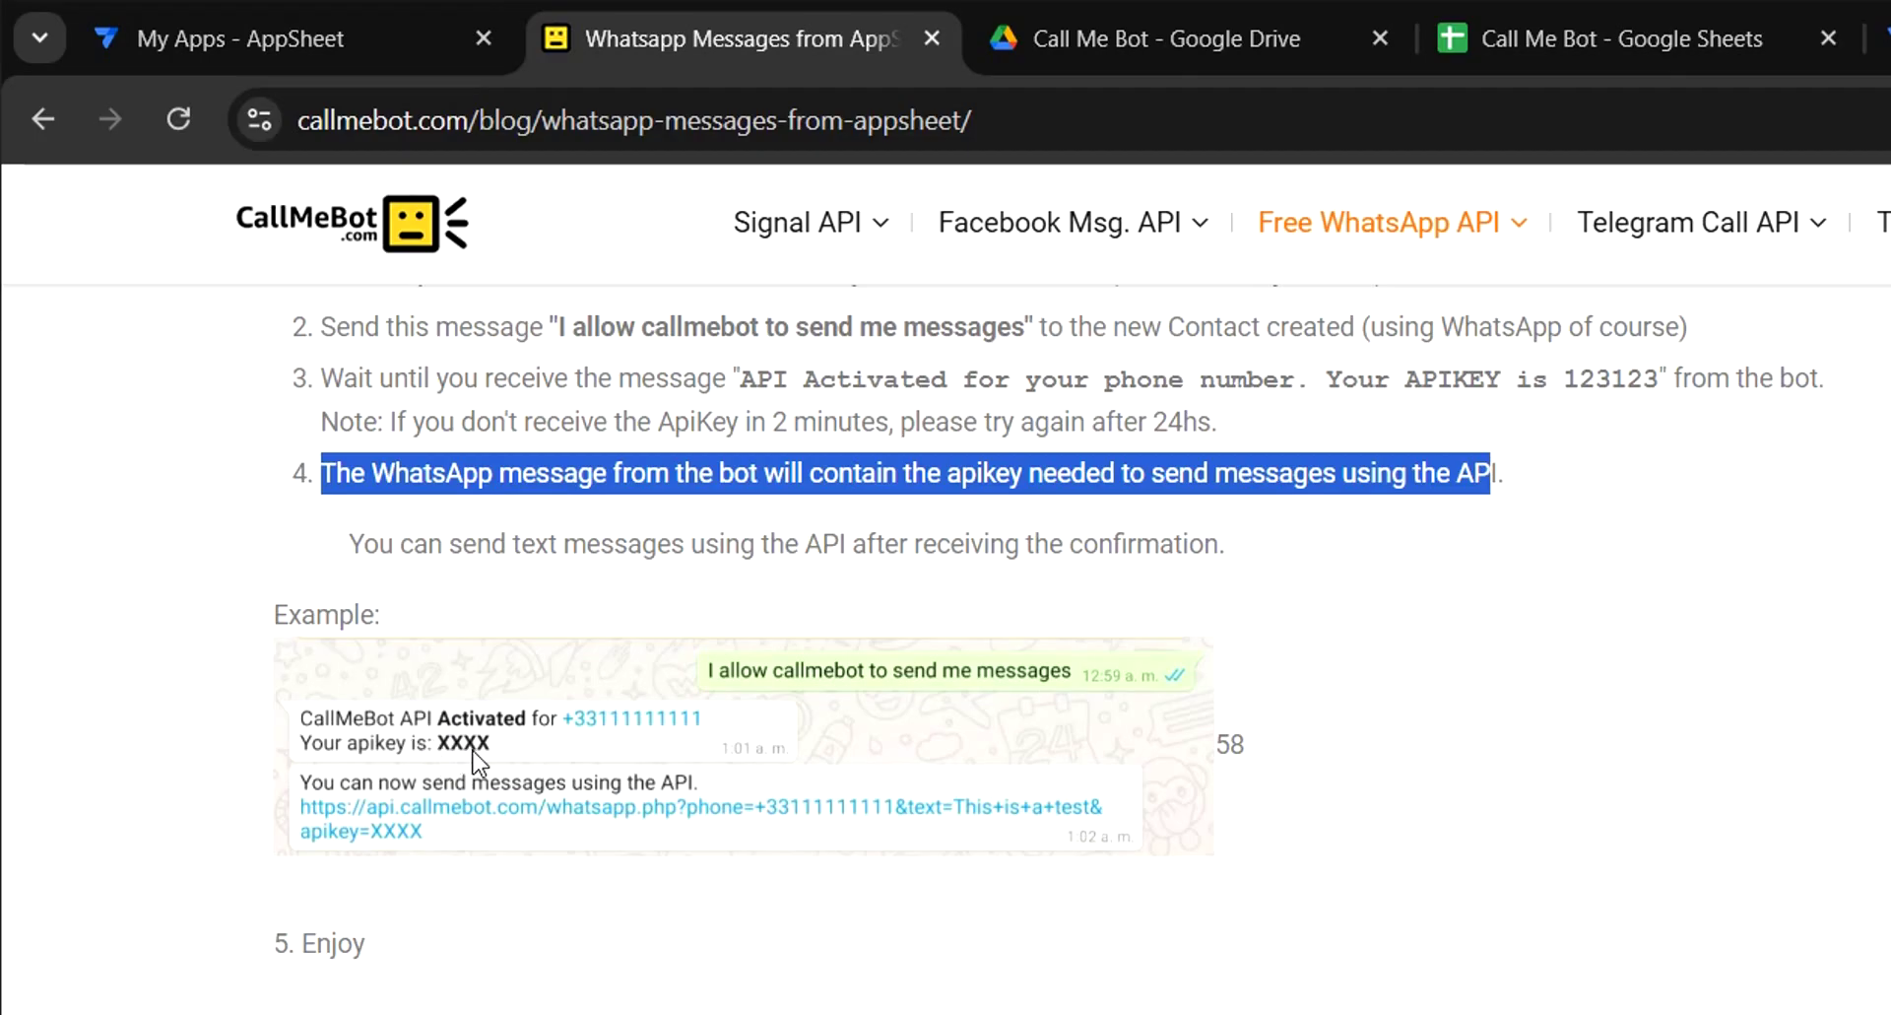
{"action": "scroll", "coordinate": [325, 906], "scroll_direction": "down", "scroll_amount": 3}
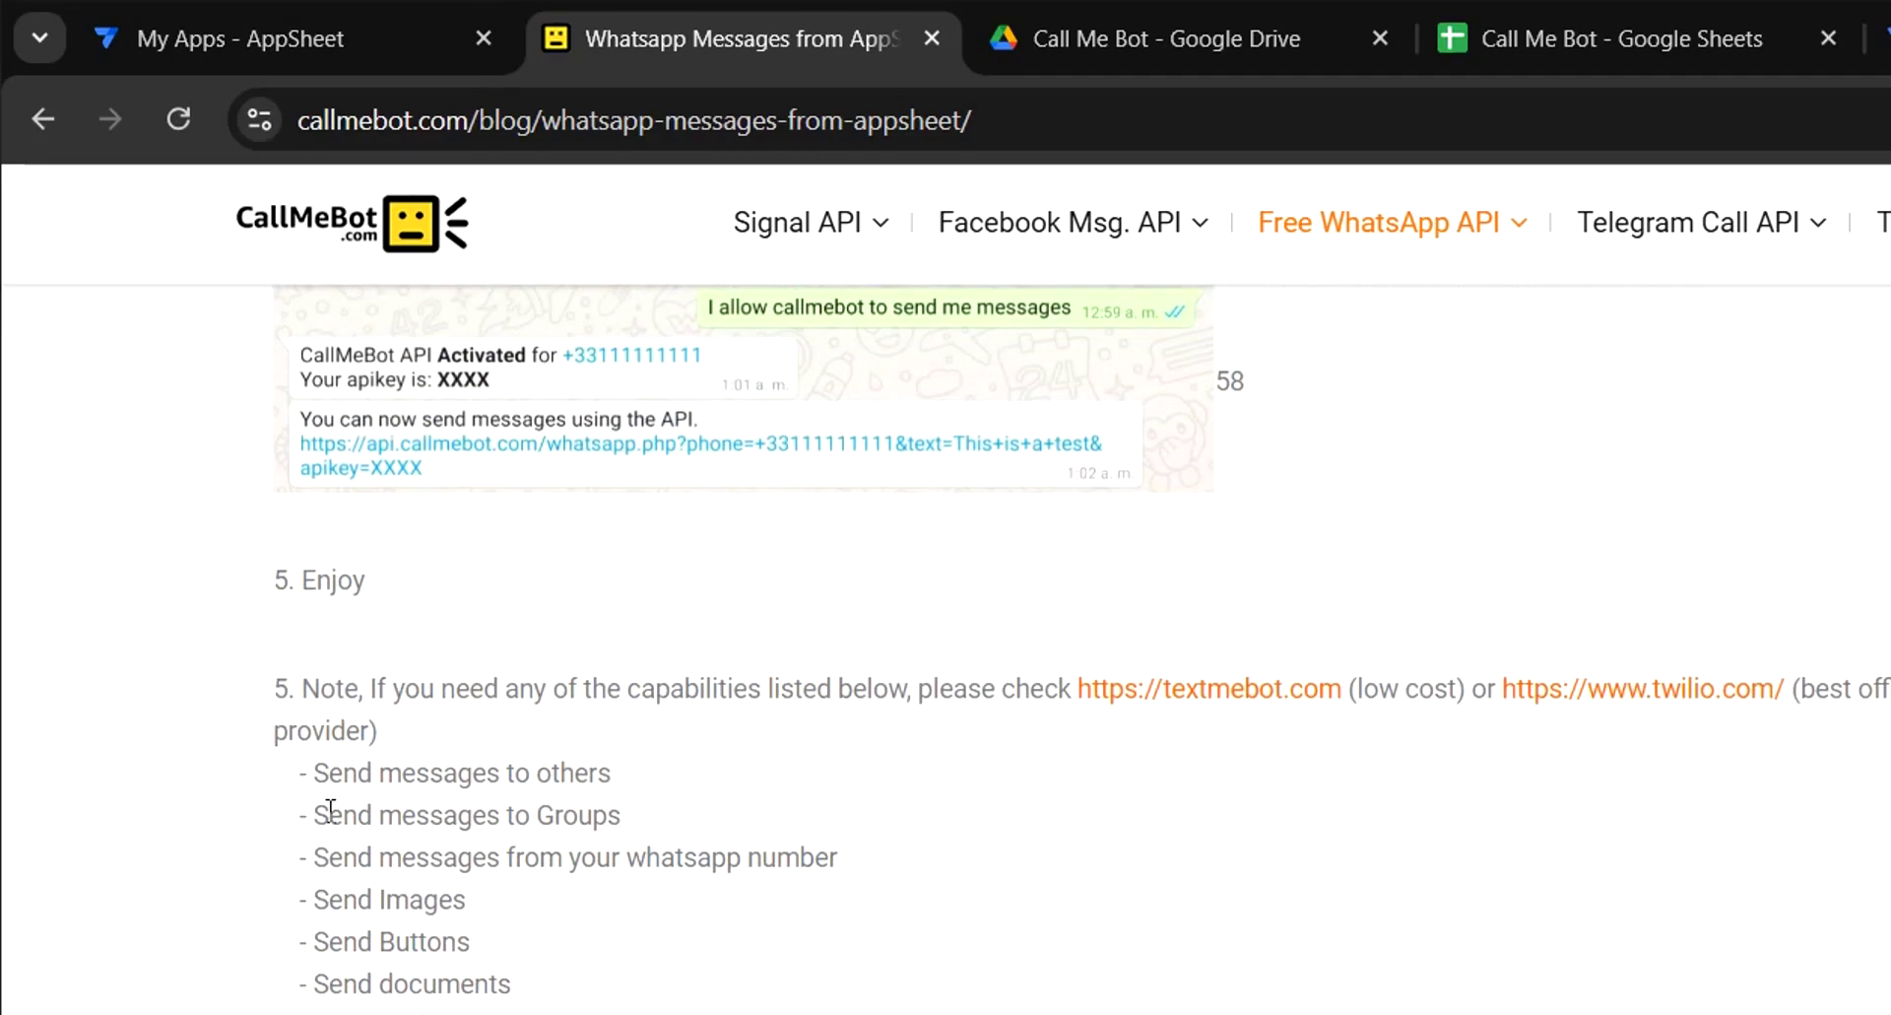
Highlight the example webhook URL, Post verb, and the phone_number and your_apikey placeholders.
{"action": "scroll", "coordinate": [331, 810], "scroll_direction": "down", "scroll_amount": 3}
{"action": "scroll", "coordinate": [331, 810], "scroll_direction": "down", "scroll_amount": 3}
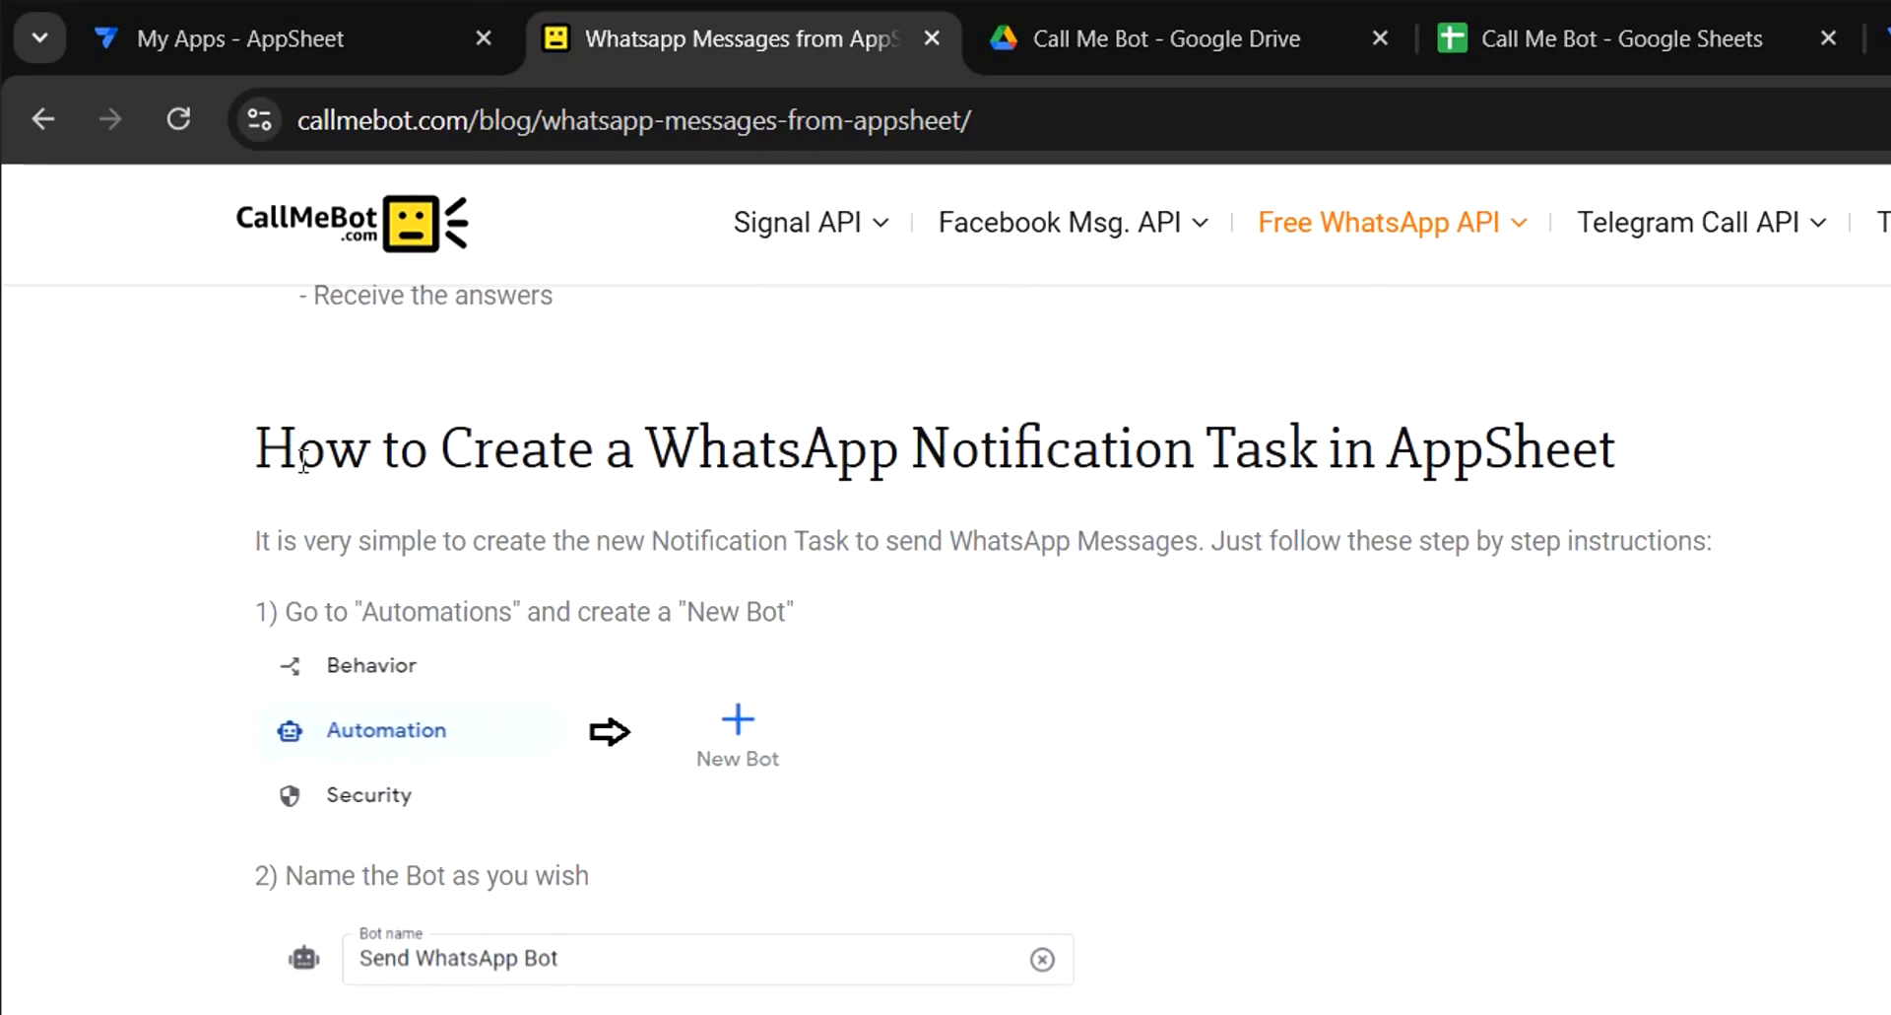
{"action": "left_click_drag", "start_coordinate": [286, 461], "coordinate": [1635, 490]}
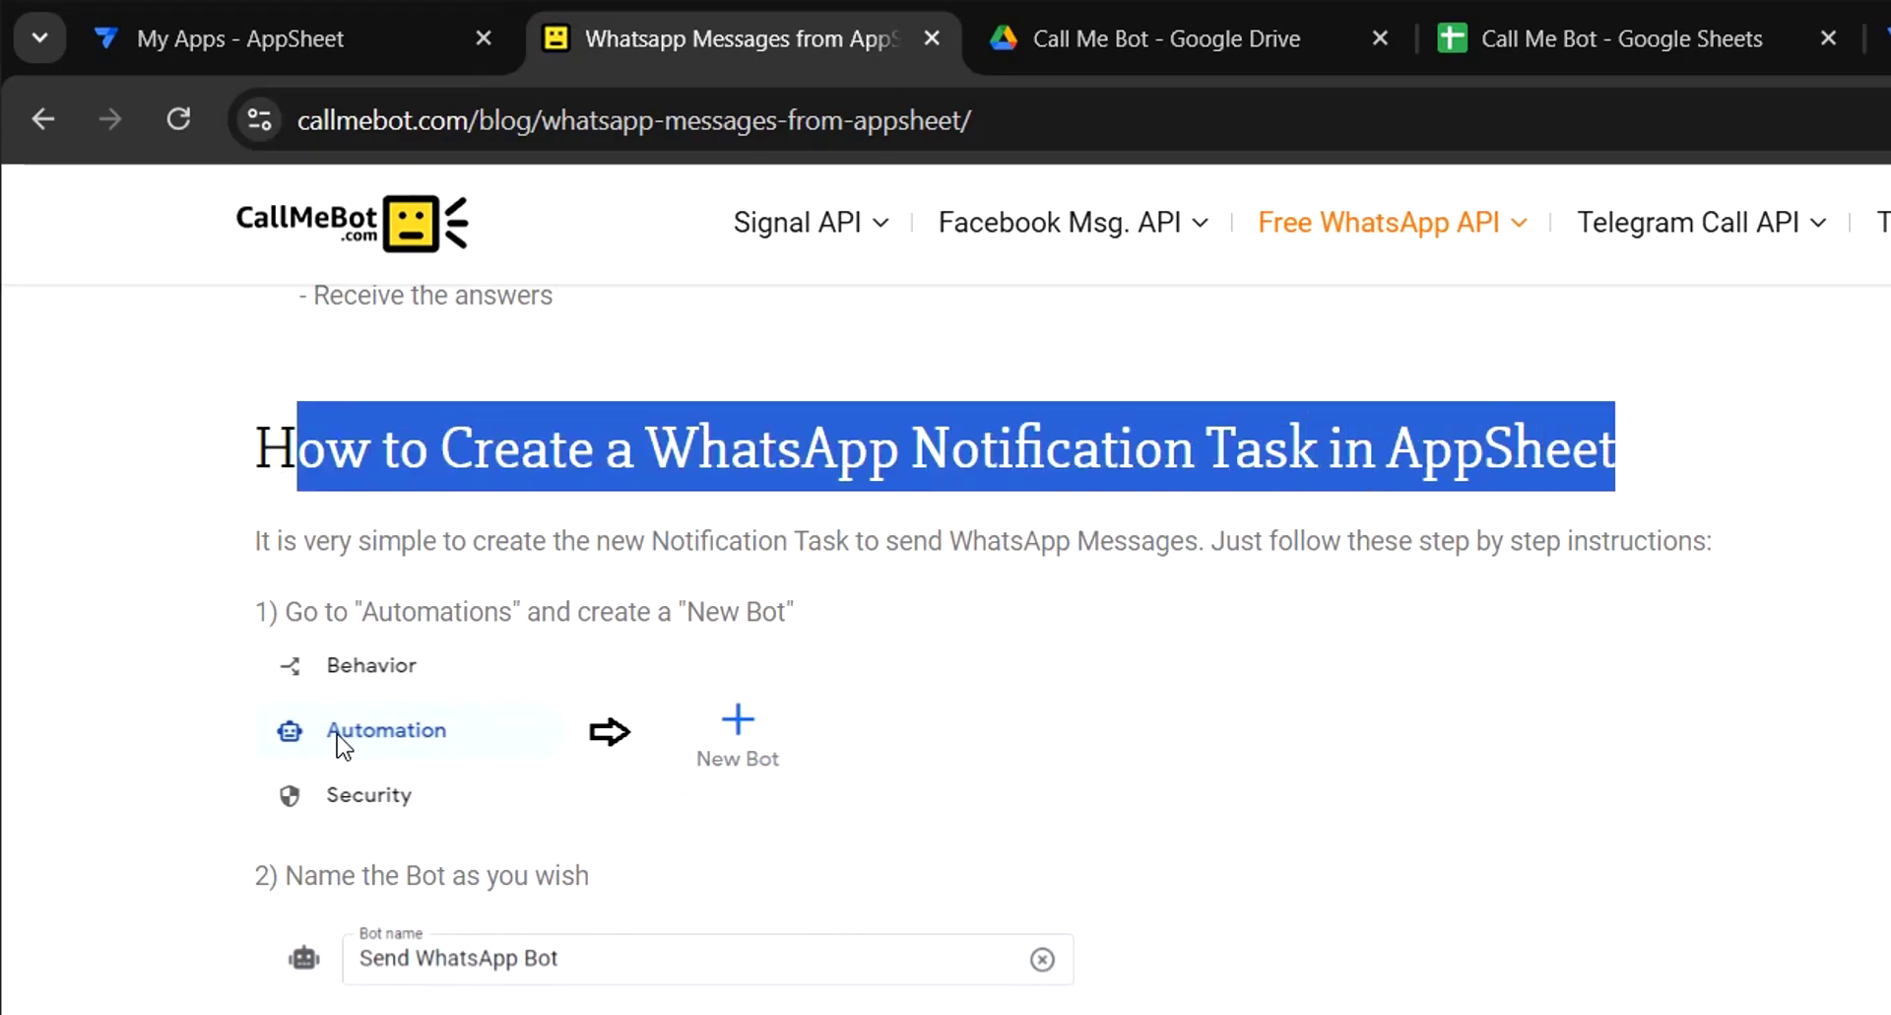
{"action": "scroll", "coordinate": [569, 936], "scroll_direction": "down", "scroll_amount": 6}
{"action": "scroll", "coordinate": [571, 938], "scroll_direction": "down", "scroll_amount": 4}
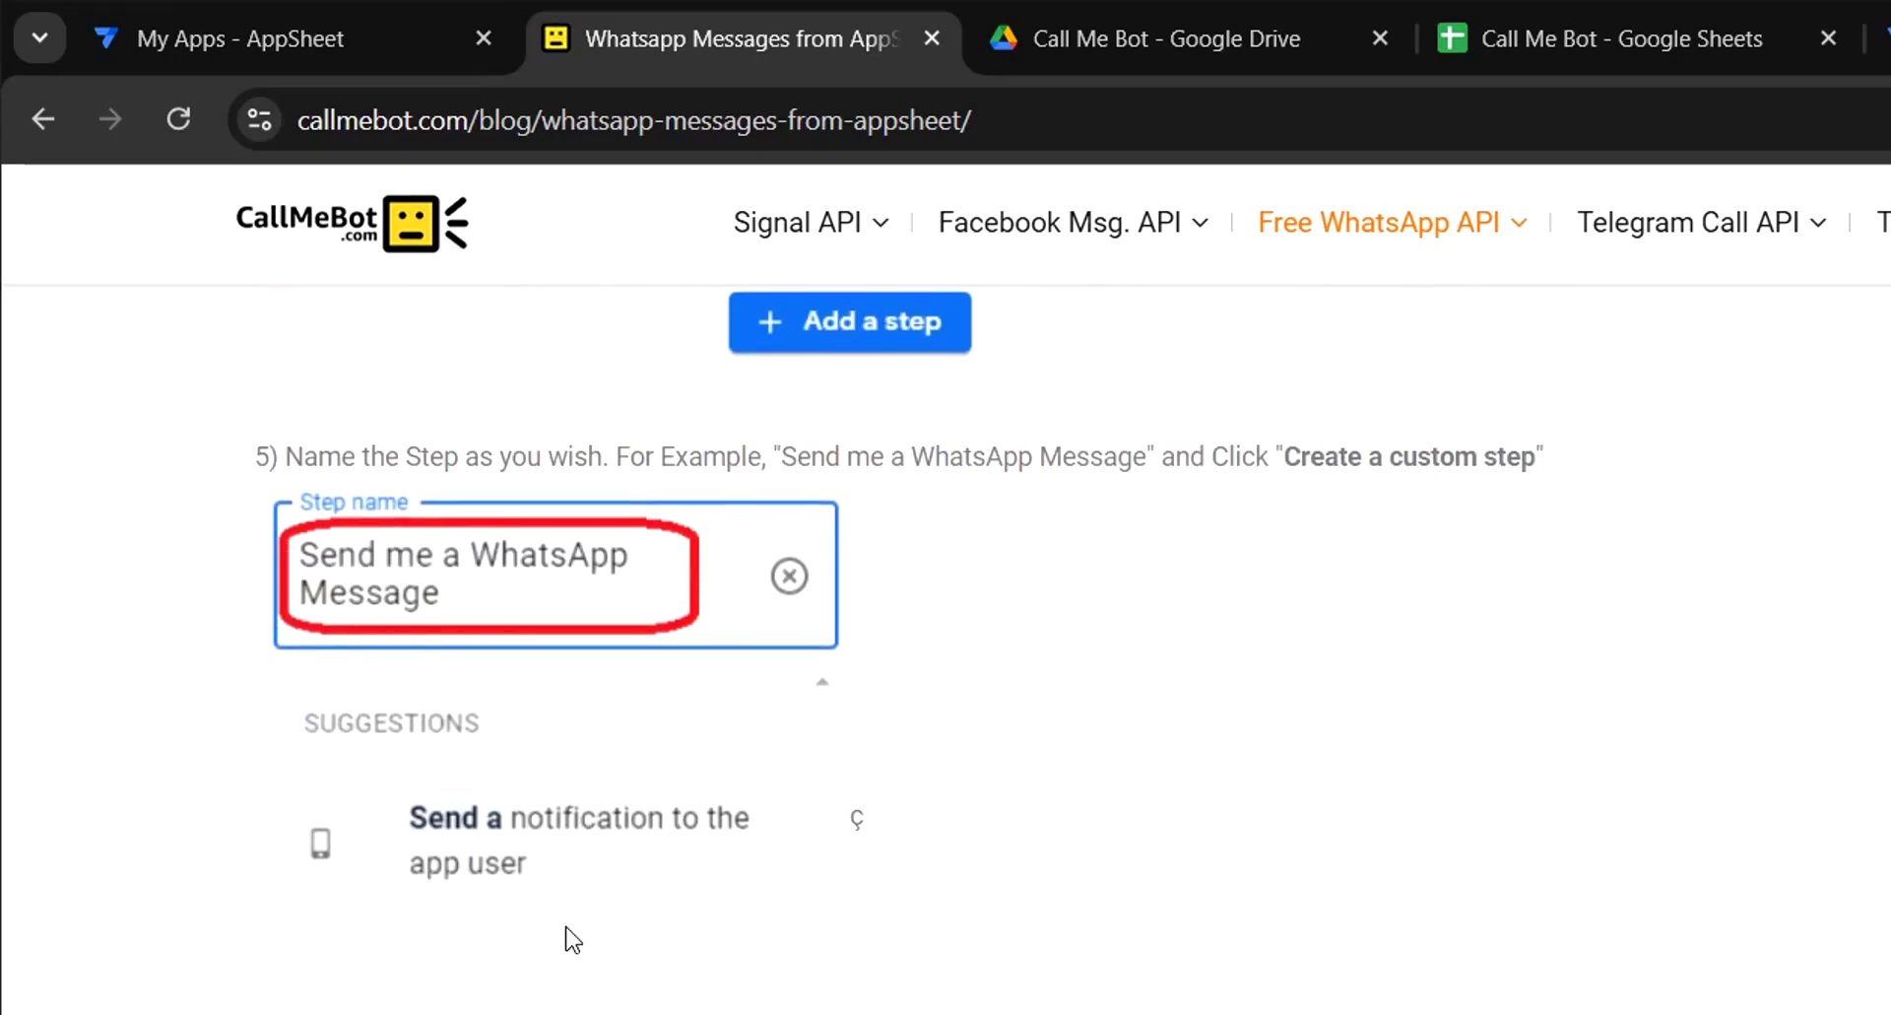
{"action": "scroll", "coordinate": [557, 841], "scroll_direction": "down", "scroll_amount": 3}
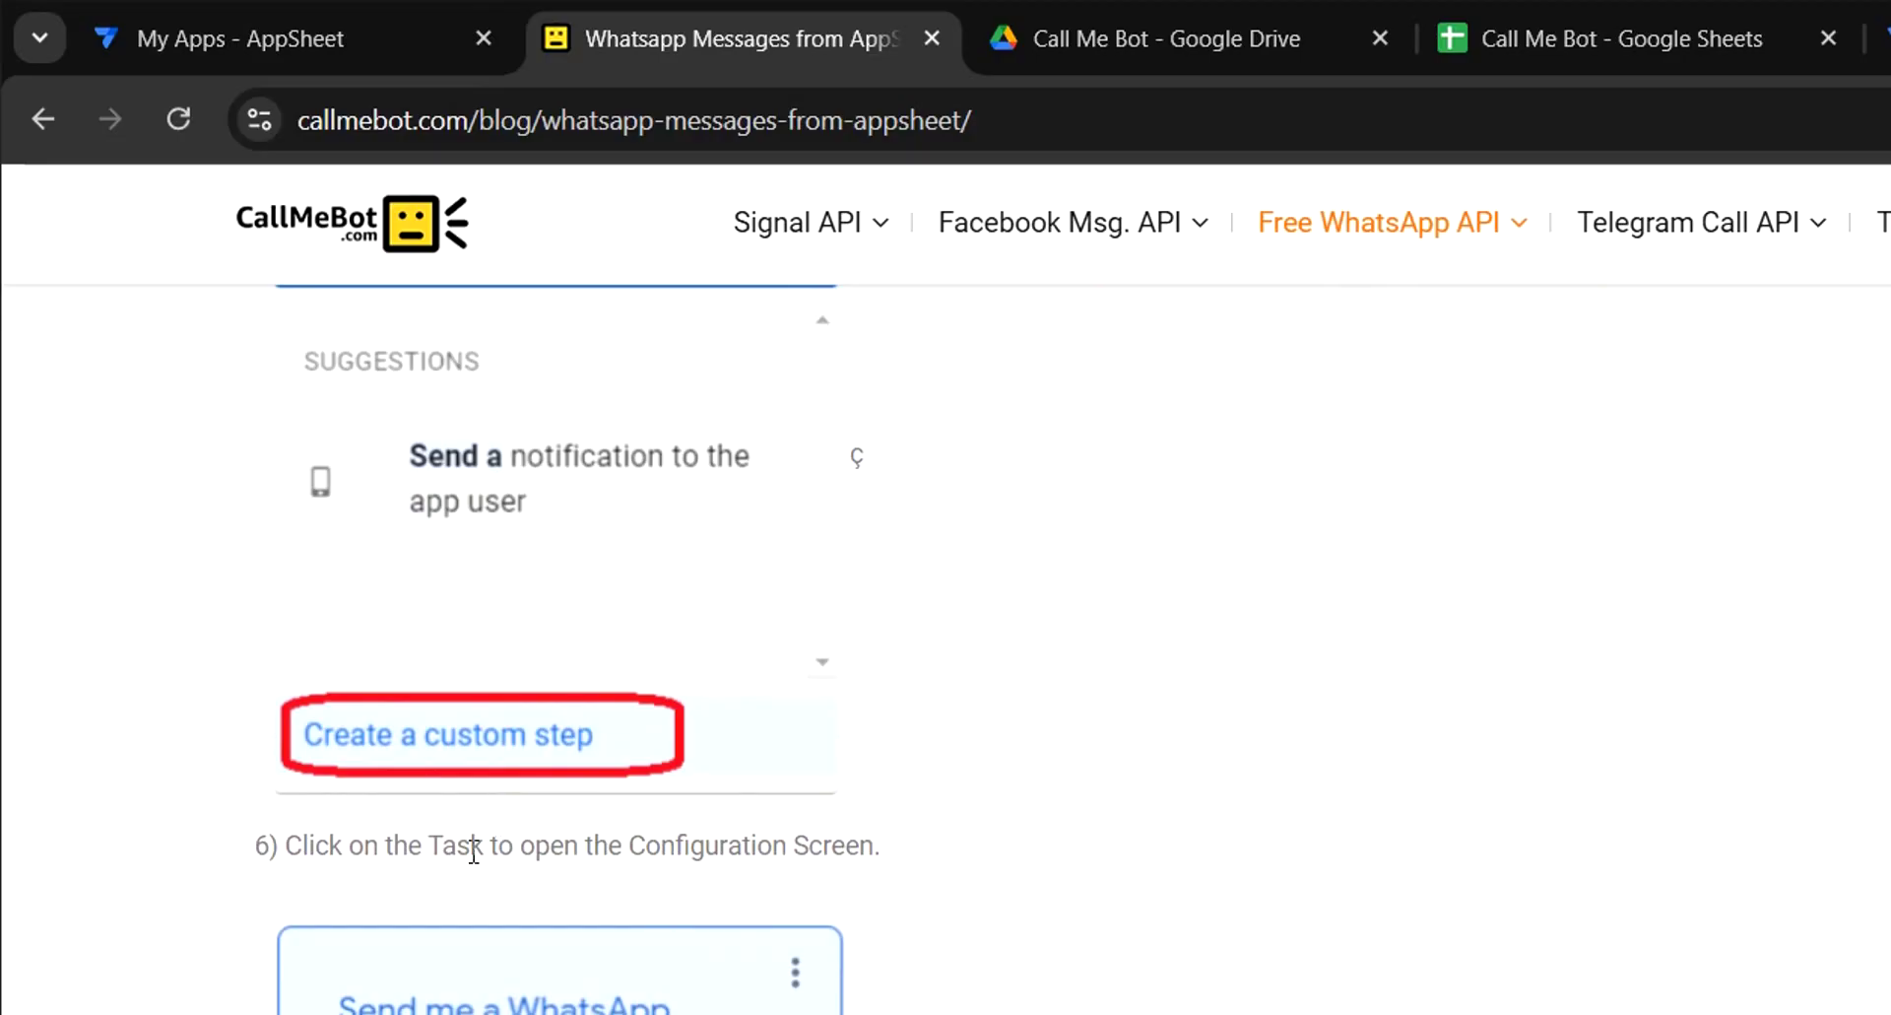
{"action": "scroll", "coordinate": [474, 852], "scroll_direction": "down", "scroll_amount": 7}
{"action": "scroll", "coordinate": [471, 854], "scroll_direction": "down", "scroll_amount": 3}
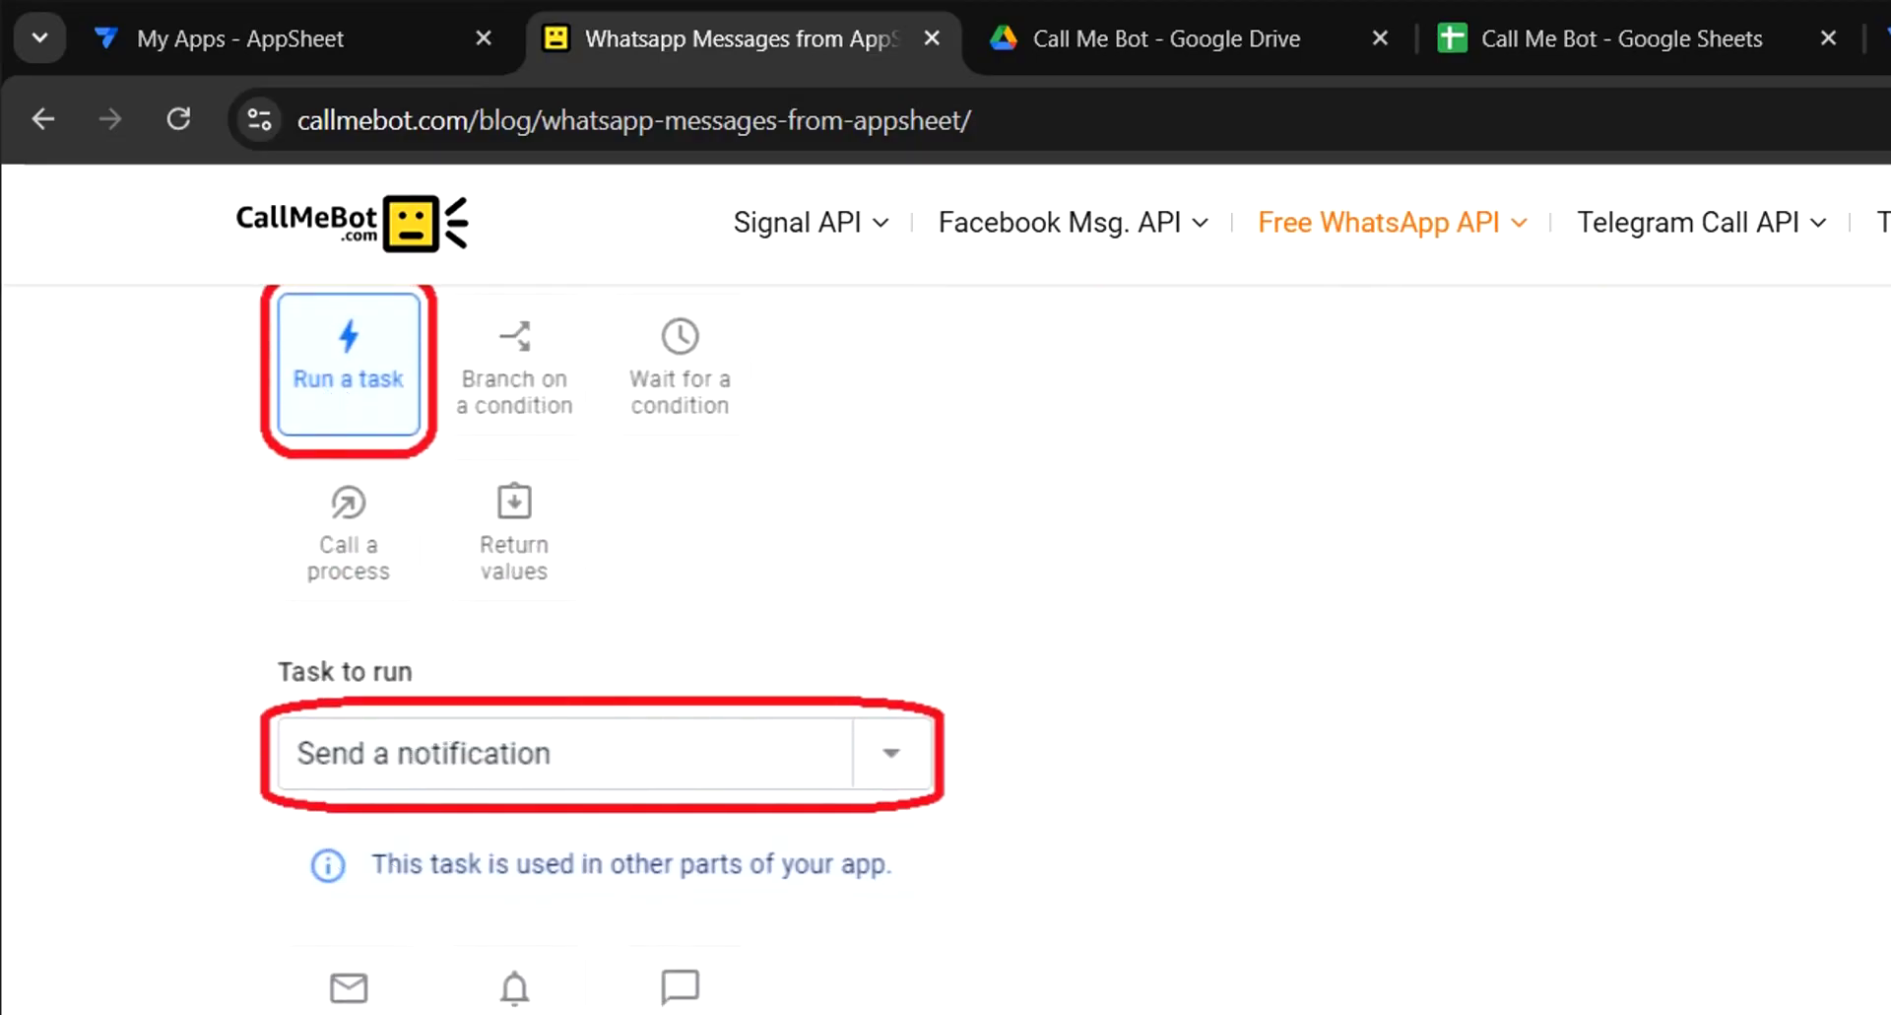
{"action": "scroll", "coordinate": [375, 705], "scroll_direction": "down", "scroll_amount": 5}
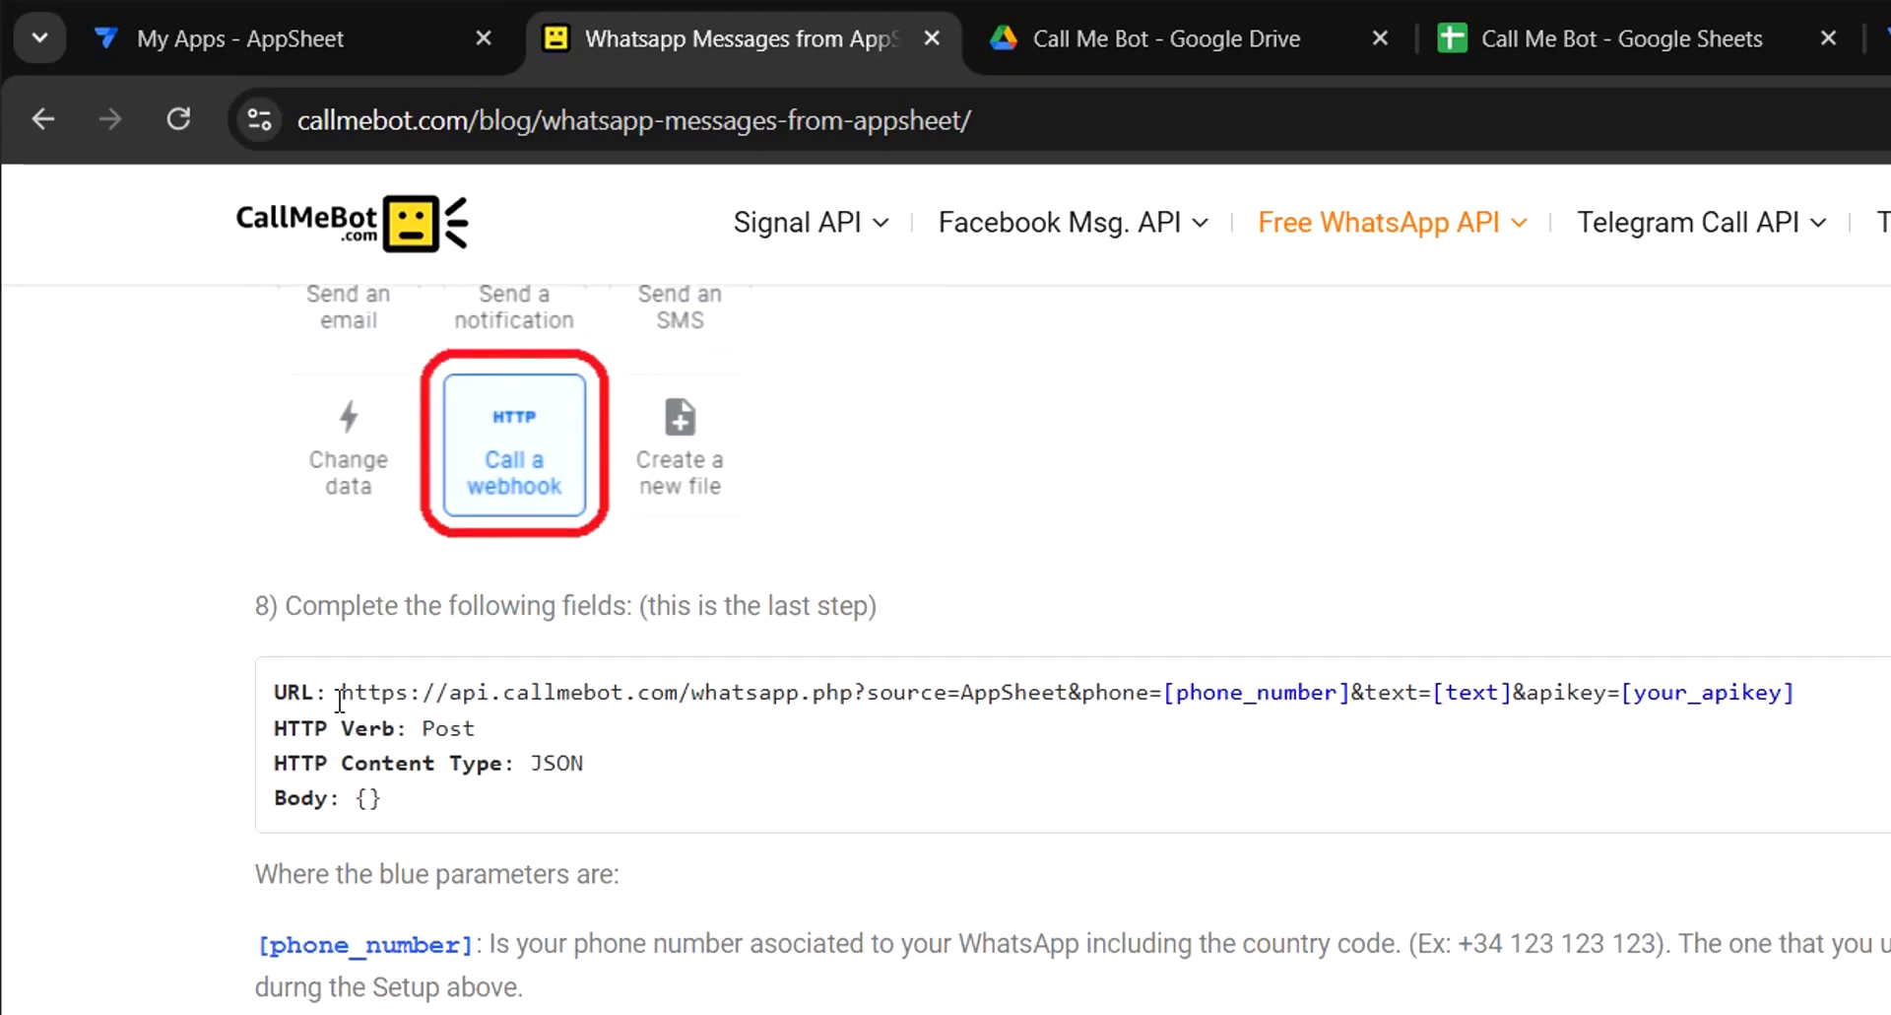
{"action": "left_click_drag", "start_coordinate": [338, 691], "coordinate": [1739, 748]}
{"action": "left_click", "coordinate": [1398, 772]}
{"action": "left_click_drag", "start_coordinate": [1164, 692], "coordinate": [1499, 691]}
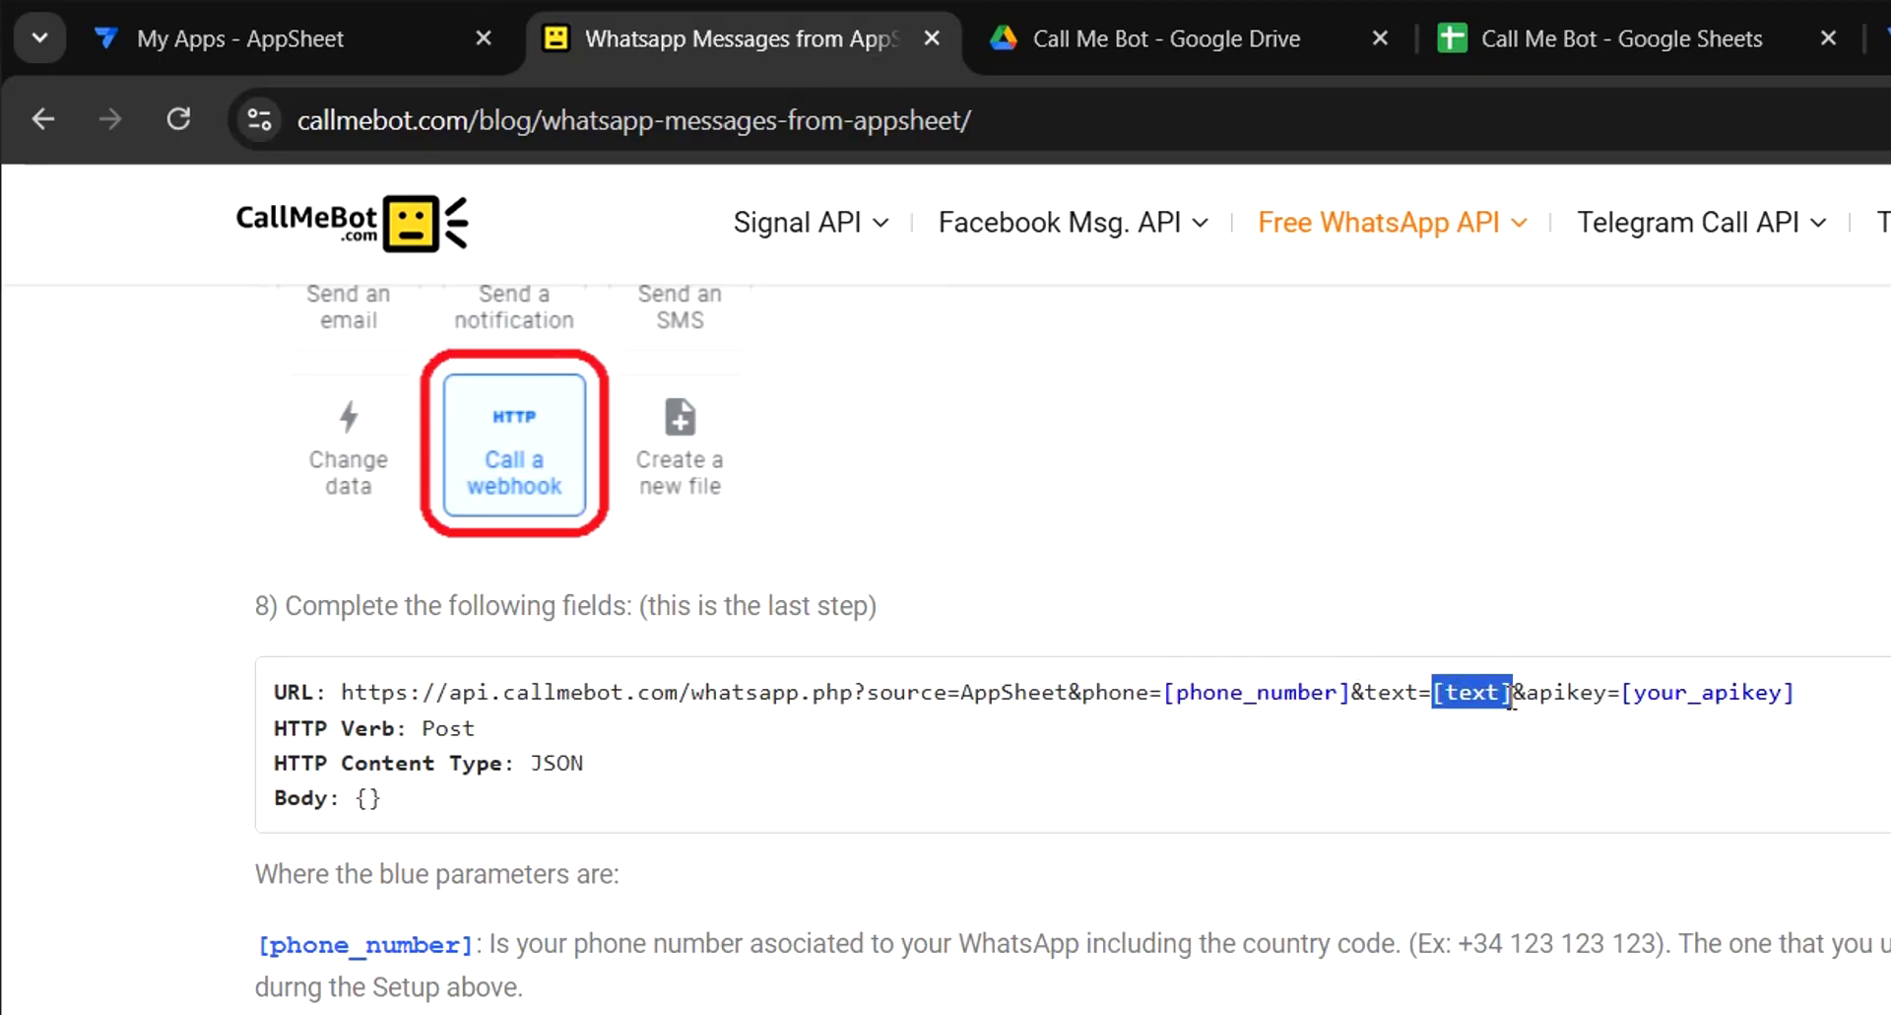
{"action": "left_click_drag", "start_coordinate": [1621, 692], "coordinate": [1795, 692]}
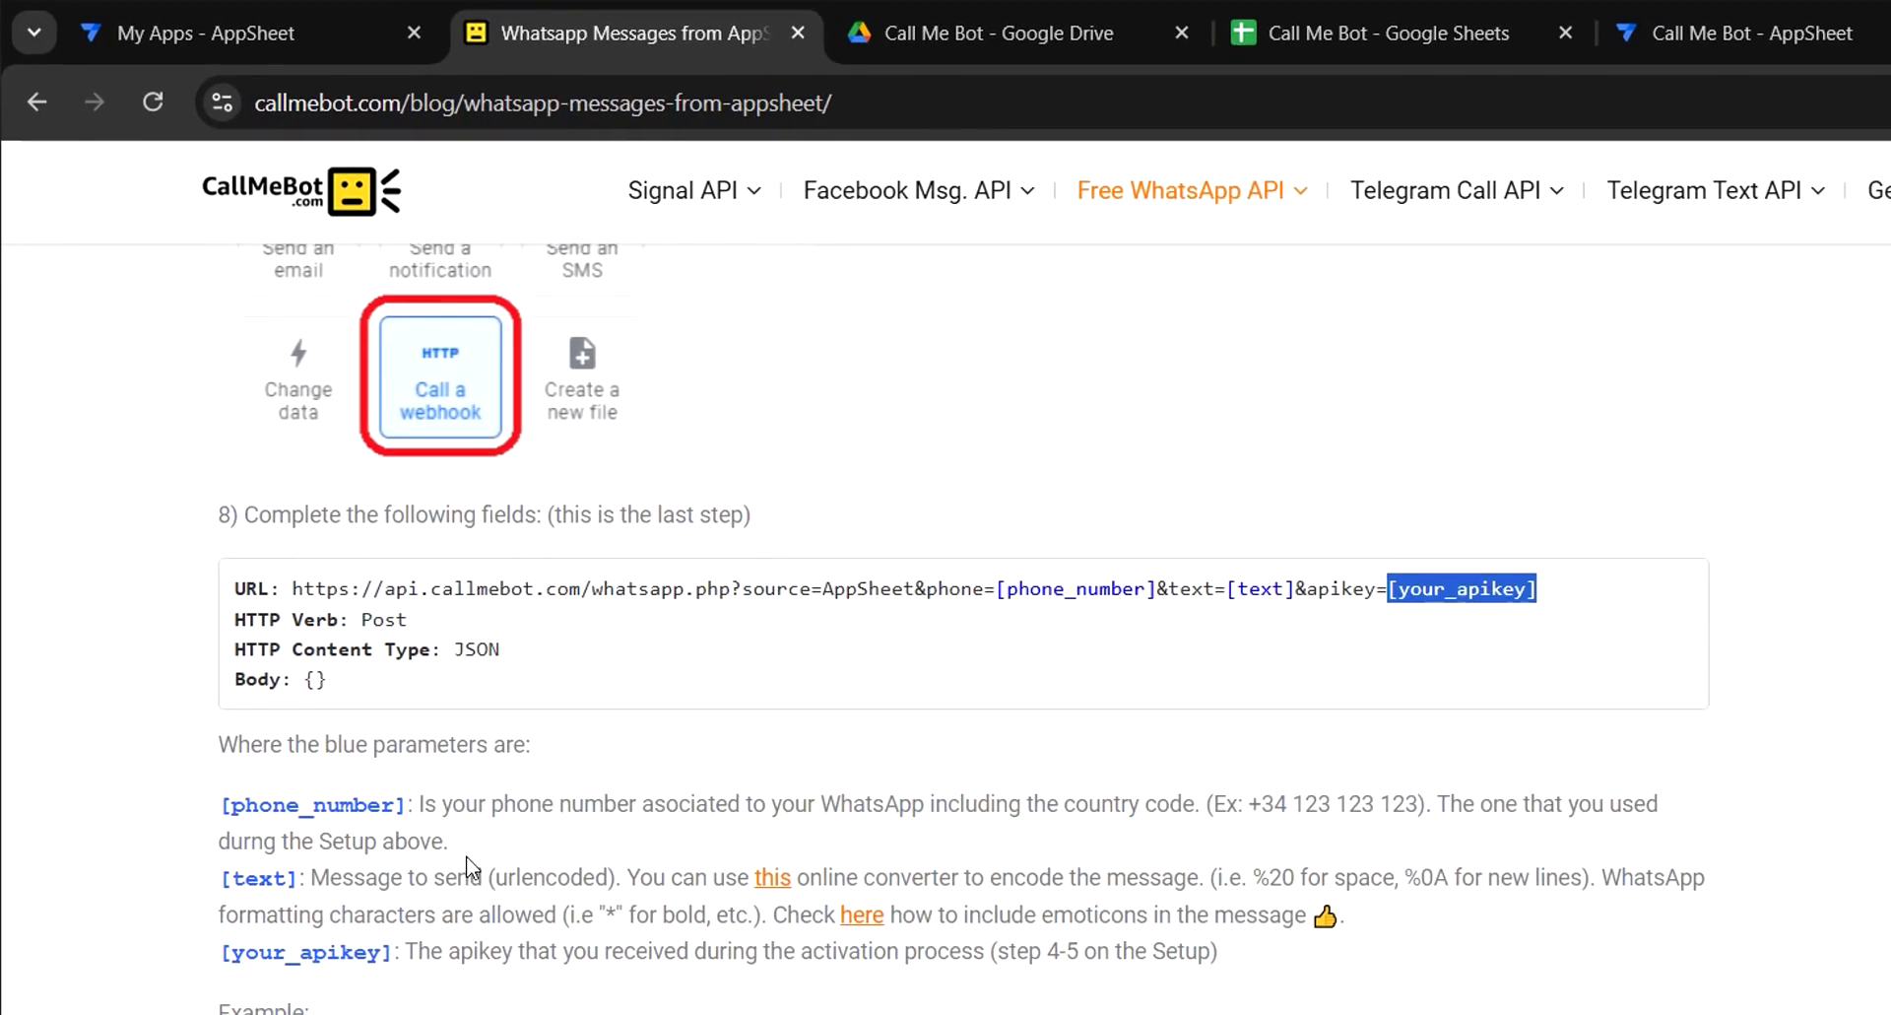
Highlight the +34 country code example and the text parameter's URL-encoding rules.
{"action": "scroll", "coordinate": [767, 645], "scroll_direction": "down", "scroll_amount": 3}
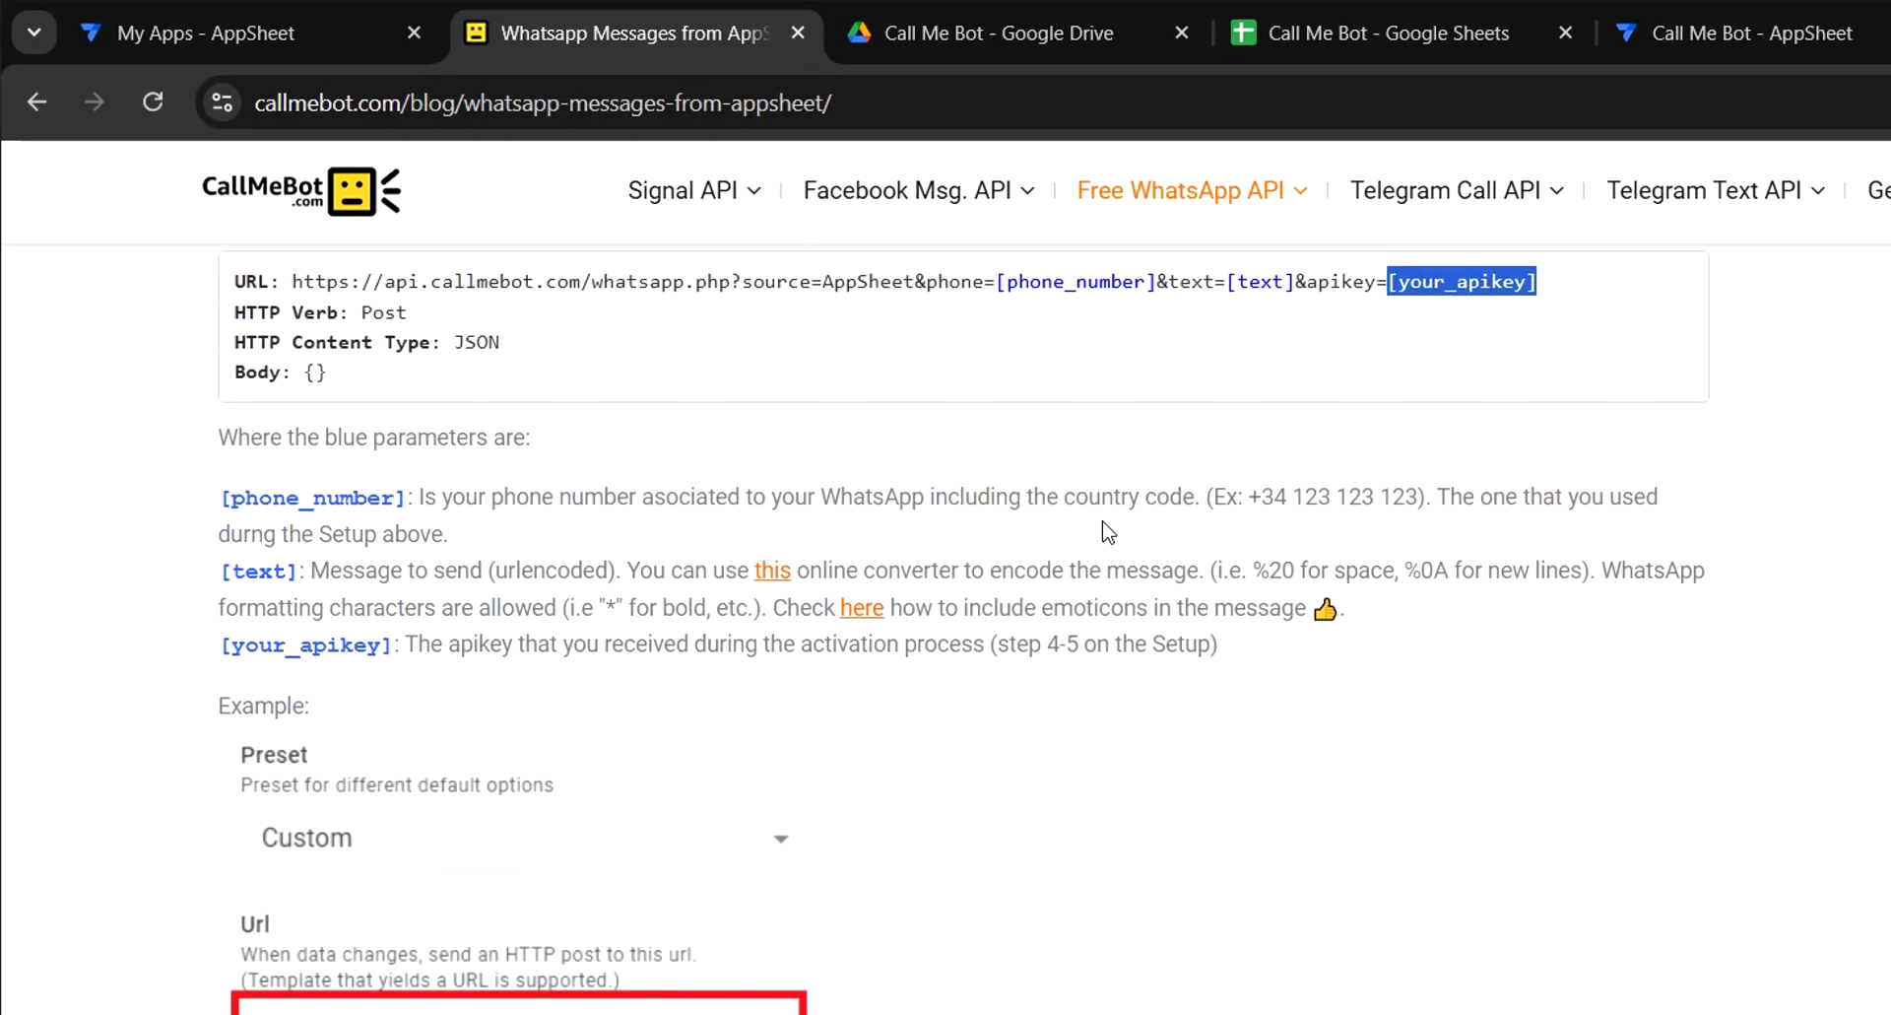
{"action": "left_click_drag", "start_coordinate": [1066, 497], "coordinate": [1286, 499]}
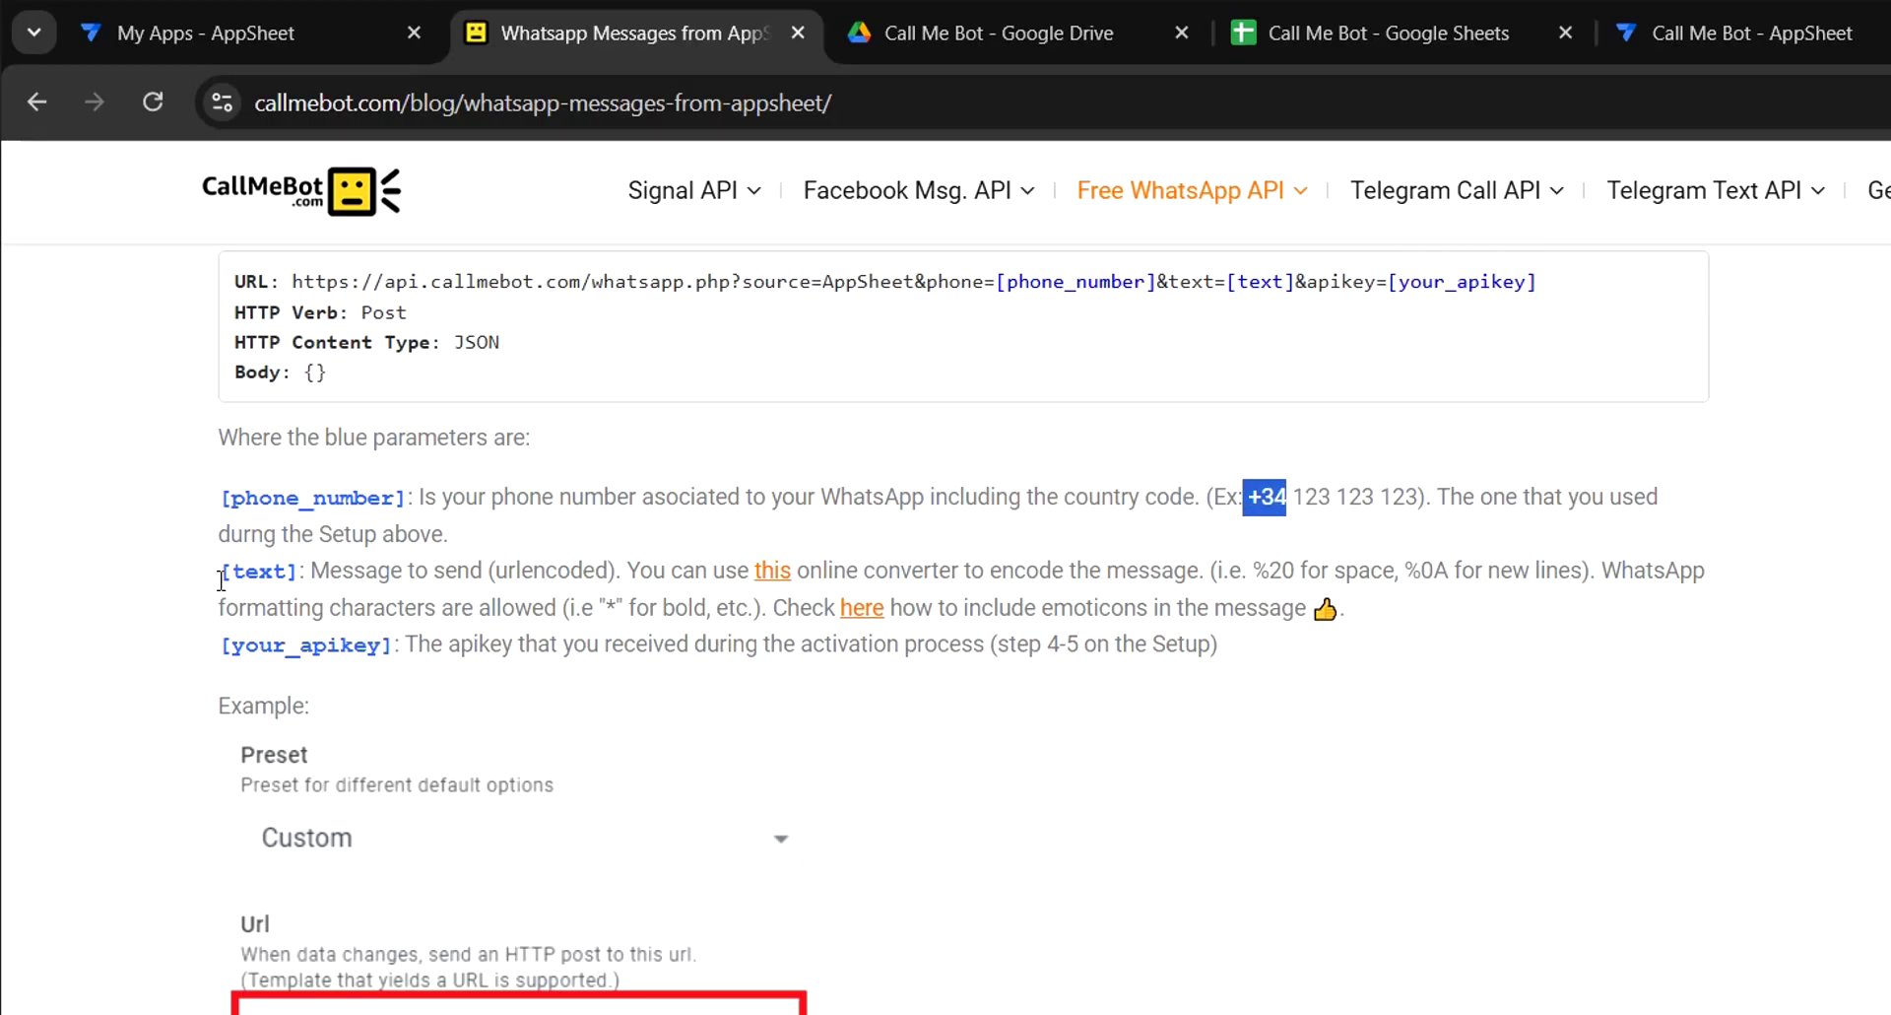
{"action": "left_click_drag", "start_coordinate": [218, 571], "coordinate": [329, 571]}
{"action": "left_click_drag", "start_coordinate": [1254, 571], "coordinate": [1581, 572]}
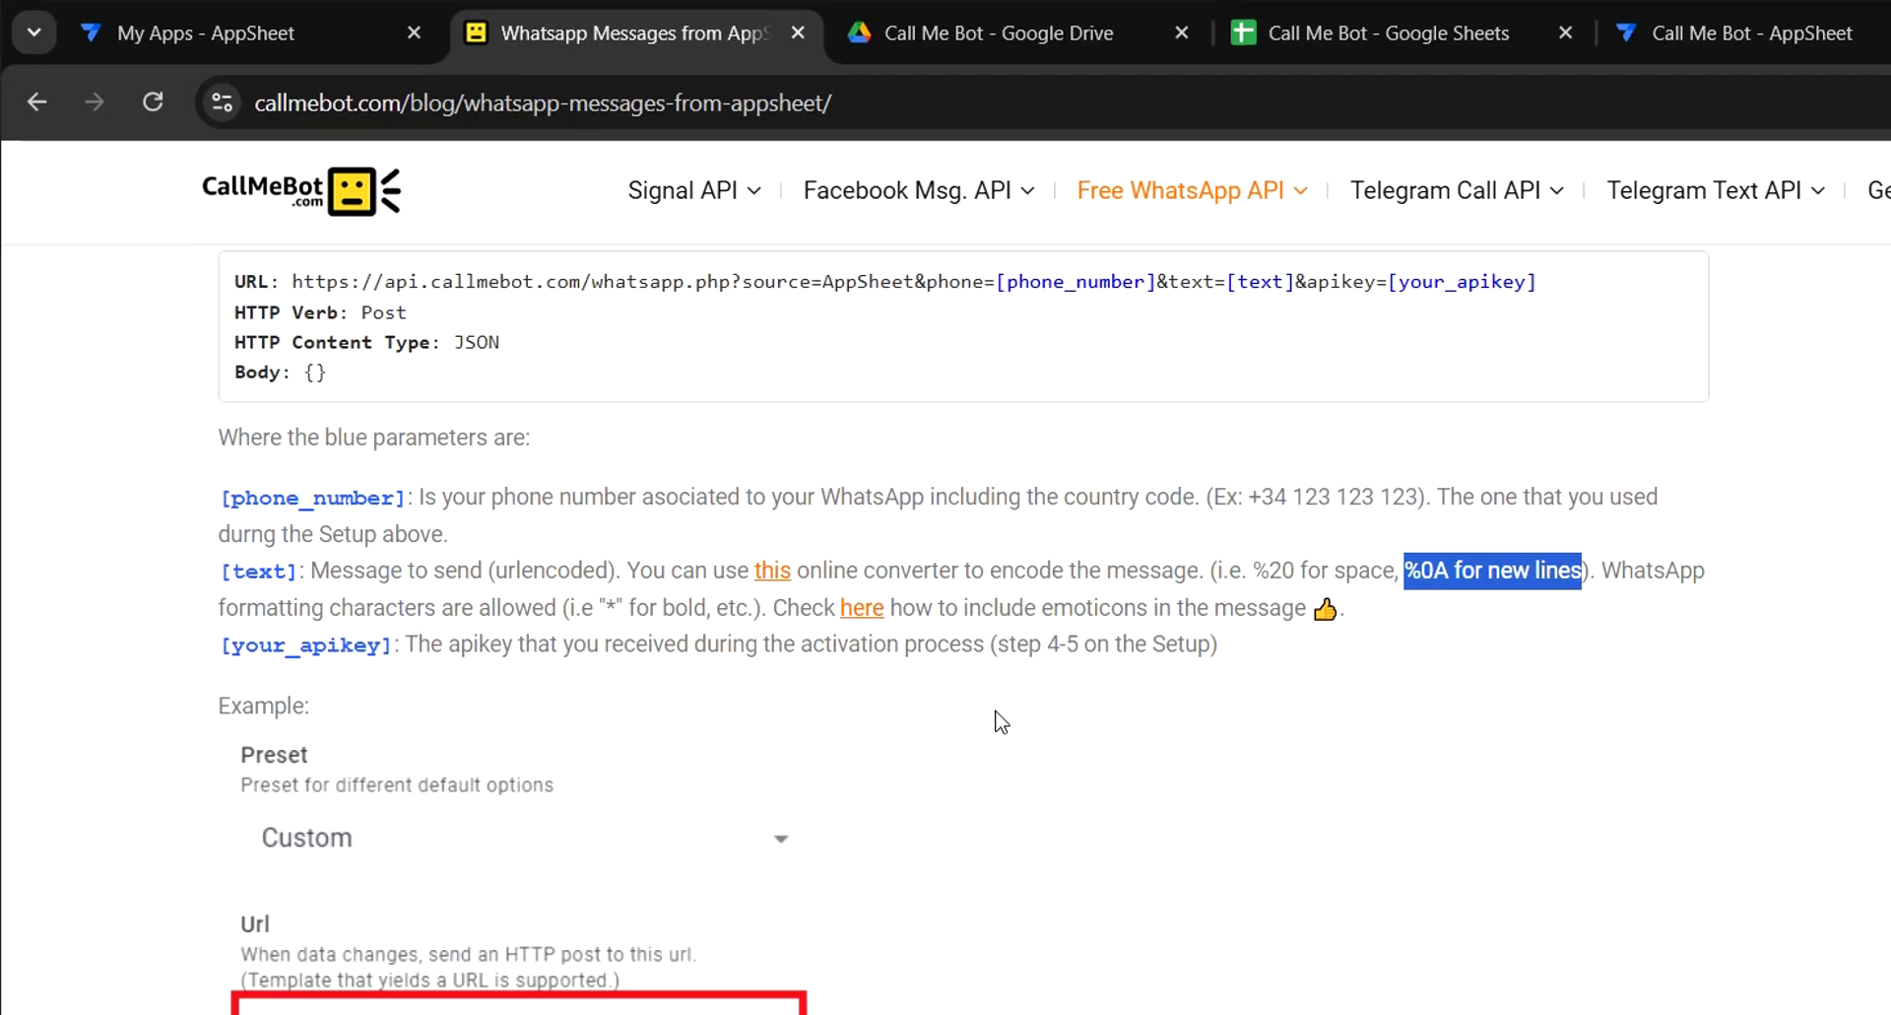
{"action": "scroll", "coordinate": [1001, 718], "scroll_direction": "down", "scroll_amount": 6}
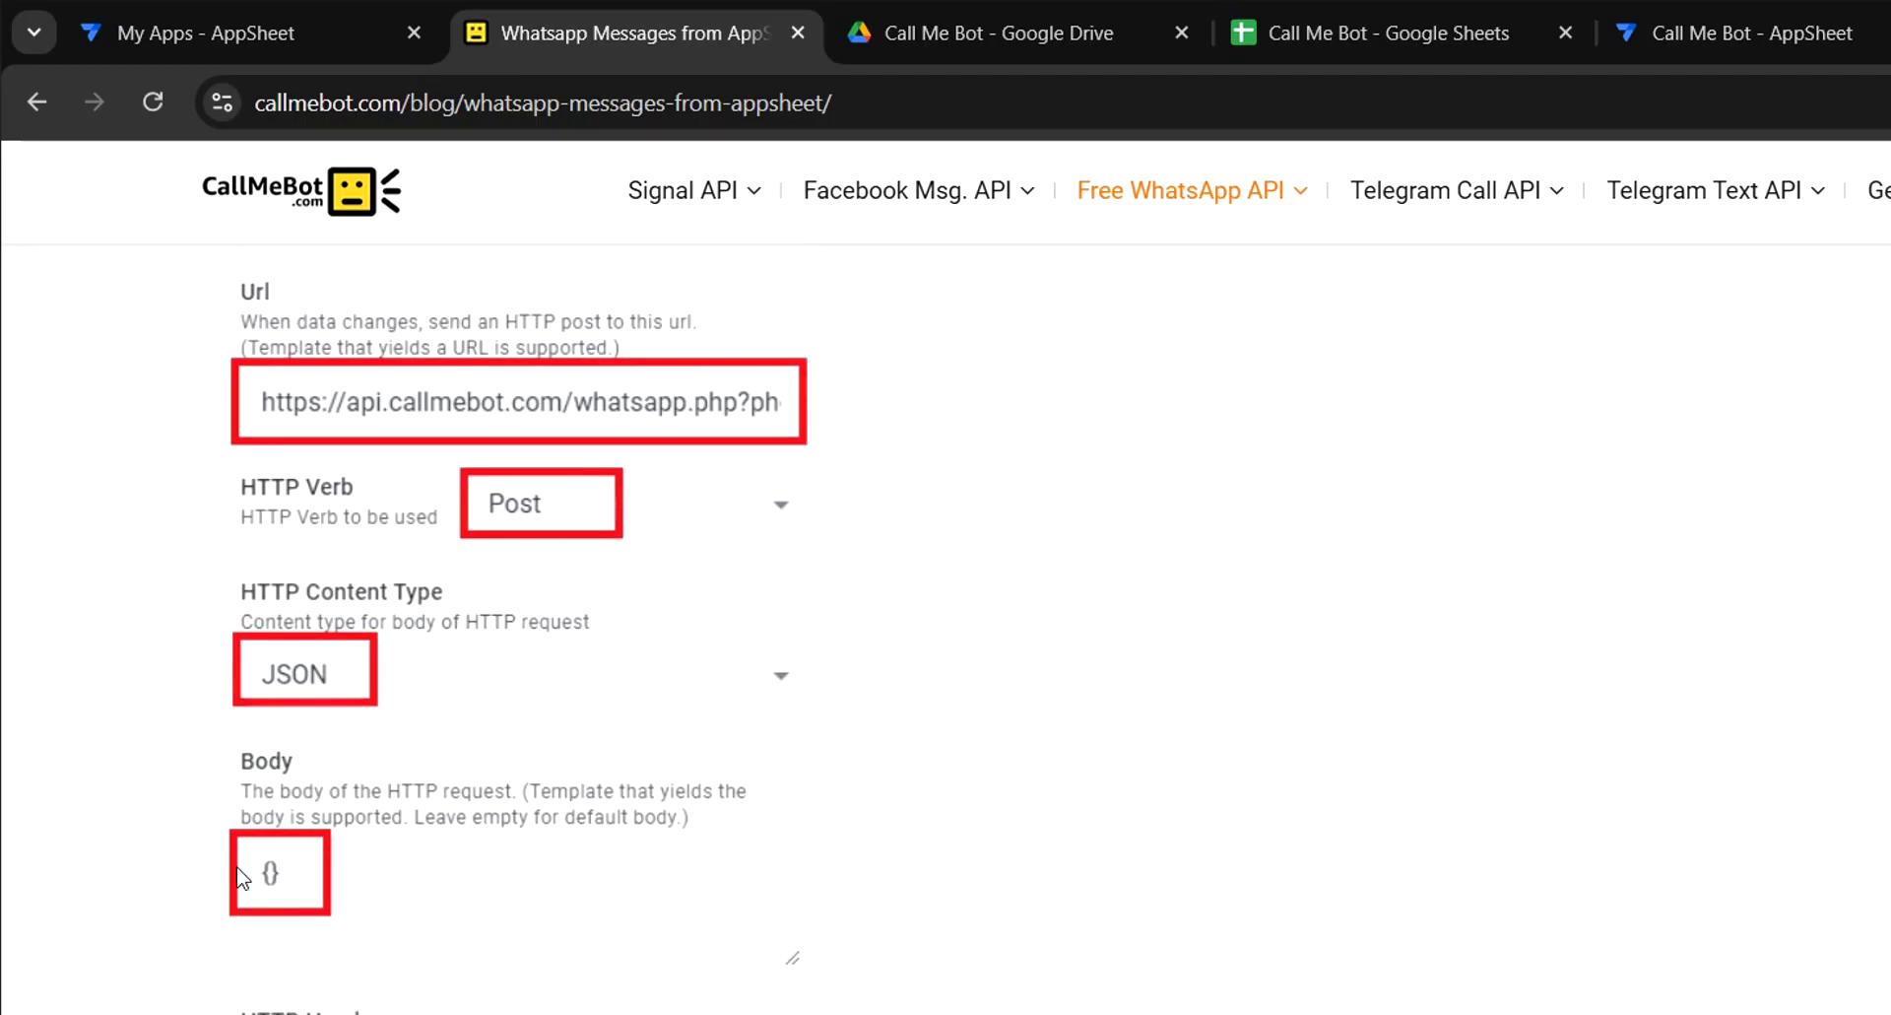
{"action": "scroll", "coordinate": [403, 936], "scroll_direction": "down", "scroll_amount": 3}
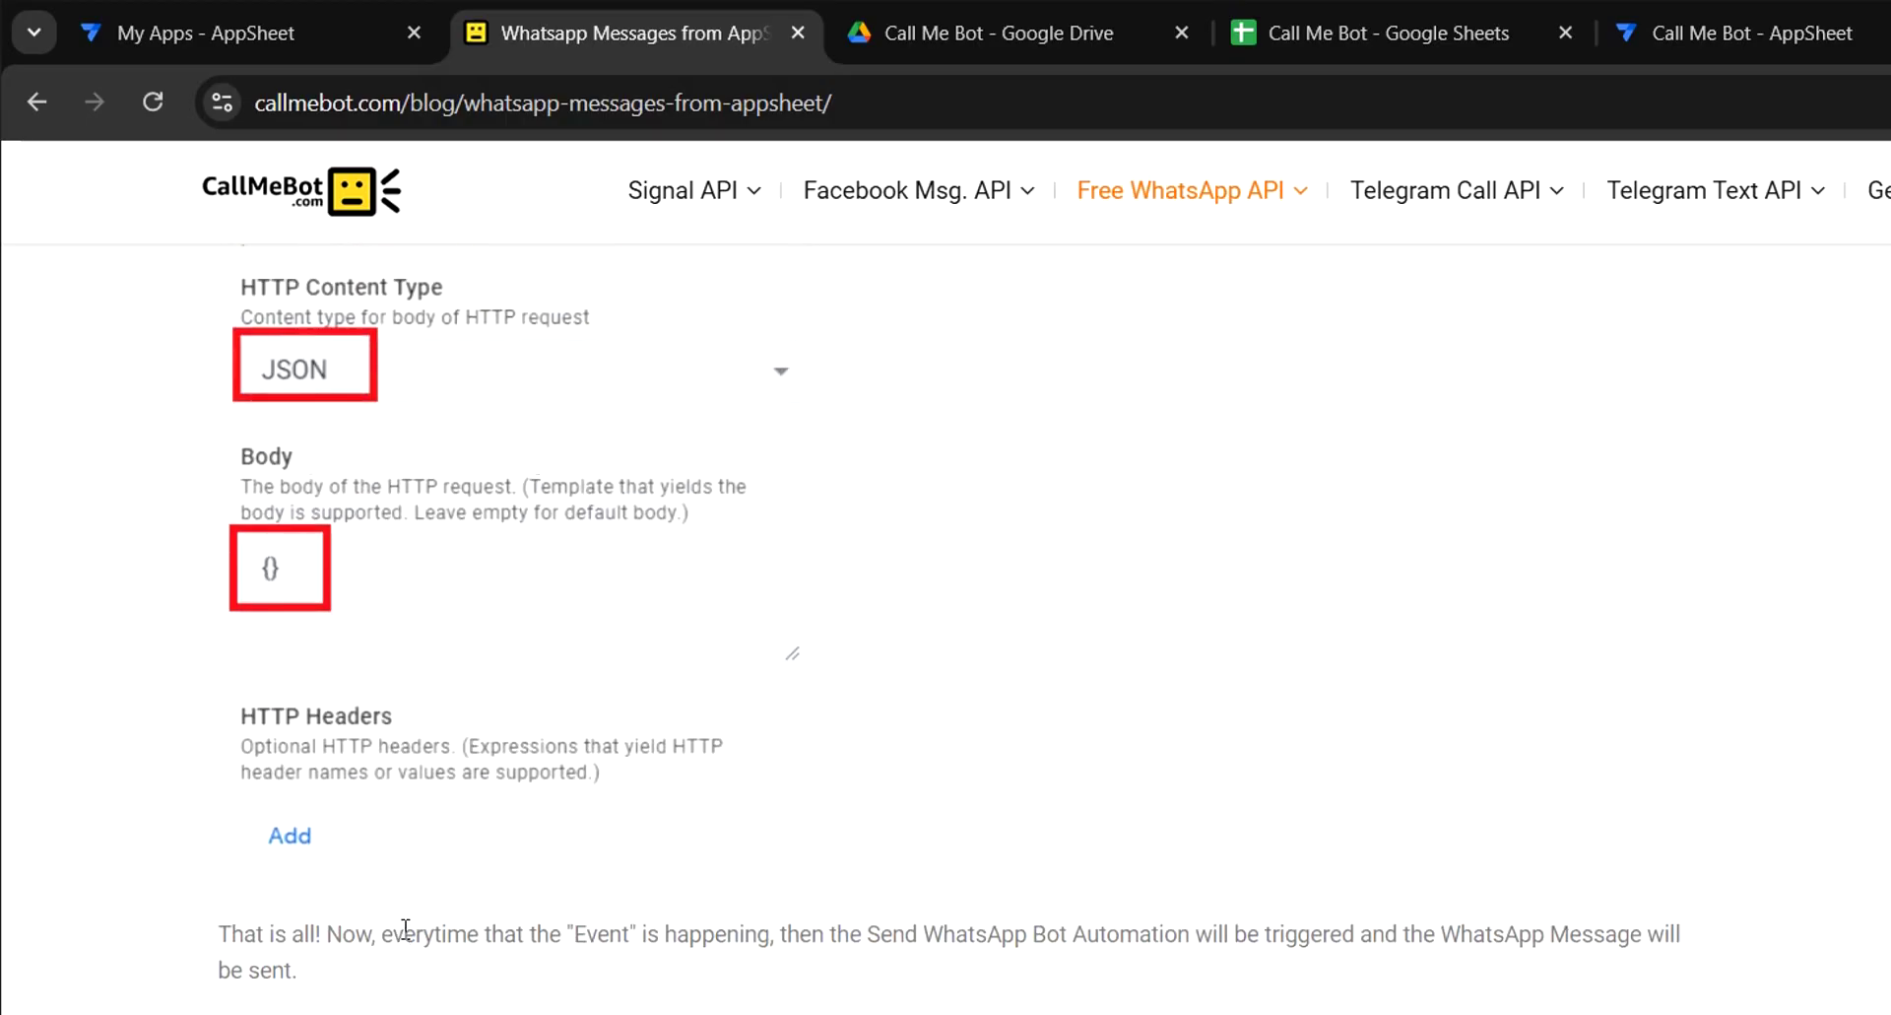
{"action": "scroll", "coordinate": [409, 936], "scroll_direction": "up", "scroll_amount": 3}
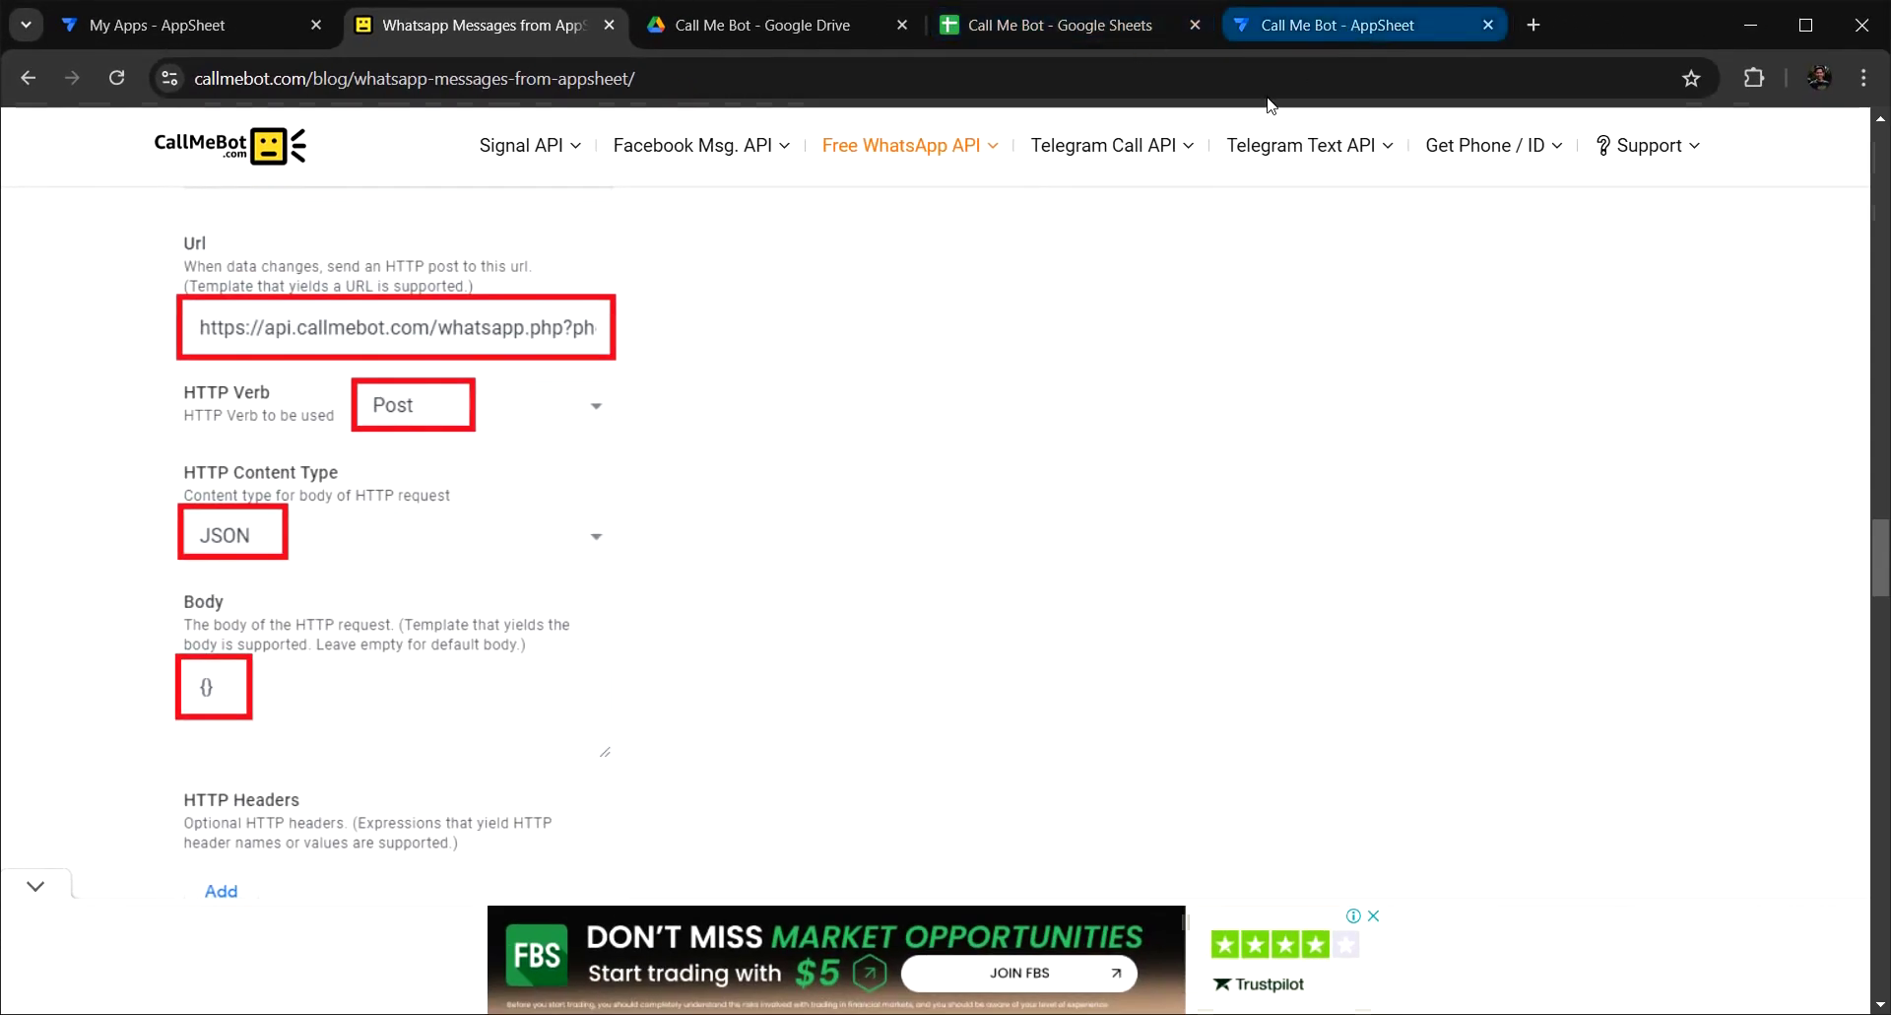
Paste the Notepad-built CallMeBot URL with ENCODEURL column placeholders into the webhook Url field.
{"action": "left_click", "coordinate": [1303, 27]}
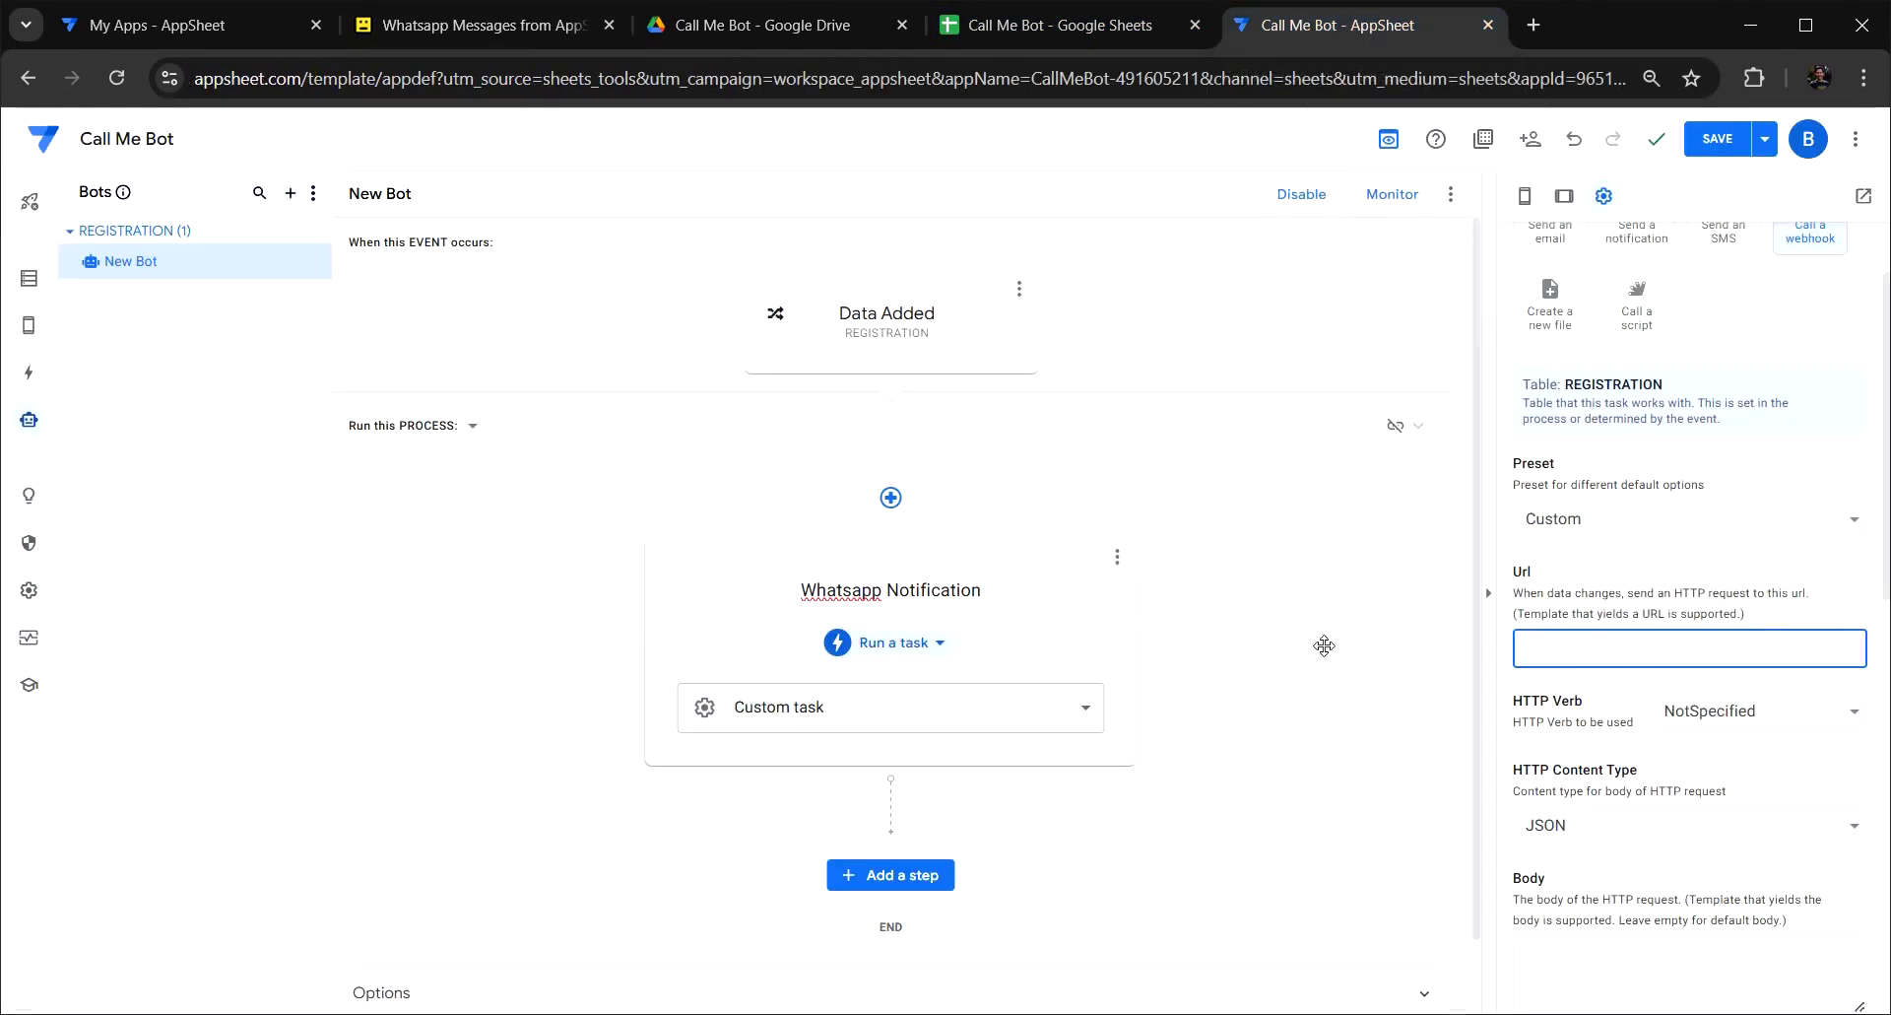
{"action": "key", "text": "alt+Tab"}
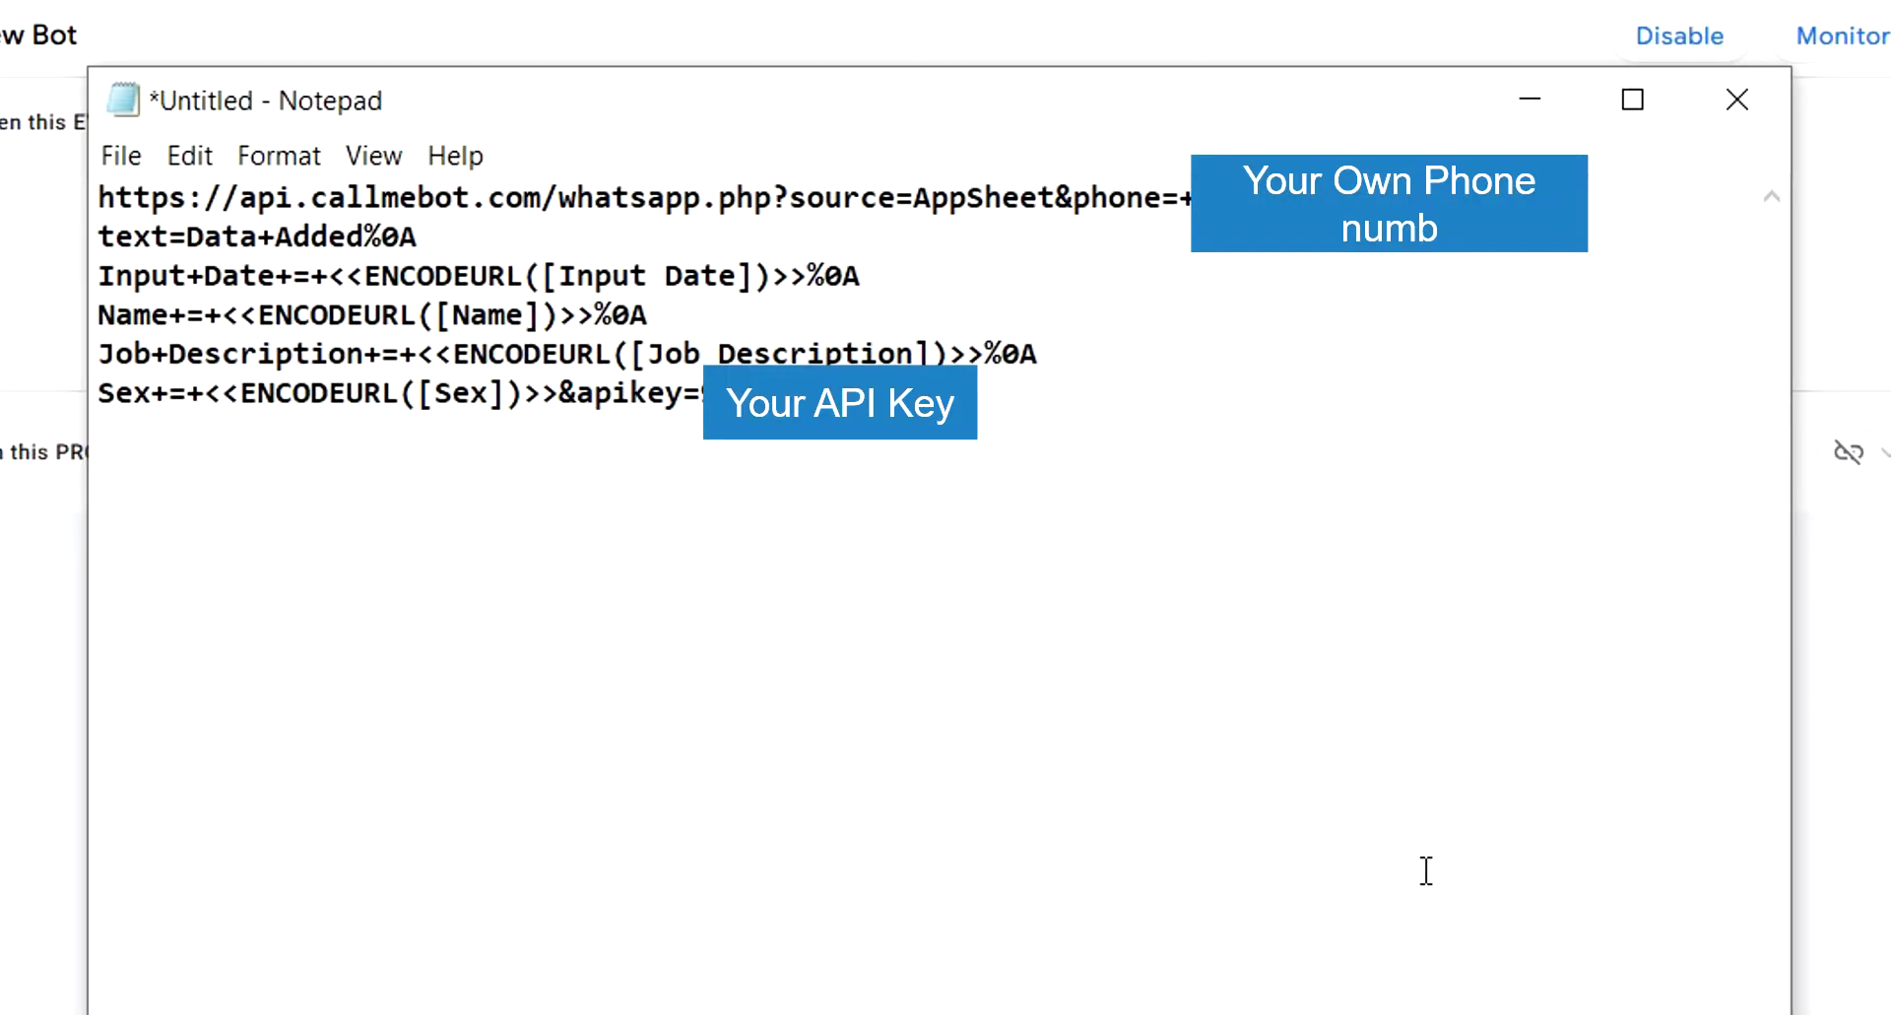
{"action": "left_click_drag", "start_coordinate": [945, 433], "coordinate": [538, 391]}
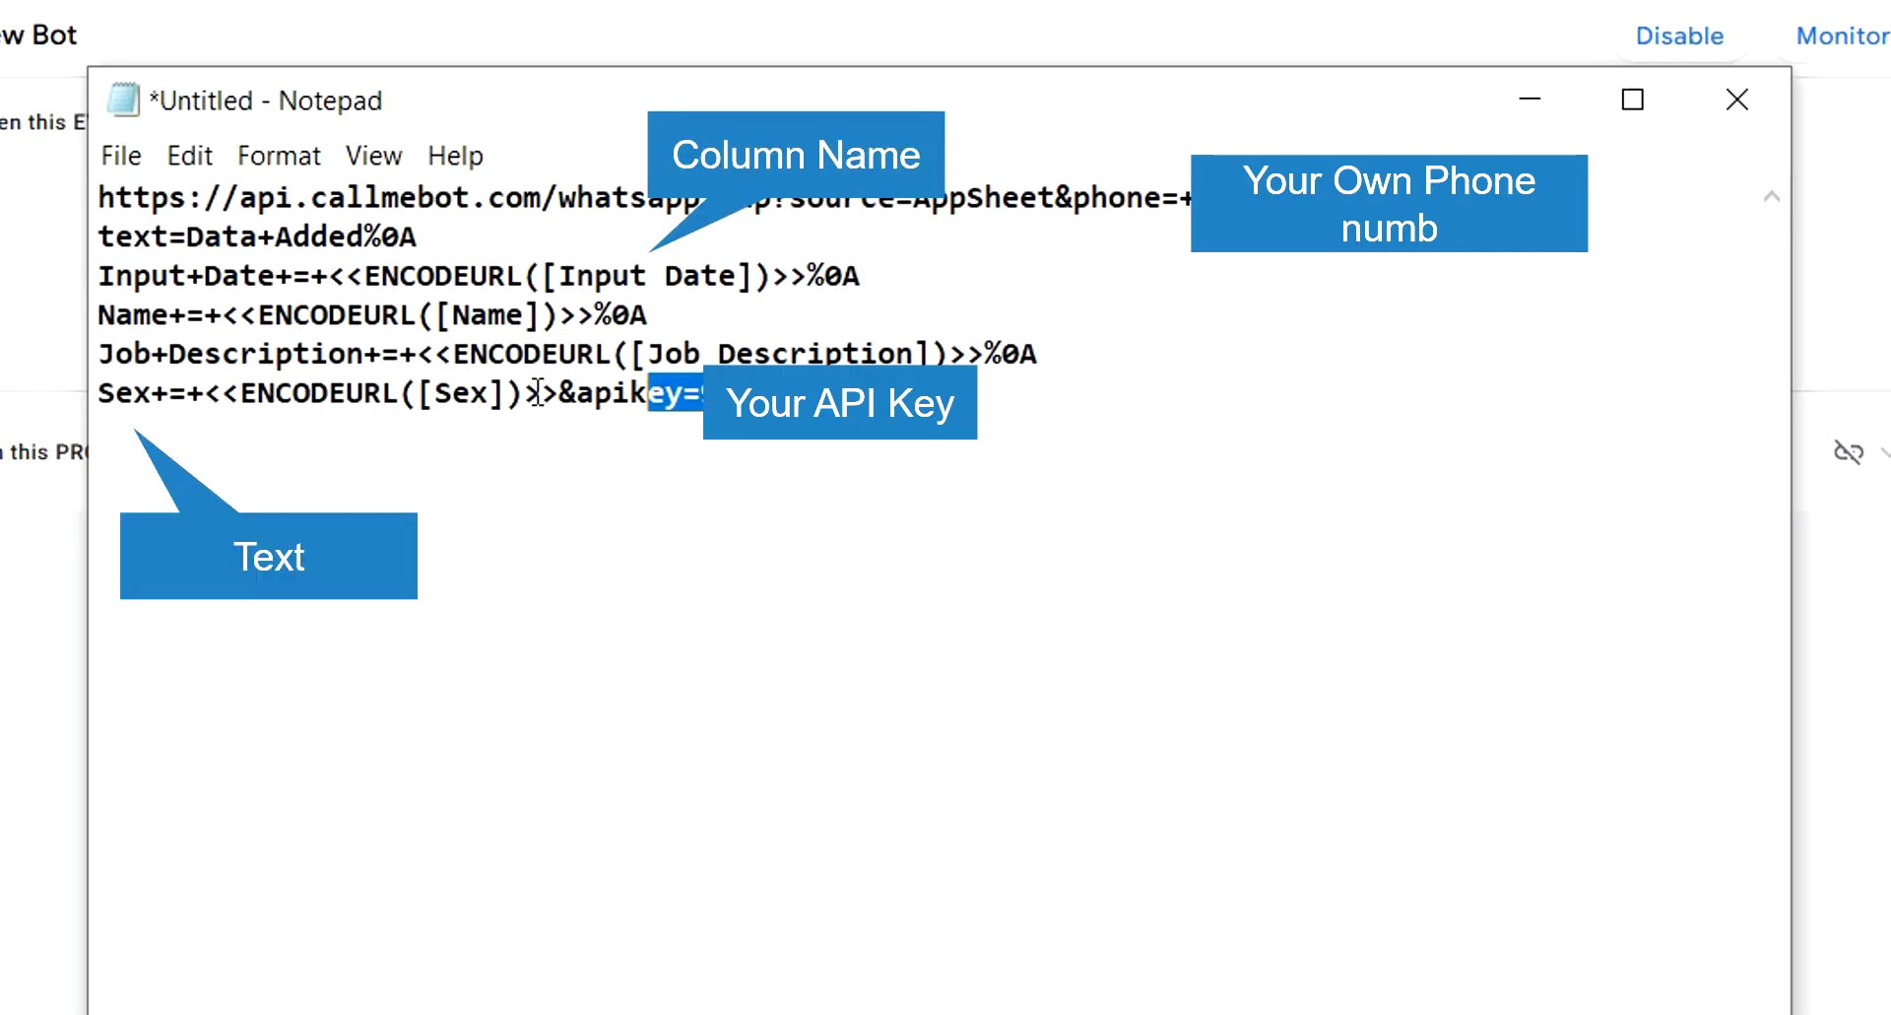
{"action": "key", "text": "ctrl+a"}
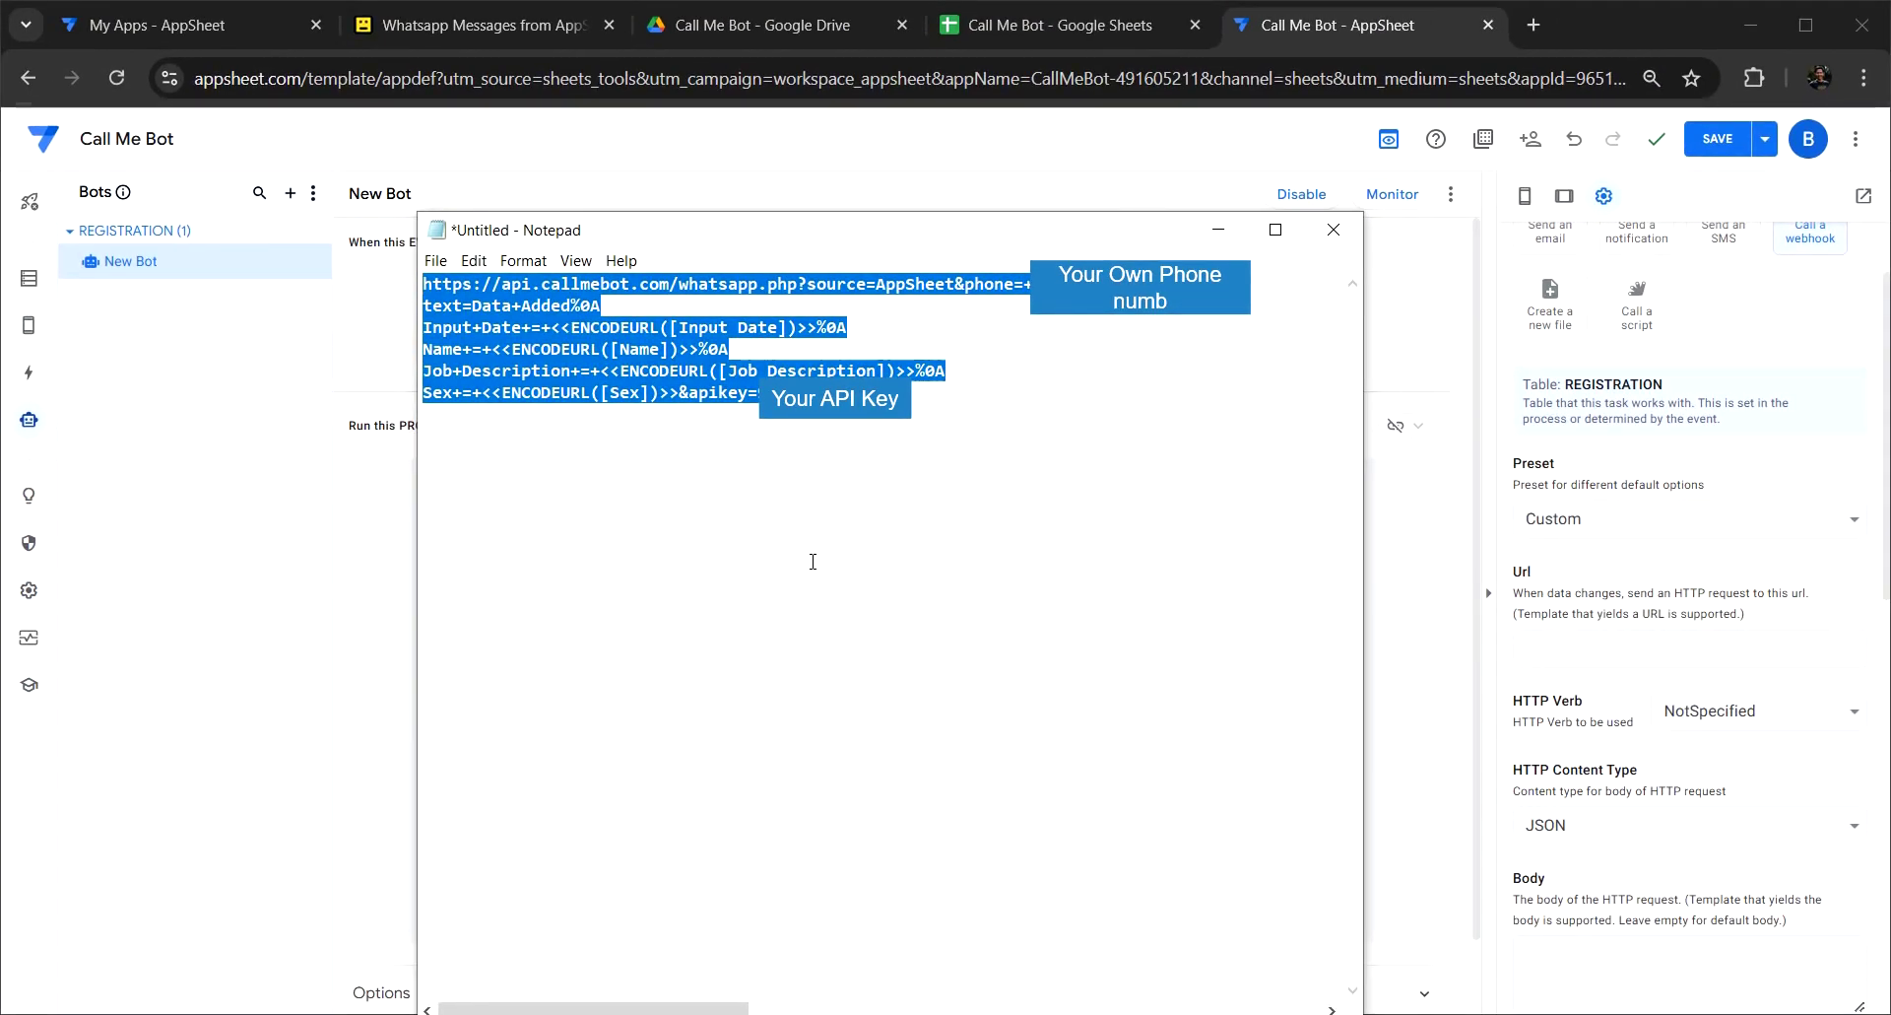
{"action": "left_click", "coordinate": [1615, 642]}
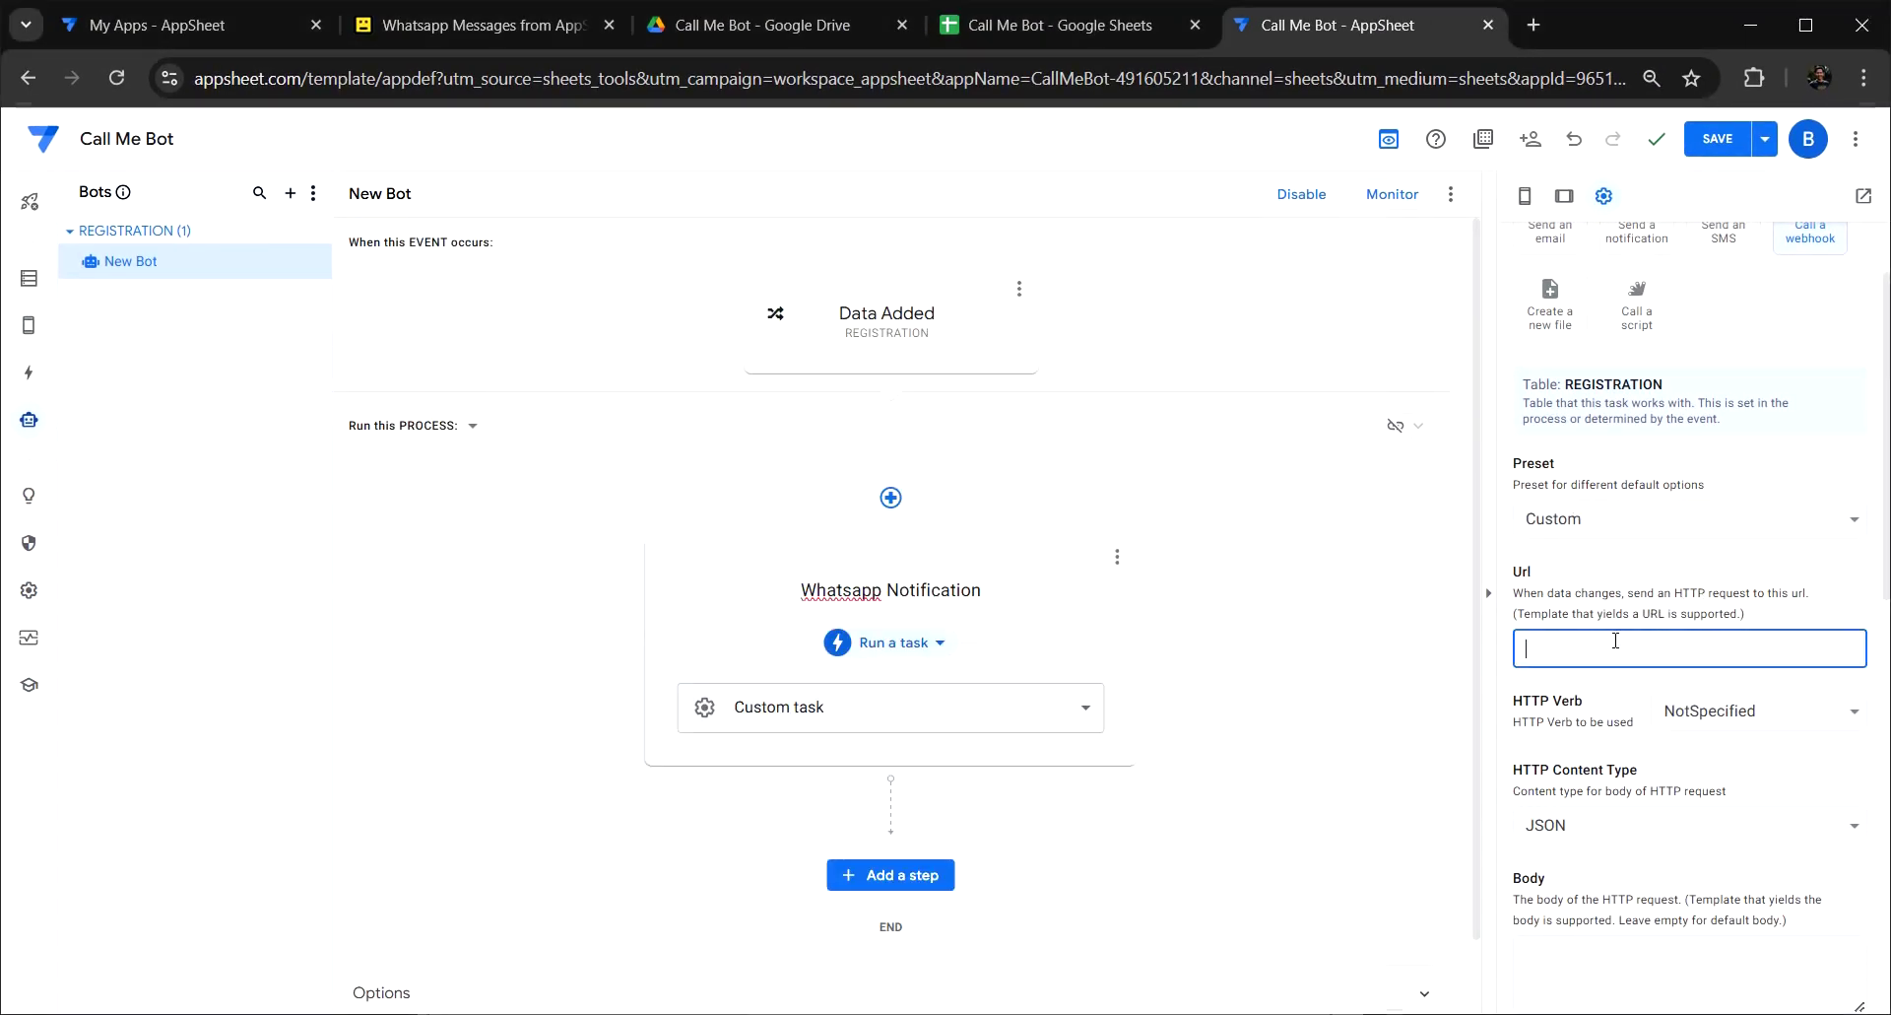
{"action": "key", "text": "ctrl+v"}
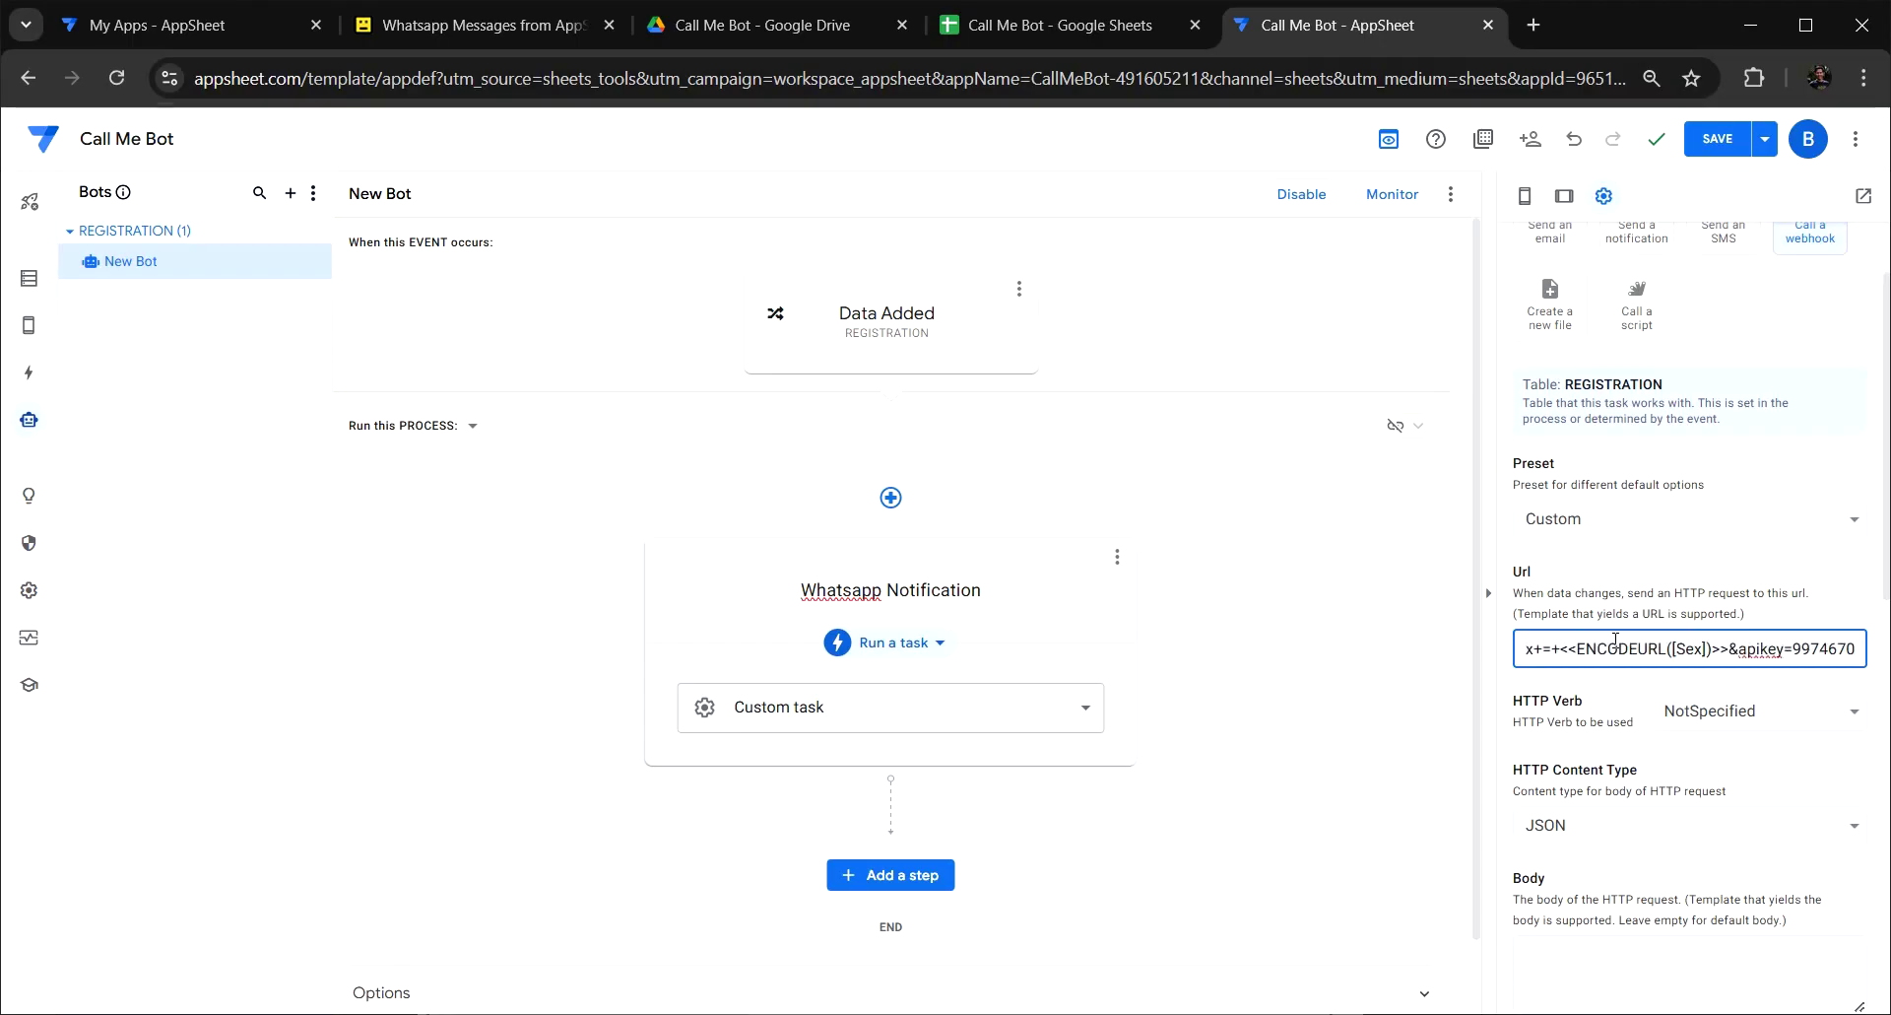
{"action": "left_click", "coordinate": [527, 27]}
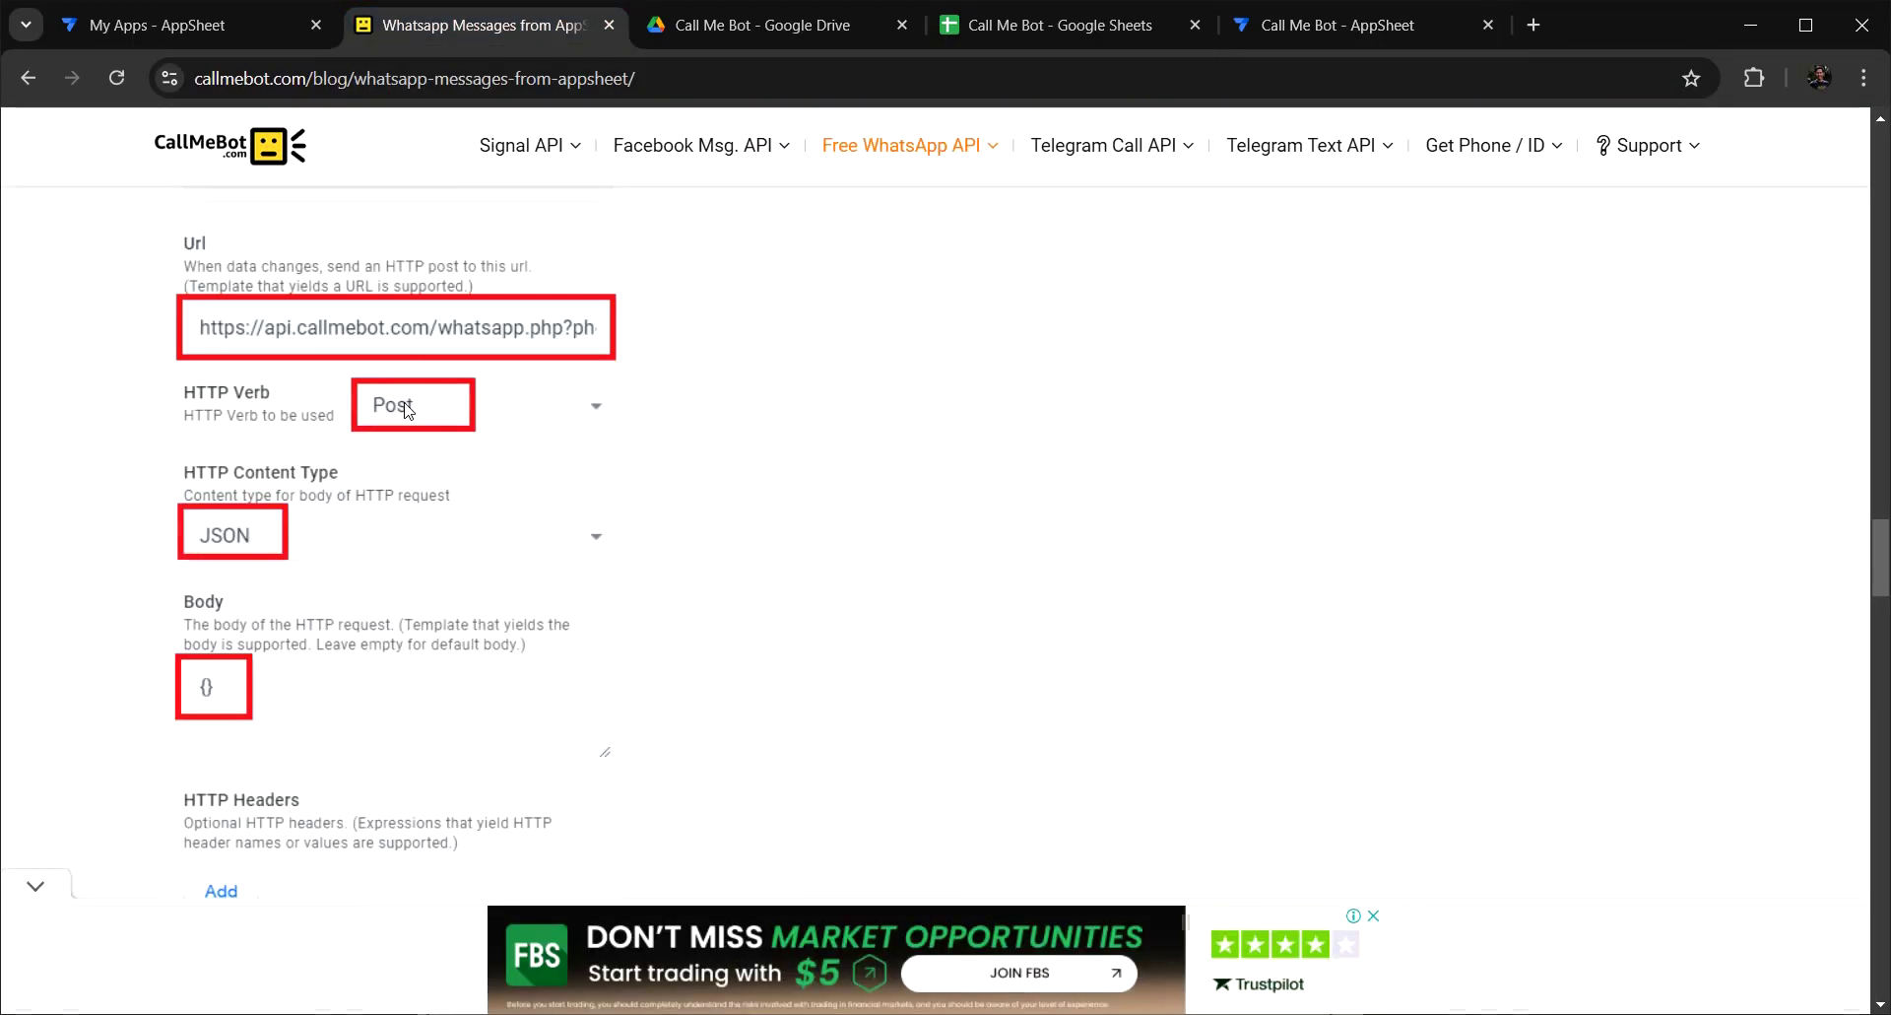
Set the webhook task's HTTP verb to Post, checking it against the CallMeBot guide.
{"action": "left_click", "coordinate": [1344, 25]}
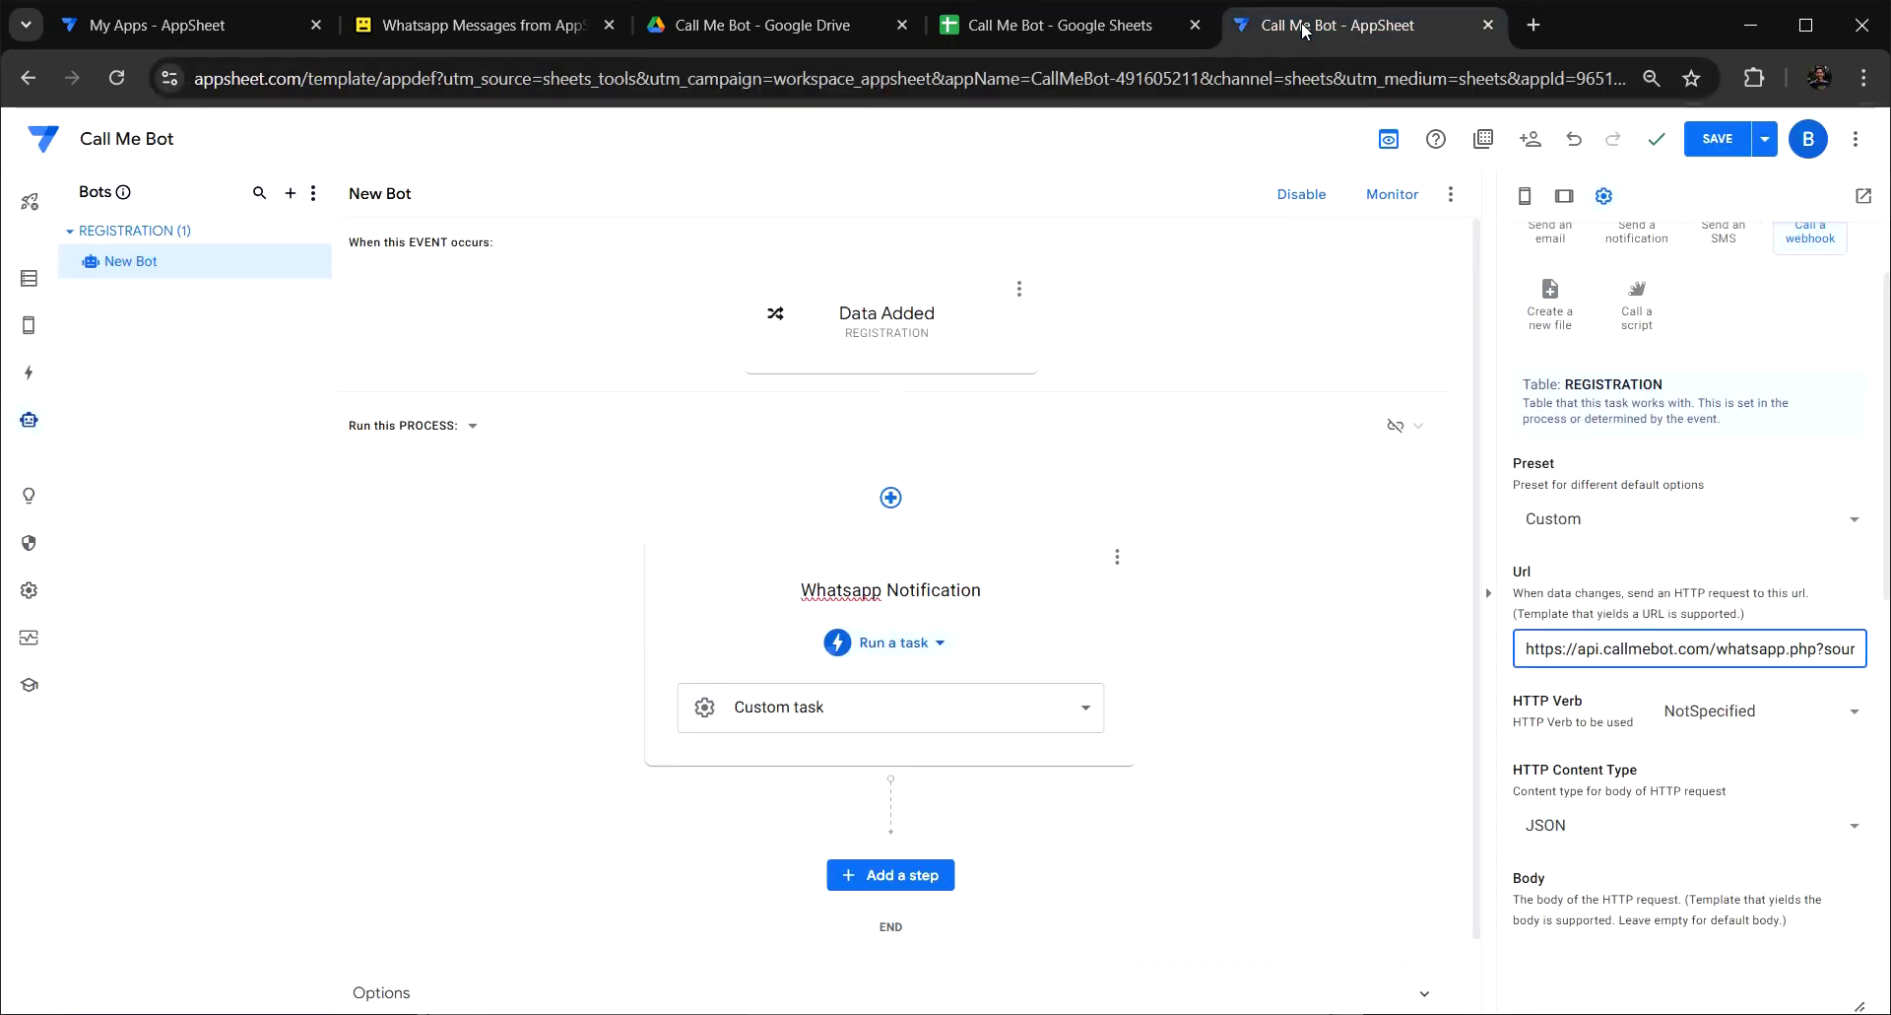
{"action": "left_click", "coordinate": [1756, 710]}
{"action": "left_click", "coordinate": [1686, 835]}
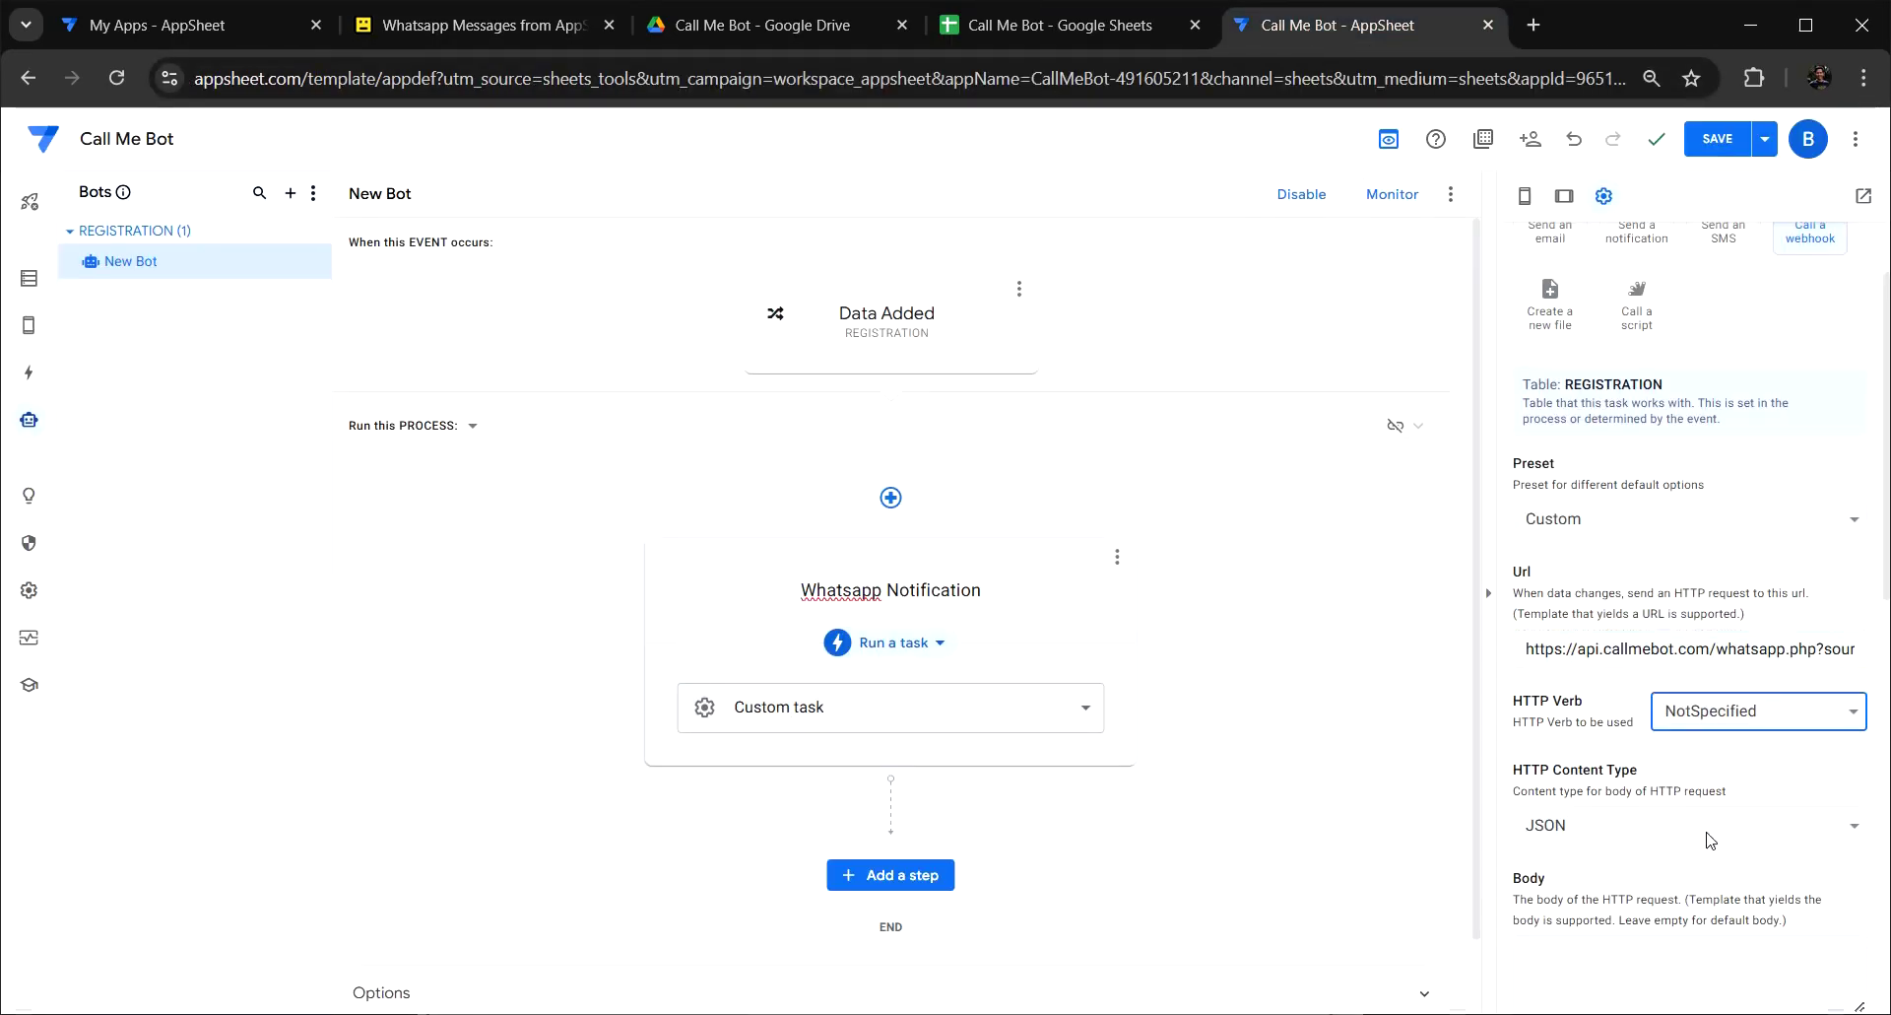
{"action": "left_click", "coordinate": [508, 27]}
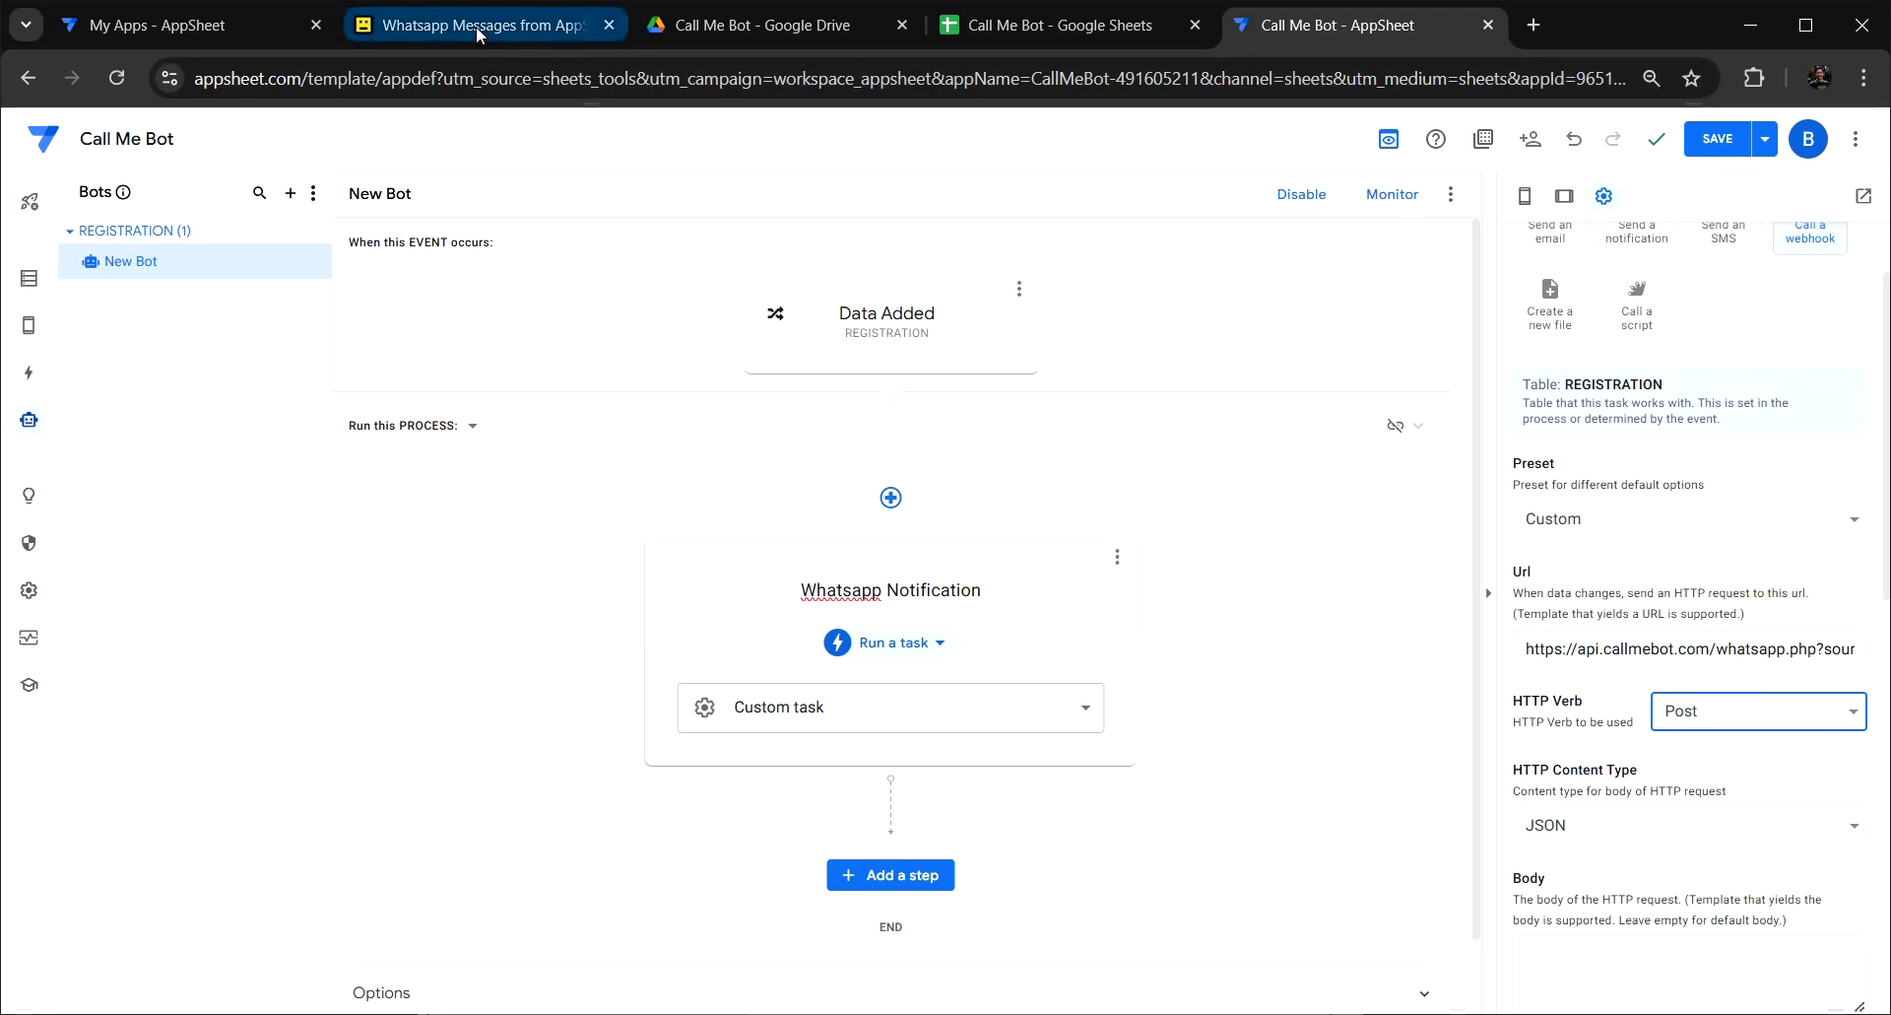
{"action": "scroll", "coordinate": [187, 709], "scroll_direction": "down", "scroll_amount": 5}
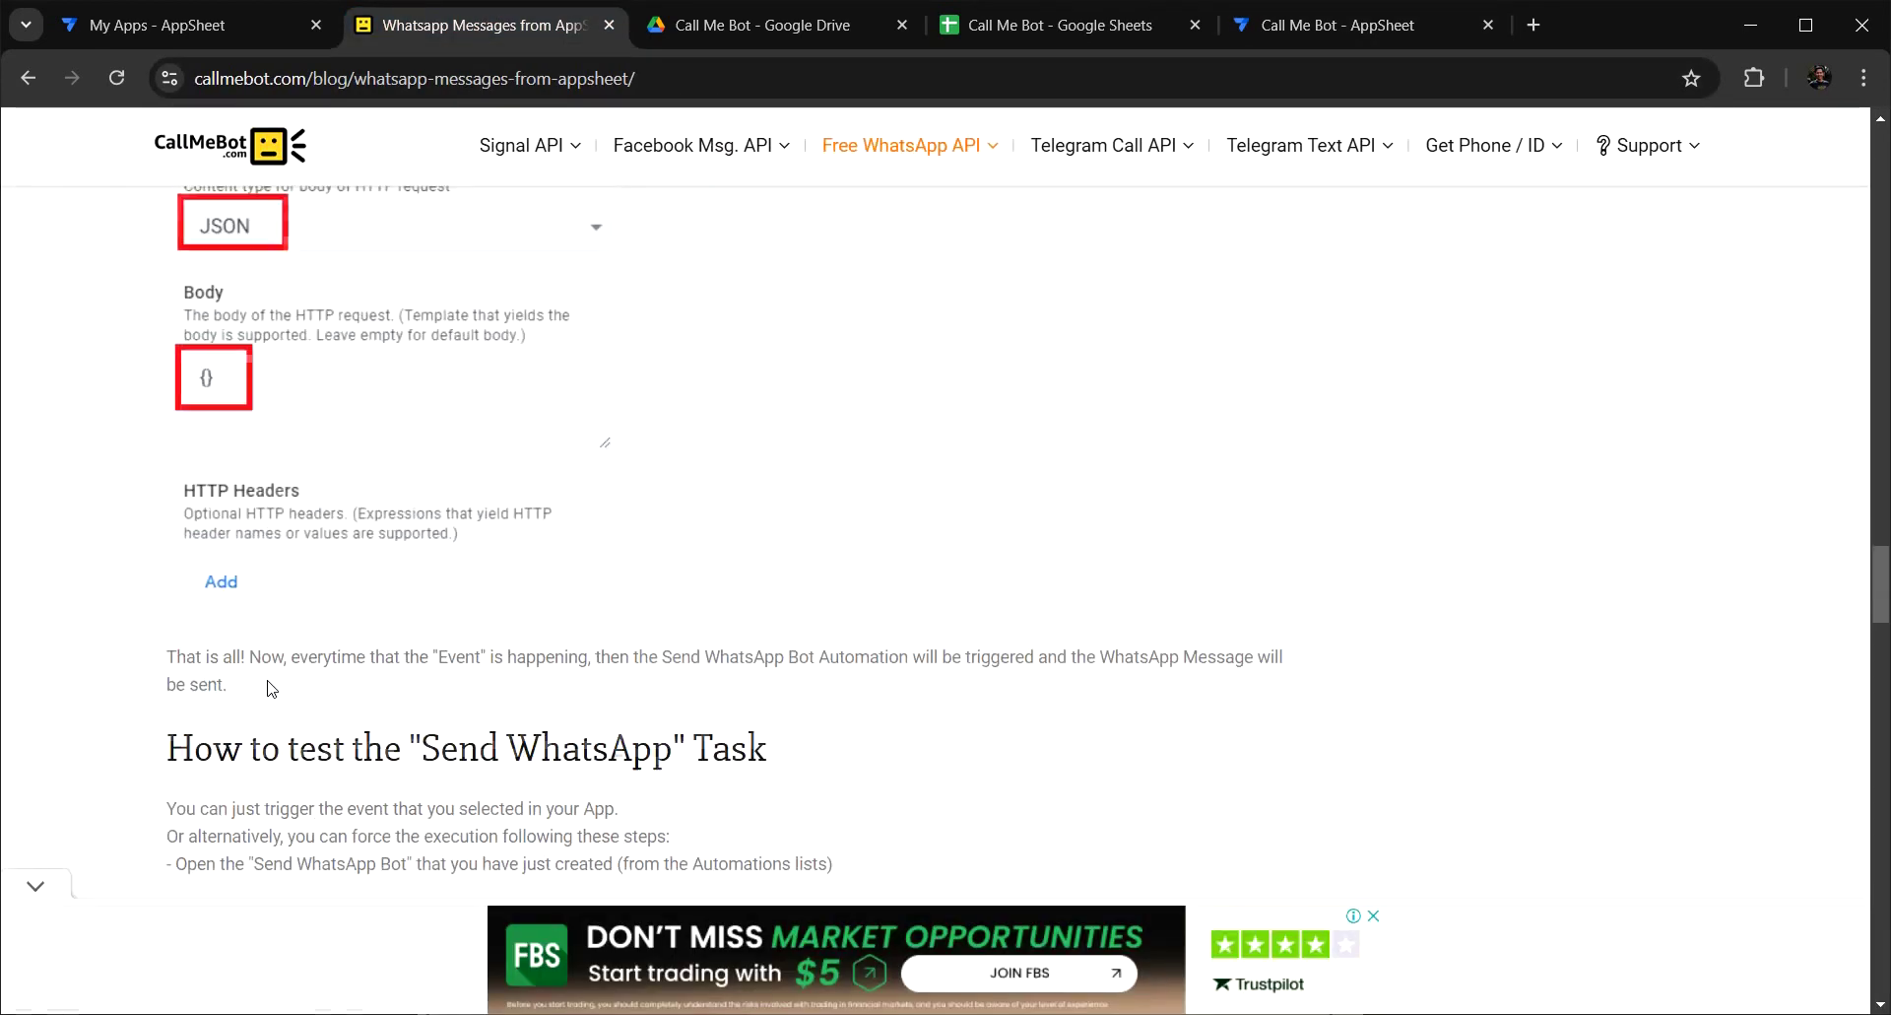
{"action": "left_click", "coordinate": [1323, 34]}
{"action": "scroll", "coordinate": [1608, 749], "scroll_direction": "down", "scroll_amount": 3}
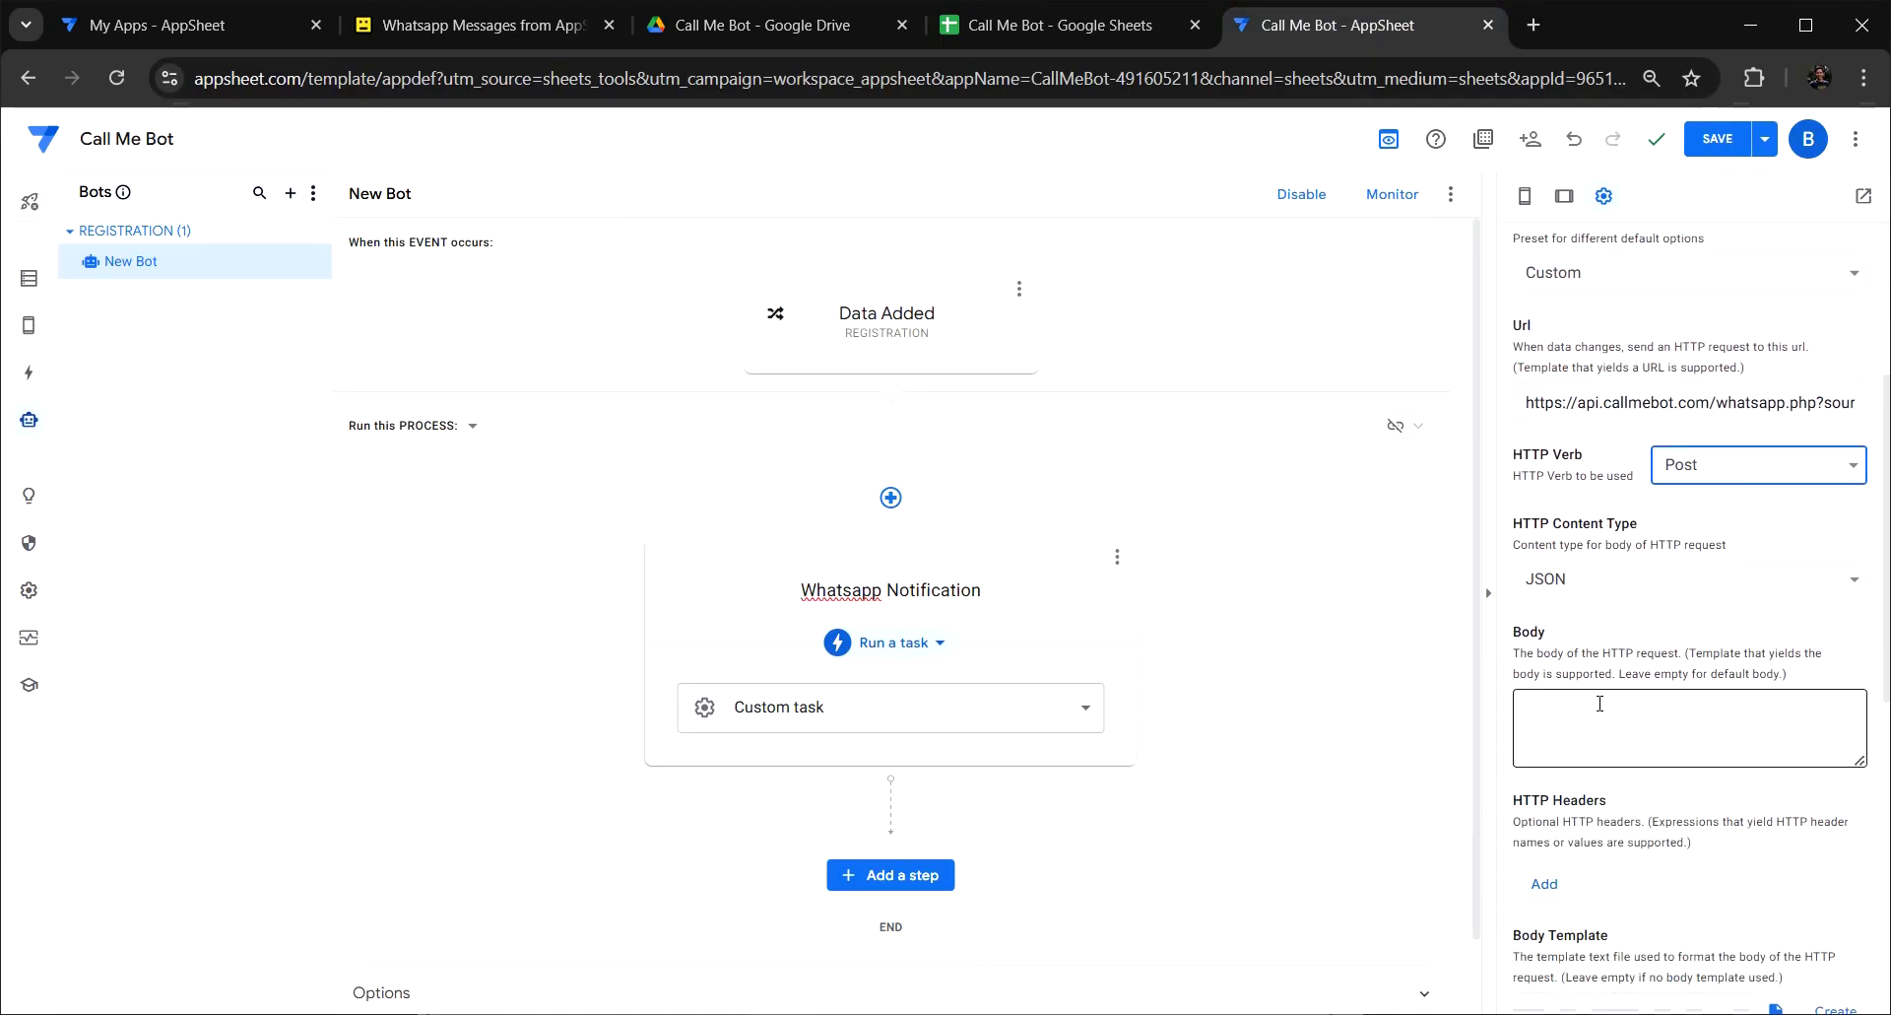
Enter {} as the webhook request Body, matching the guide's example.
{"action": "left_click", "coordinate": [463, 24]}
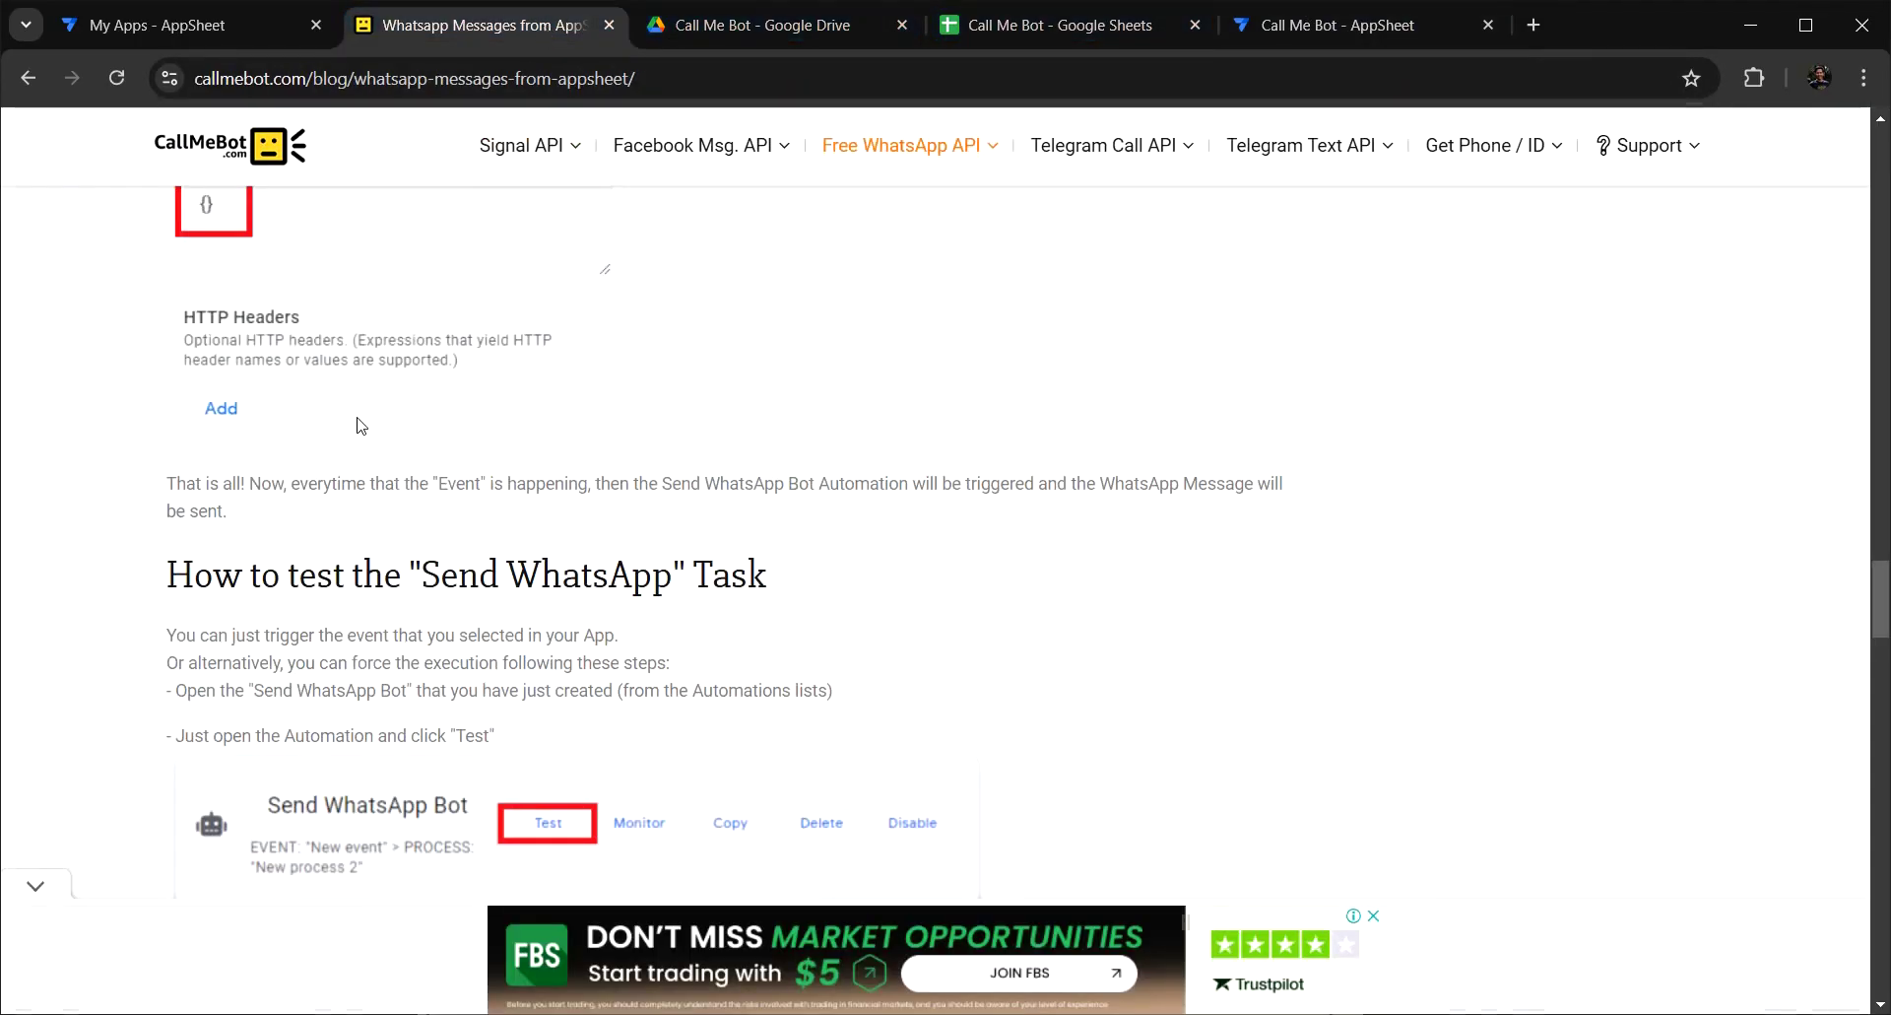
{"action": "scroll", "coordinate": [236, 268], "scroll_direction": "up", "scroll_amount": 3}
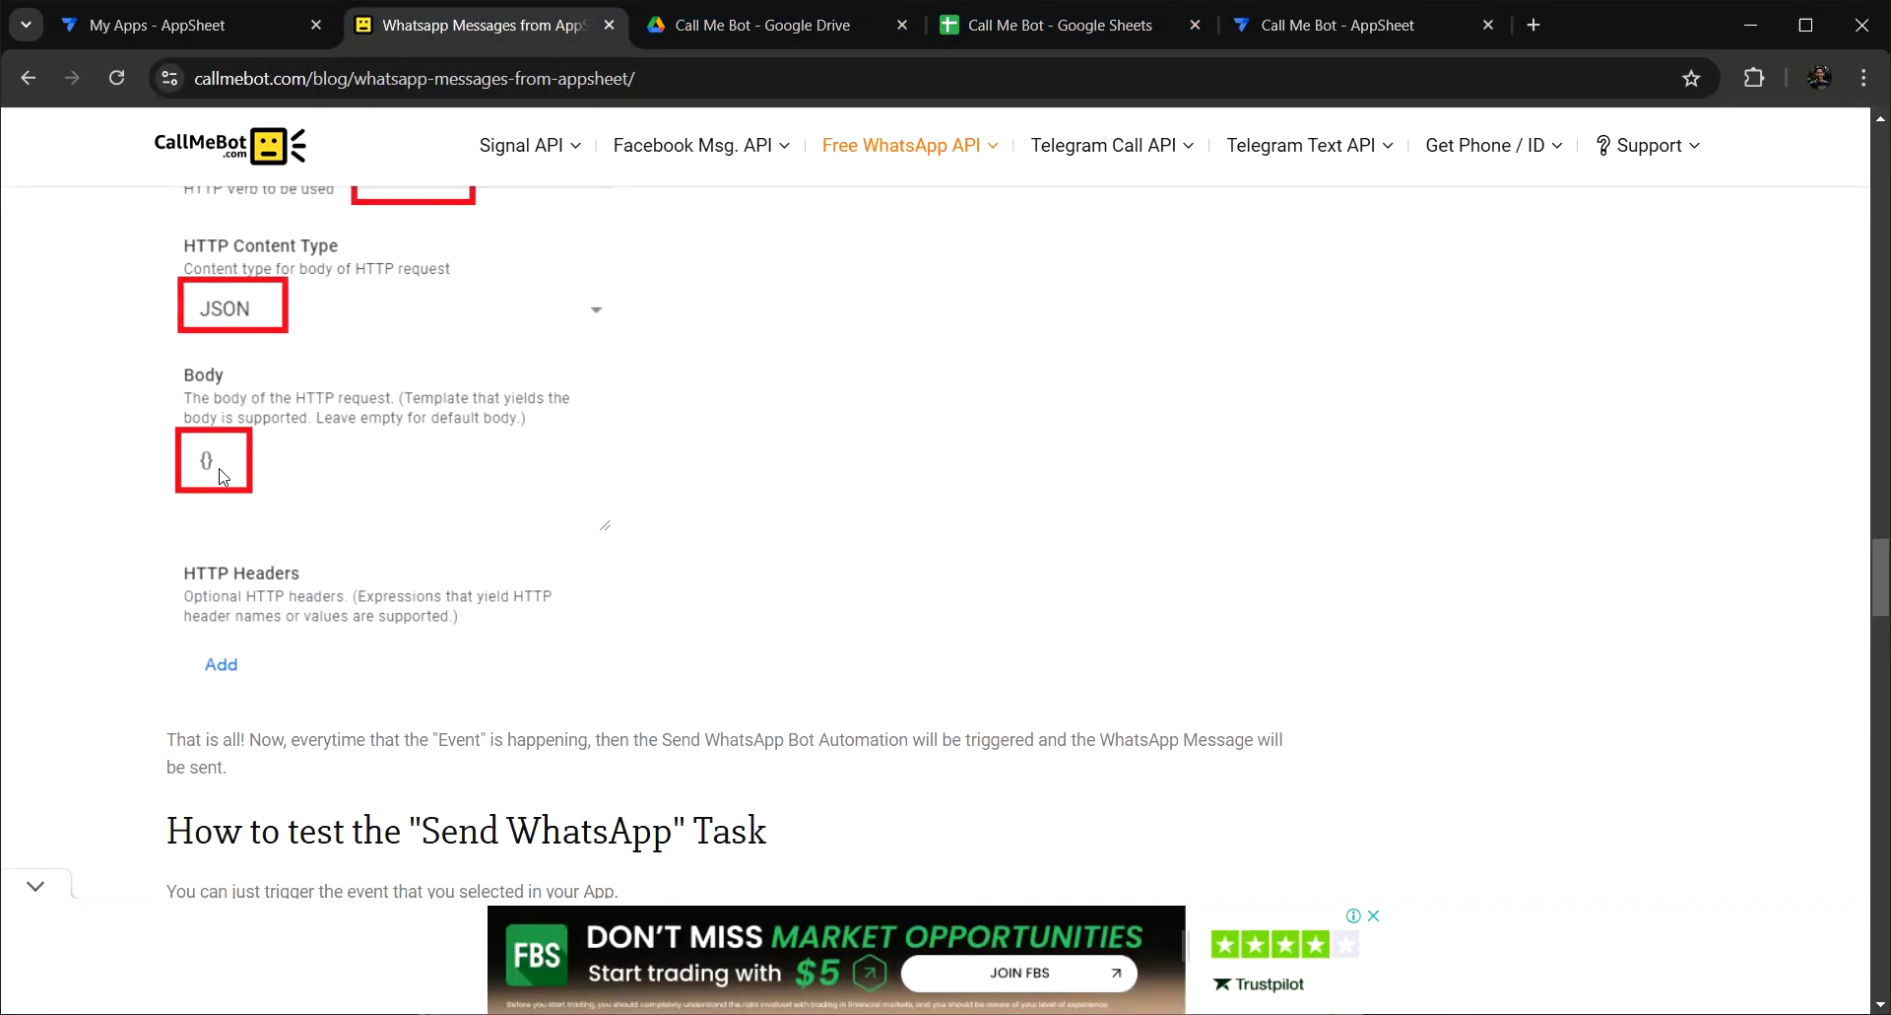
{"action": "left_click", "coordinate": [1322, 33]}
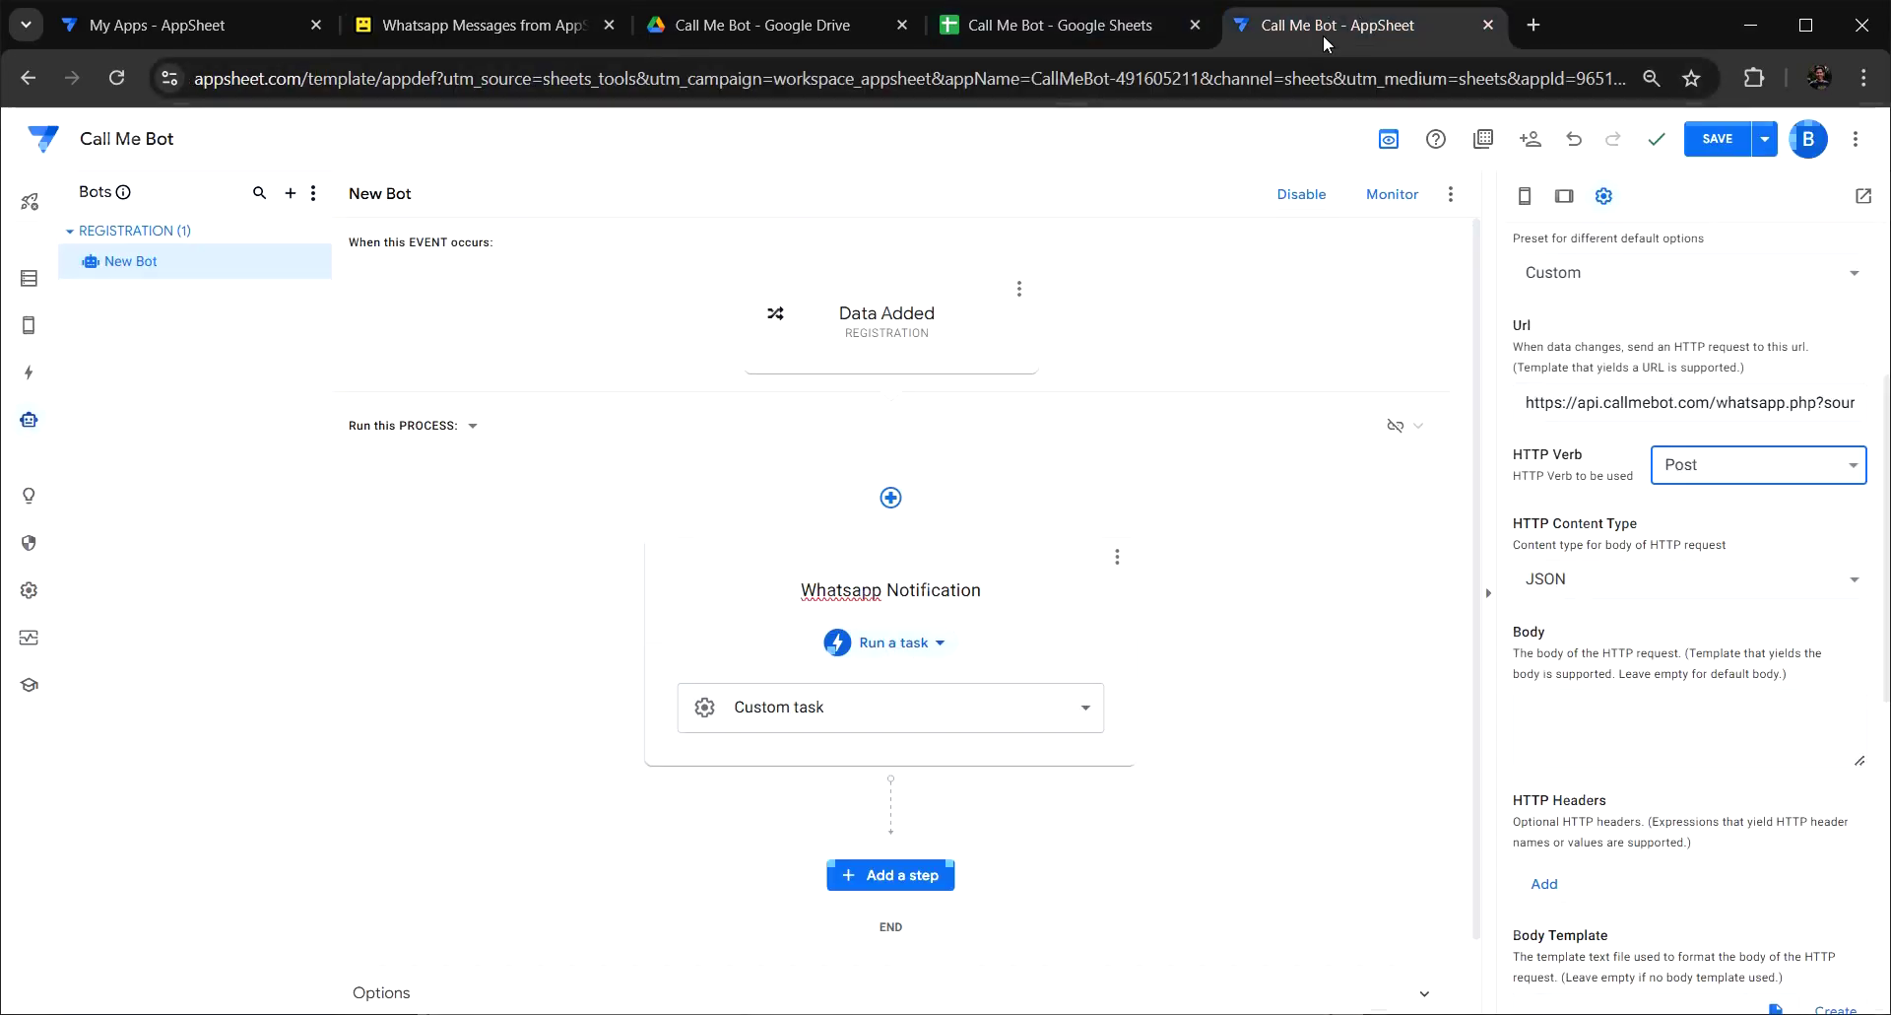
{"action": "left_click", "coordinate": [1579, 705]}
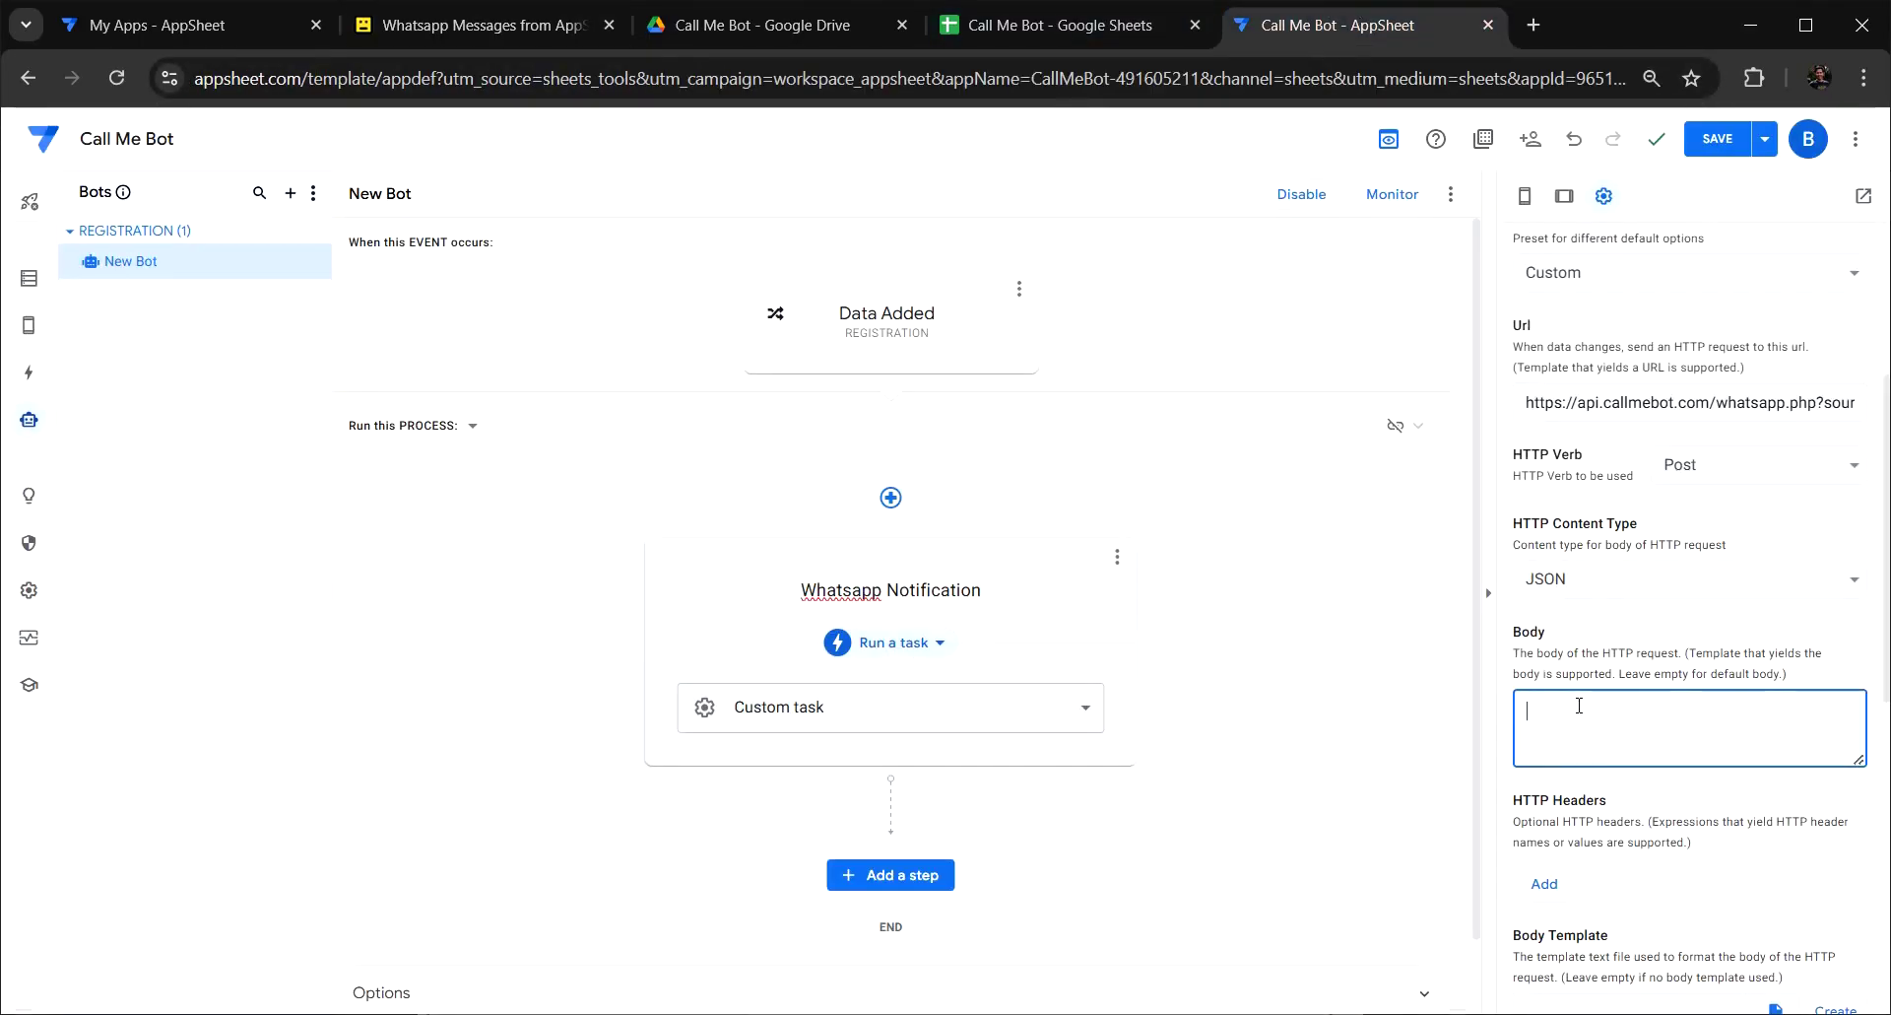
{"action": "type", "text": "["}
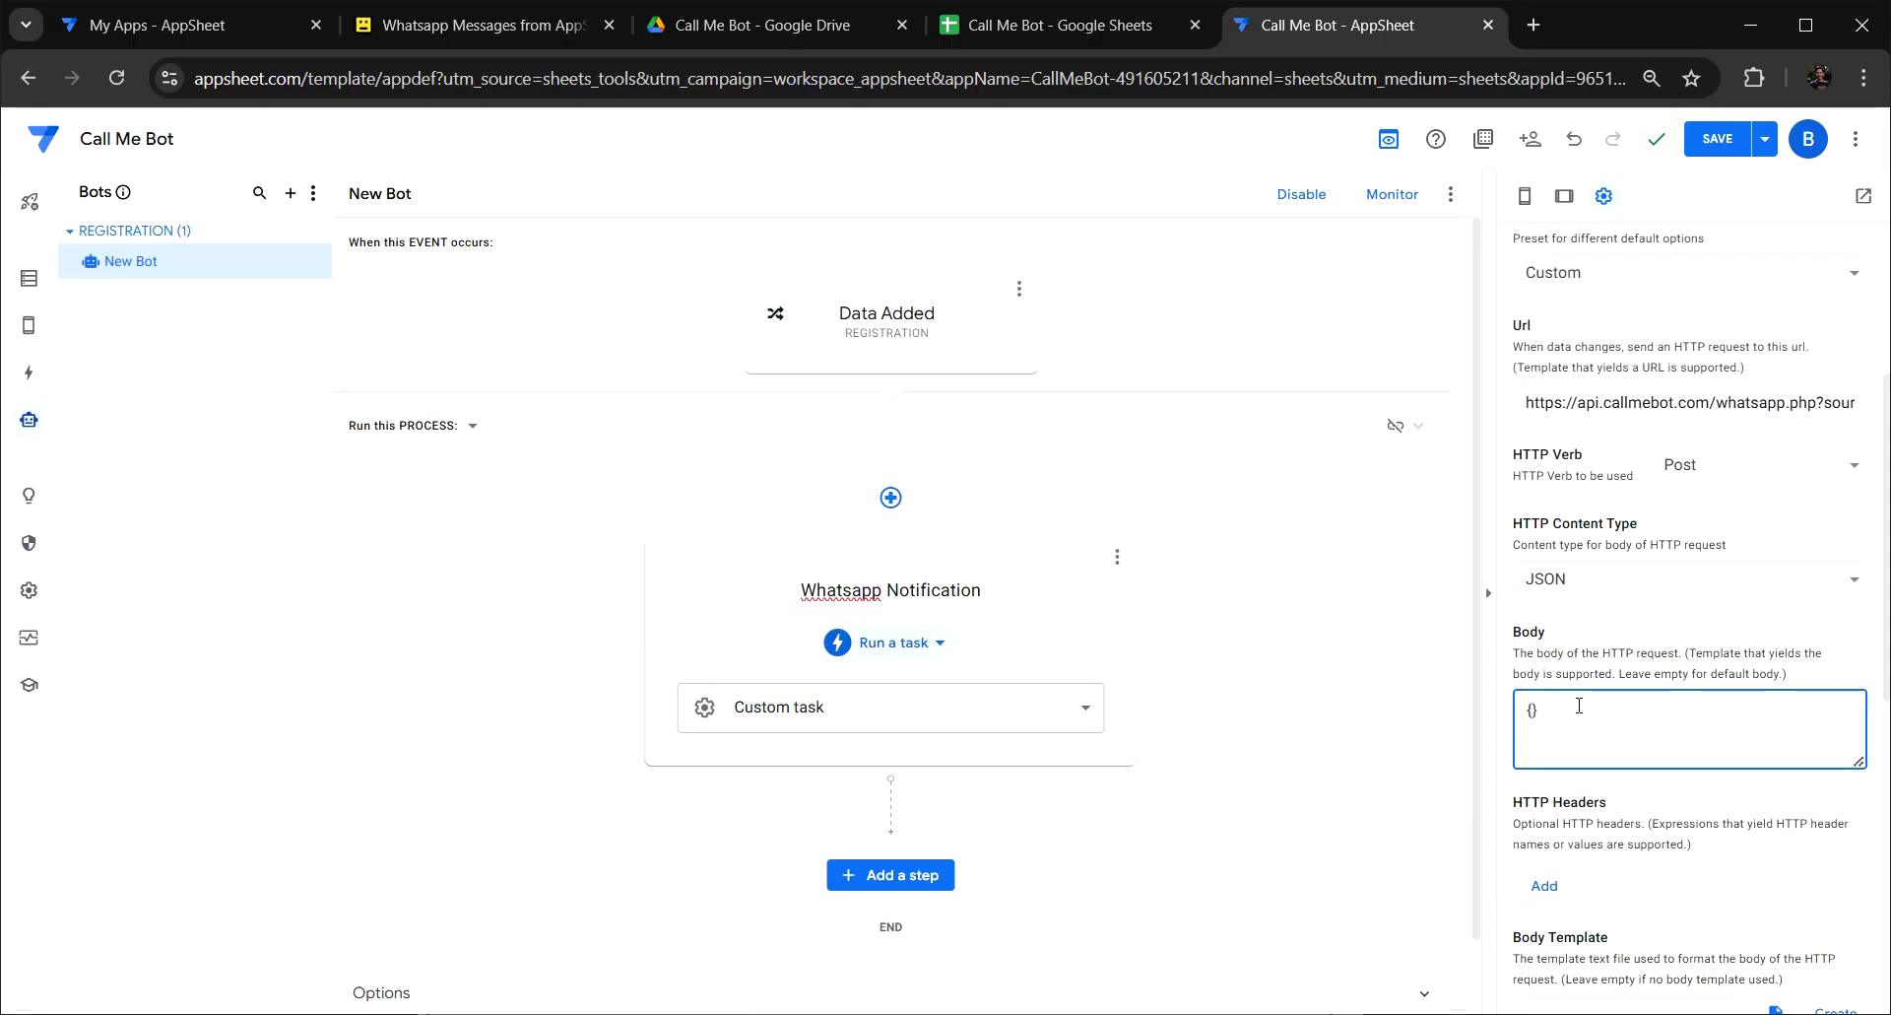
{"action": "scroll", "coordinate": [1579, 706], "scroll_direction": "down", "scroll_amount": 2}
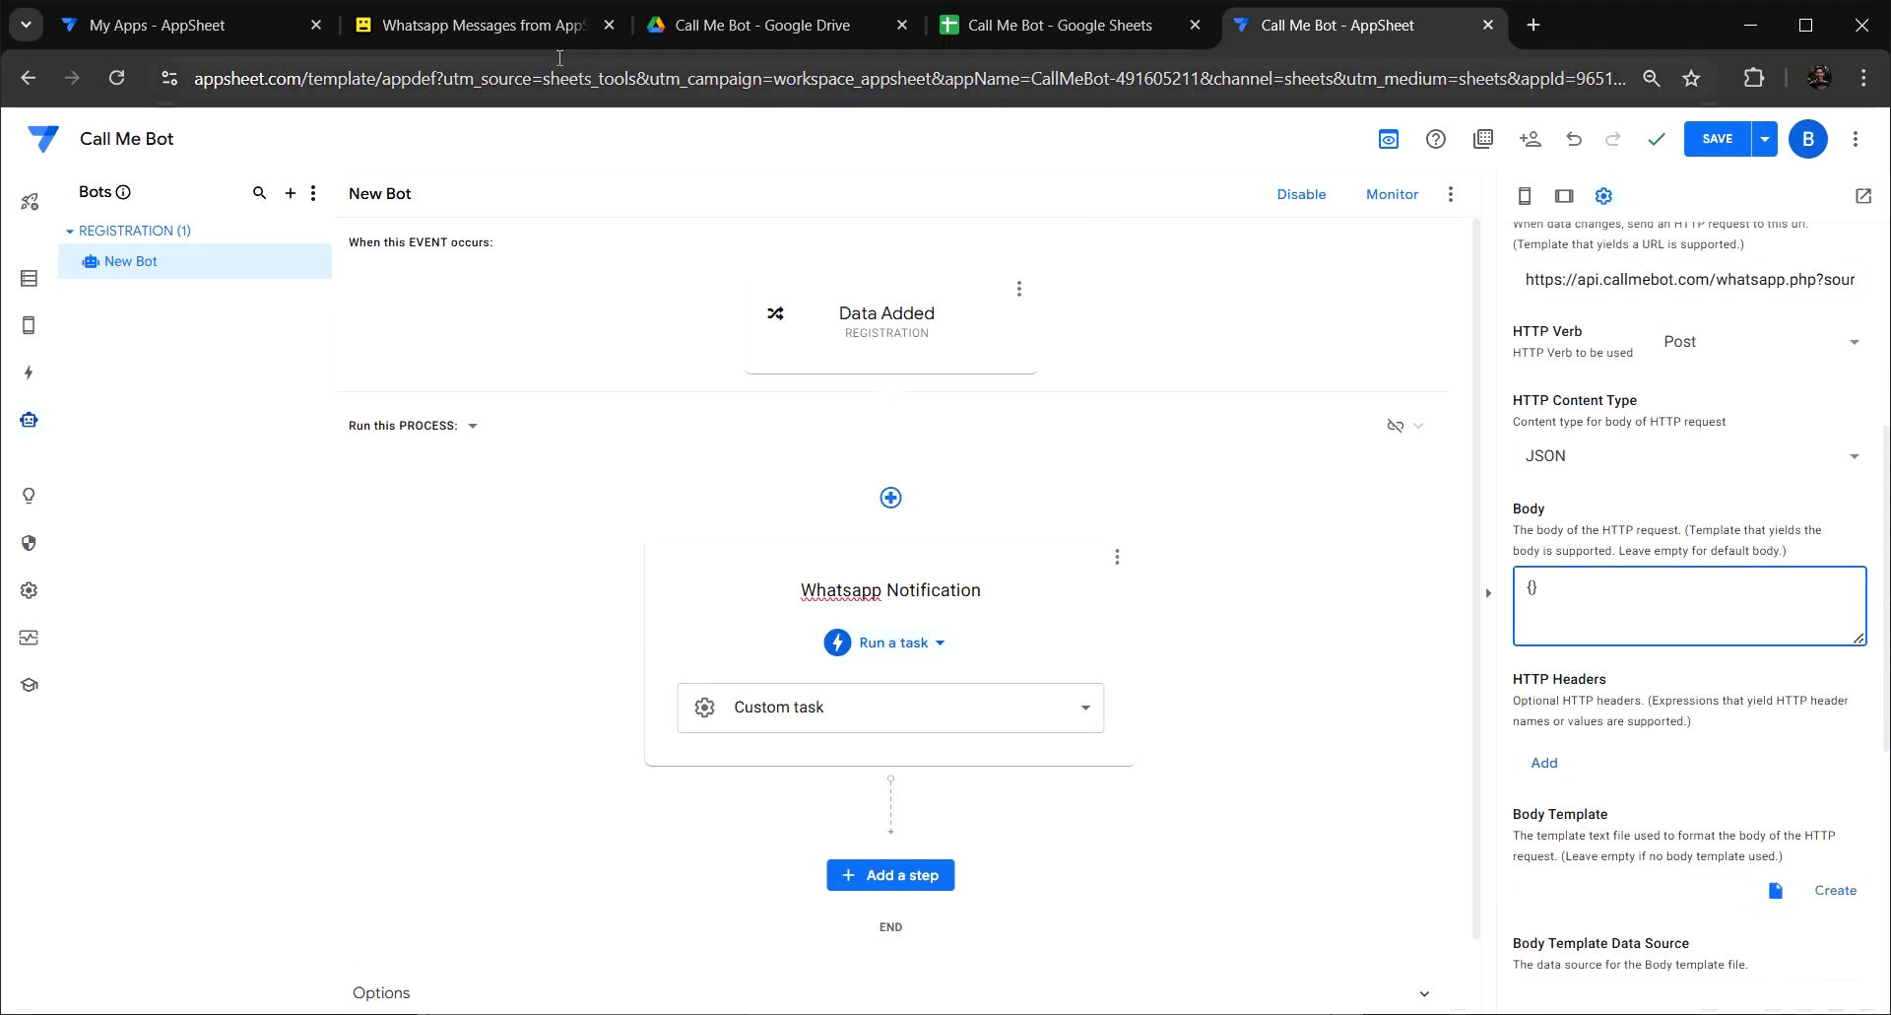
{"action": "left_click", "coordinate": [506, 28]}
{"action": "scroll", "coordinate": [719, 537], "scroll_direction": "down", "scroll_amount": 5}
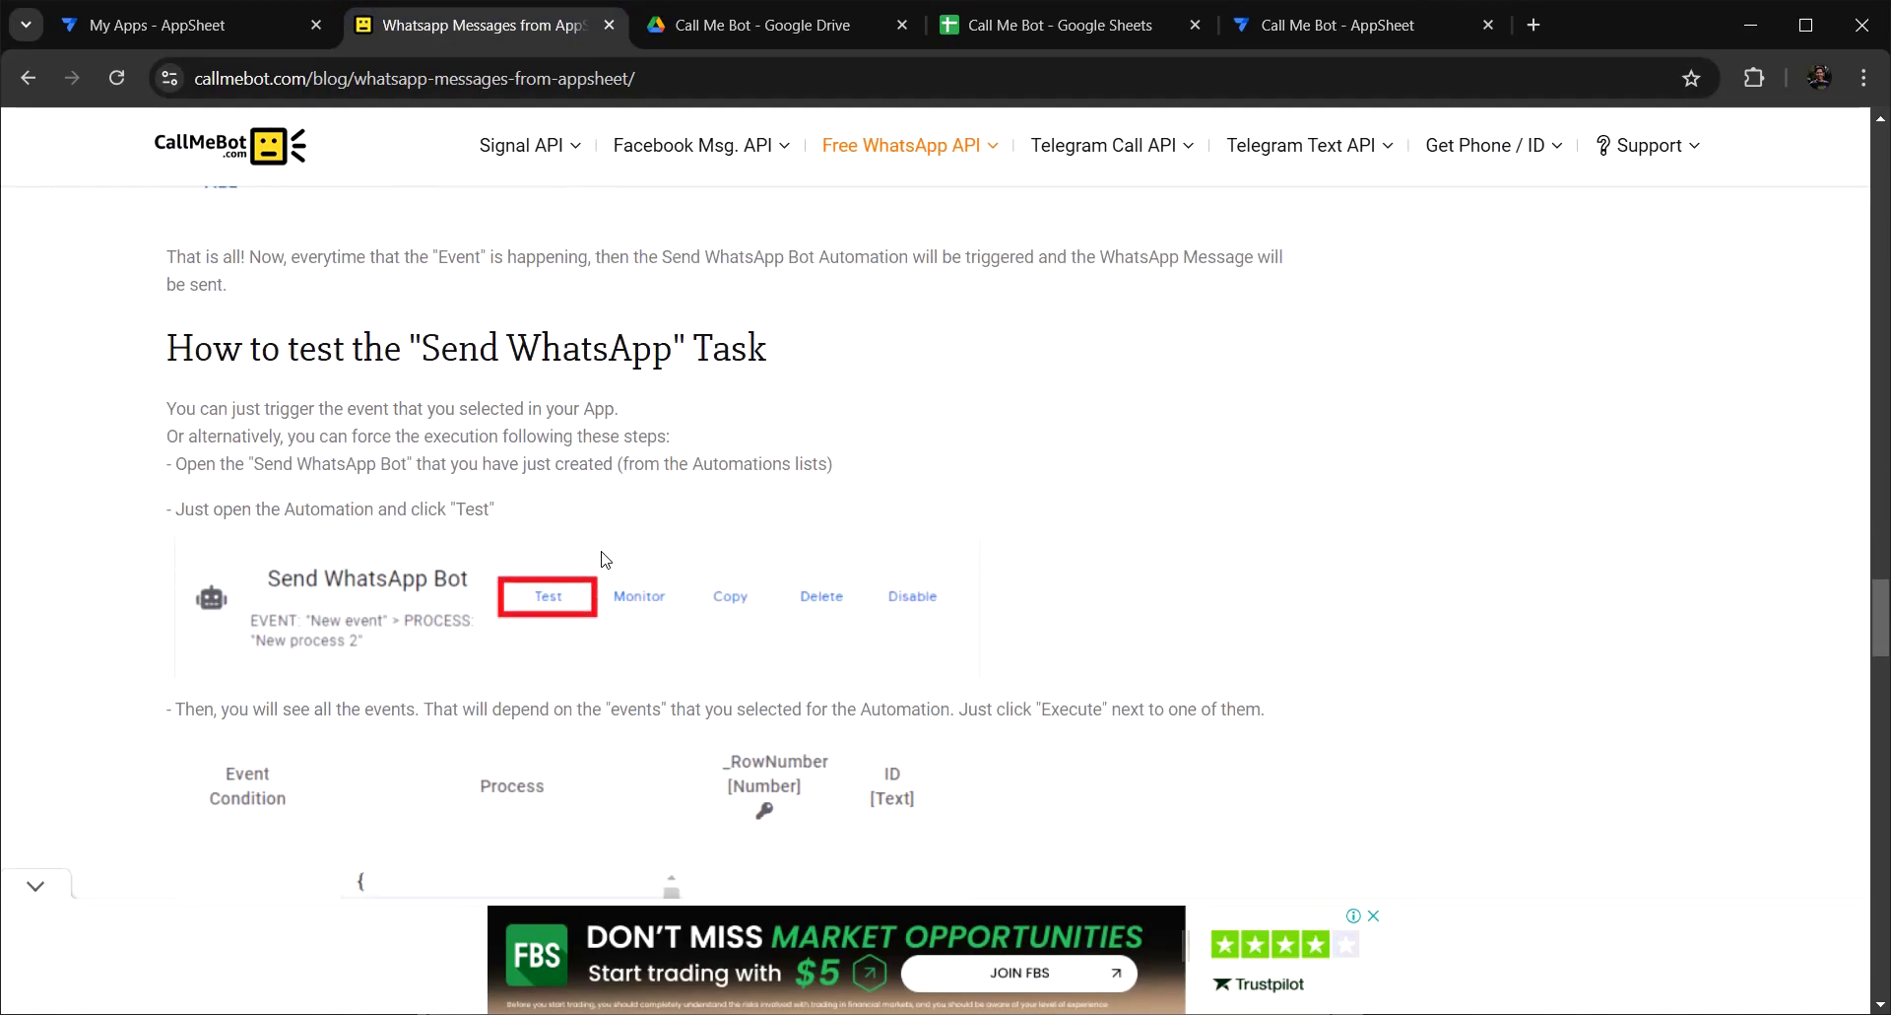
{"action": "scroll", "coordinate": [645, 529], "scroll_direction": "up", "scroll_amount": 4}
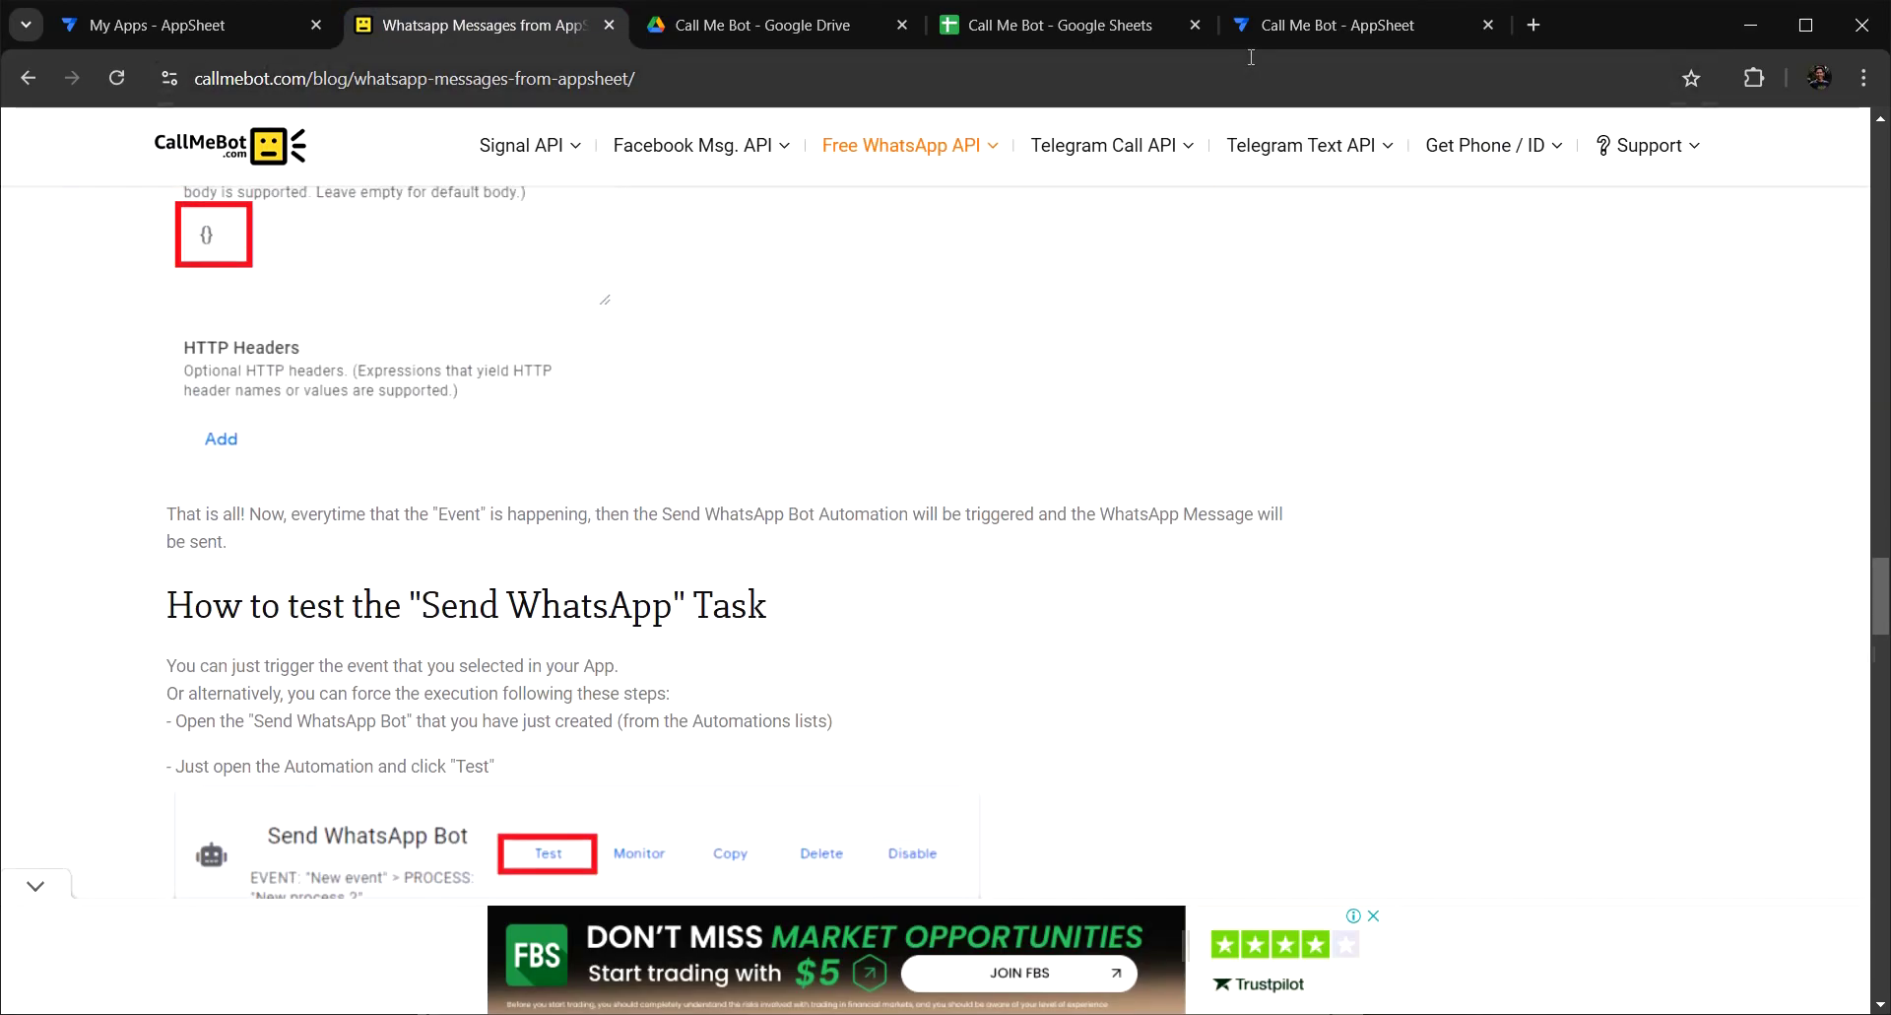
{"action": "left_click", "coordinate": [1340, 24]}
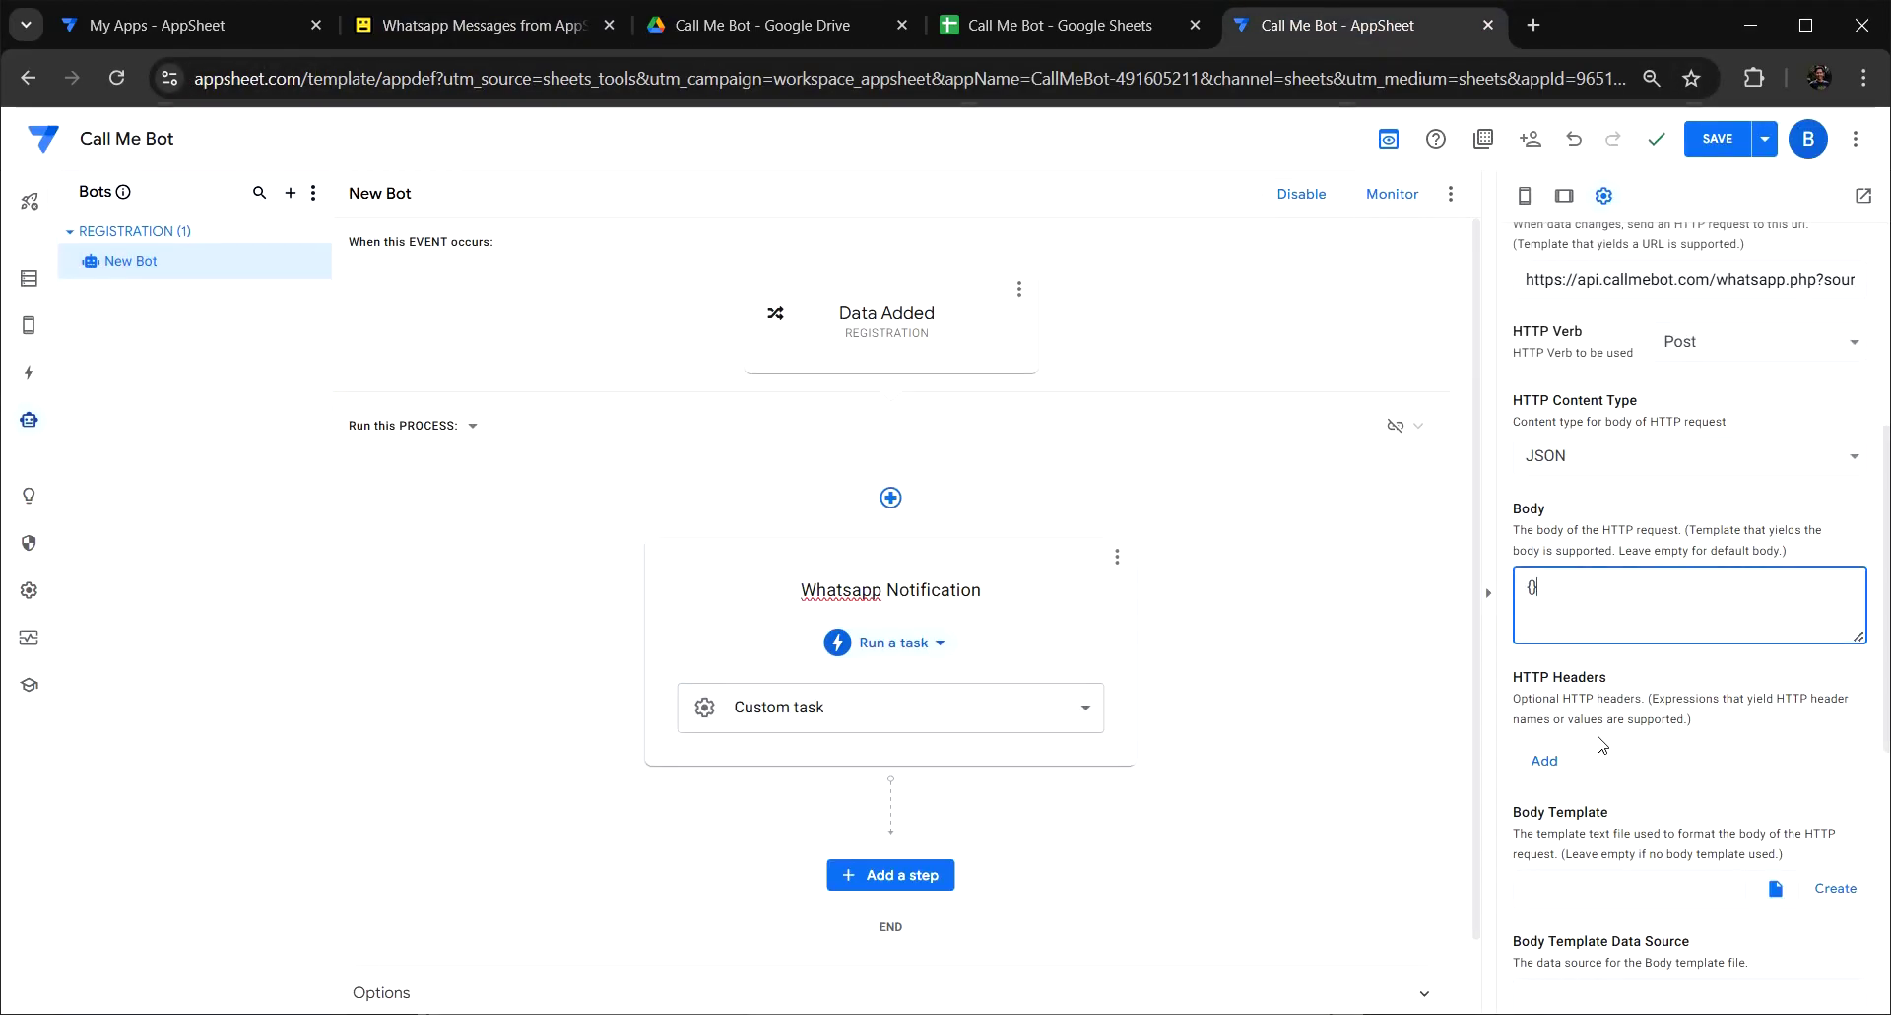
{"action": "scroll", "coordinate": [1601, 745], "scroll_direction": "up", "scroll_amount": 4}
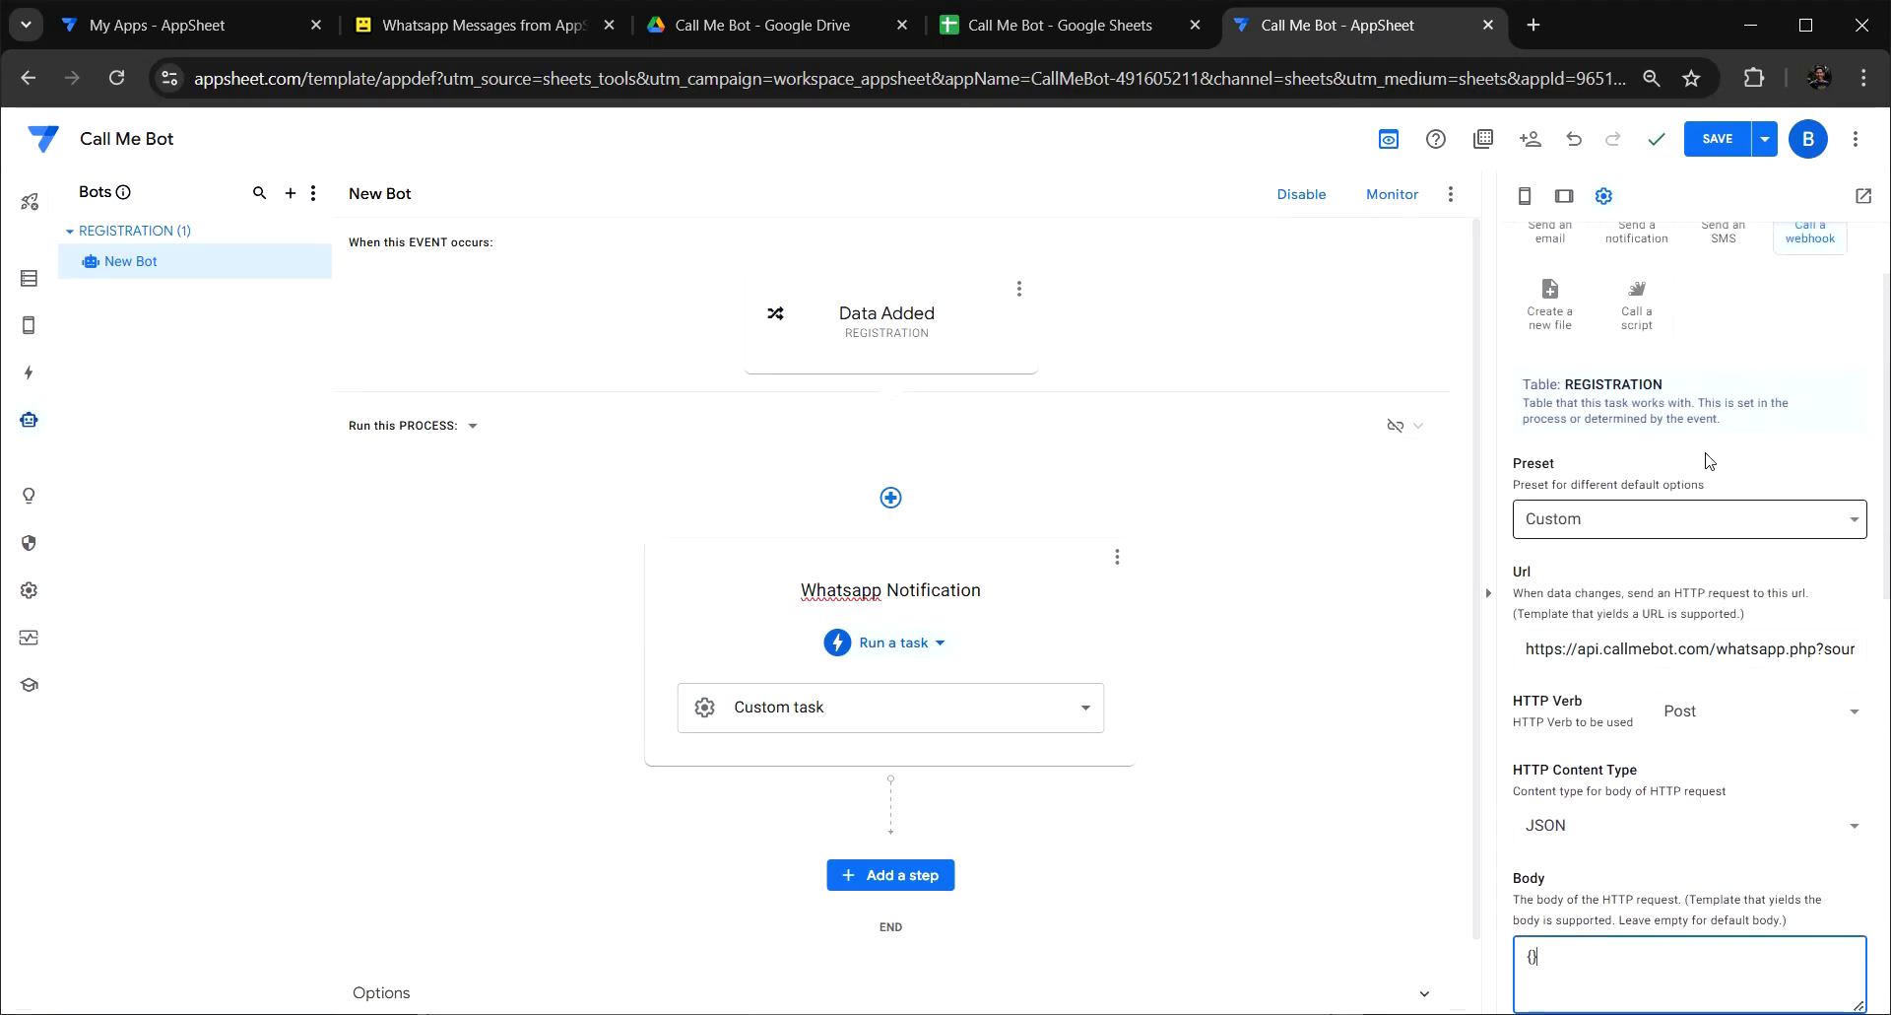
Save the bot's webhook settings and review the CallMeBot guide's next instructions.
{"action": "left_click", "coordinate": [1717, 143]}
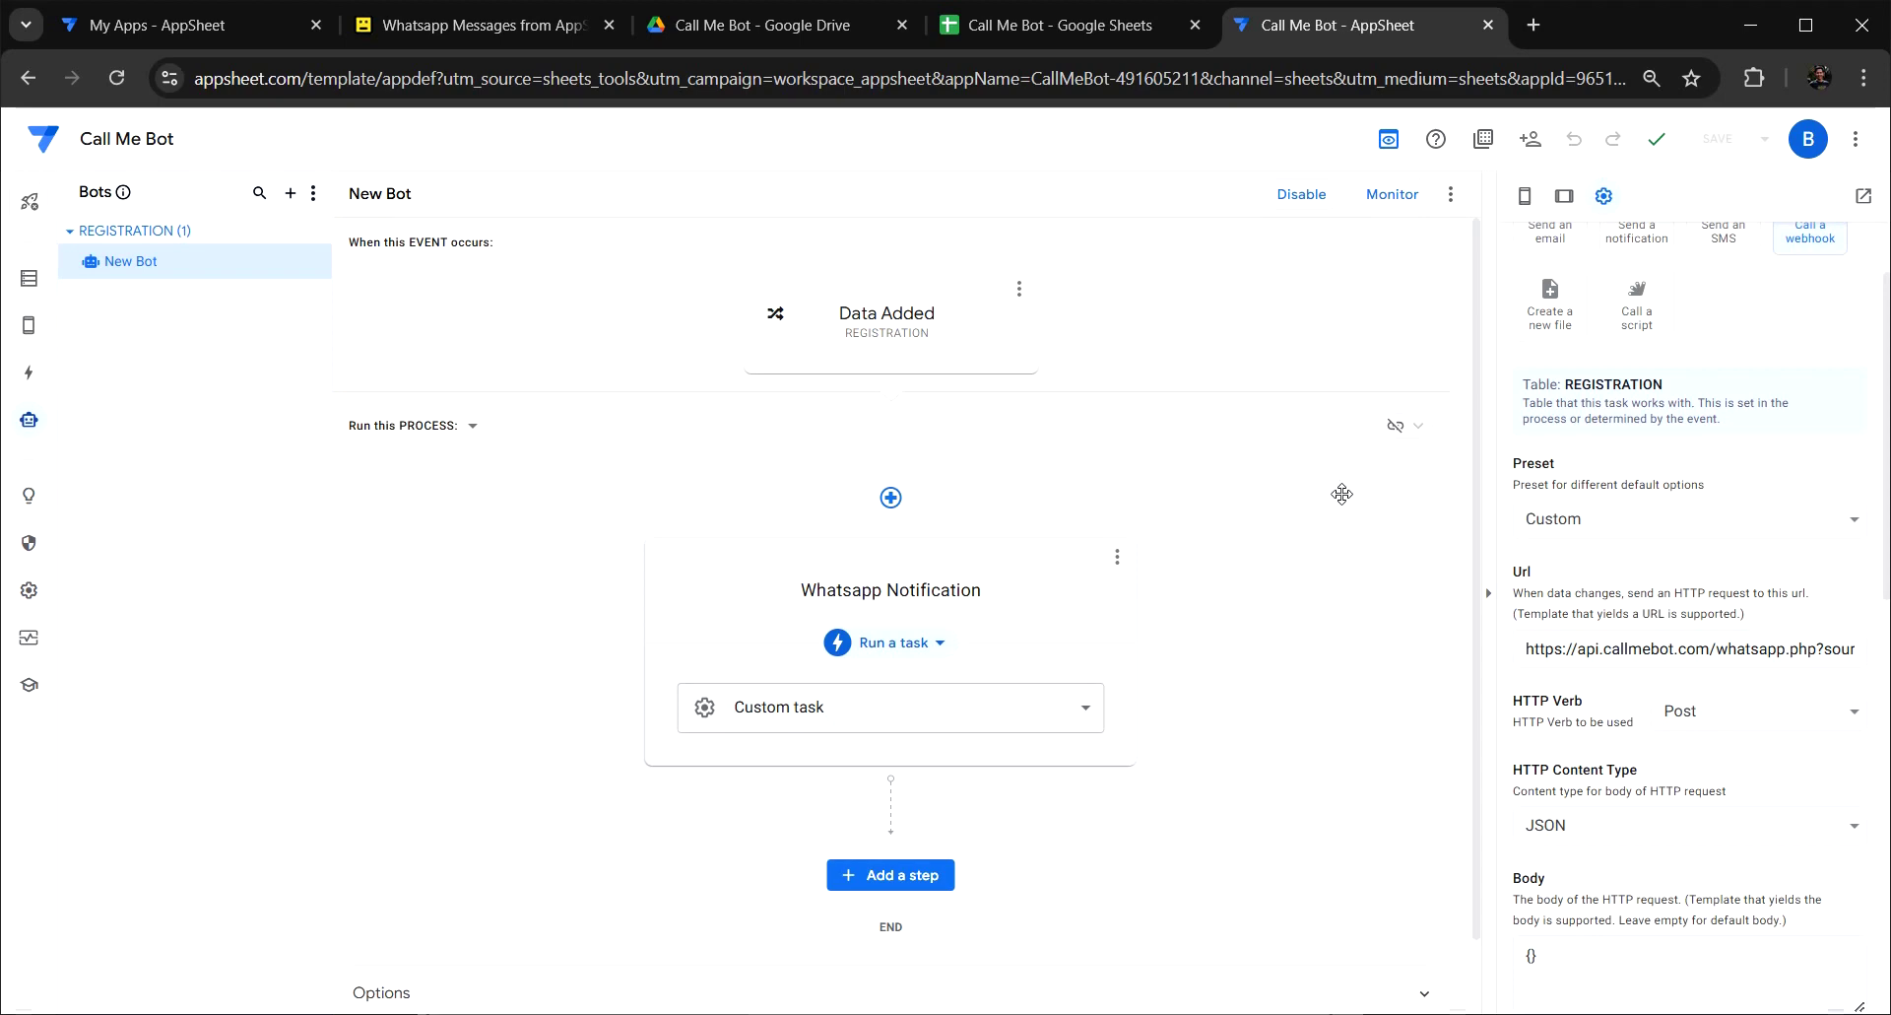
{"action": "left_click", "coordinate": [514, 27]}
{"action": "scroll", "coordinate": [576, 407], "scroll_direction": "down", "scroll_amount": 5}
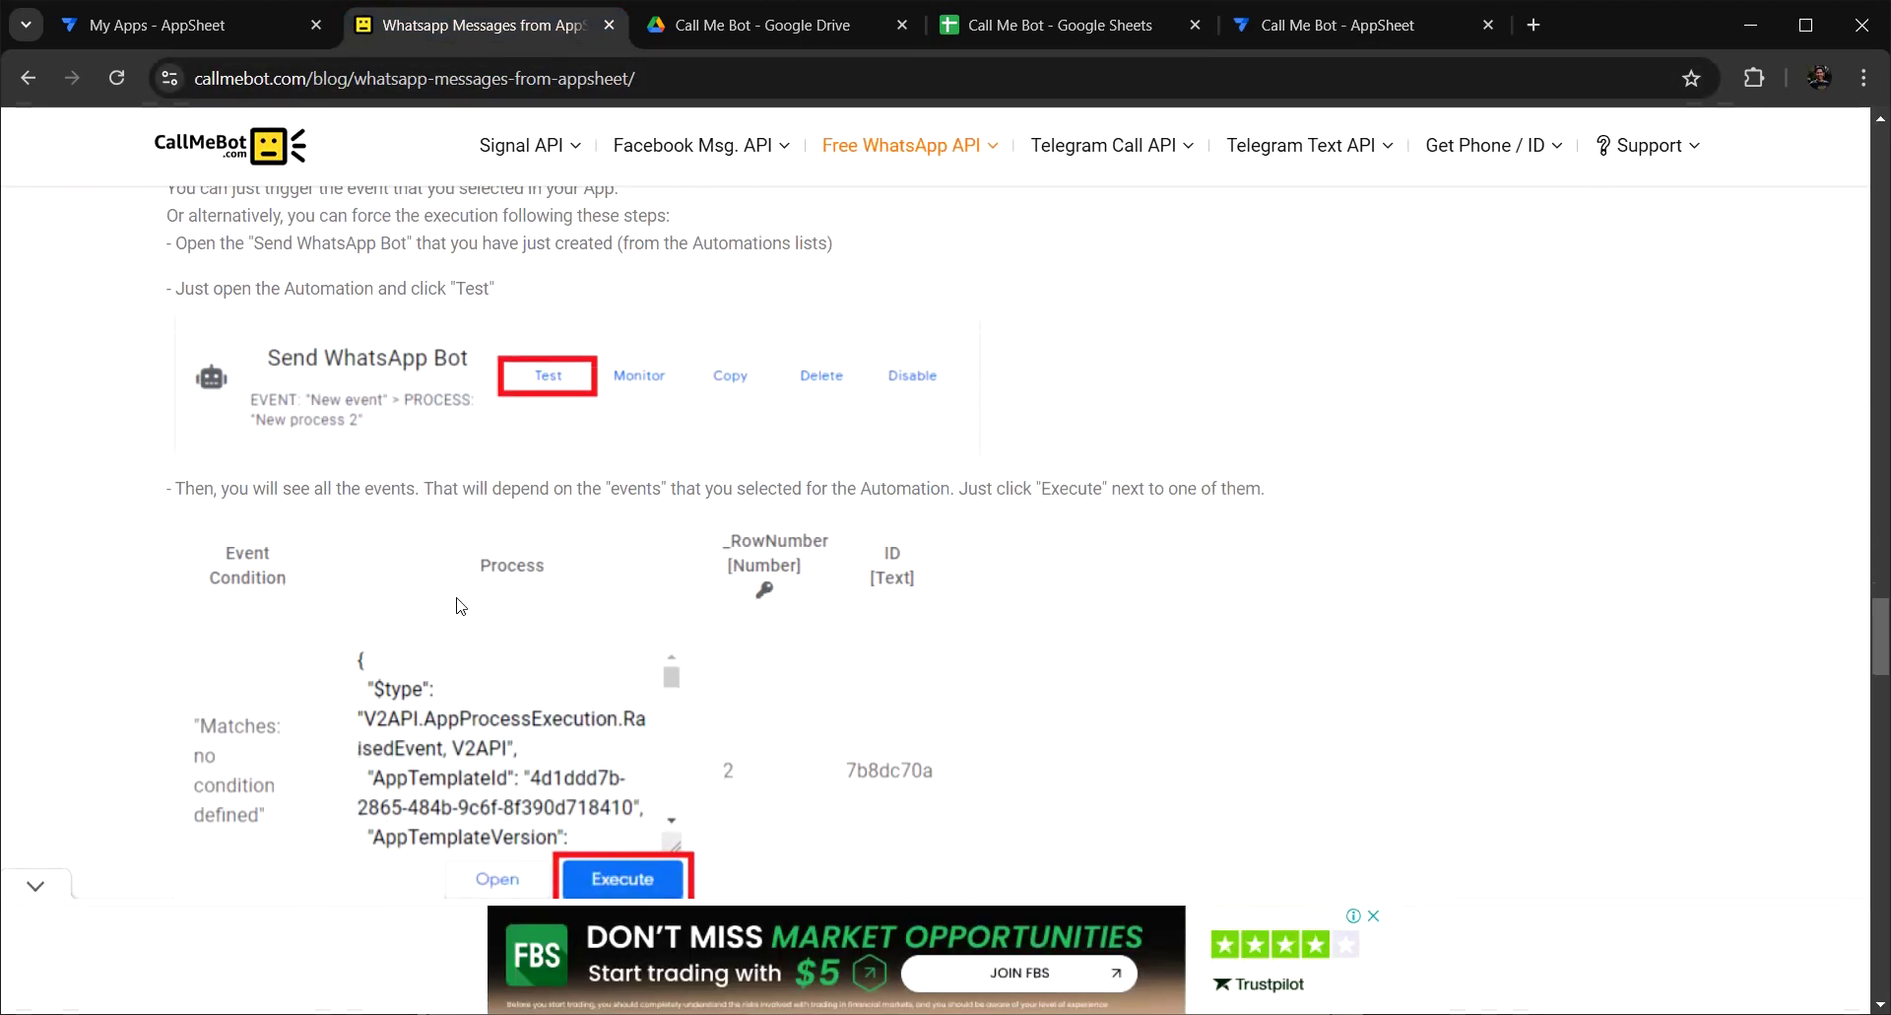
{"action": "scroll", "coordinate": [503, 585], "scroll_direction": "down", "scroll_amount": 2}
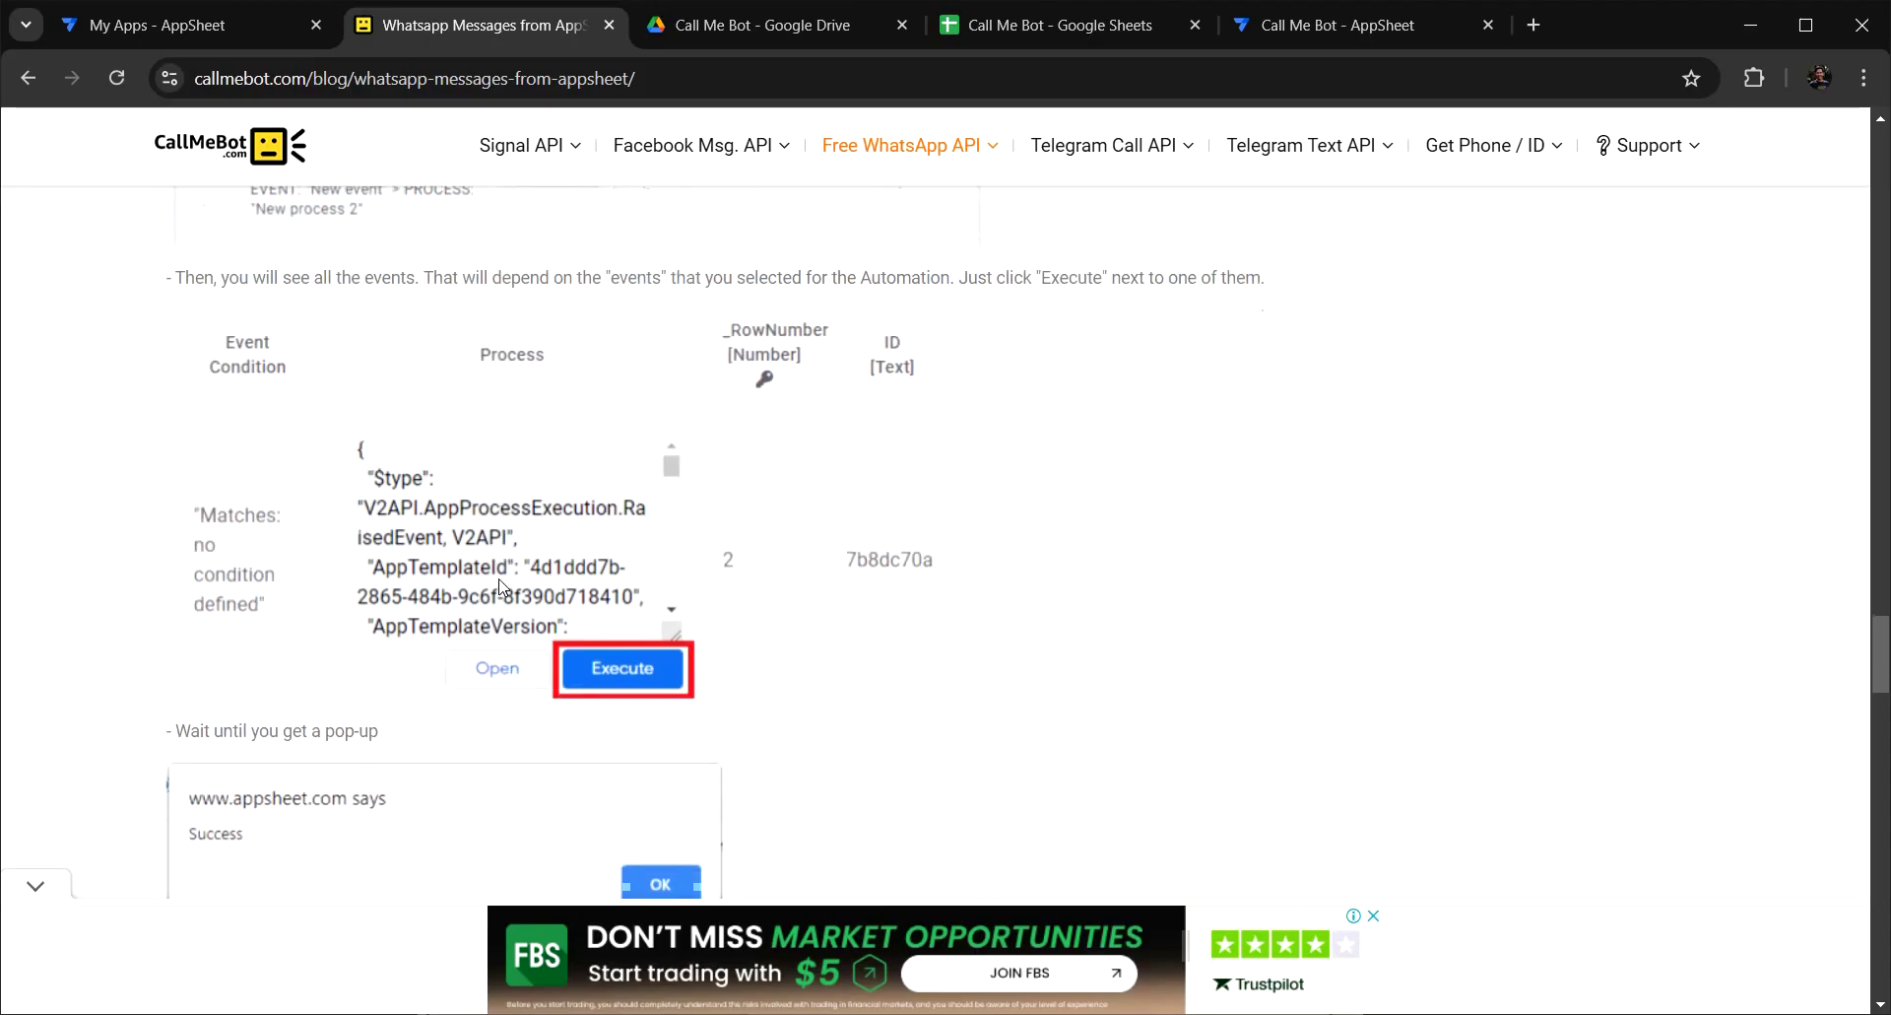
{"action": "scroll", "coordinate": [590, 679], "scroll_direction": "down", "scroll_amount": 2}
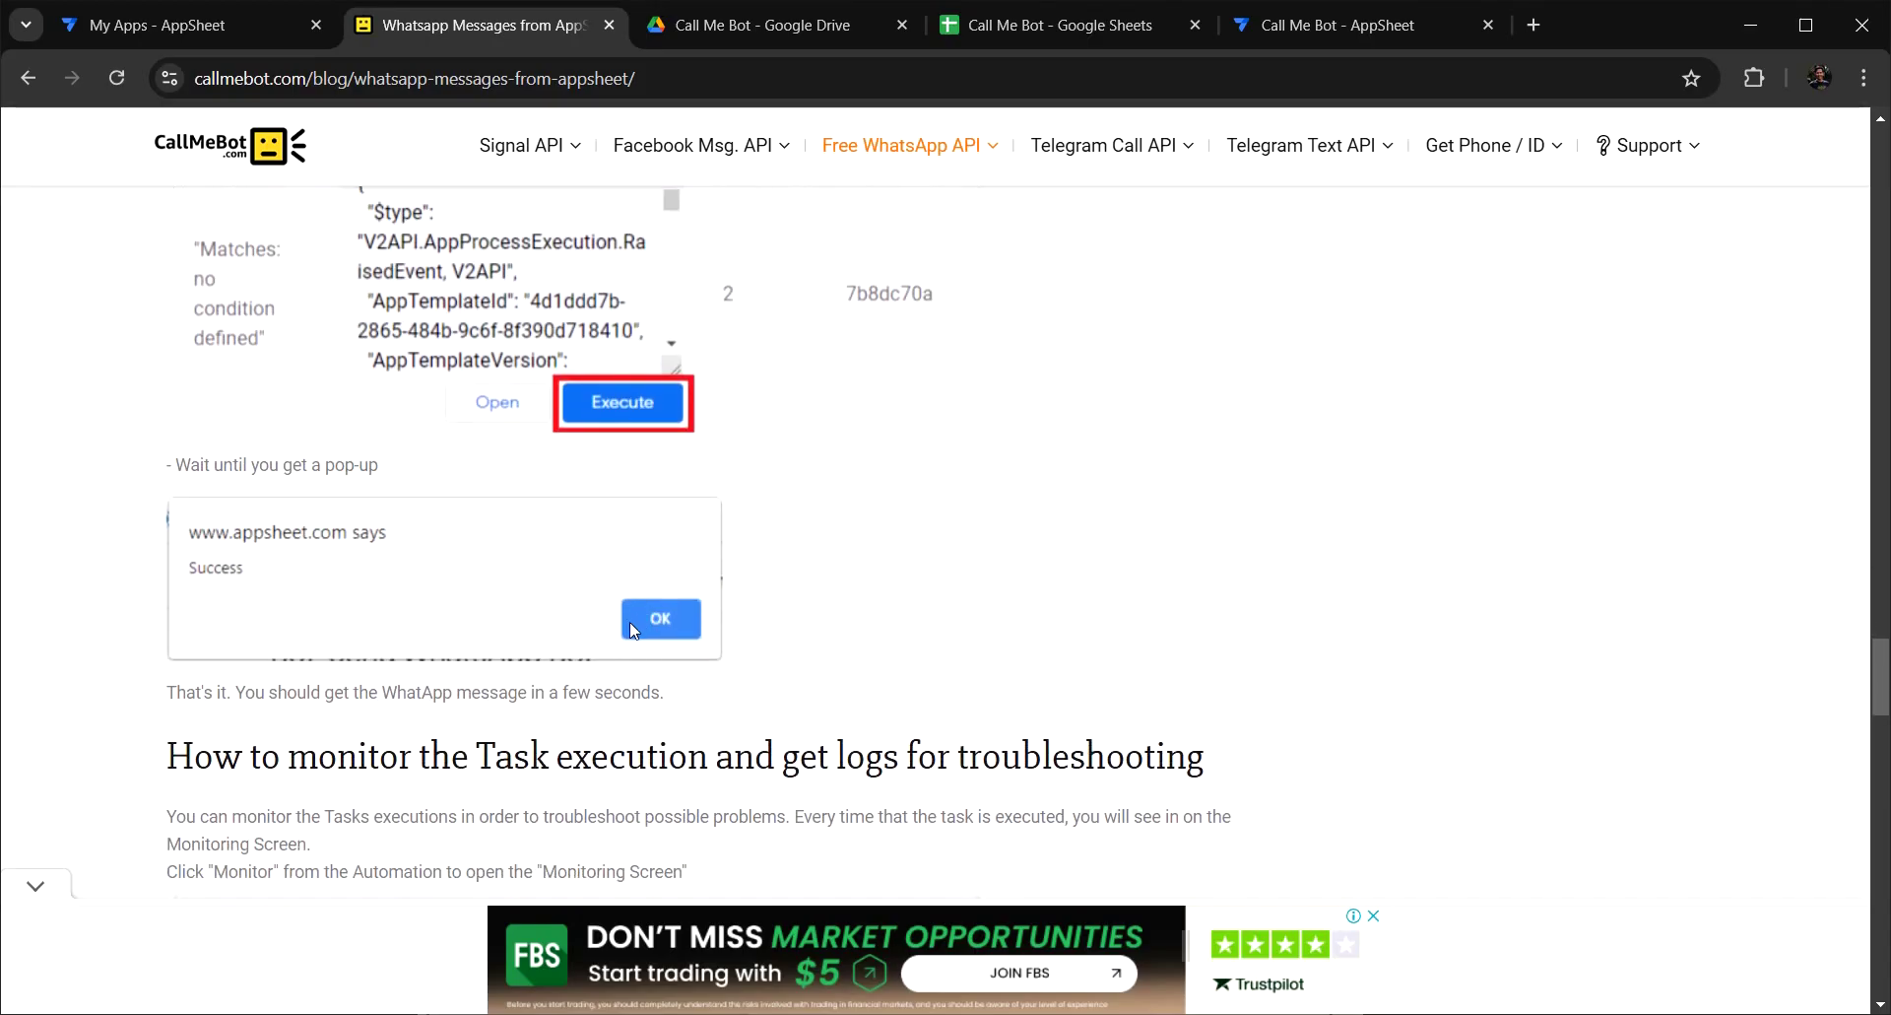
Run Test from the bot's three-dot menu, showing 0 rows, then return to the editor.
{"action": "left_click", "coordinate": [1281, 27]}
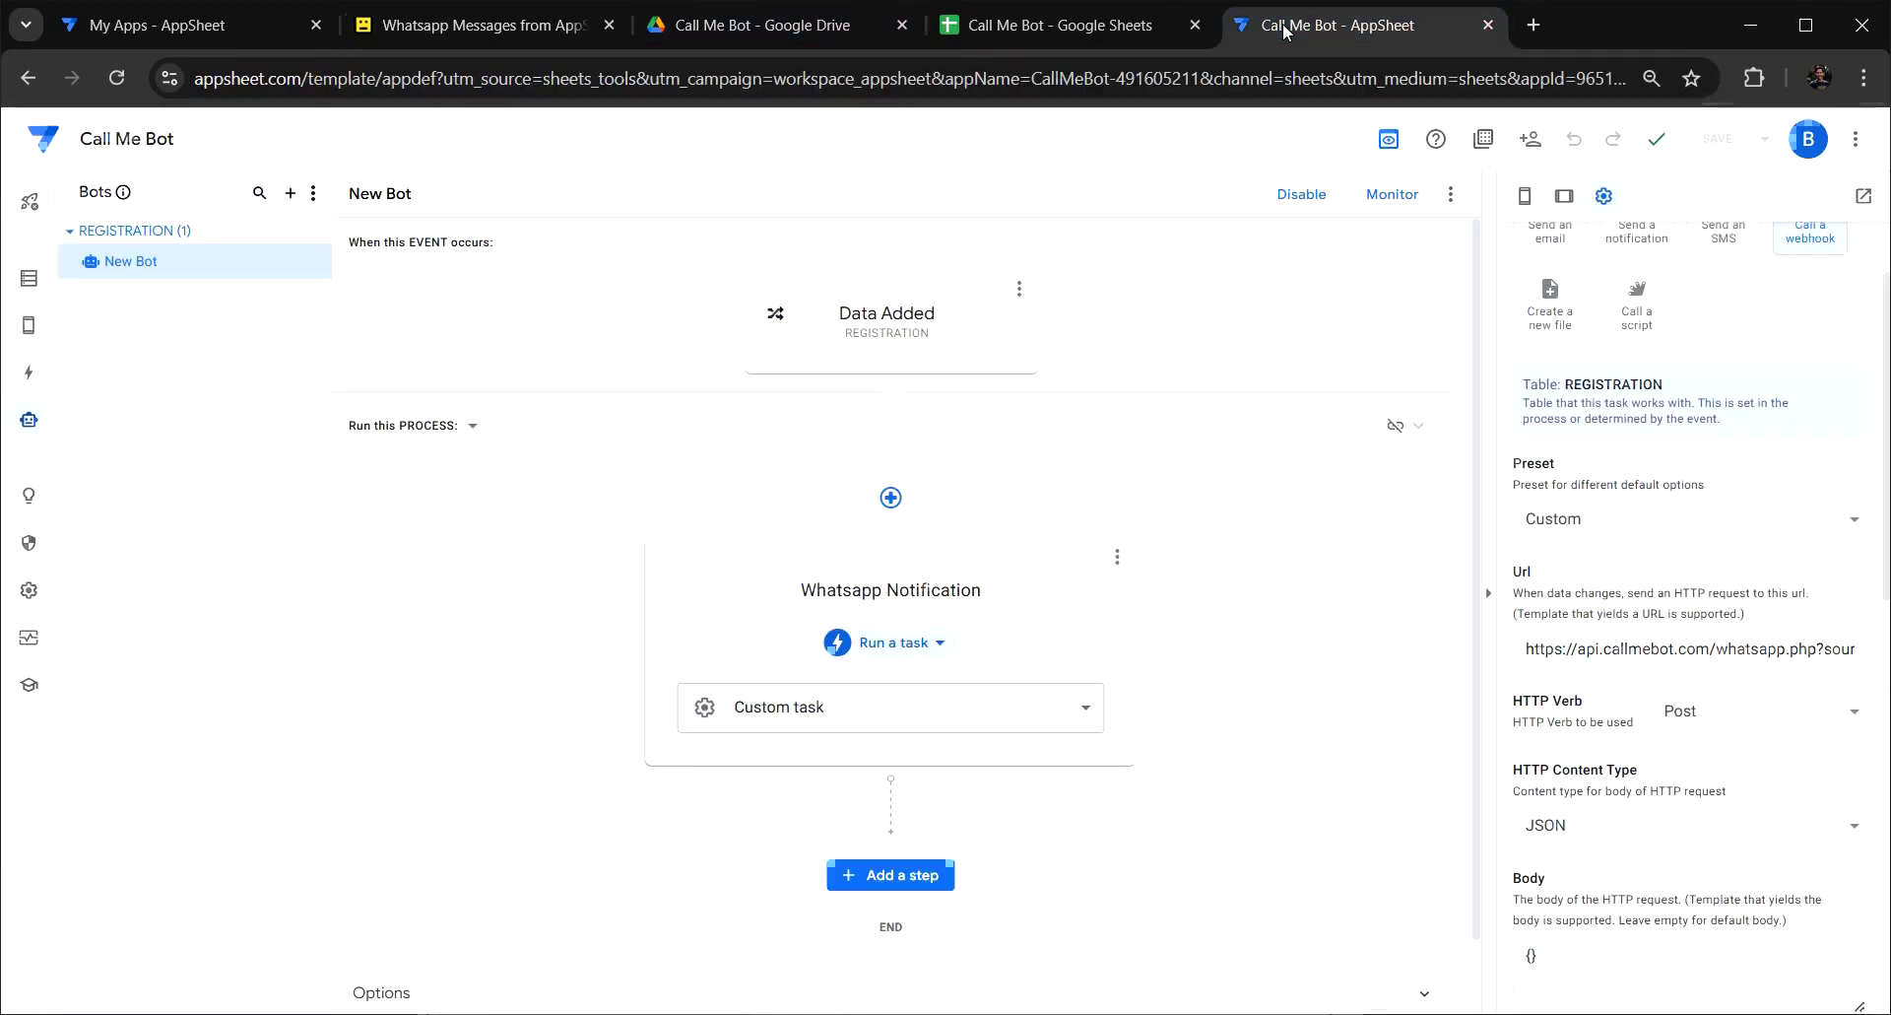
{"action": "left_click", "coordinate": [1451, 197]}
{"action": "left_click", "coordinate": [1479, 224]}
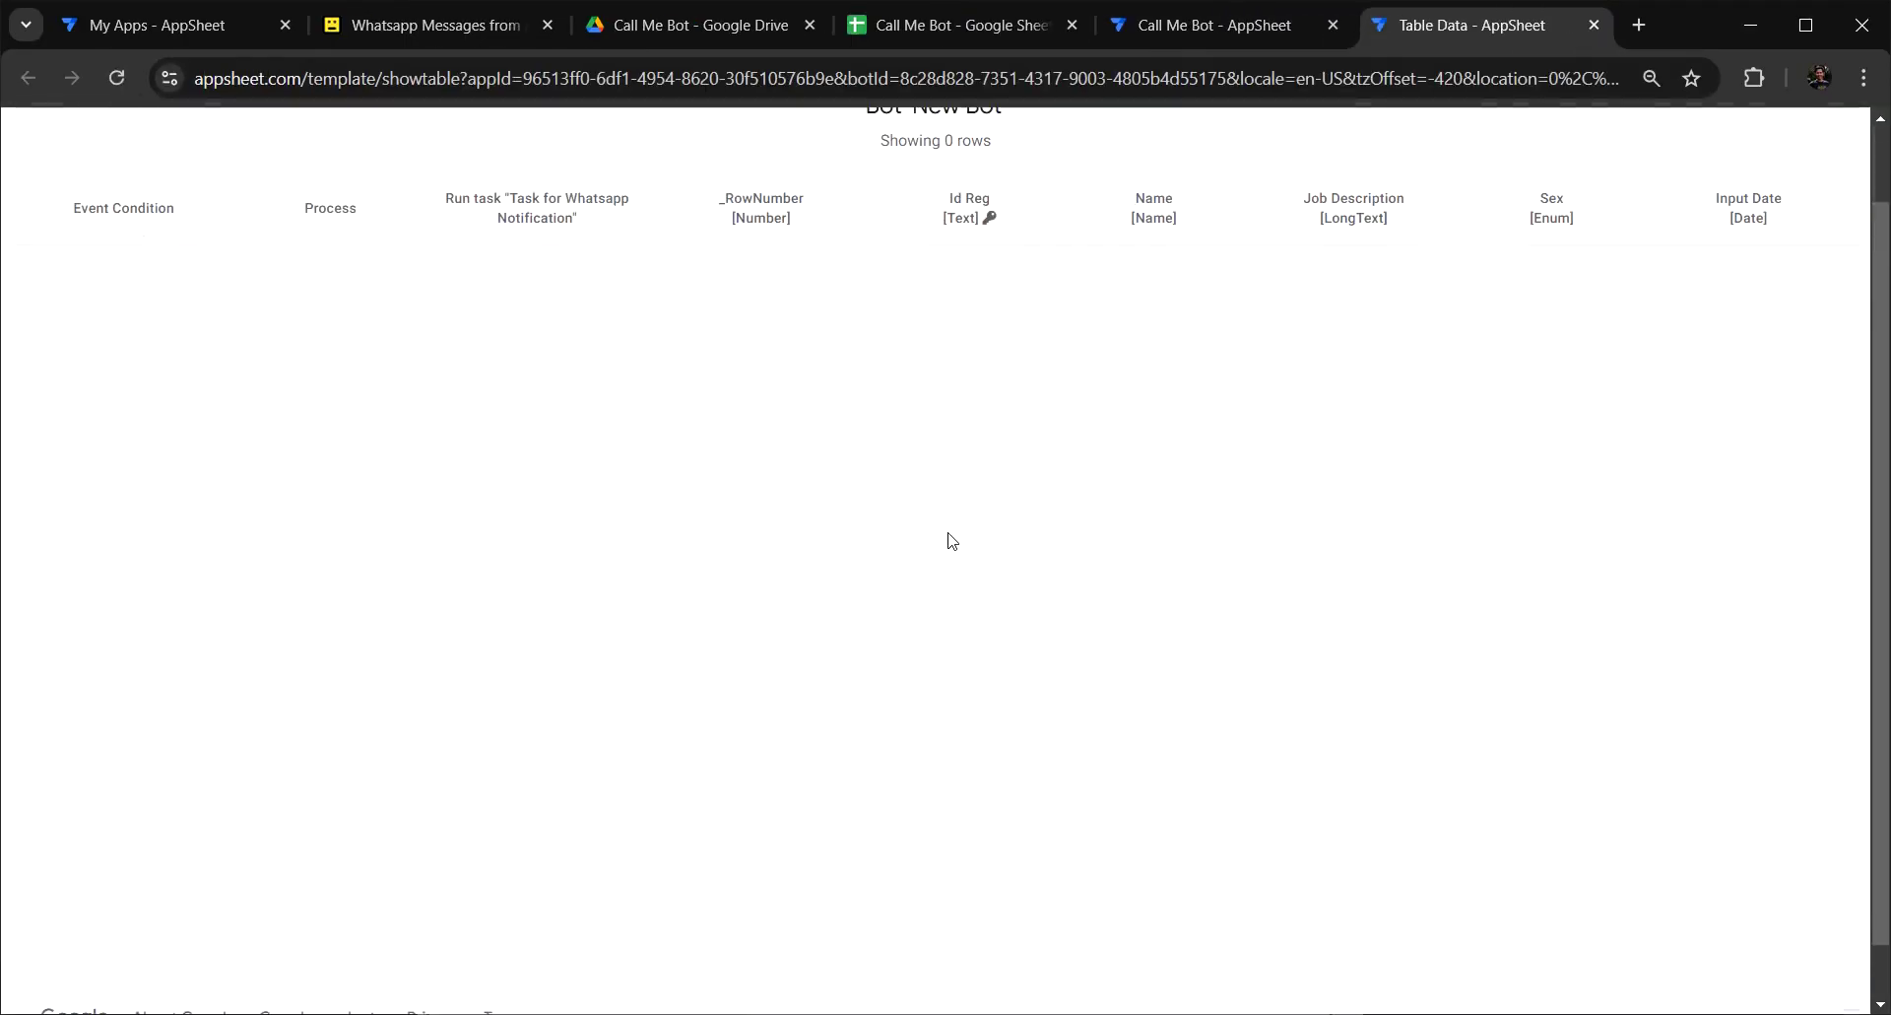
{"action": "left_click", "coordinate": [1223, 31]}
In the mobile preview, save a REGISTRATION record with a name, Job Description Engineering, Sex Male.
{"action": "left_click", "coordinate": [1527, 197]}
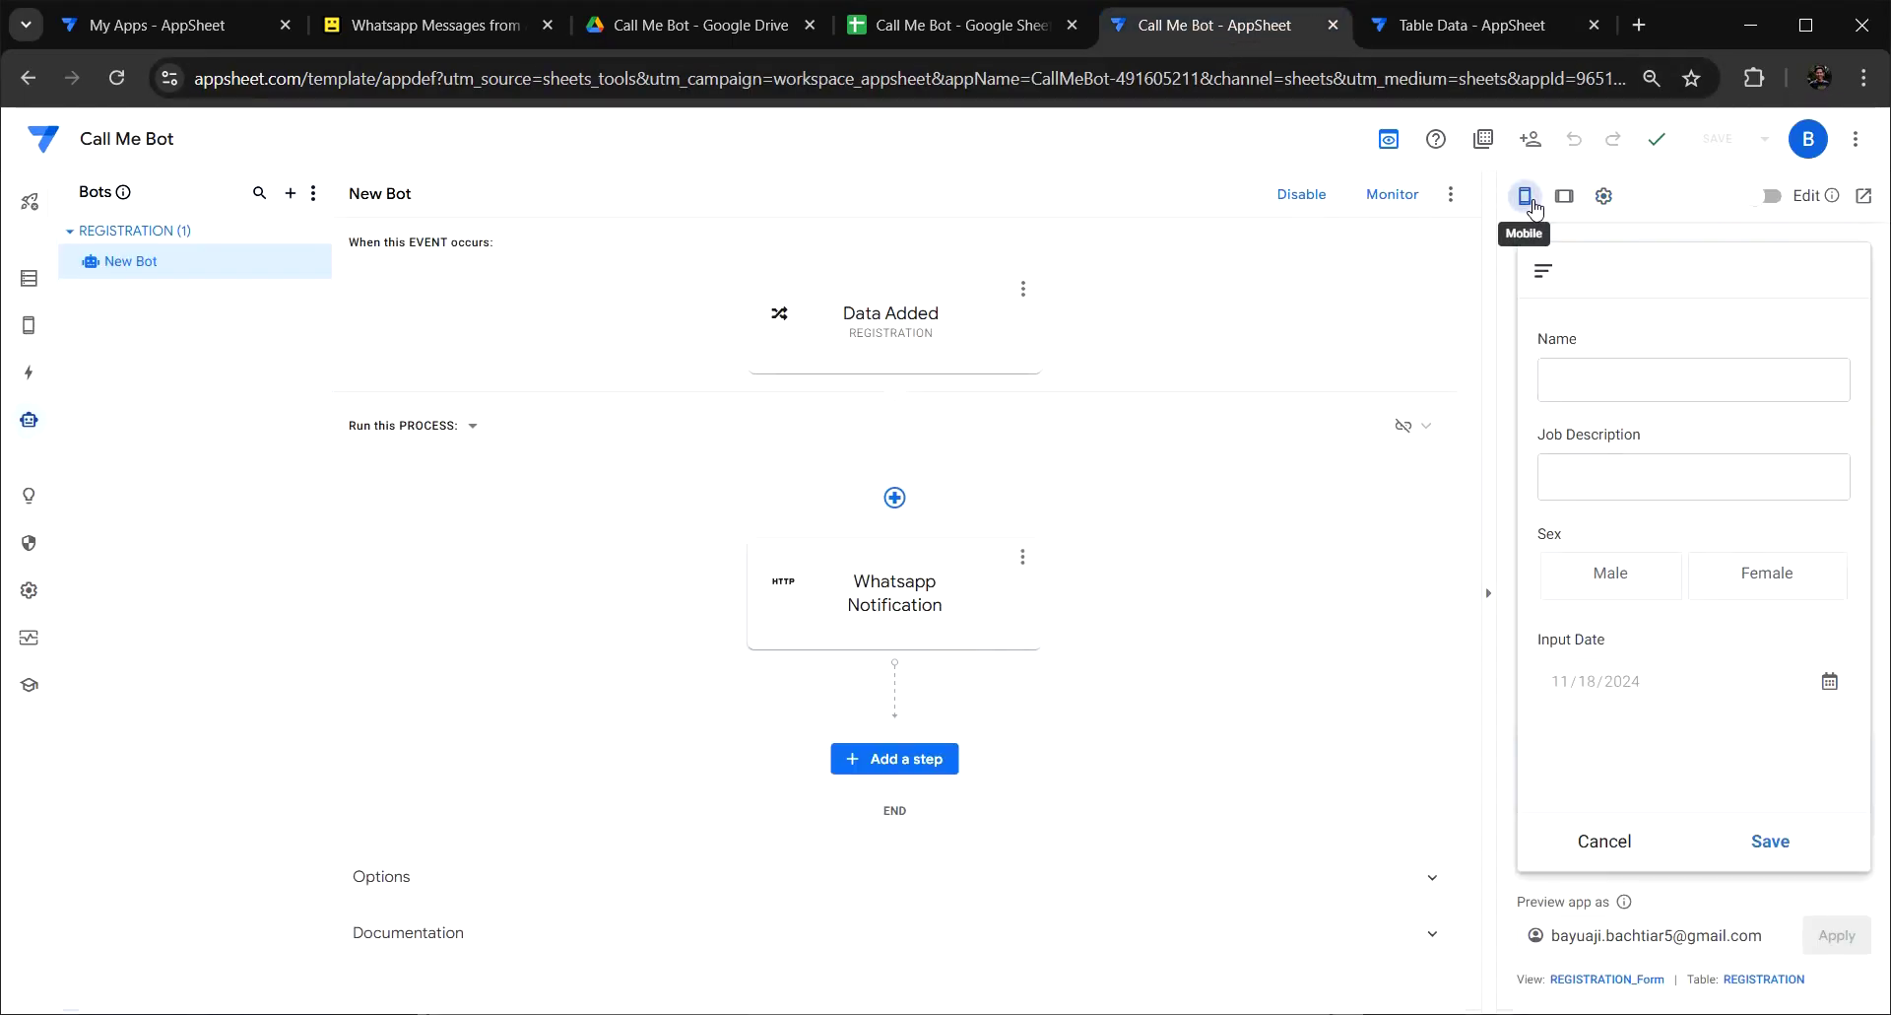
{"action": "left_click", "coordinate": [1594, 379]}
{"action": "type", "text": "John"}
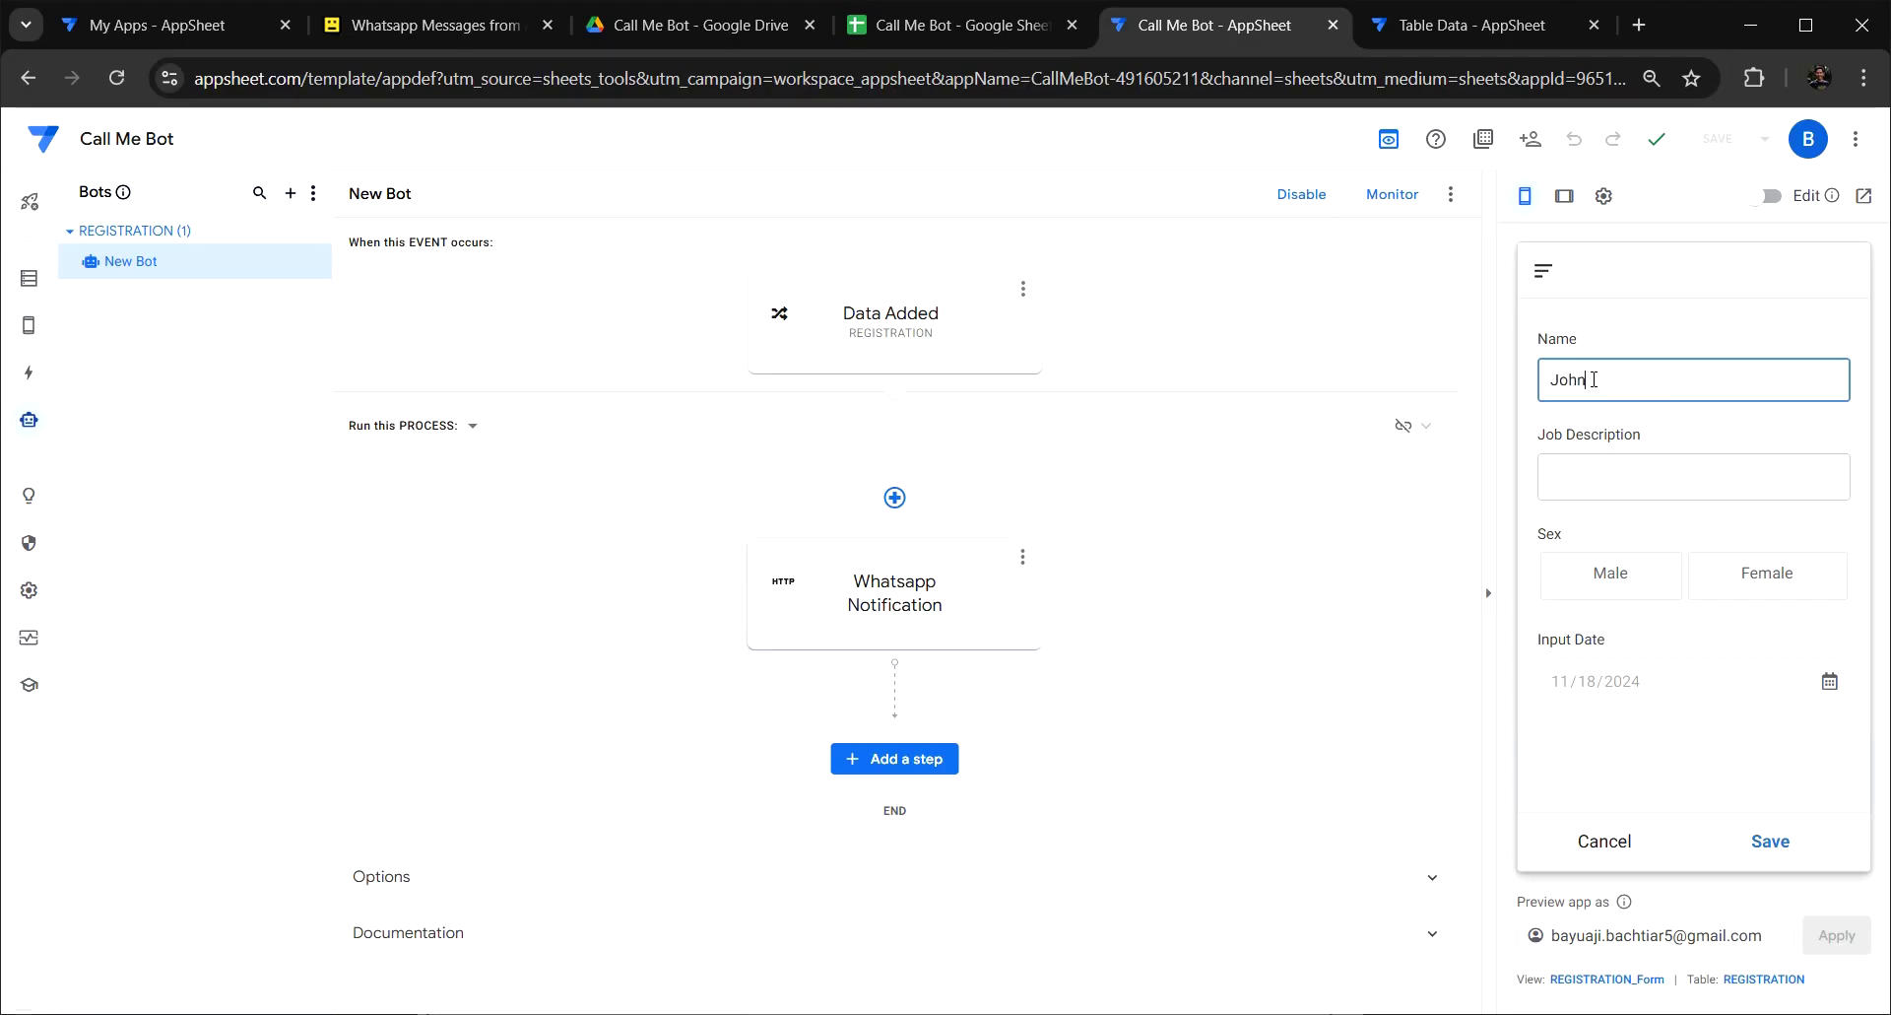
{"action": "left_click", "coordinate": [1595, 482]}
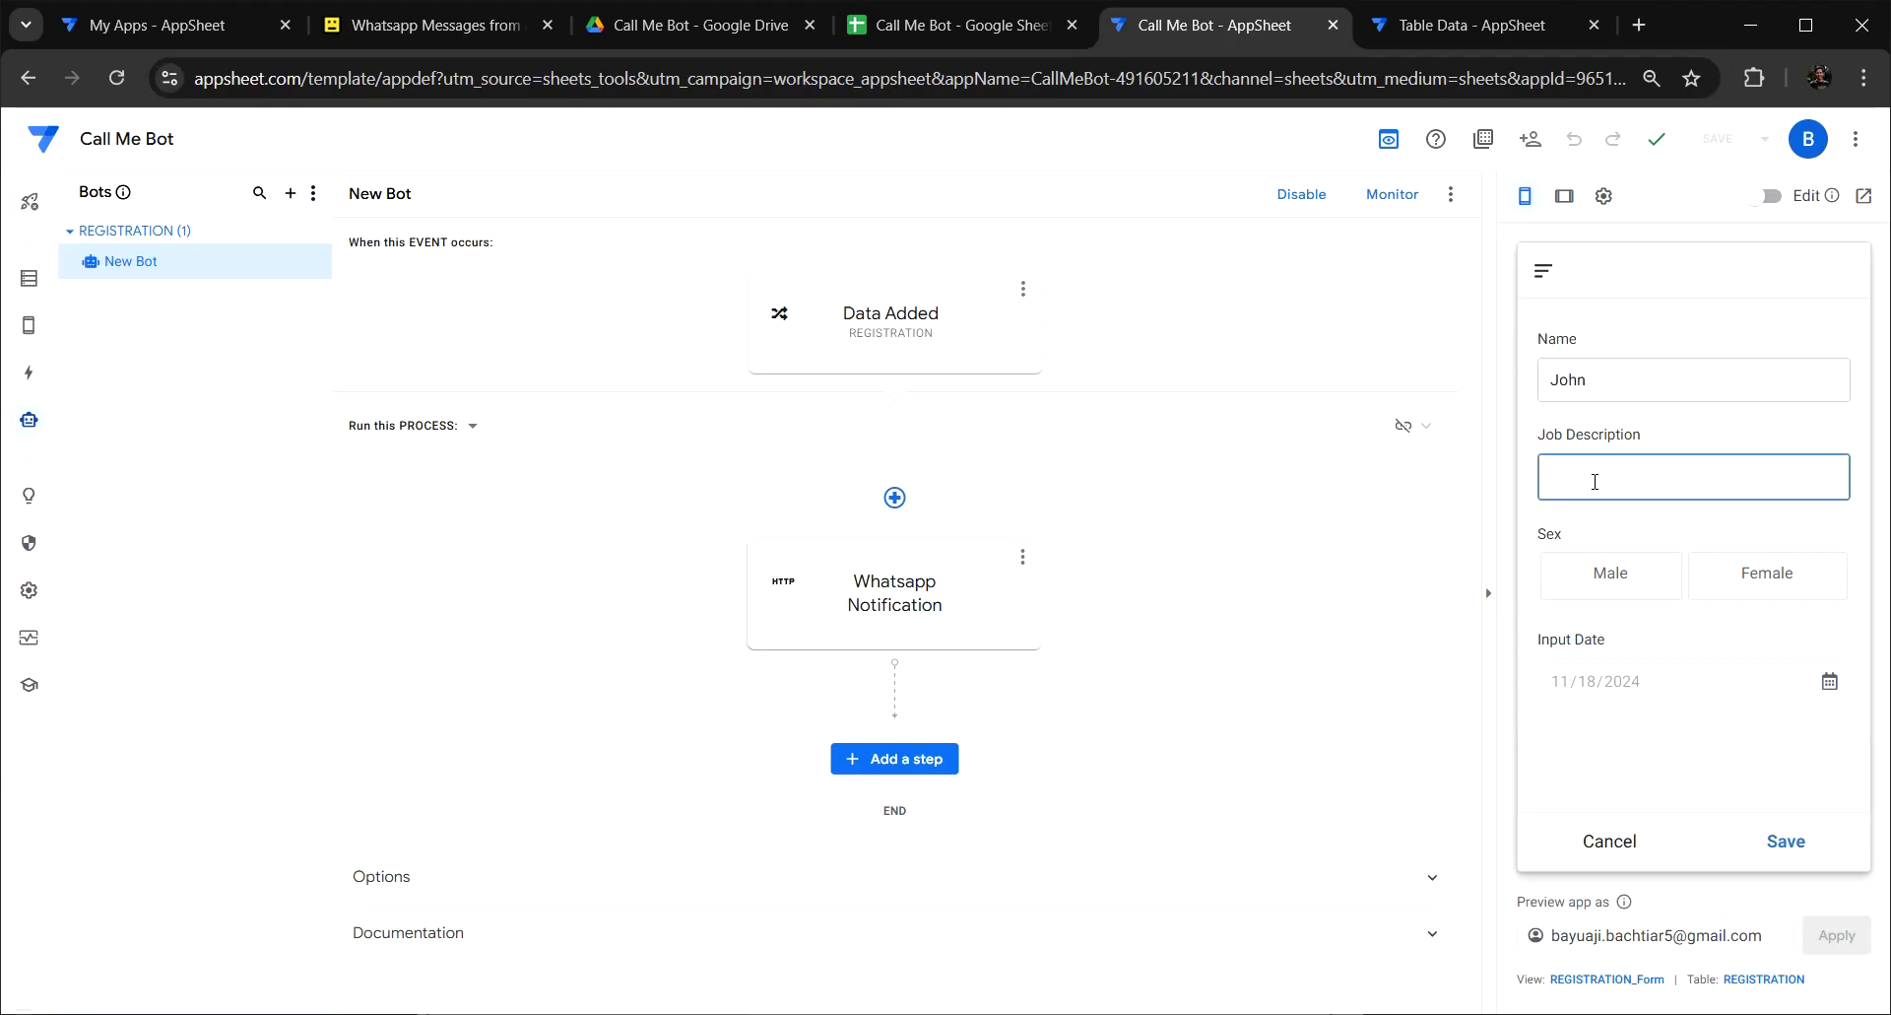
{"action": "type", "text": "Enginering"}
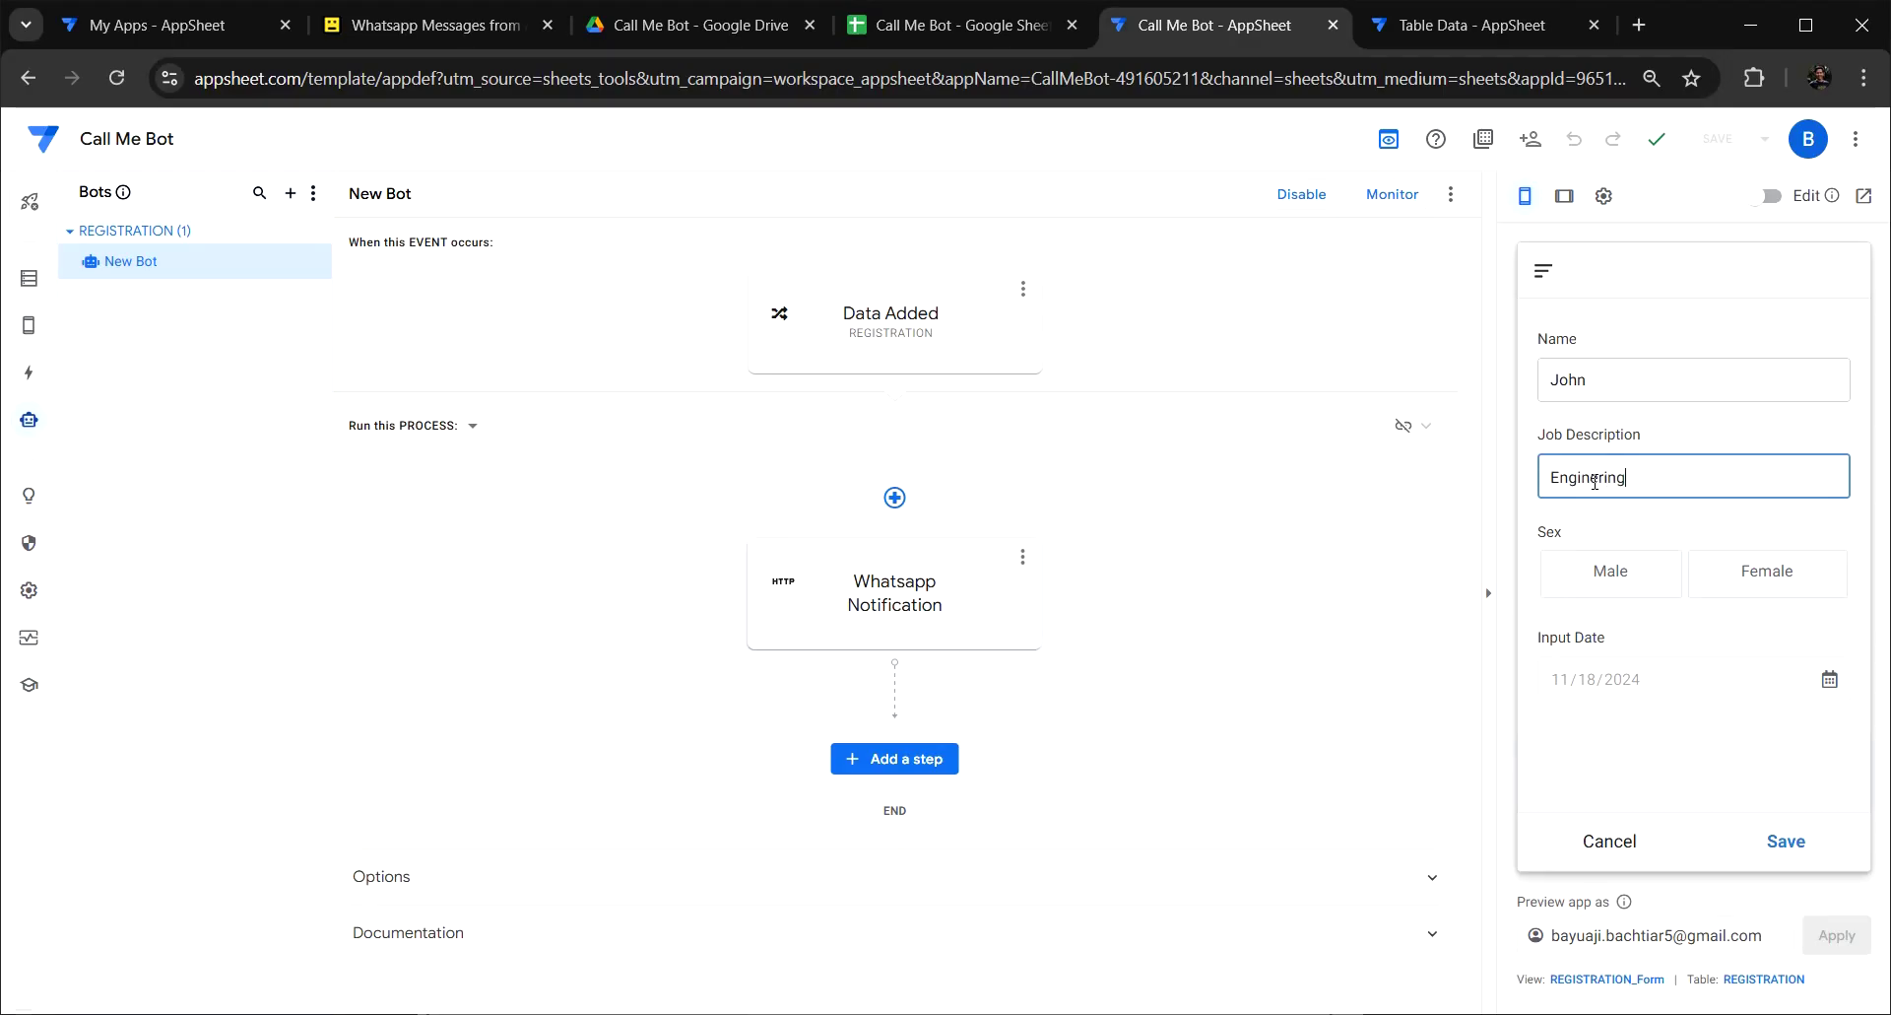
{"action": "right_click", "coordinate": [1599, 478]}
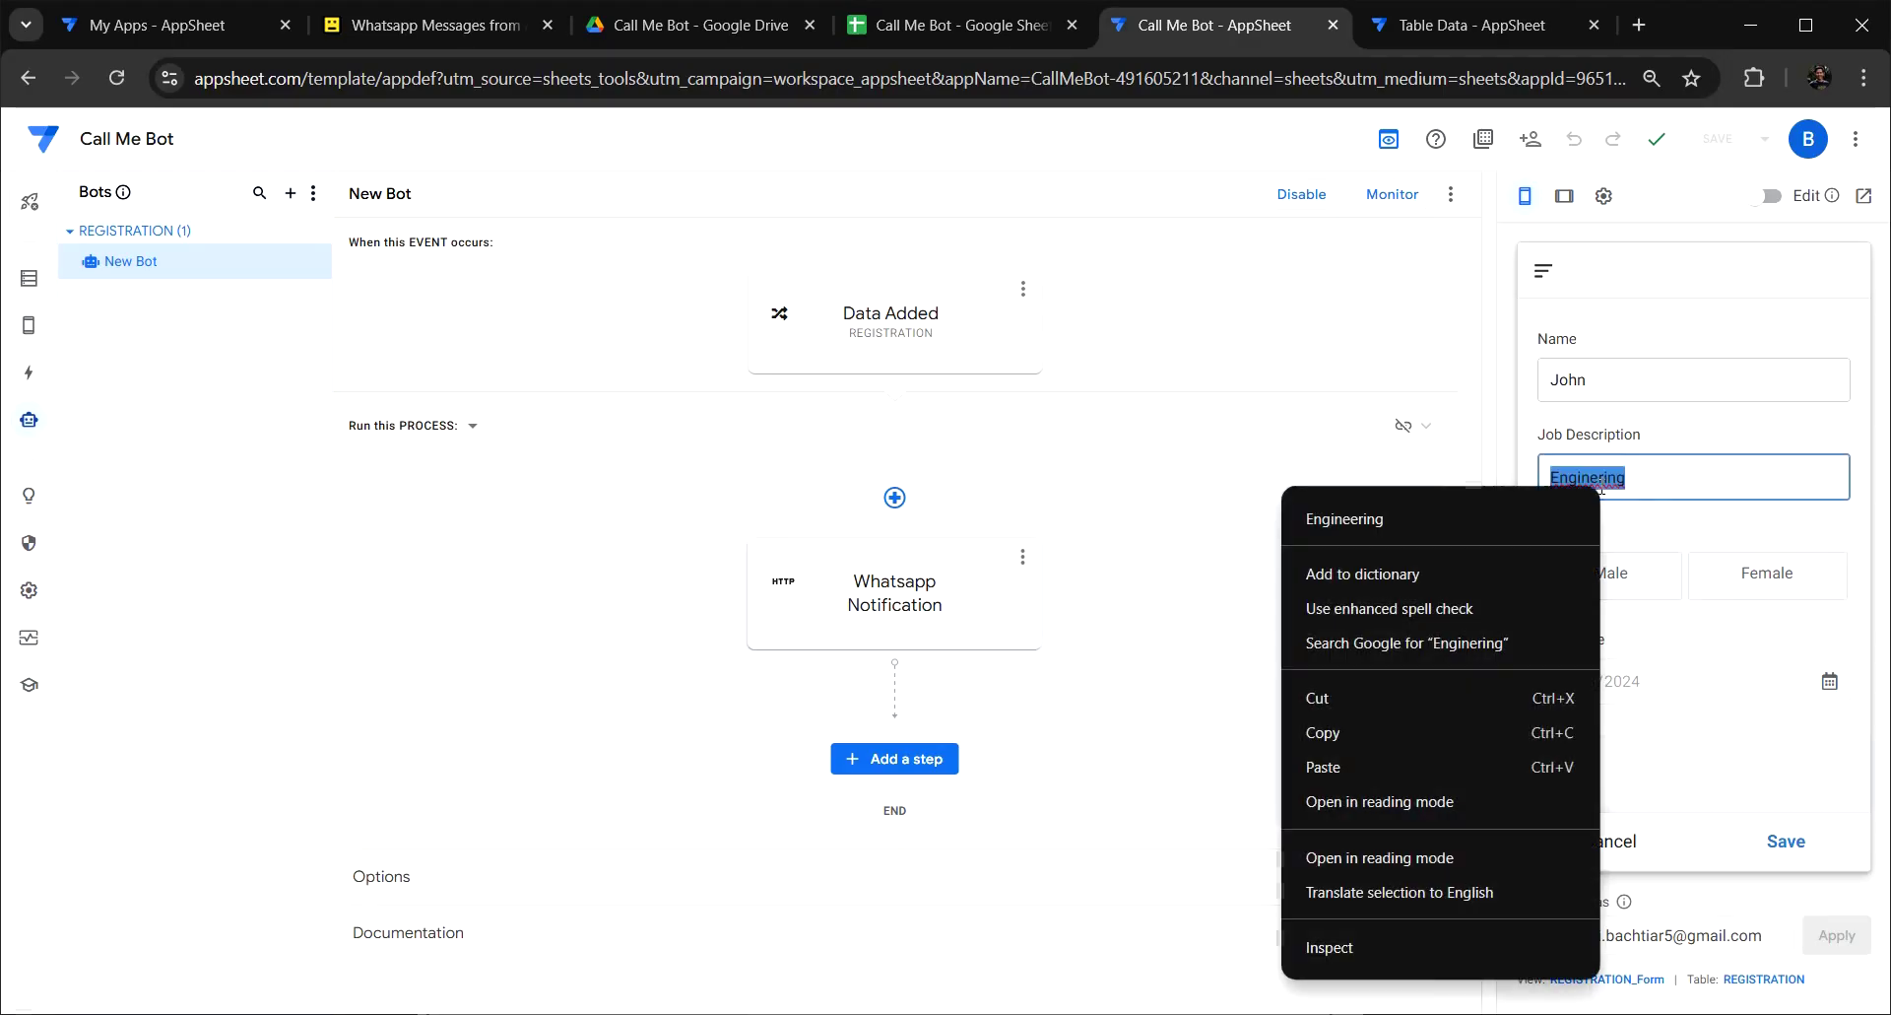
{"action": "left_click", "coordinate": [1570, 529]}
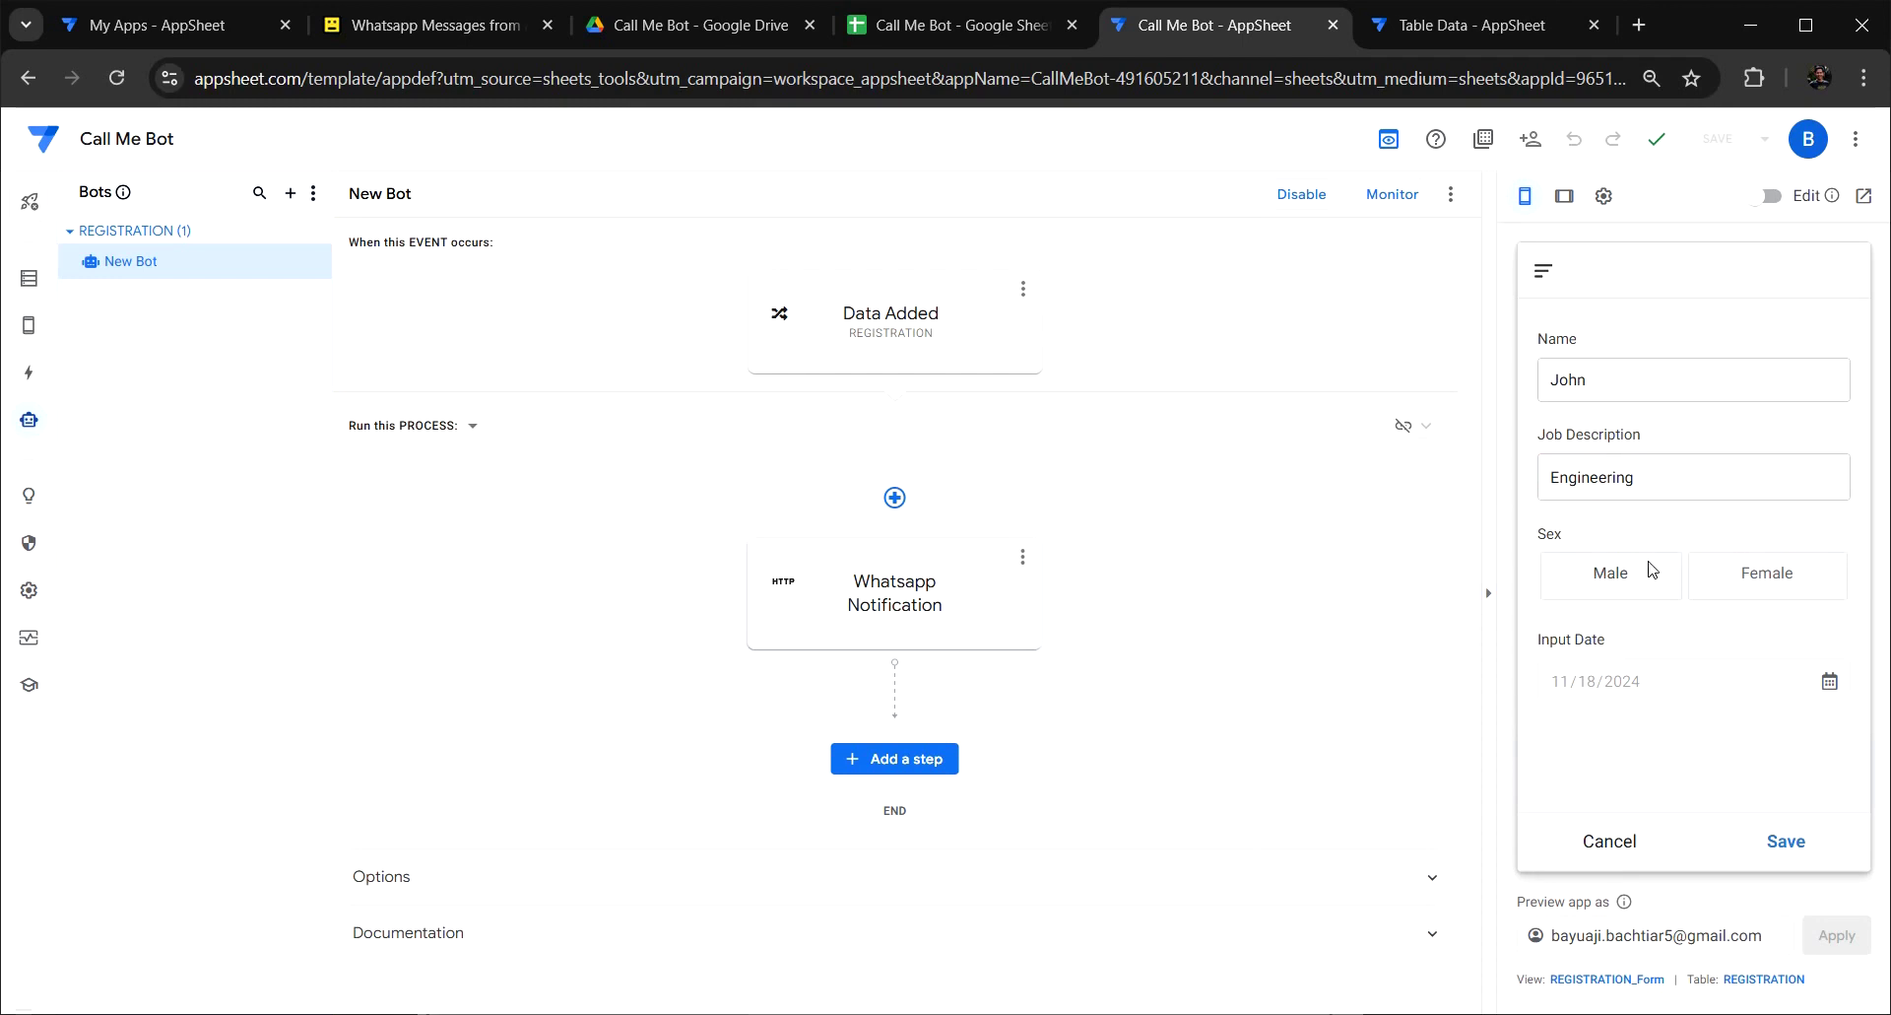
{"action": "left_click", "coordinate": [1647, 571]}
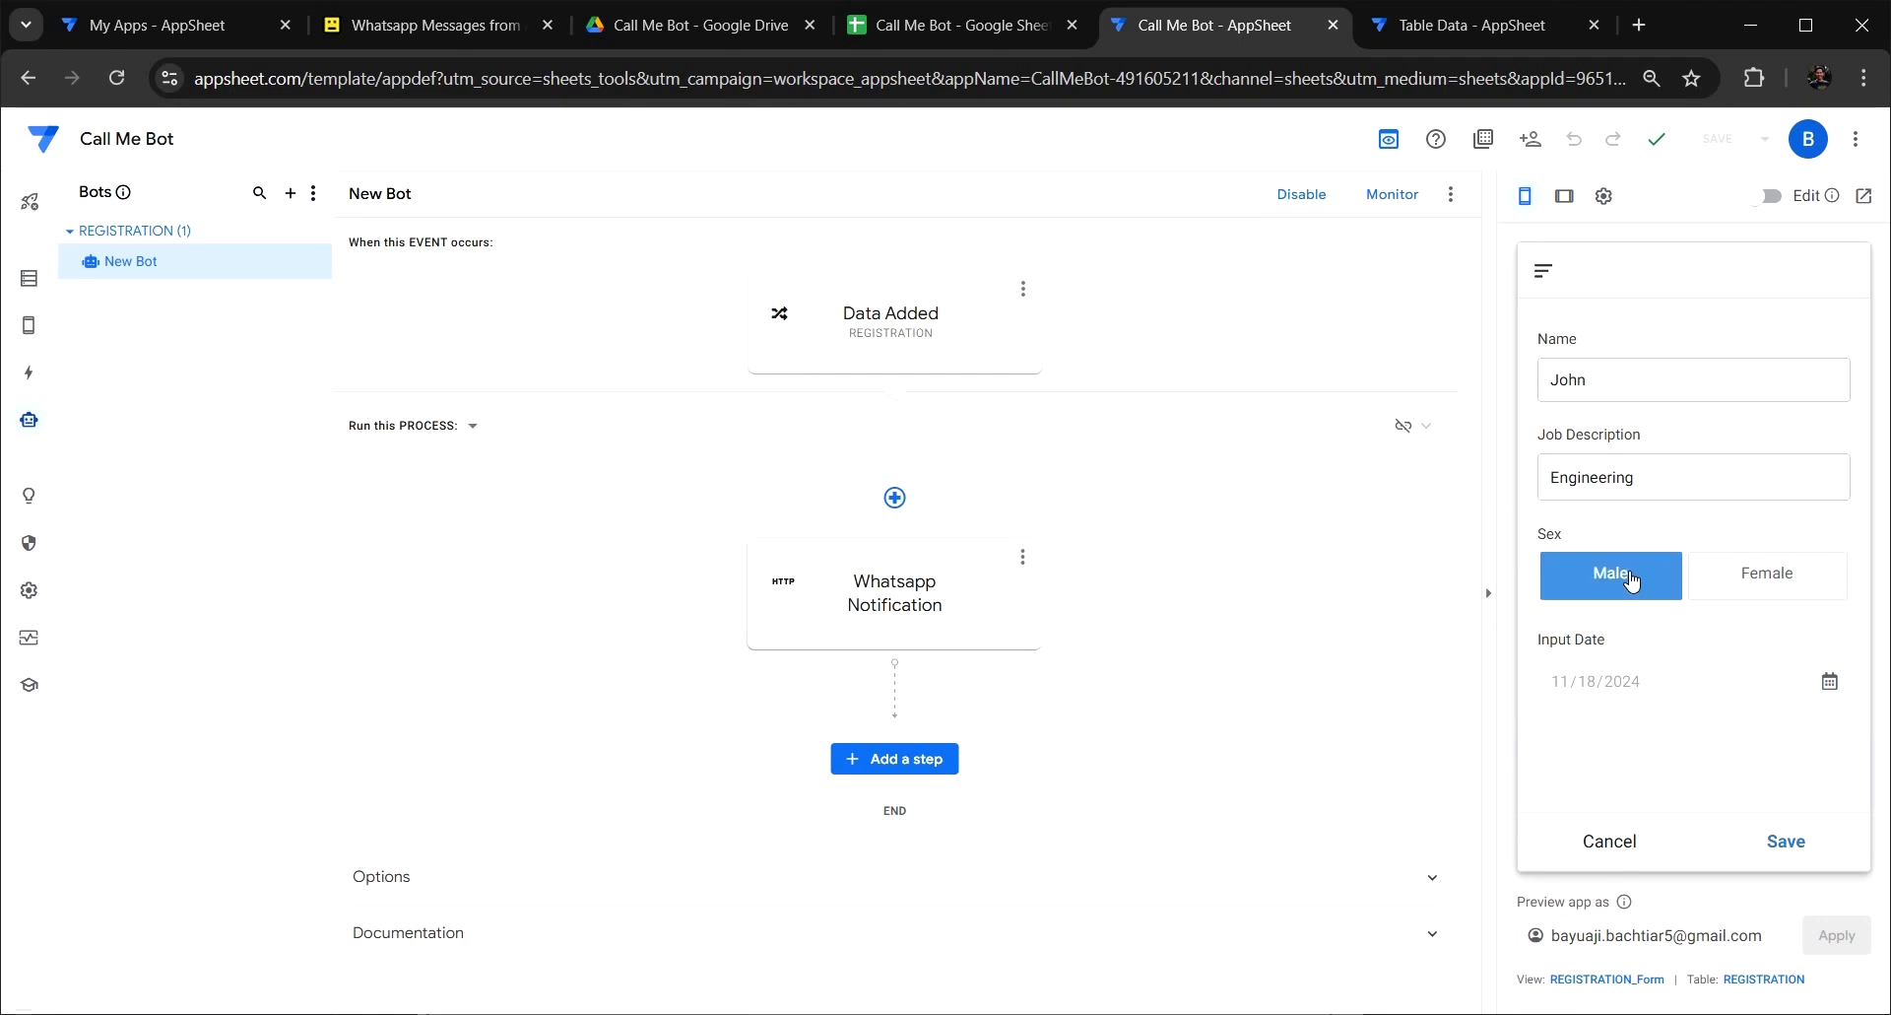
{"action": "left_click", "coordinate": [1786, 843]}
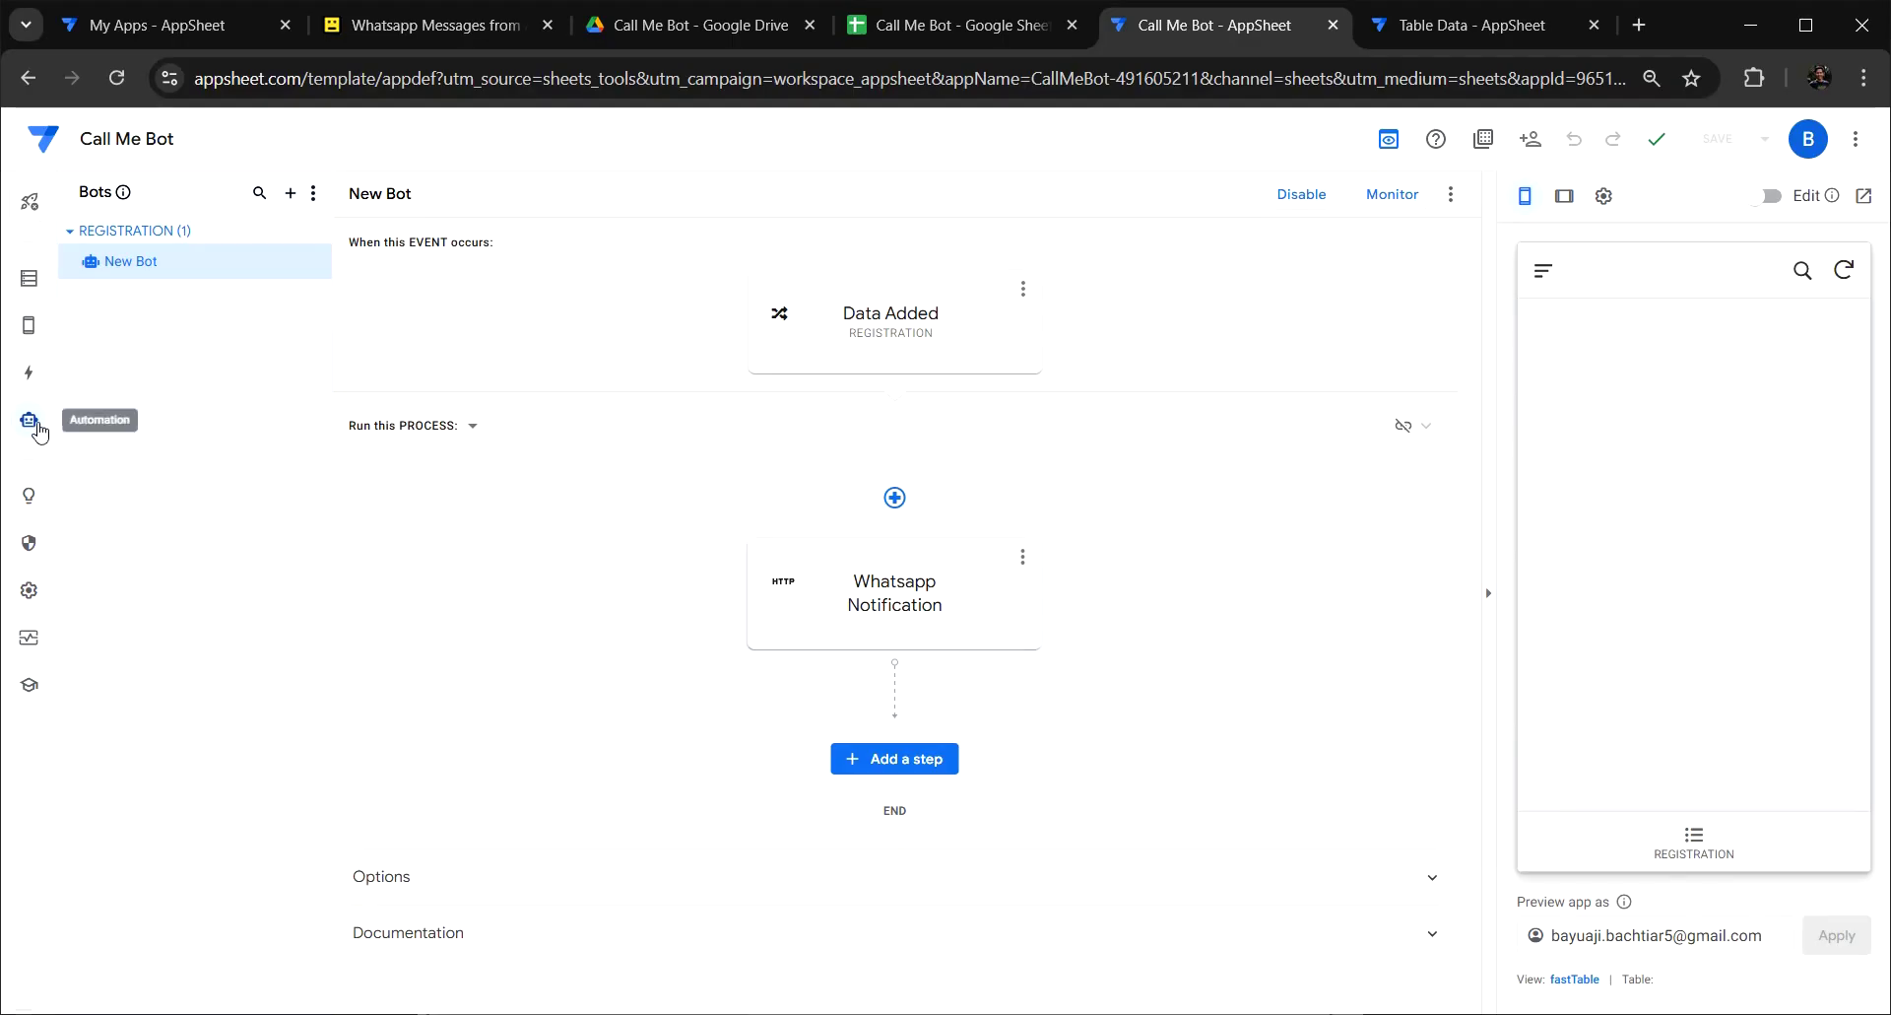
Start a bot test run from the Whatsapp Notification step and view its one-row test page.
{"action": "left_click", "coordinate": [978, 632]}
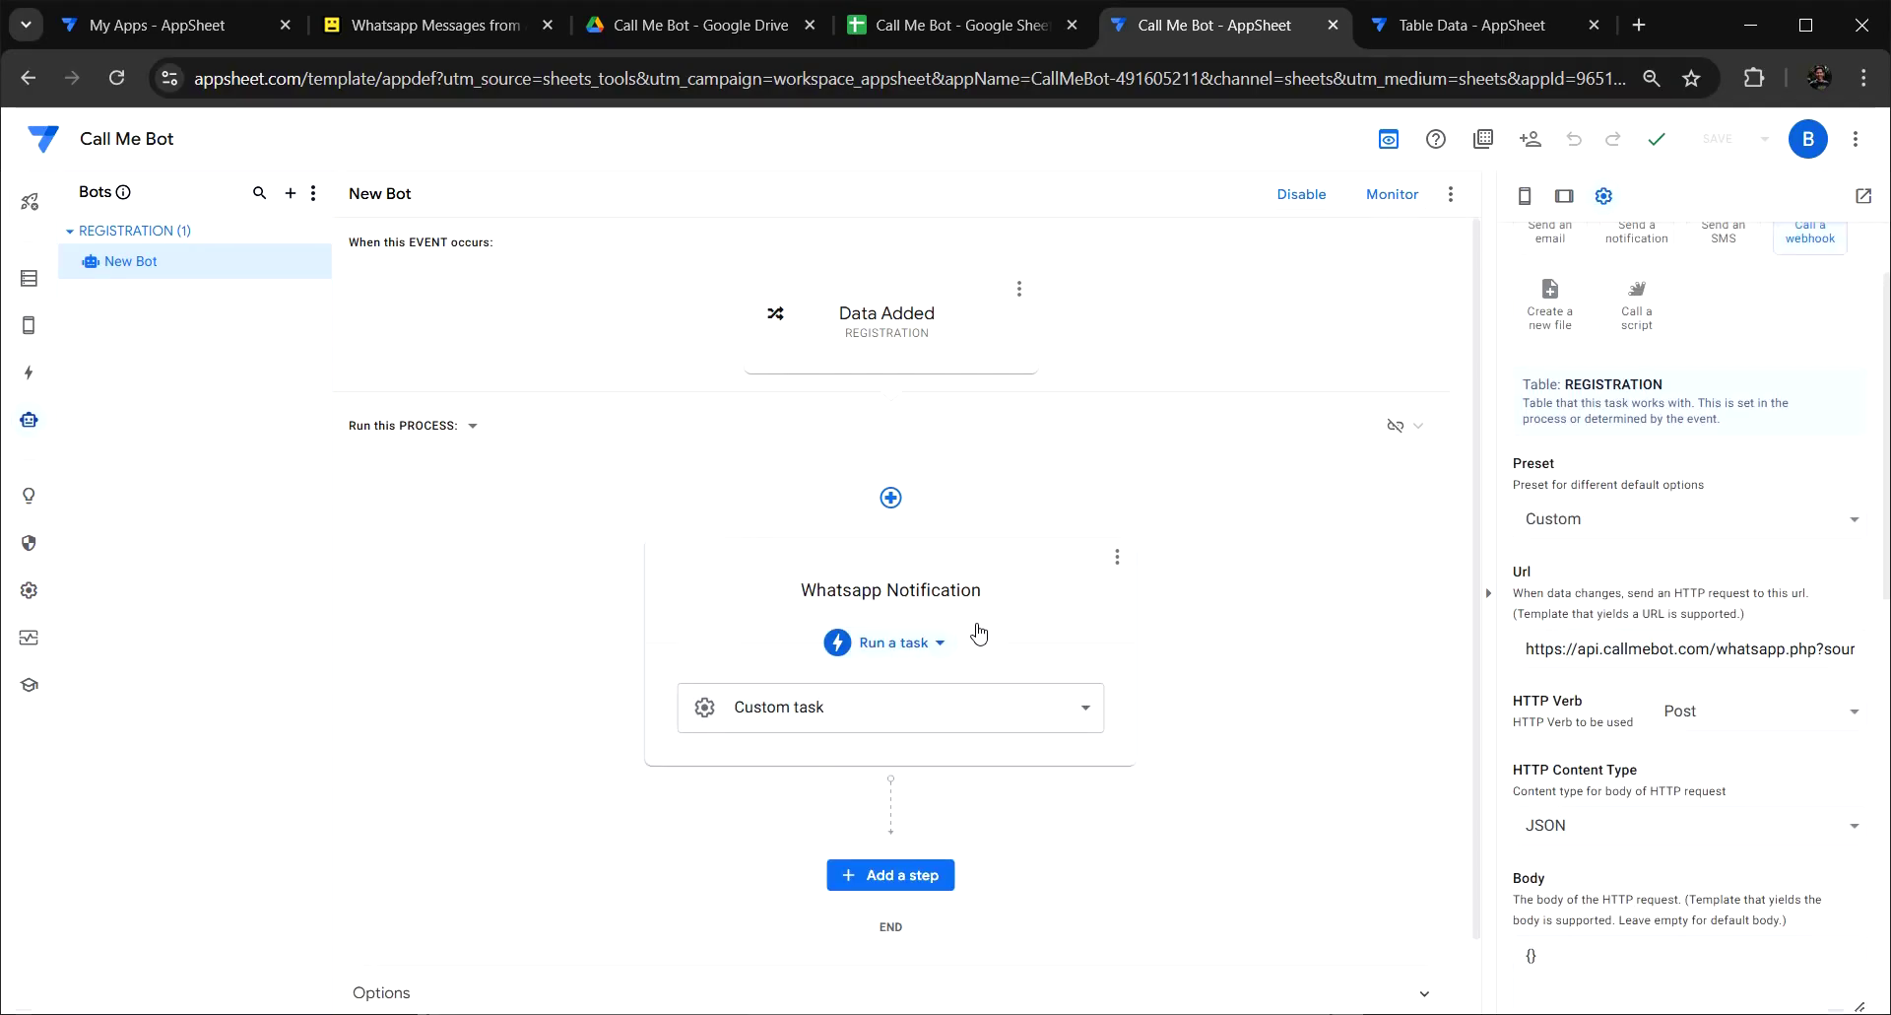
{"action": "left_click", "coordinate": [1454, 198]}
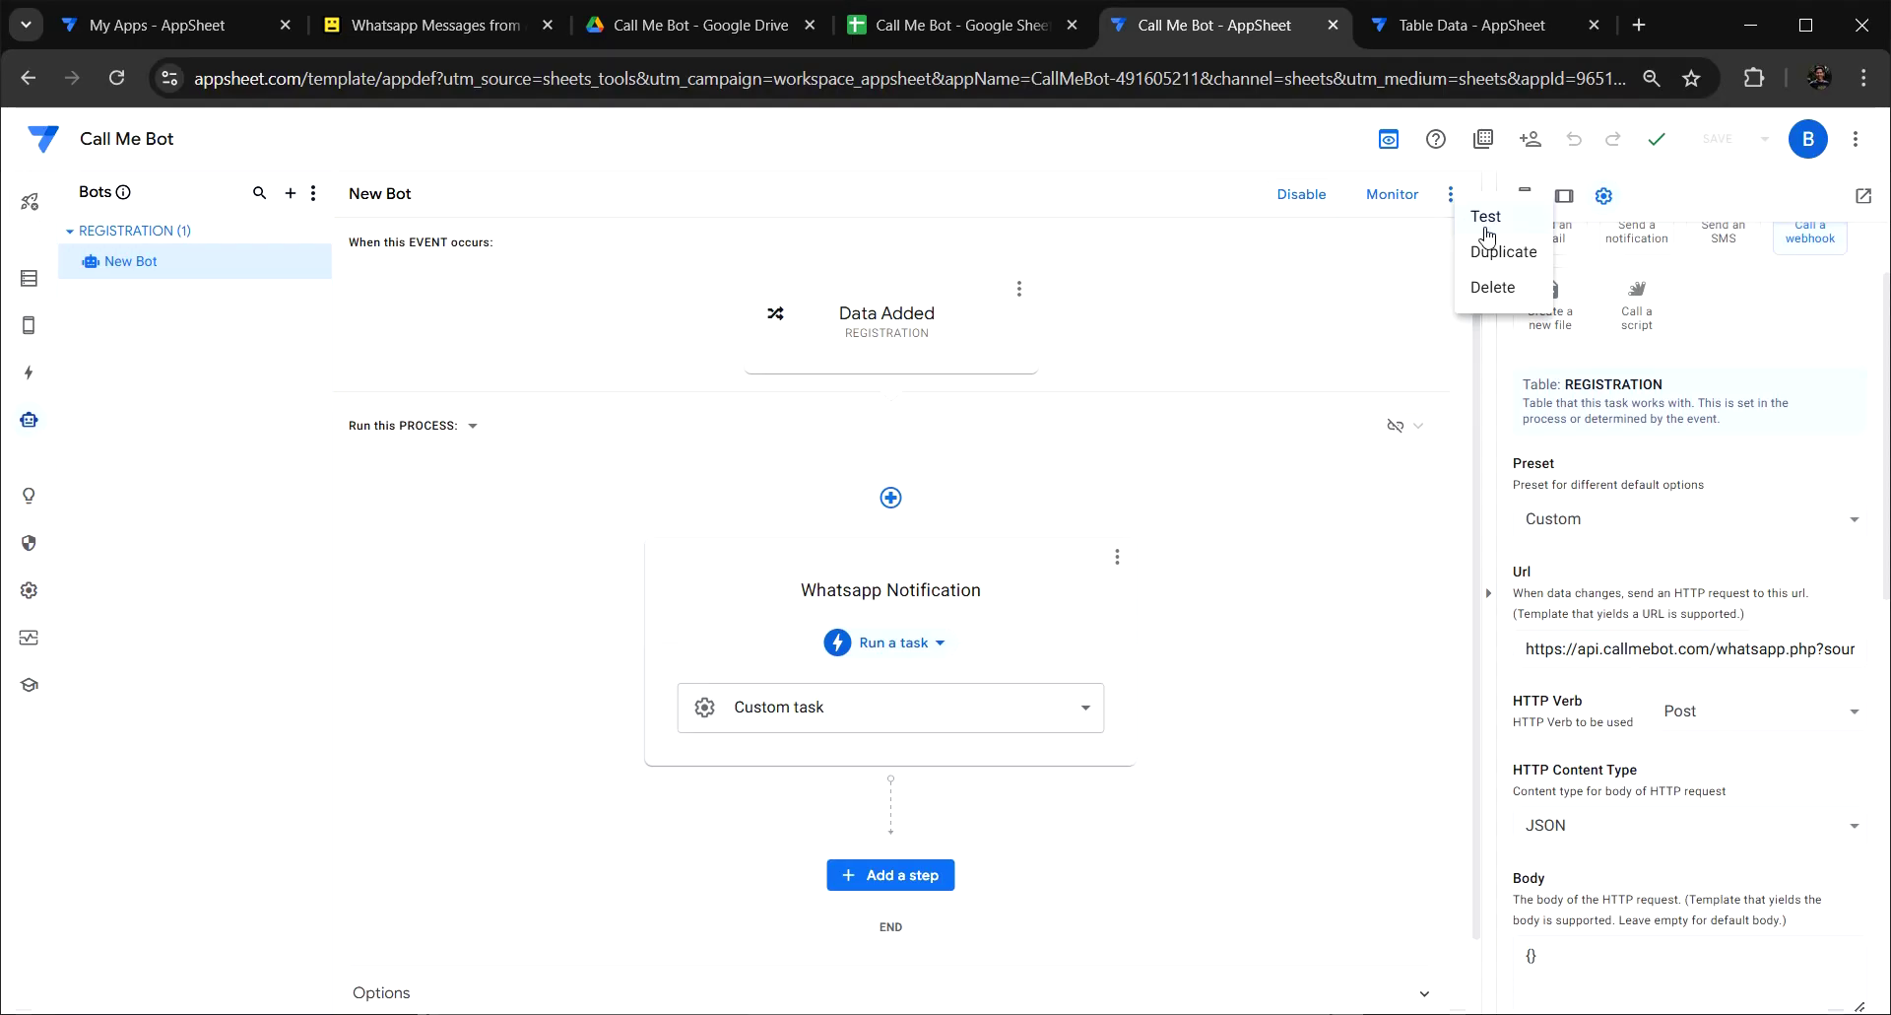
{"action": "left_click", "coordinate": [1486, 219]}
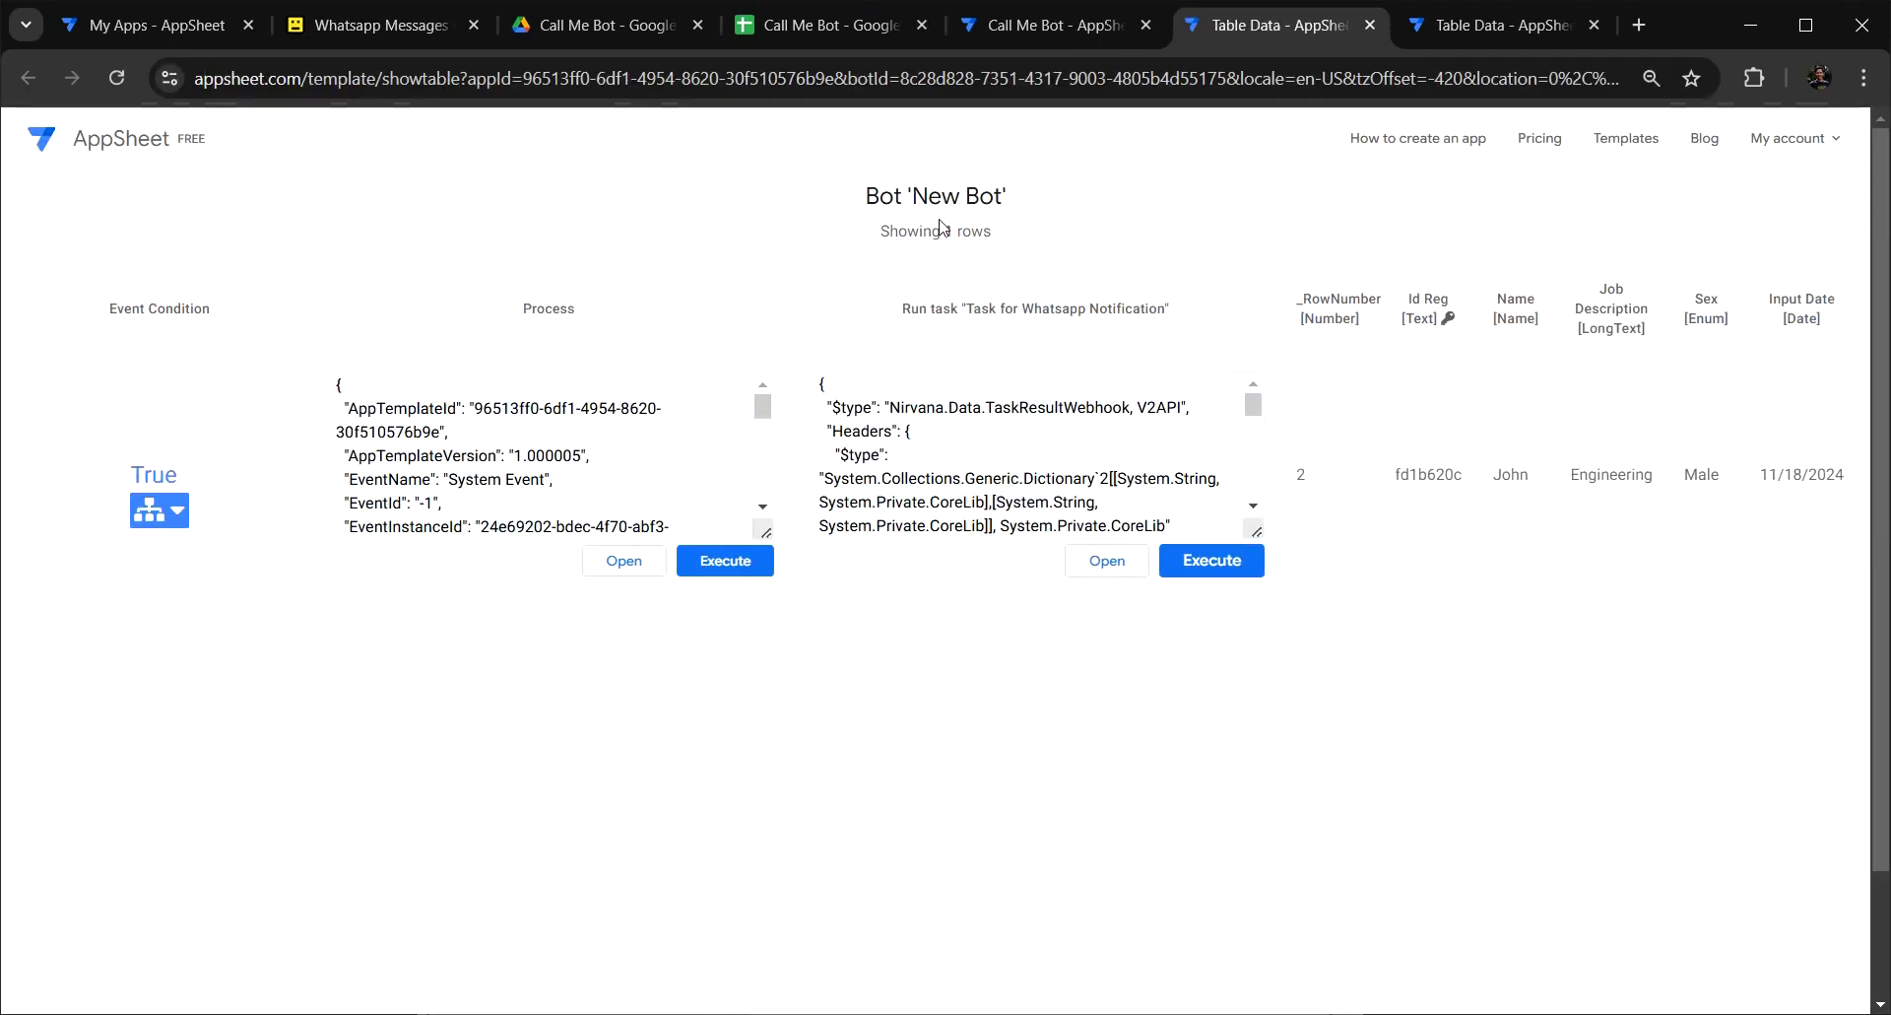
{"action": "left_click", "coordinate": [394, 28]}
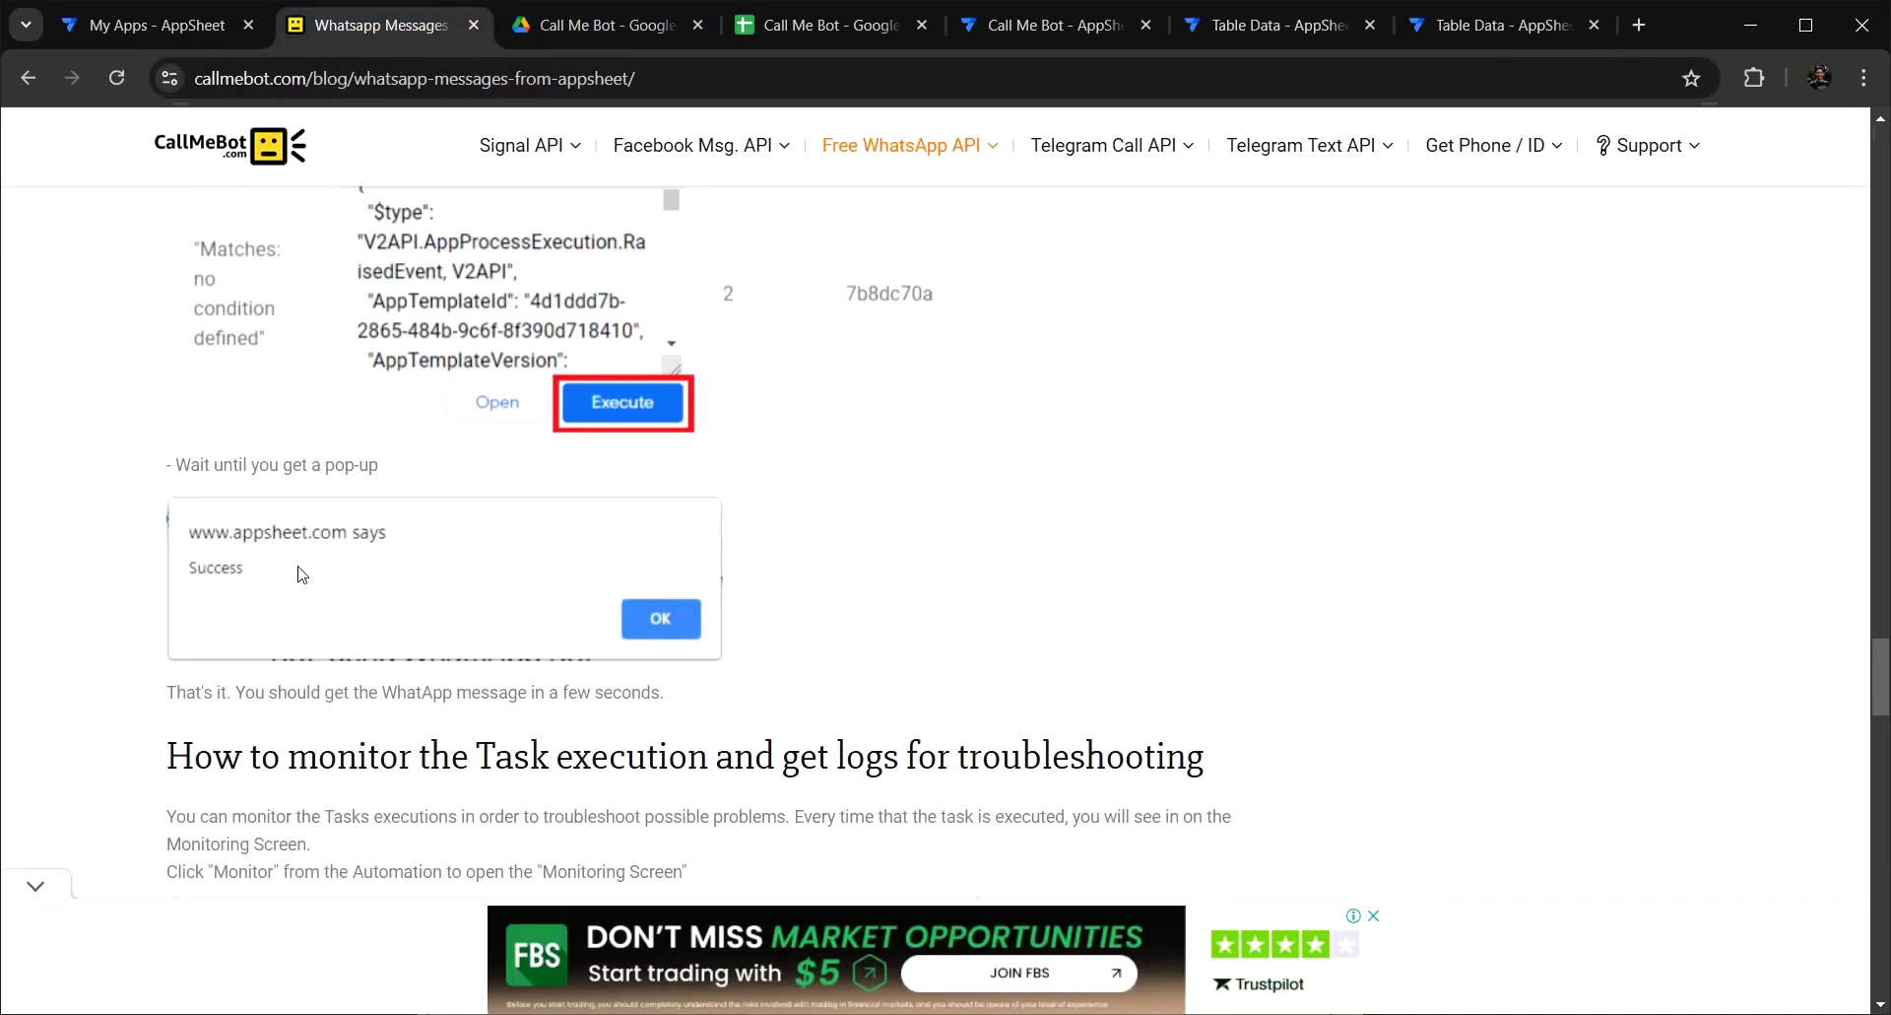
{"action": "scroll", "coordinate": [325, 540], "scroll_direction": "up", "scroll_amount": 5}
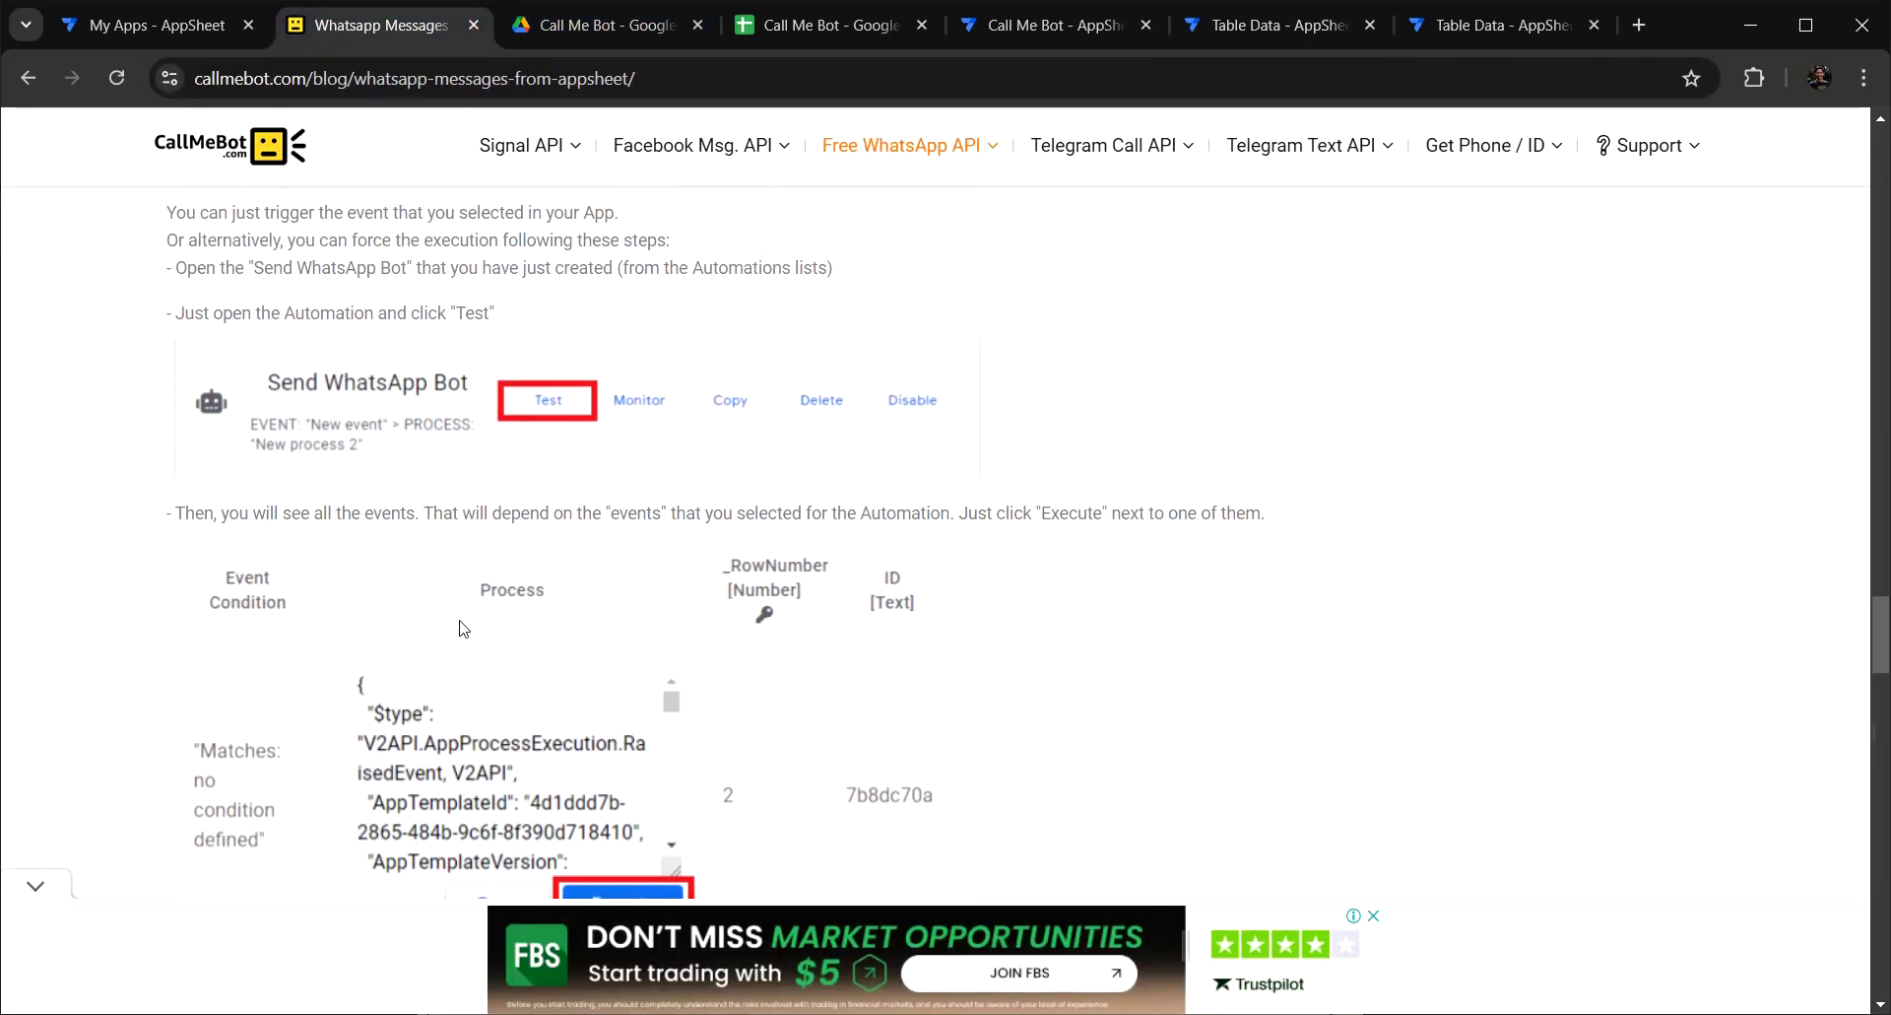
{"action": "scroll", "coordinate": [461, 627], "scroll_direction": "down", "scroll_amount": 2}
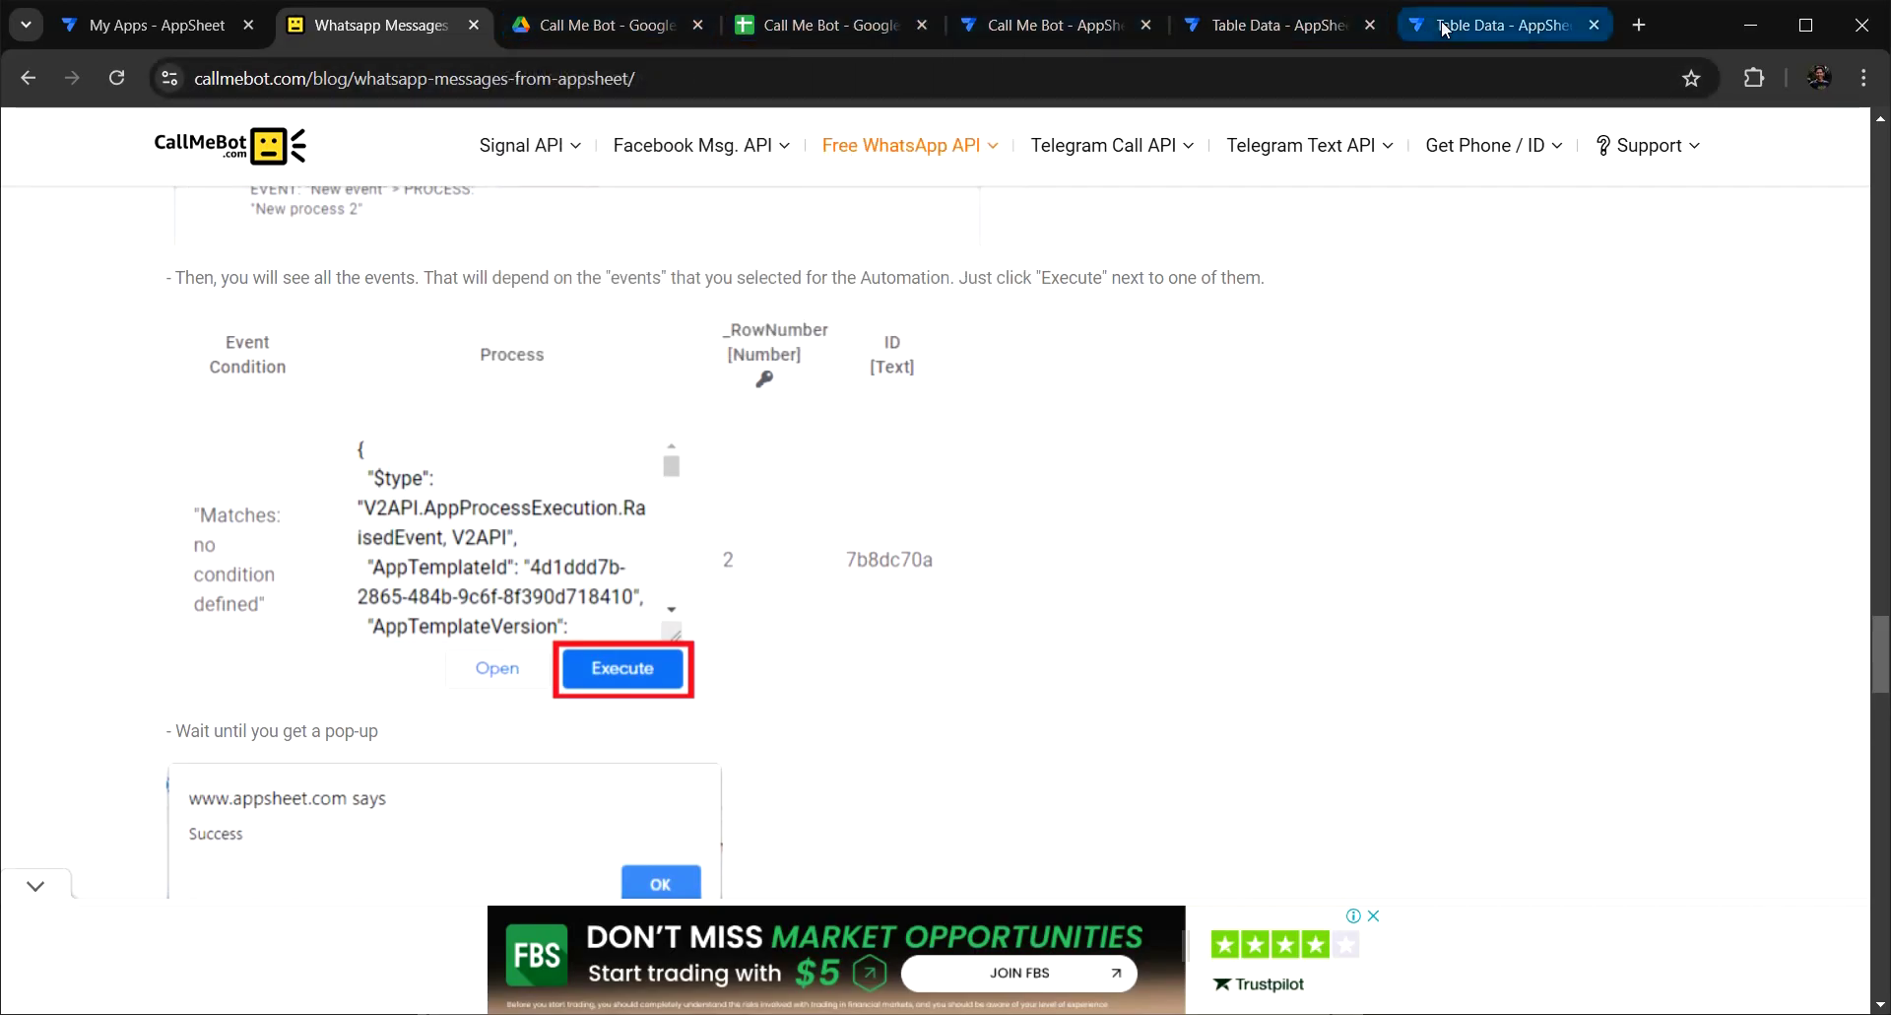
{"action": "left_click_drag", "start_coordinate": [1443, 30], "coordinate": [1577, 29]}
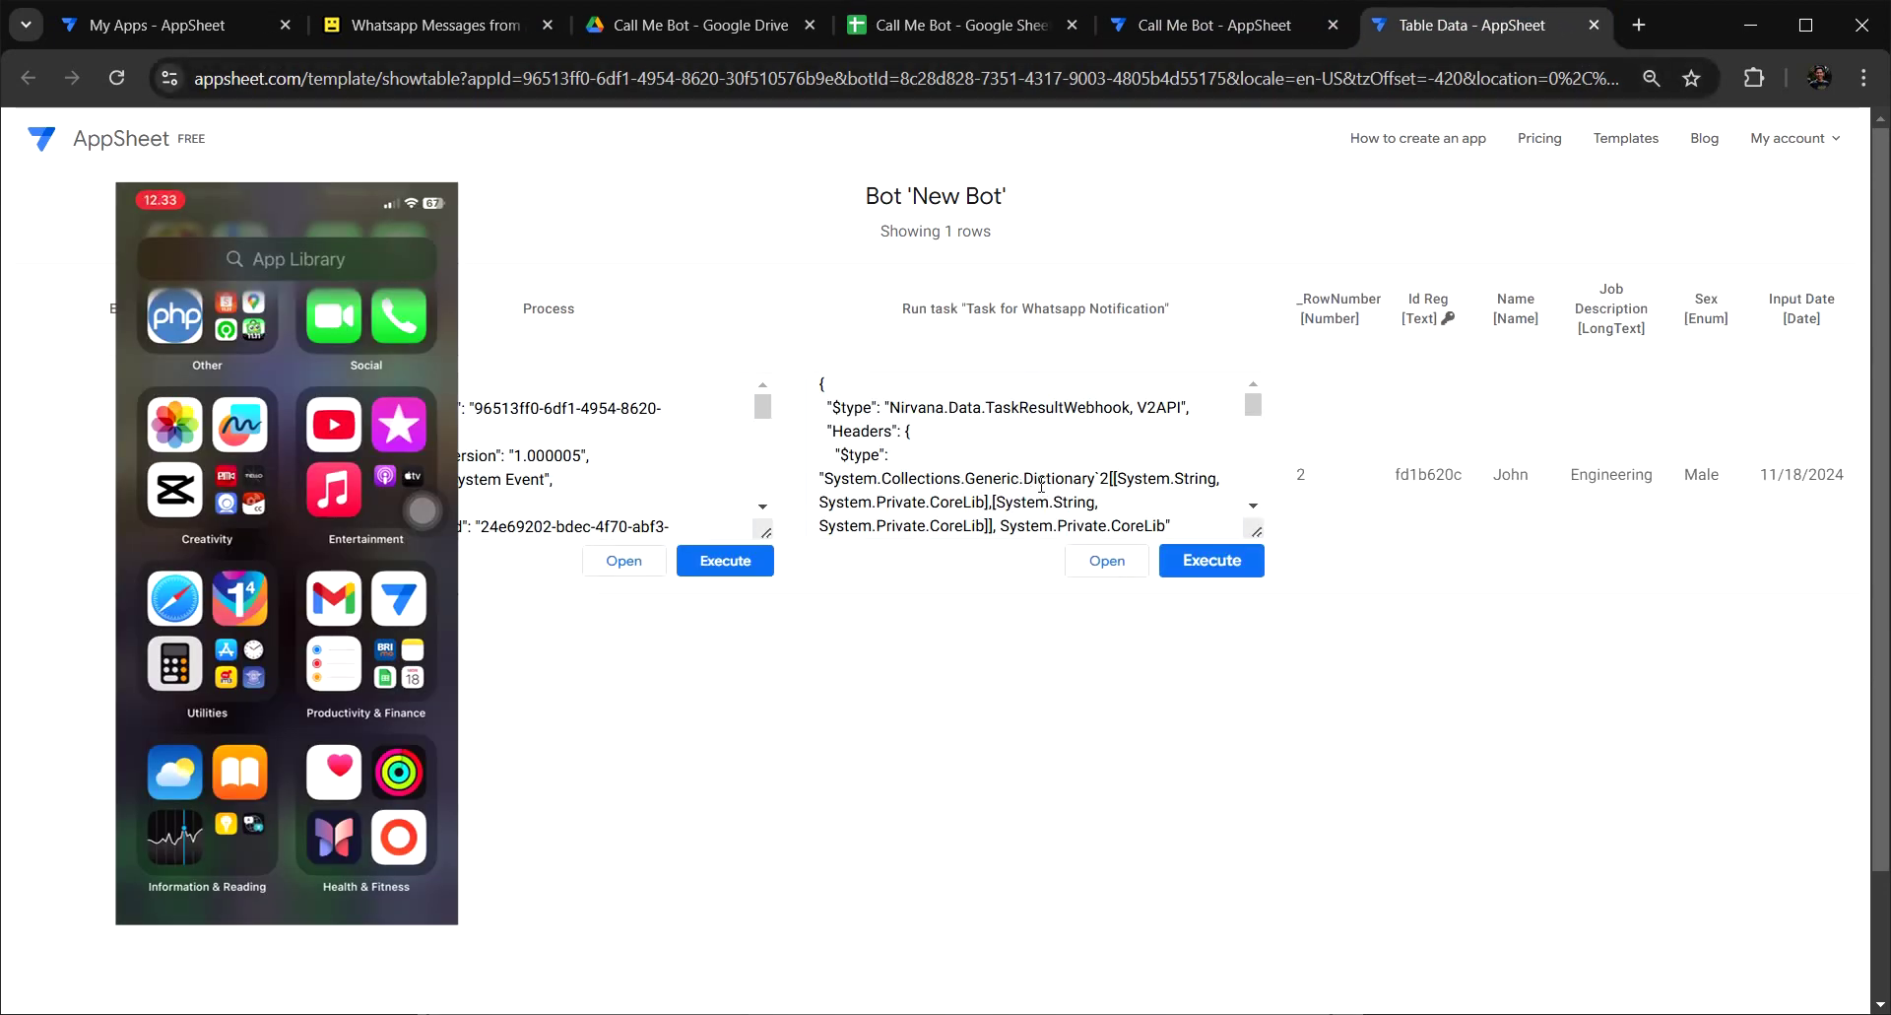
Execute the Whatsapp Notification task for the registration row and dismiss the Success alert.
{"action": "scroll", "coordinate": [1041, 485], "scroll_direction": "down", "scroll_amount": 3}
{"action": "scroll", "coordinate": [1049, 458], "scroll_direction": "down", "scroll_amount": 3}
{"action": "scroll", "coordinate": [1059, 429], "scroll_direction": "down", "scroll_amount": 3}
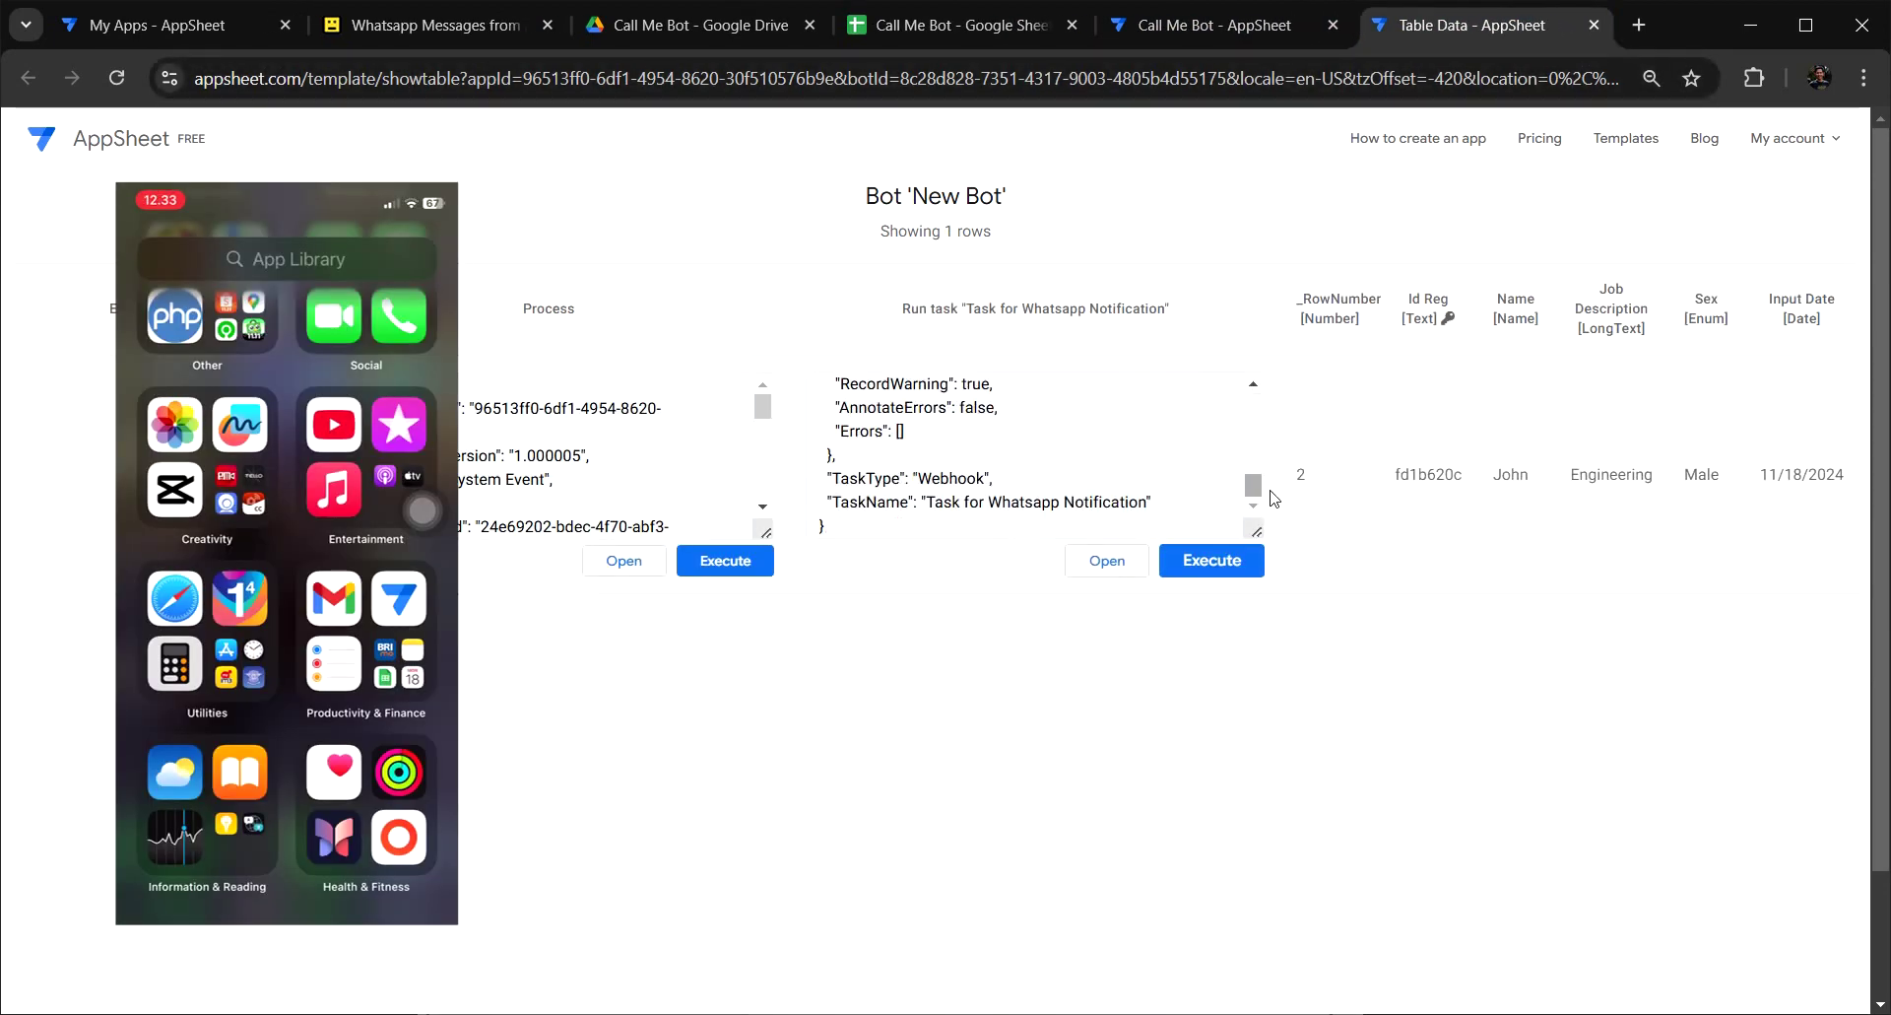
{"action": "left_click", "coordinate": [1211, 563]}
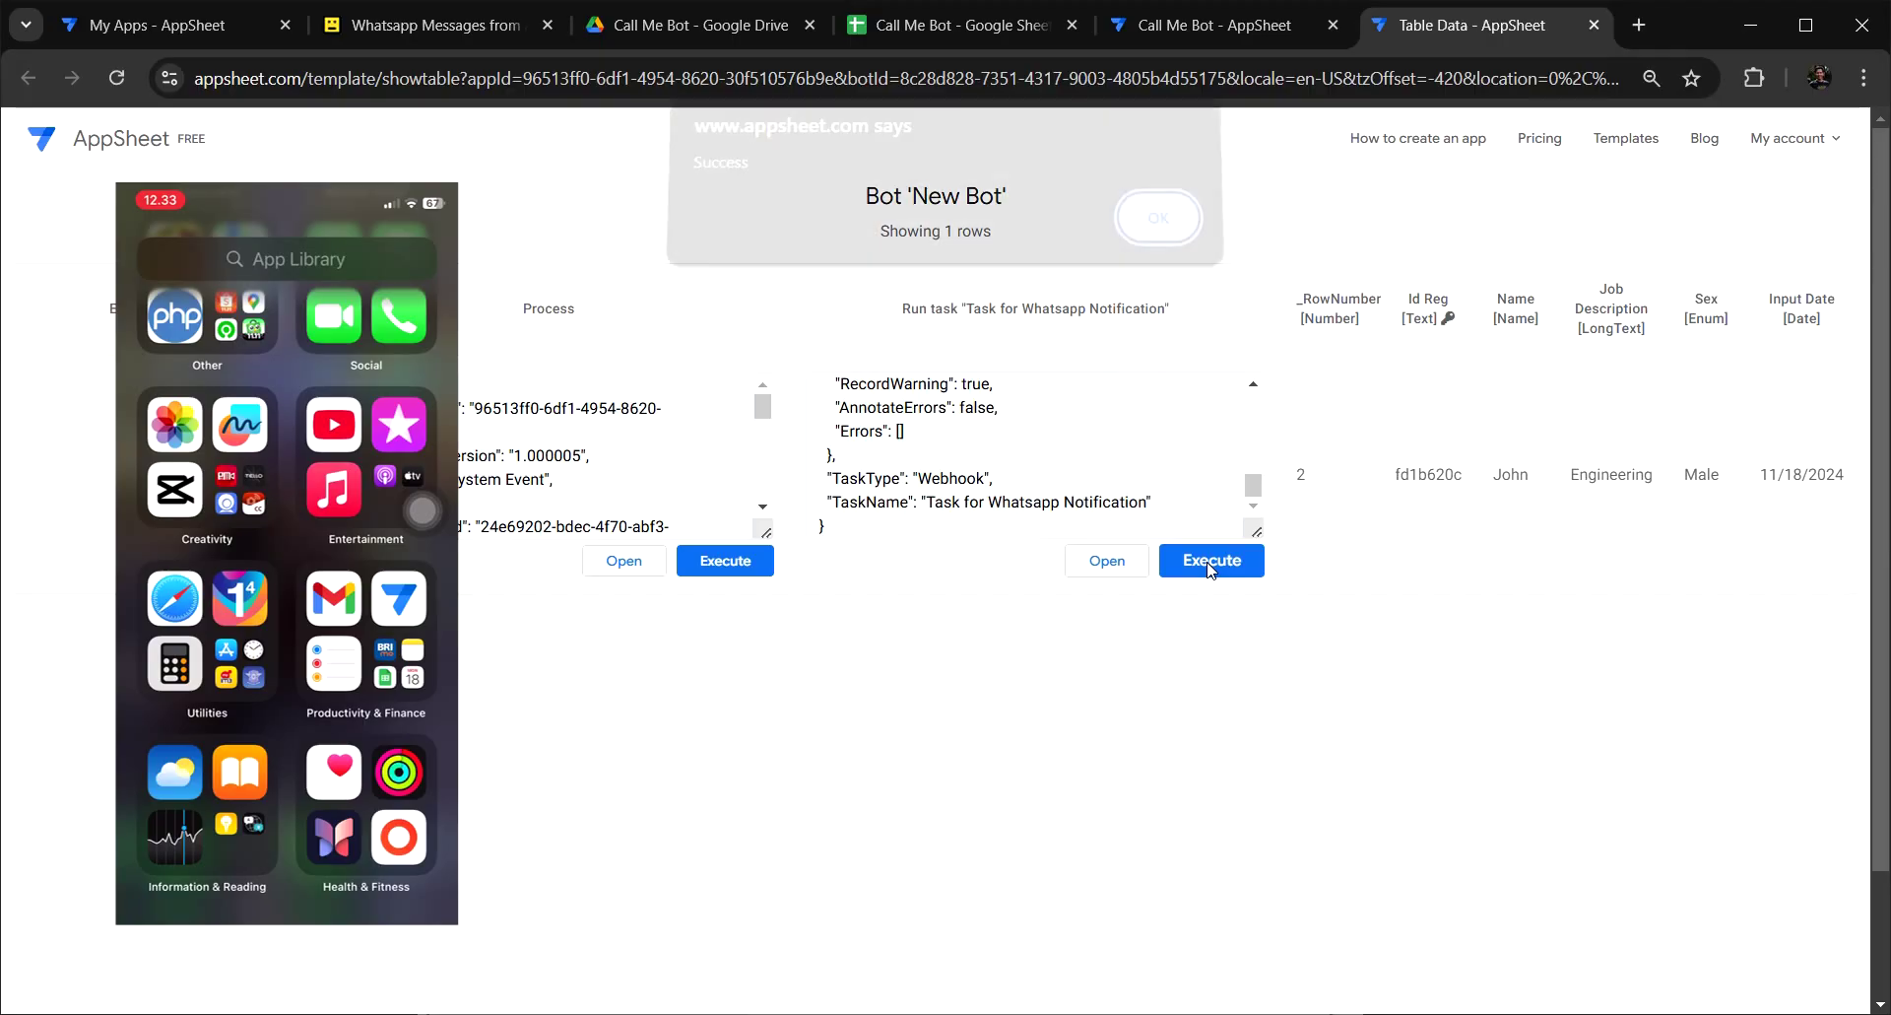
{"action": "left_click", "coordinate": [1168, 236]}
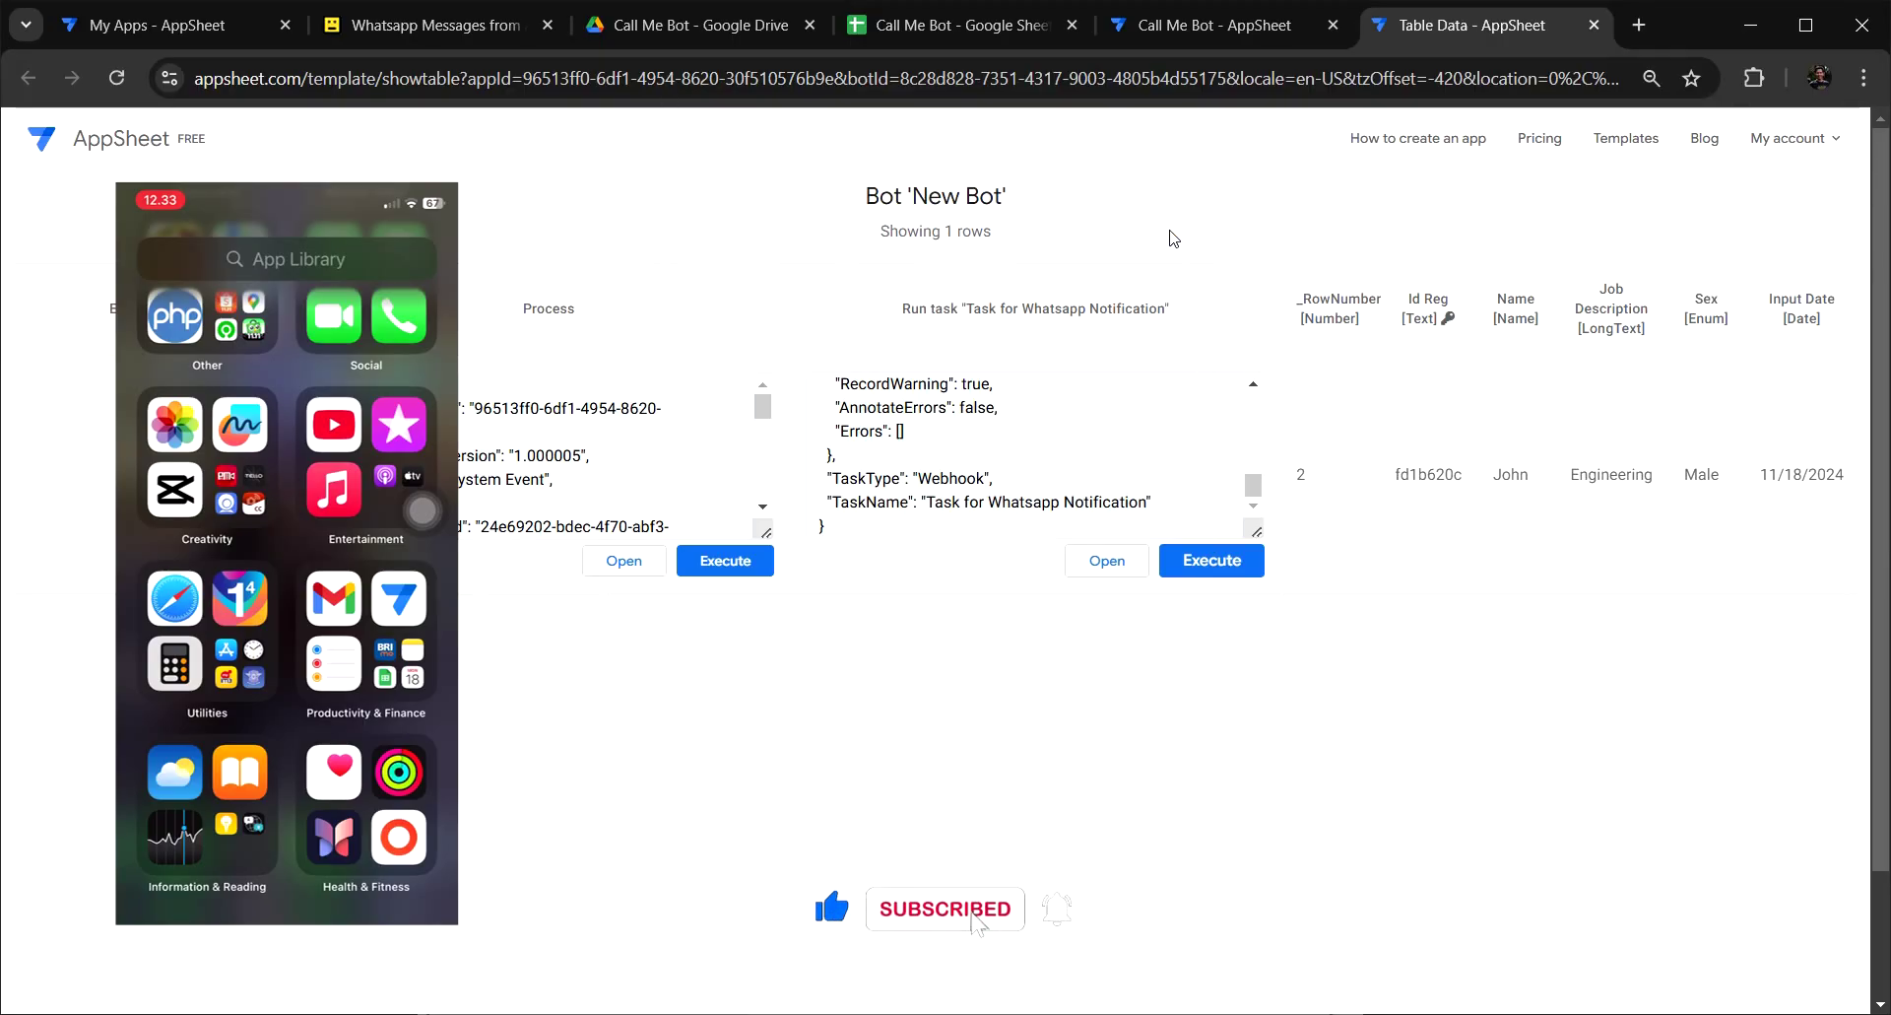